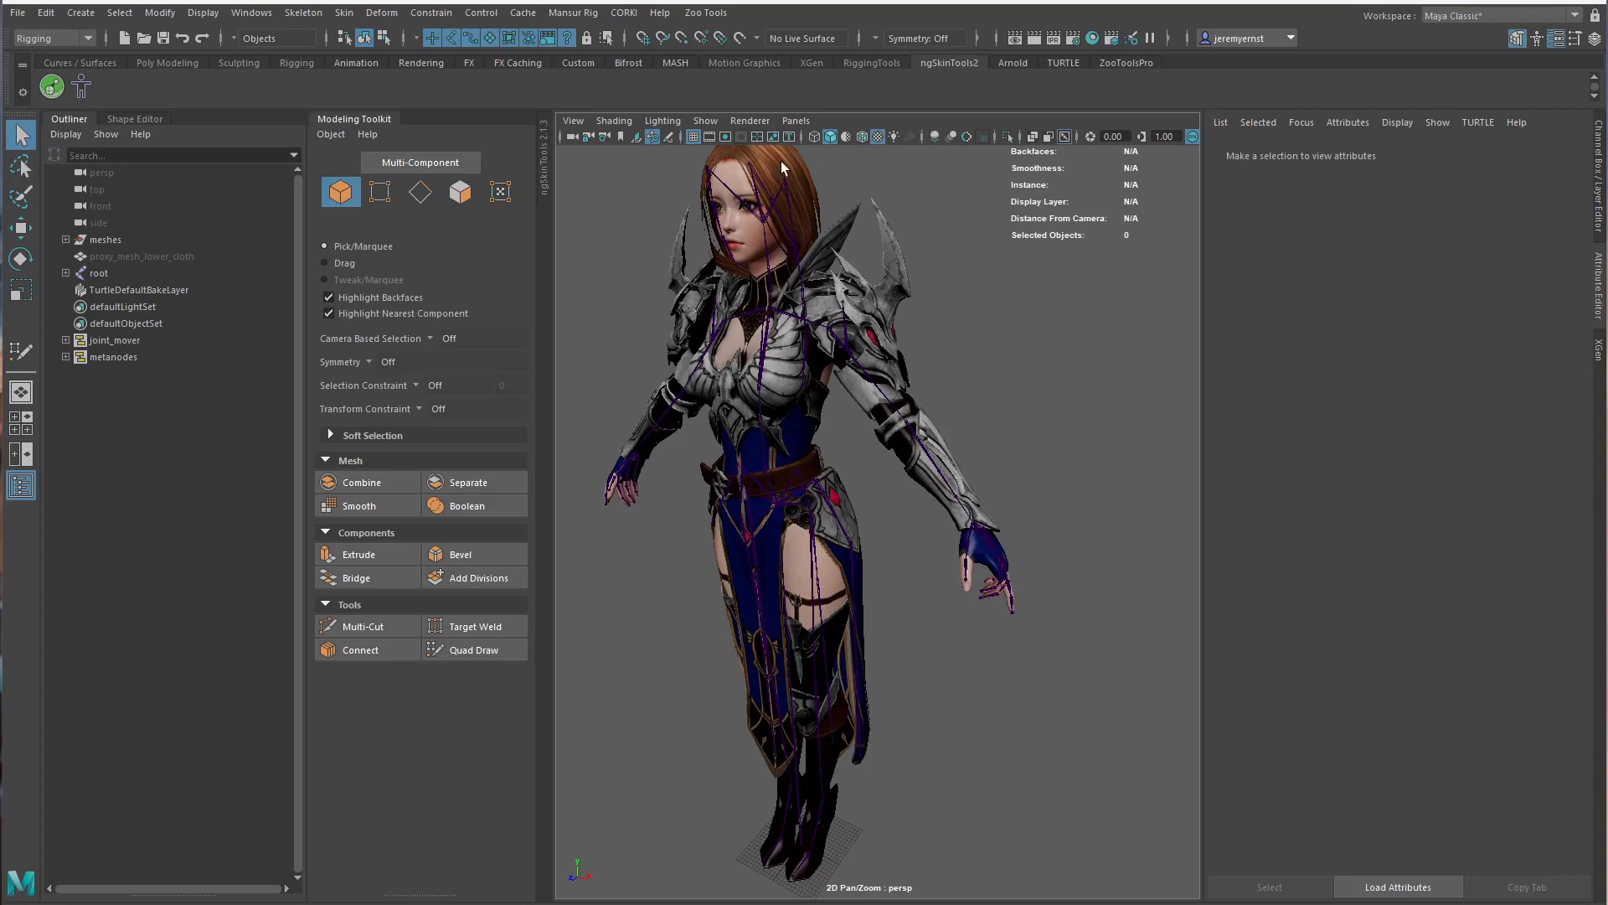
Examine the armored character's hair, shoulder armor and skeleton from several angles
{"action": "scroll", "coordinate": [896, 360], "scroll_direction": "up", "scroll_amount": 2}
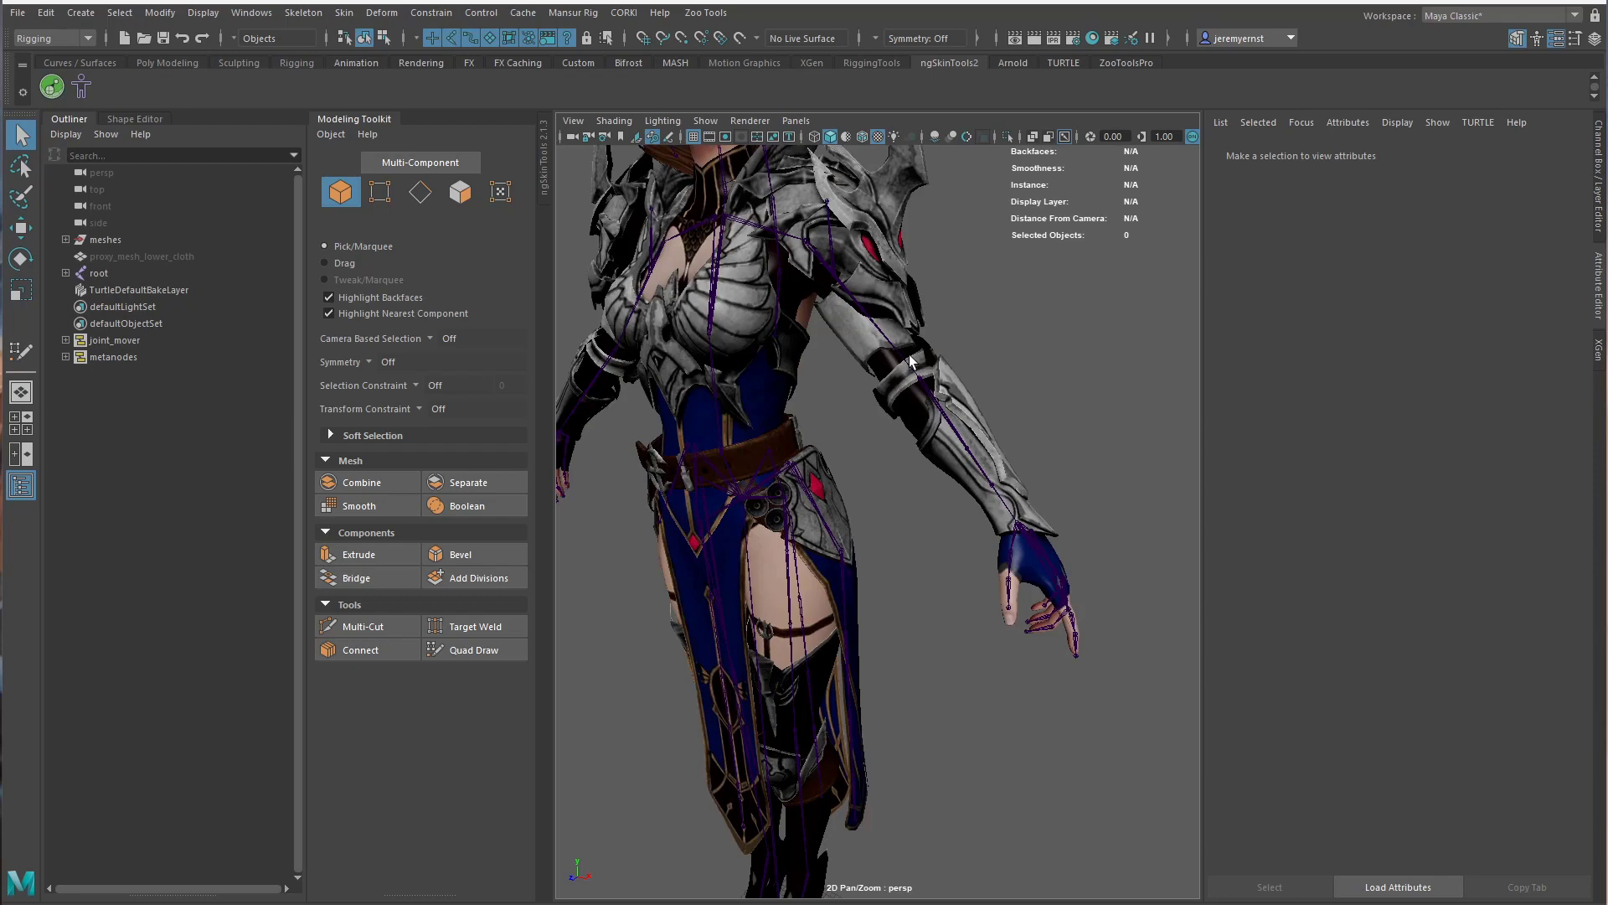
{"action": "middle_click_drag", "start_coordinate": [903, 358], "coordinate": [922, 603]}
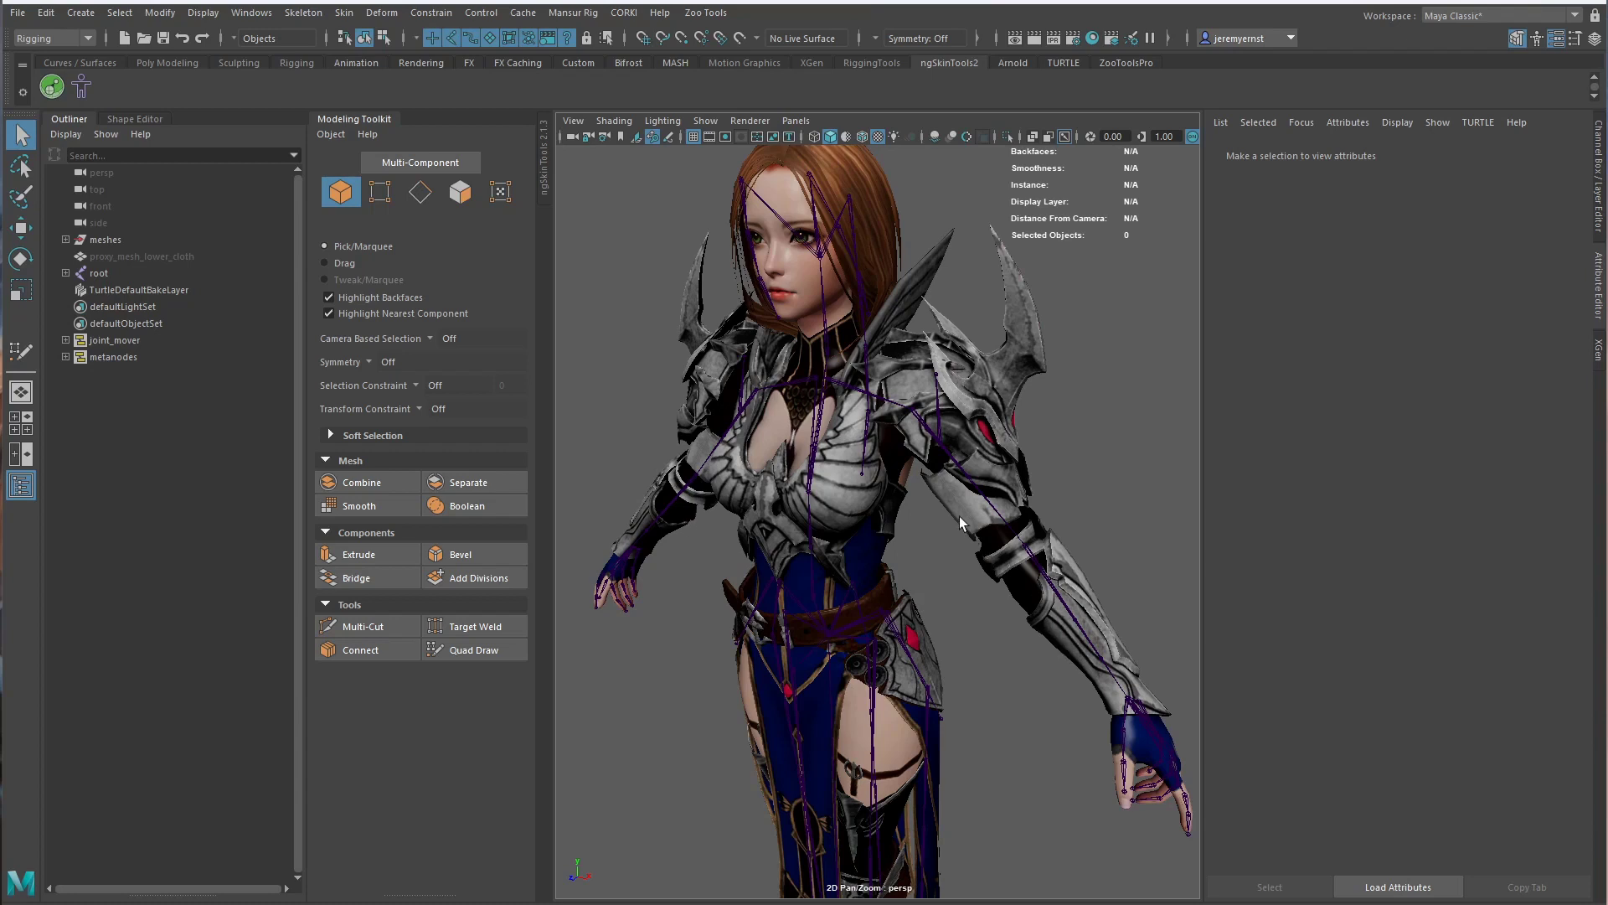
{"action": "middle_click_drag", "start_coordinate": [979, 430], "coordinate": [980, 502]}
{"action": "right_click_drag", "start_coordinate": [921, 277], "coordinate": [1041, 221], "text": "alt"}
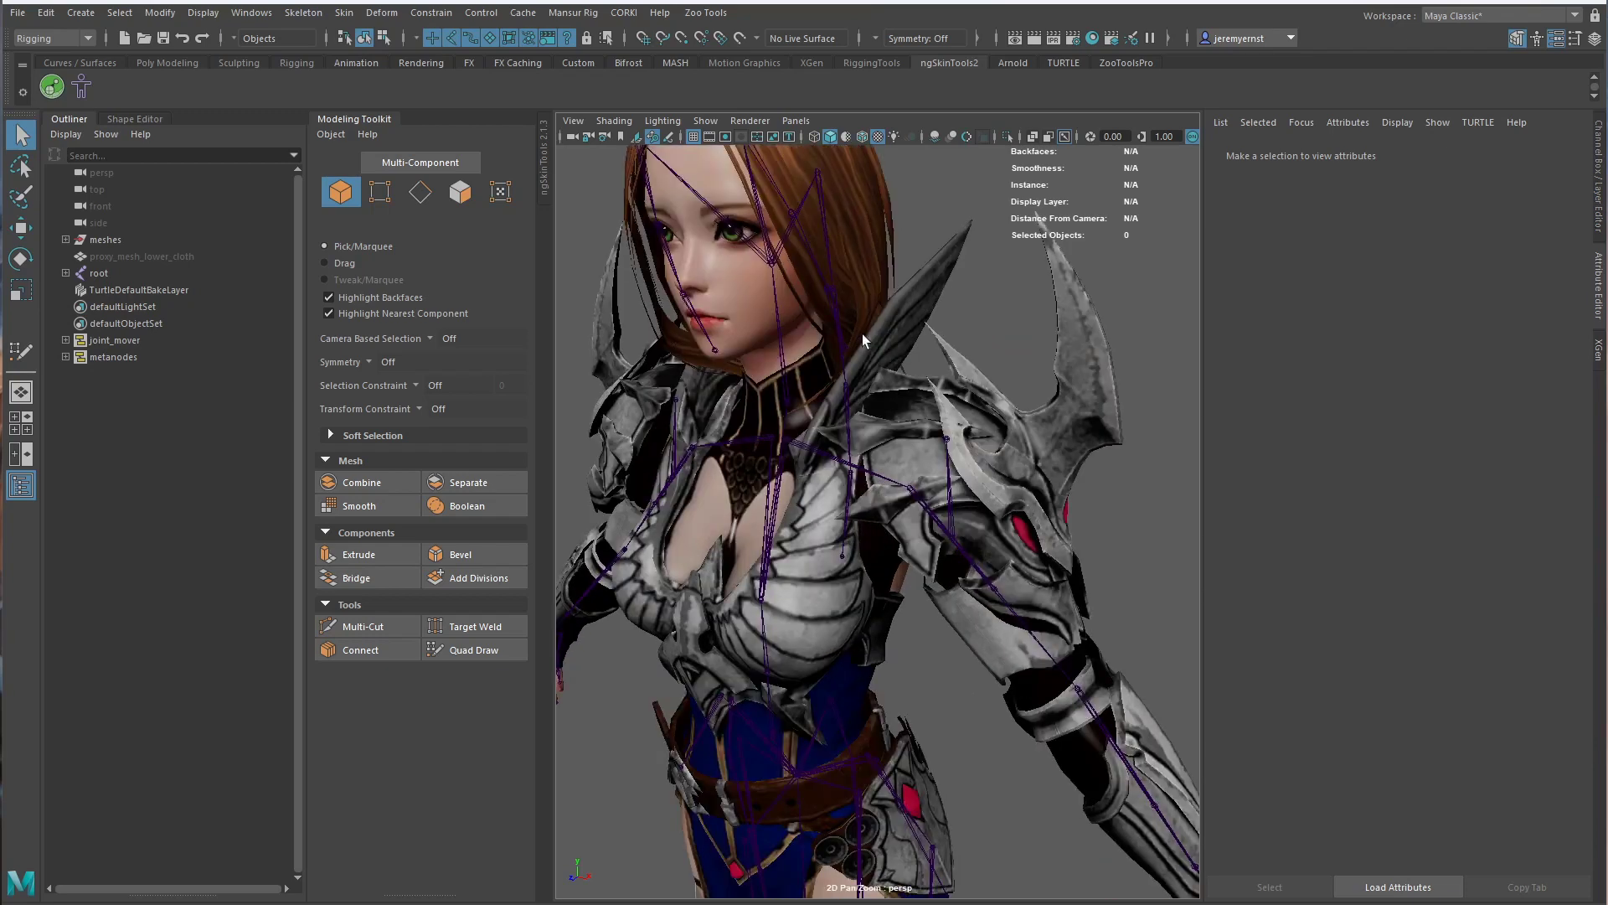
{"action": "left_click_drag", "start_coordinate": [1042, 222], "coordinate": [883, 356], "text": "alt"}
{"action": "left_click_drag", "start_coordinate": [1033, 491], "coordinate": [939, 448], "text": "alt"}
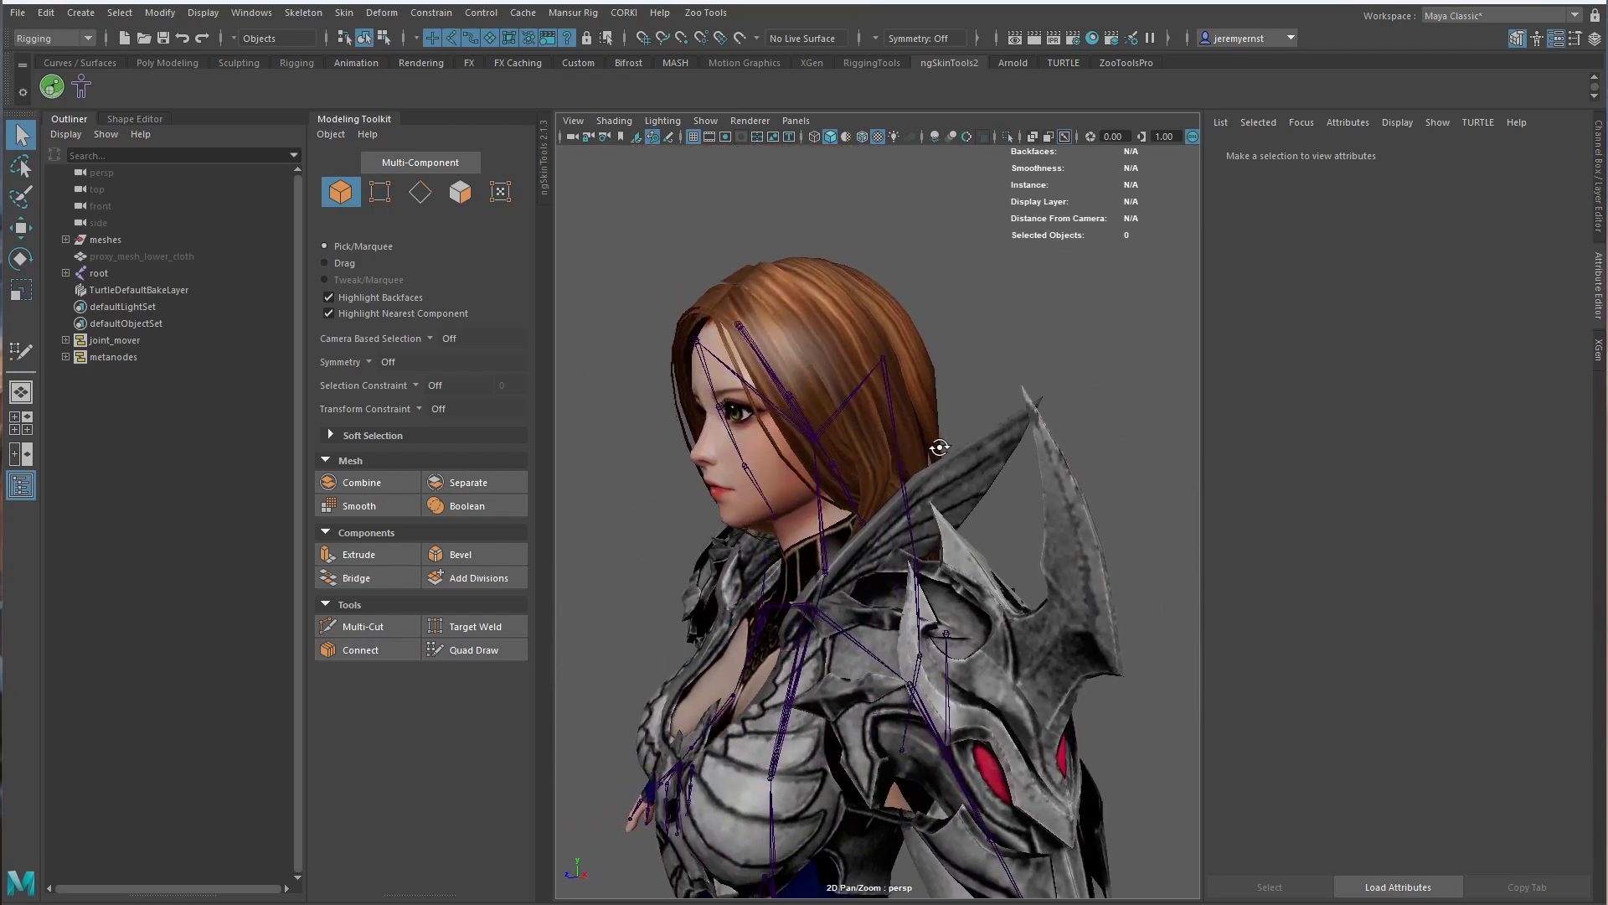
{"action": "right_click_drag", "start_coordinate": [928, 529], "coordinate": [784, 303], "text": "alt"}
{"action": "left_click_drag", "start_coordinate": [905, 484], "coordinate": [1156, 504], "text": "alt"}
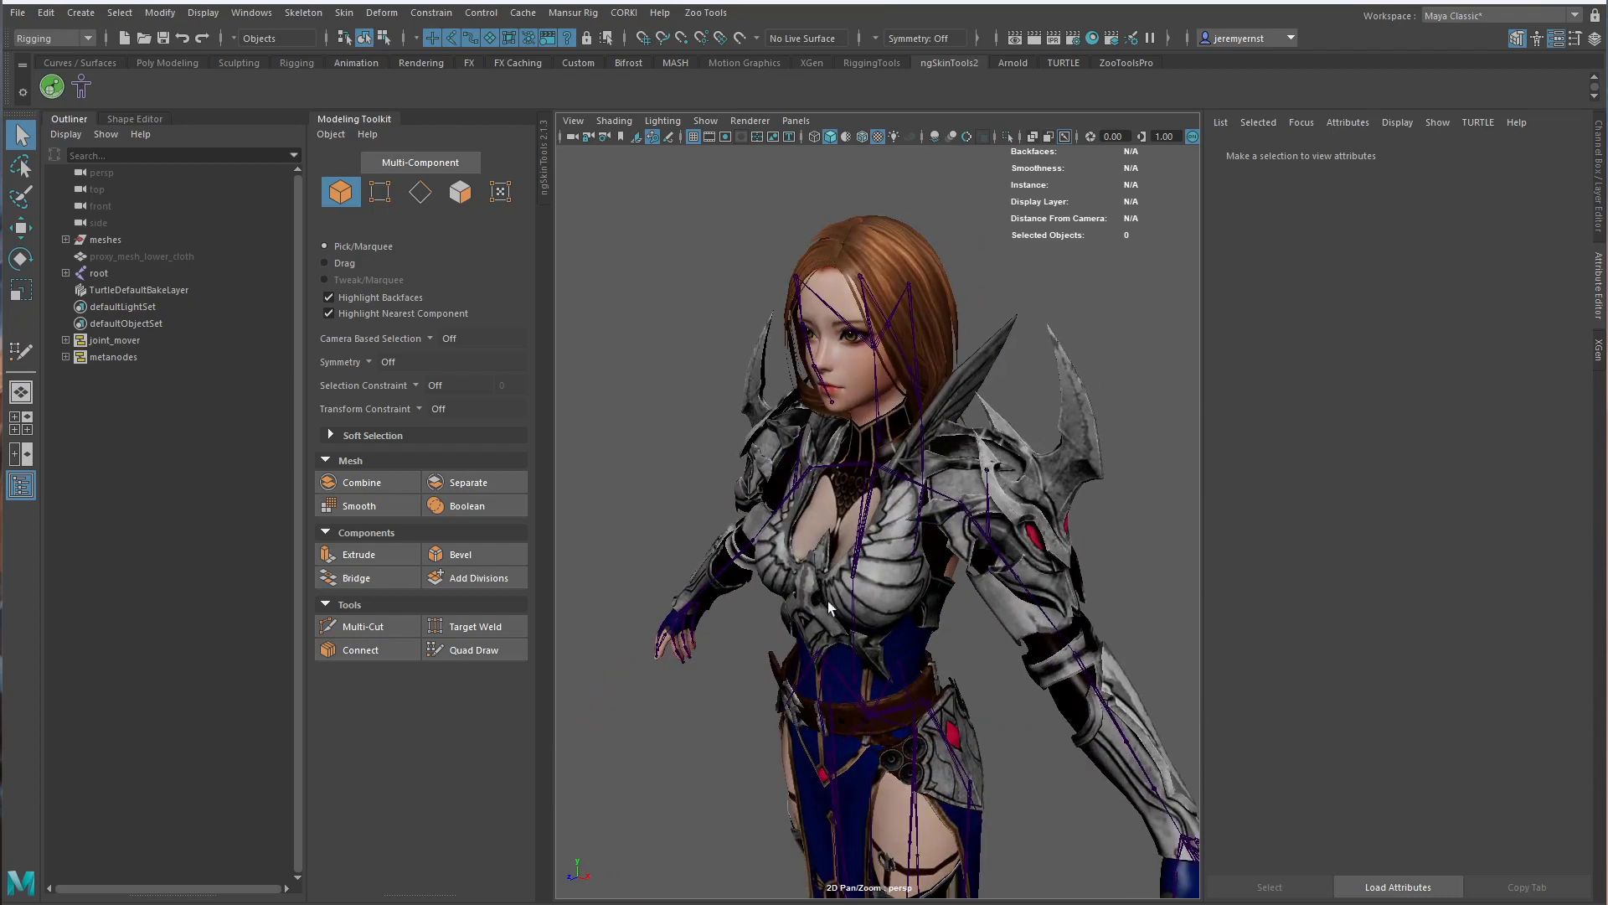
{"action": "left_click_drag", "start_coordinate": [979, 621], "coordinate": [980, 553], "text": "alt"}
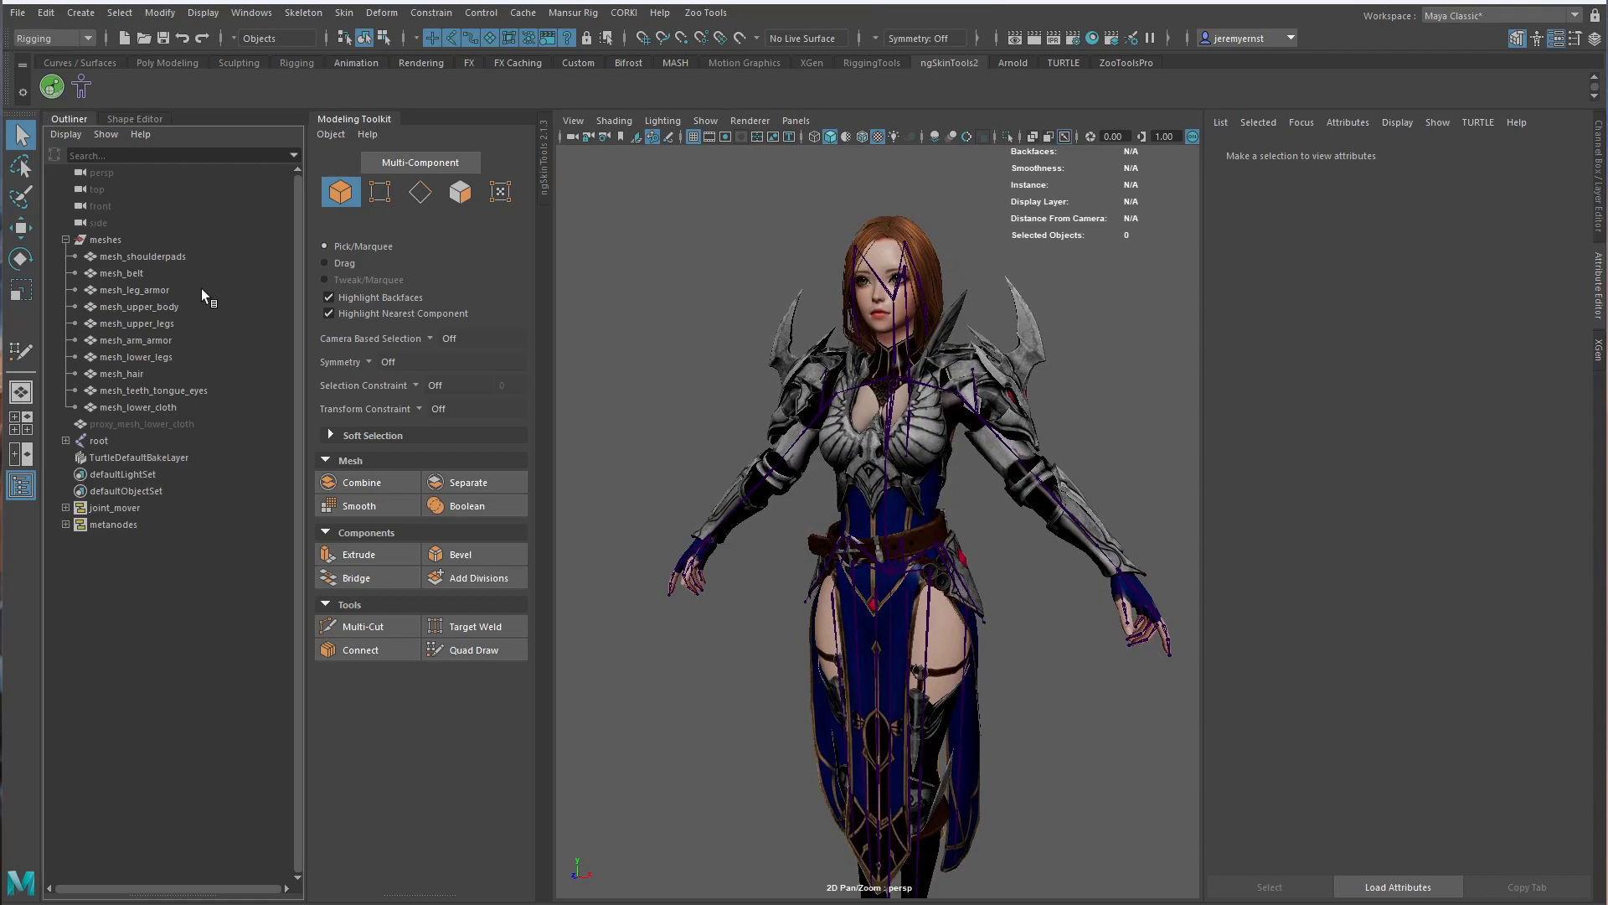
Duplicate mesh_hair and unparent the copy from the meshes group
{"action": "left_click", "coordinate": [142, 375]}
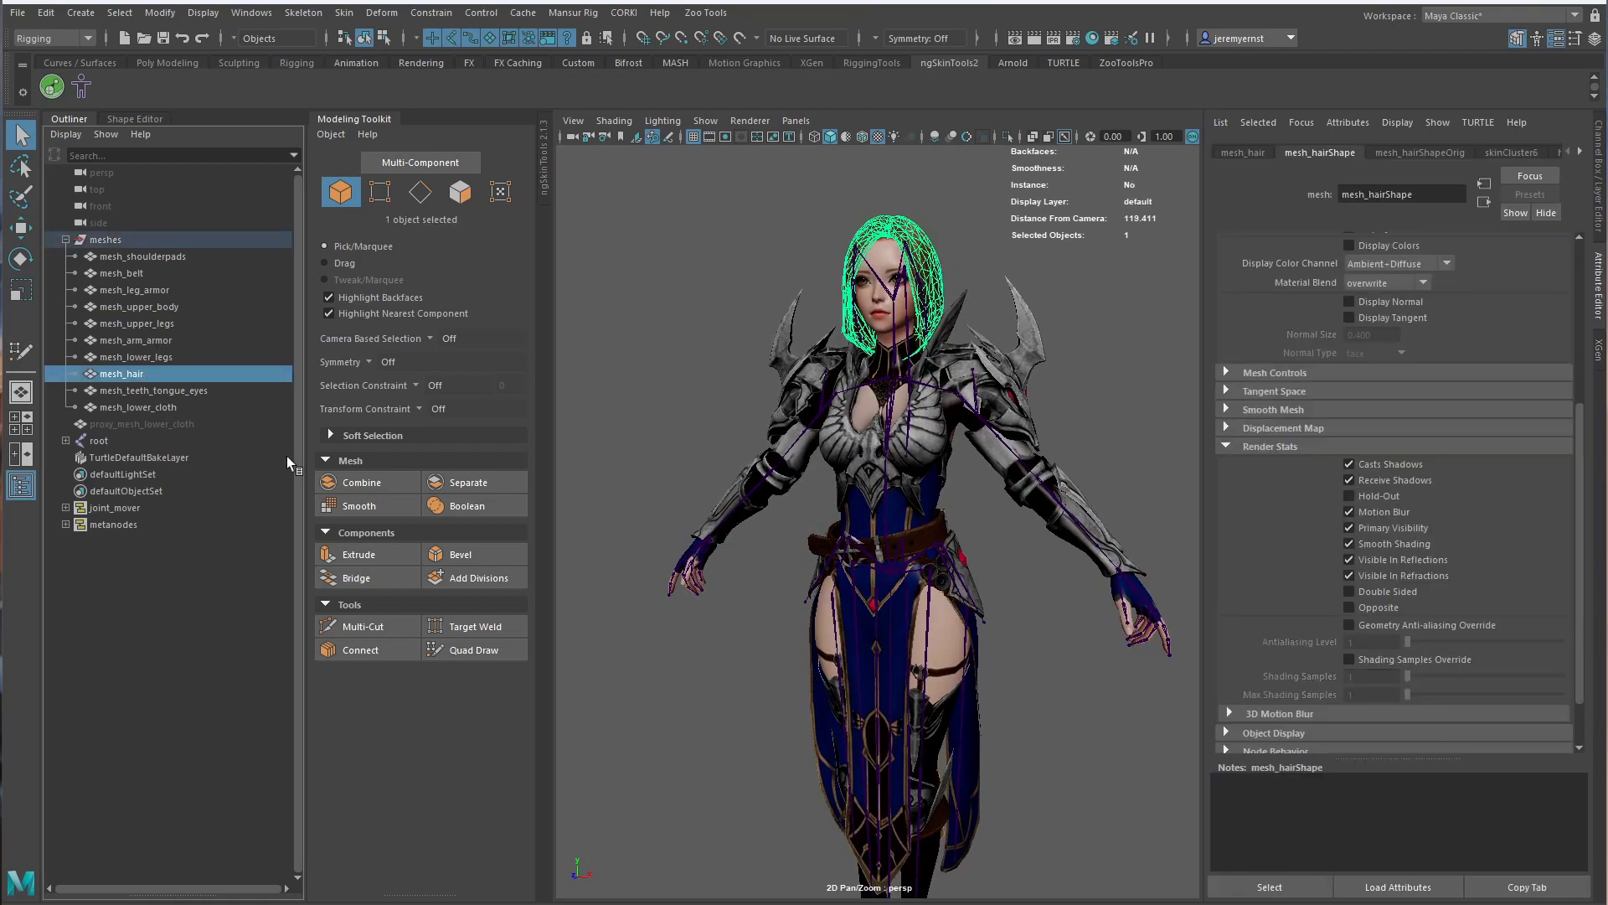
{"action": "key", "text": "ctrl+d"}
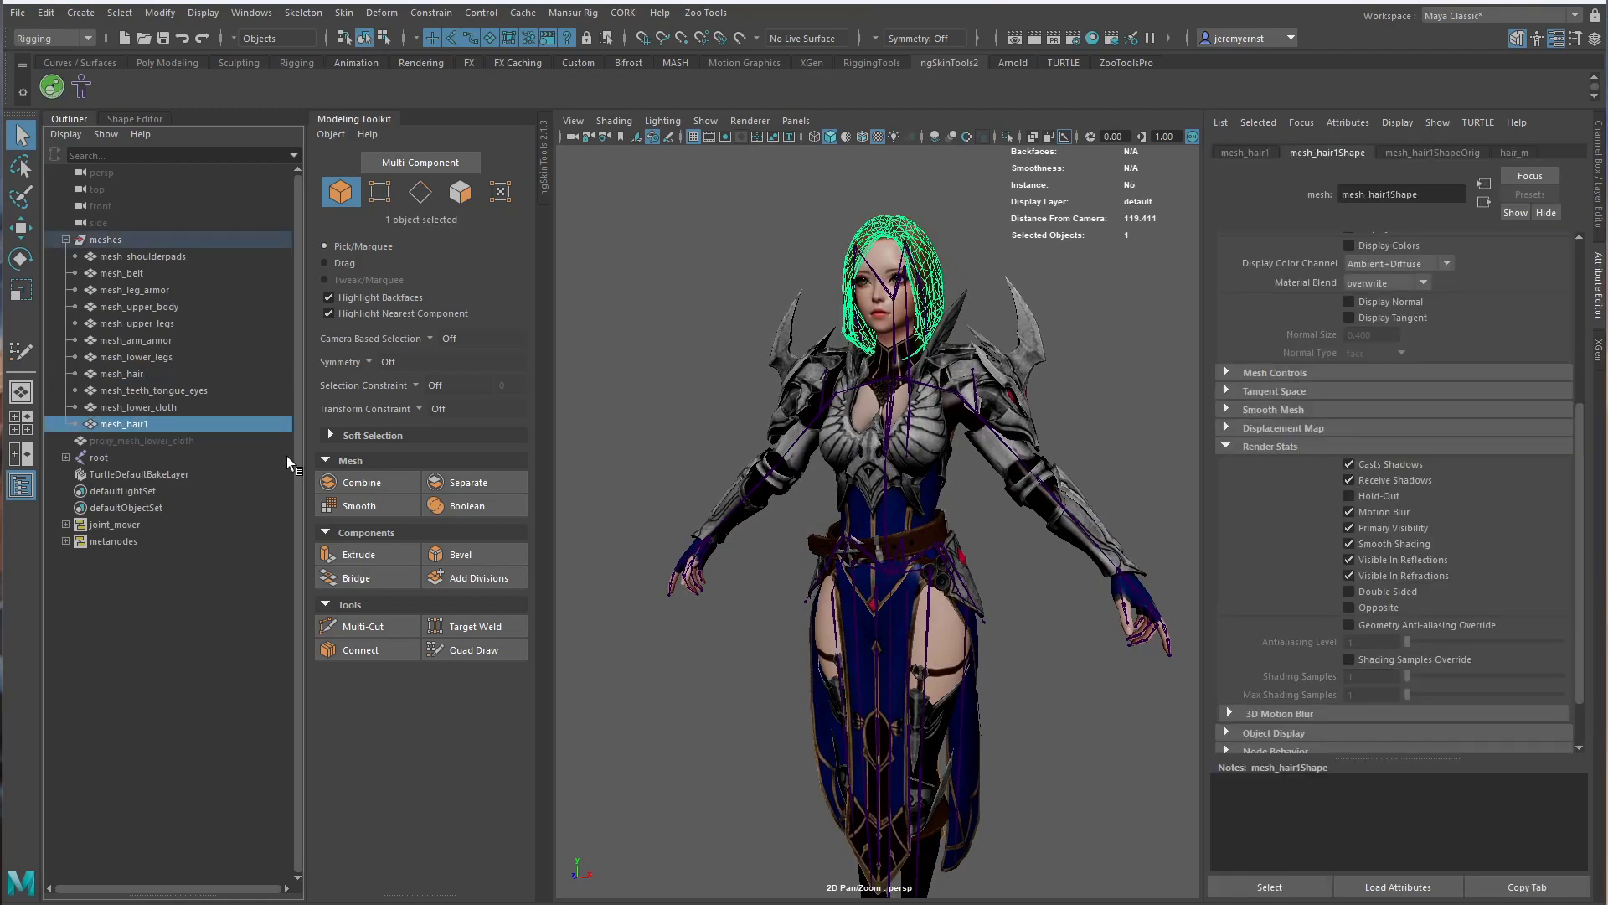
{"action": "key", "text": "shift+p"}
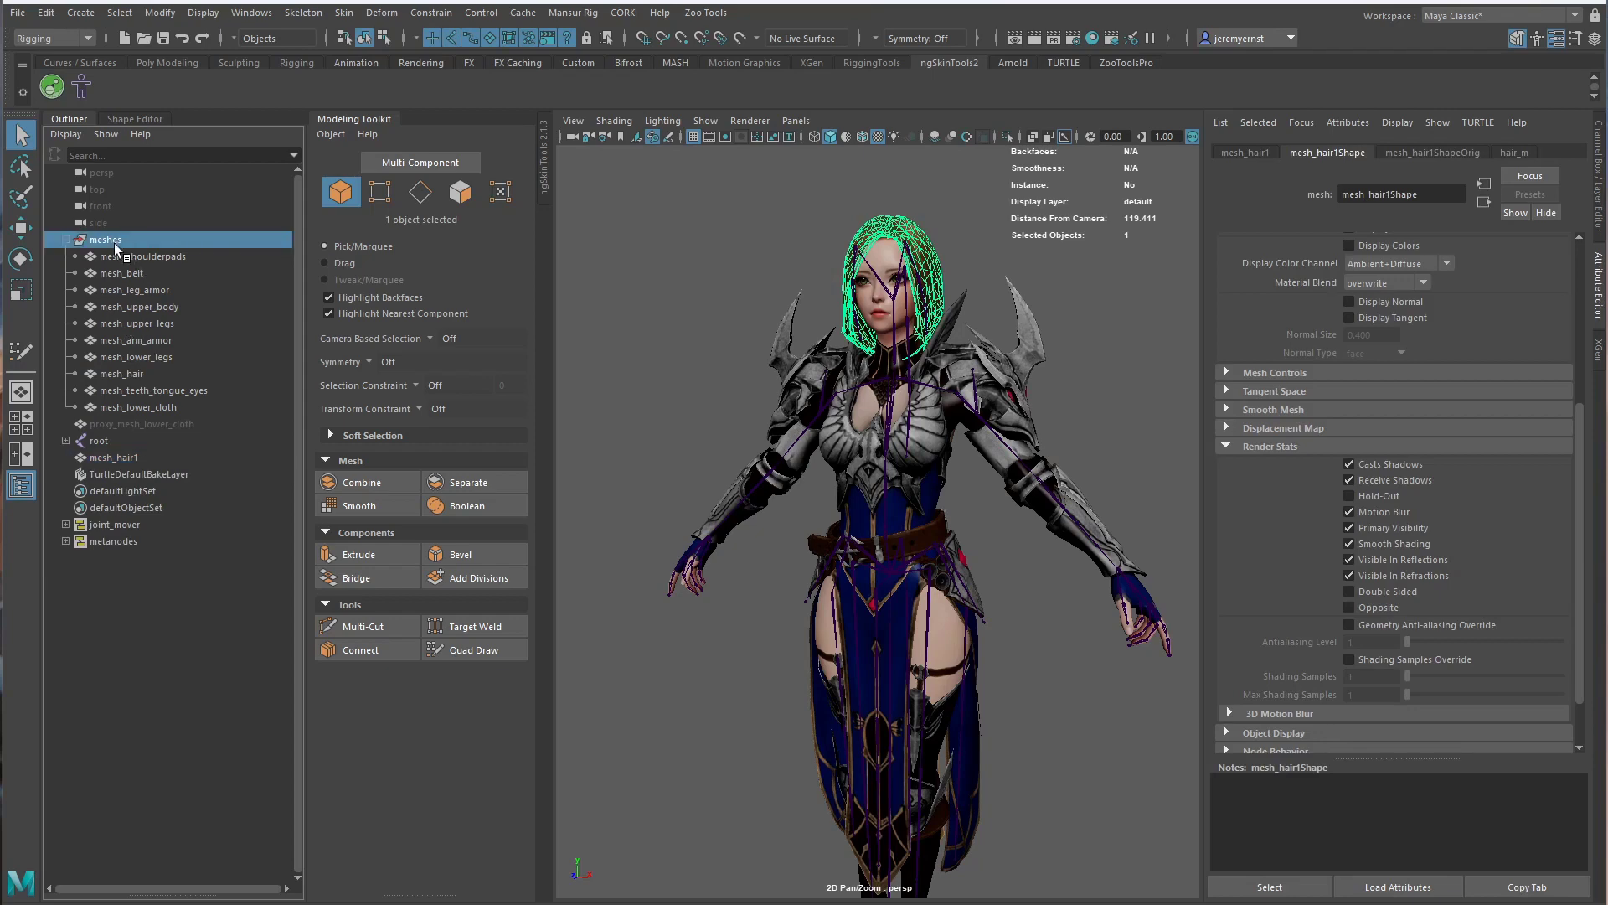
Hide the meshes group and the root skeleton so that only the hair copy shows
{"action": "key", "text": "h"}
{"action": "left_click", "coordinate": [104, 442]}
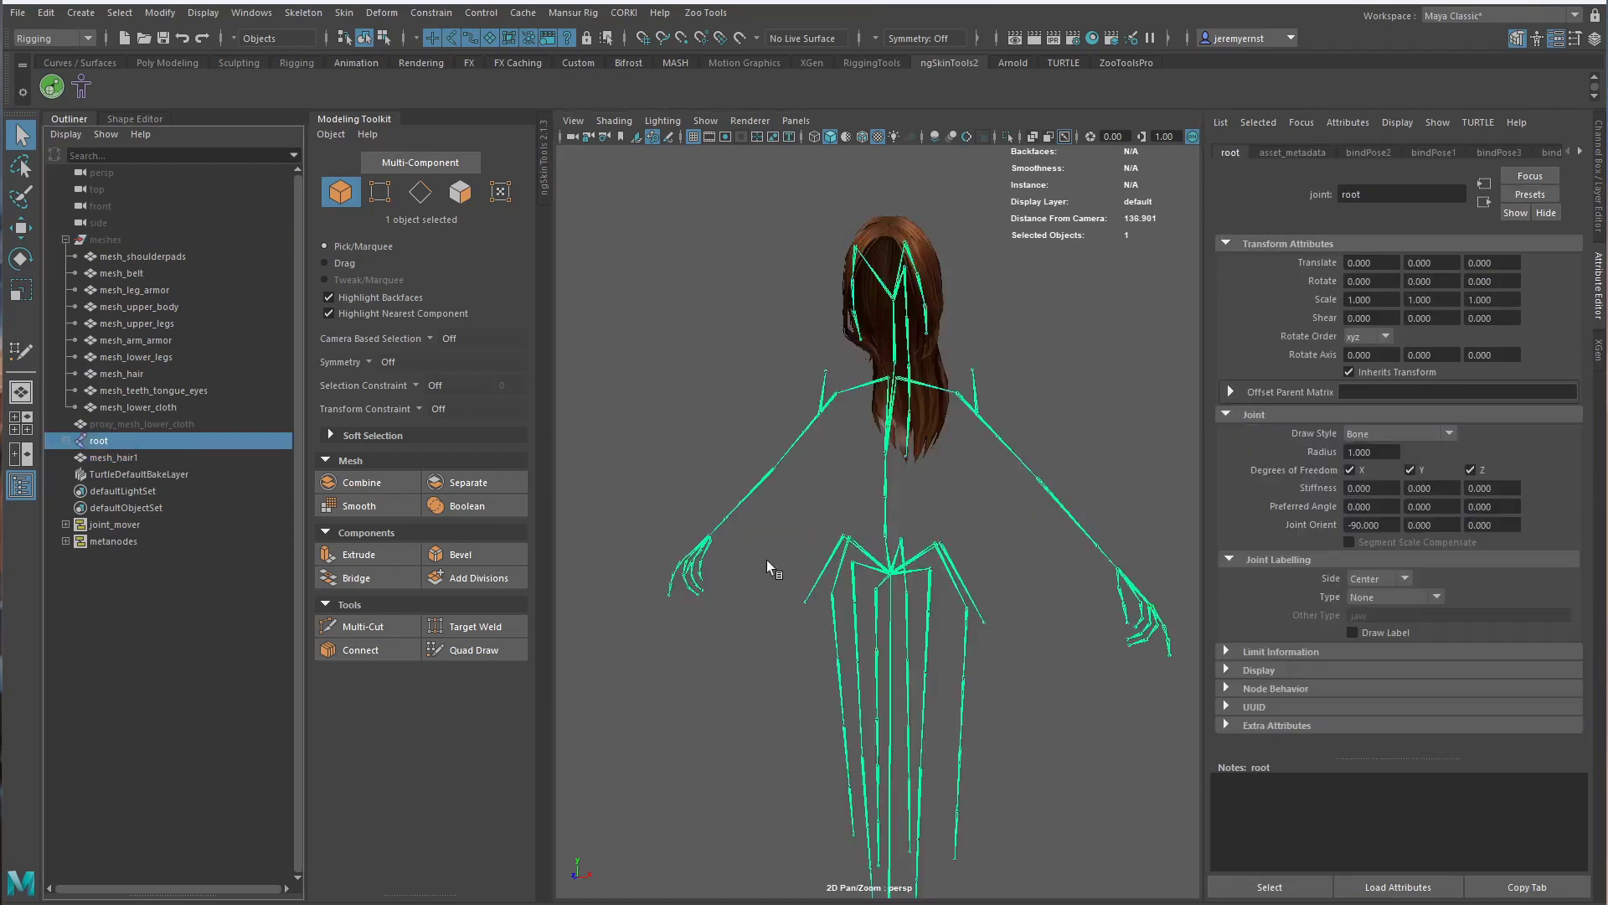
{"action": "key", "text": "ctrl+h"}
{"action": "left_click_drag", "start_coordinate": [1027, 386], "coordinate": [871, 458], "text": "alt"}
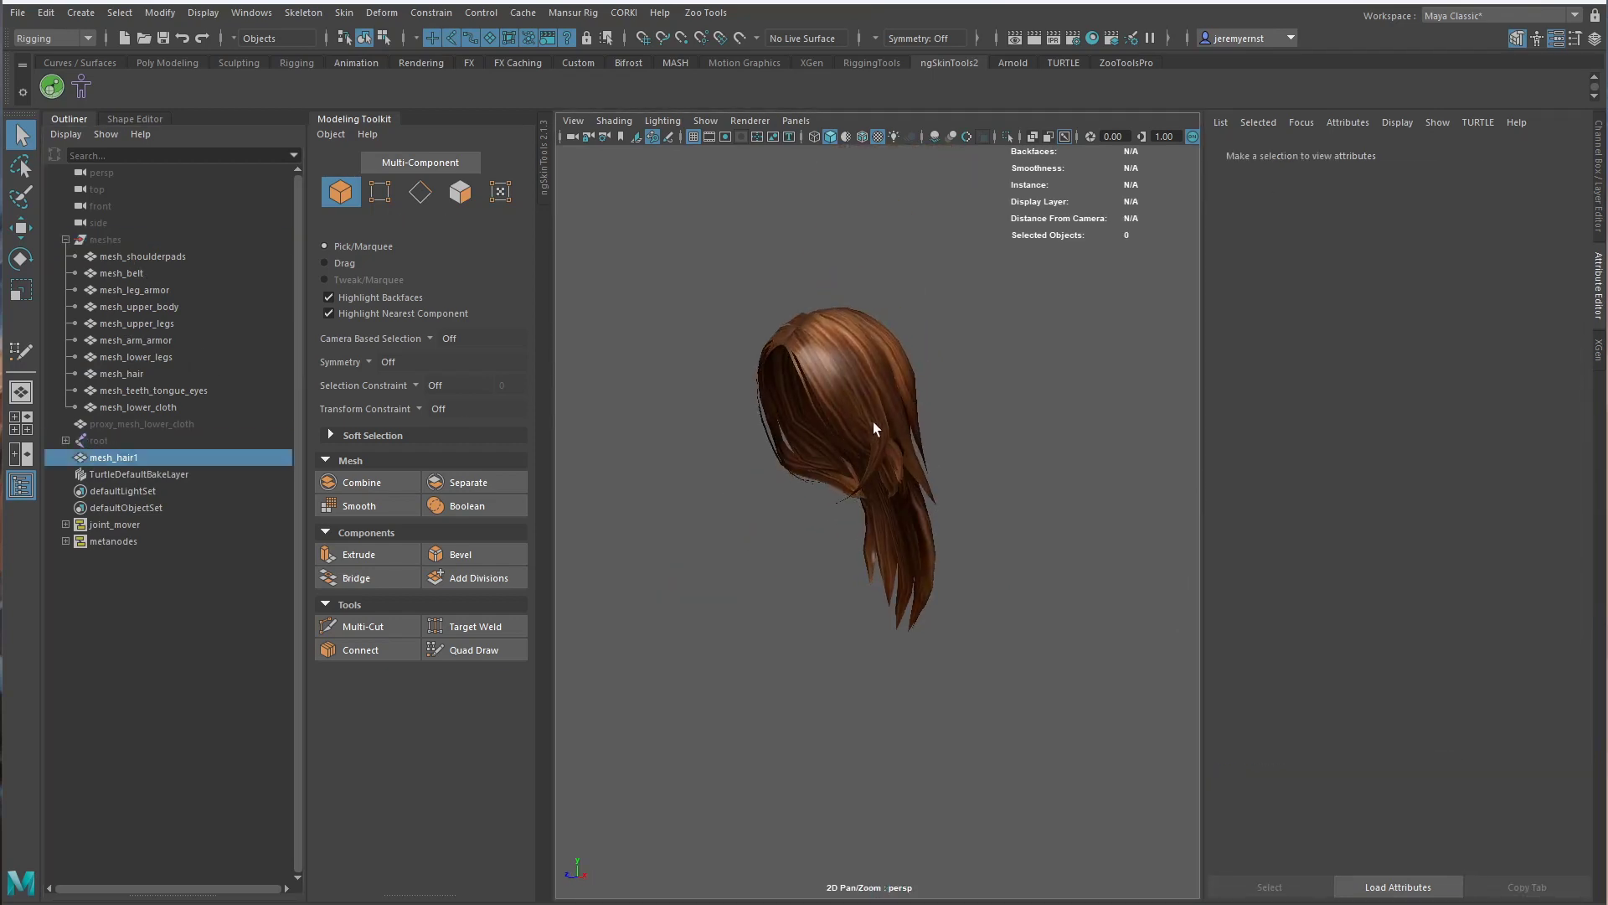
Duplicate mesh_hair1 three times, hide the three new copies and select mesh_hair1
{"action": "left_click", "coordinate": [873, 427]}
{"action": "right_click_drag", "start_coordinate": [873, 427], "coordinate": [908, 450], "text": "alt"}
{"action": "middle_click_drag", "start_coordinate": [842, 461], "coordinate": [875, 519], "text": "alt"}
{"action": "right_click_drag", "start_coordinate": [875, 519], "coordinate": [854, 532], "text": "alt"}
{"action": "left_click_drag", "start_coordinate": [855, 531], "coordinate": [804, 528], "text": "alt"}
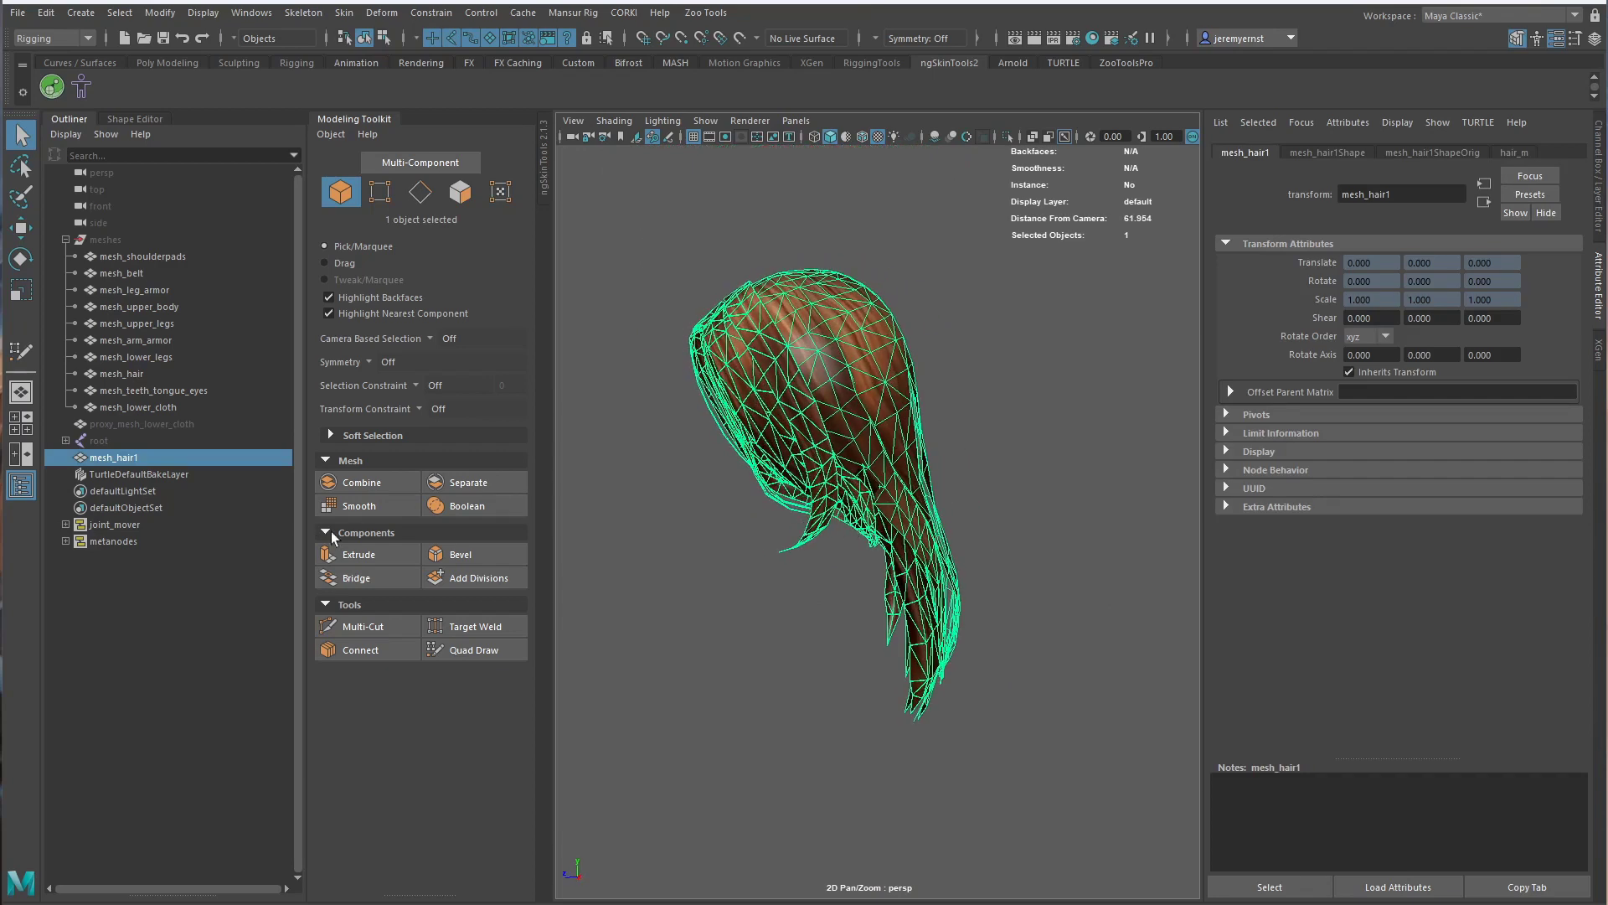
{"action": "key", "text": "ctrl+d"}
{"action": "key", "text": "ctrl+d"}
{"action": "key", "text": "ctrl+d"}
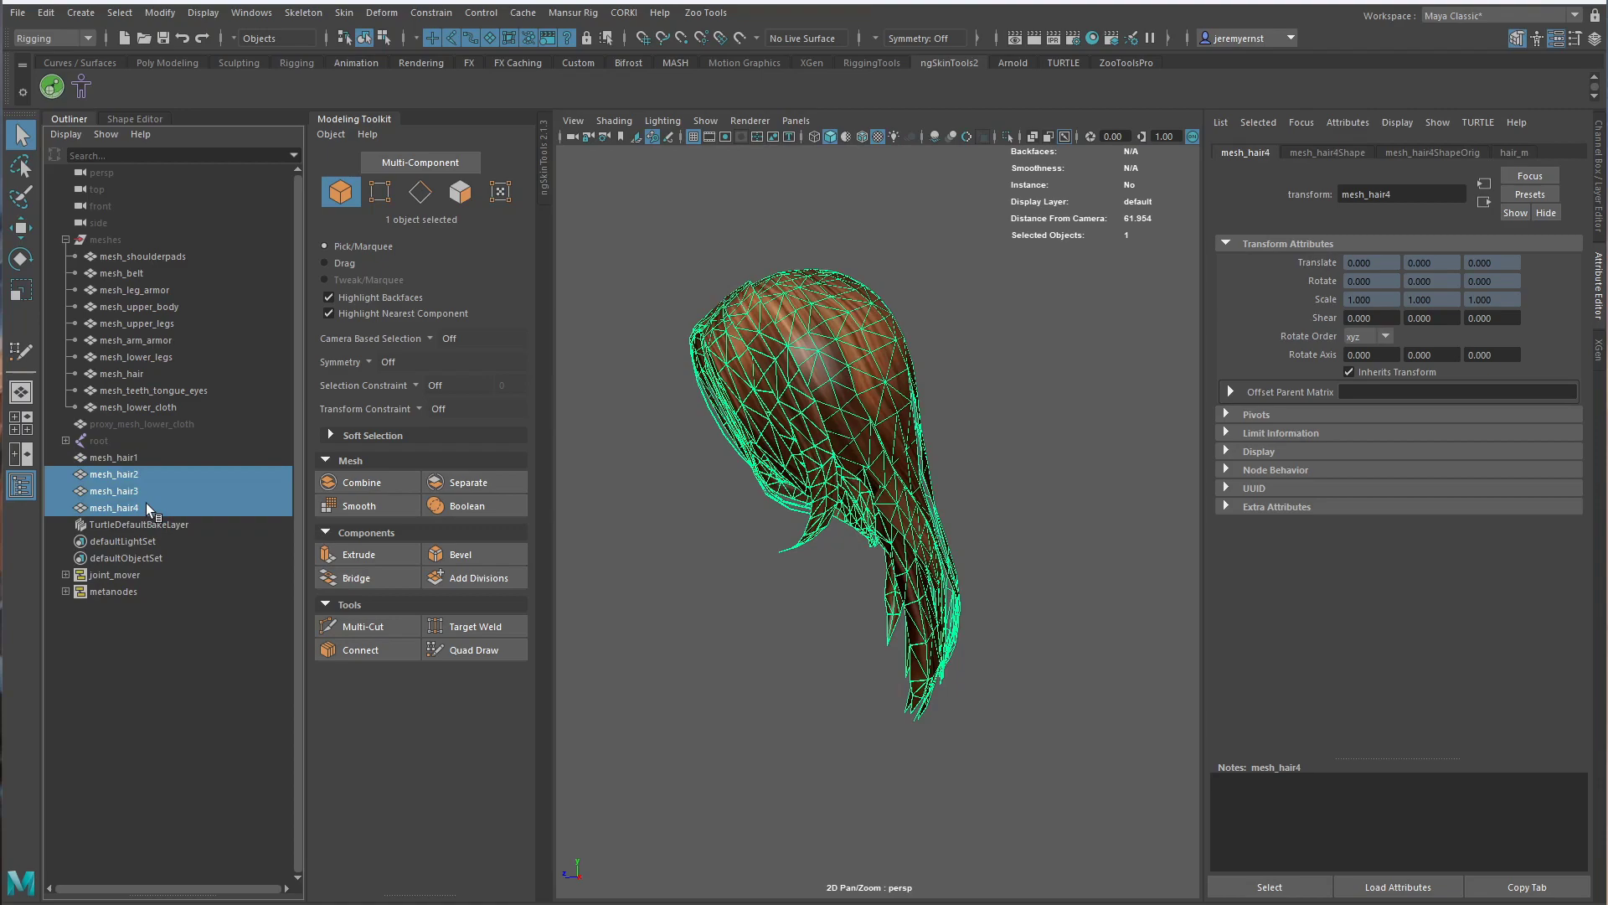
{"action": "left_click", "coordinate": [158, 463]}
Try to reduce mesh_hair1 to its inner shell by selecting the shell's faces, inverting the selection and deleting the other faces
{"action": "left_click_drag", "start_coordinate": [815, 539], "coordinate": [894, 444], "text": "alt"}
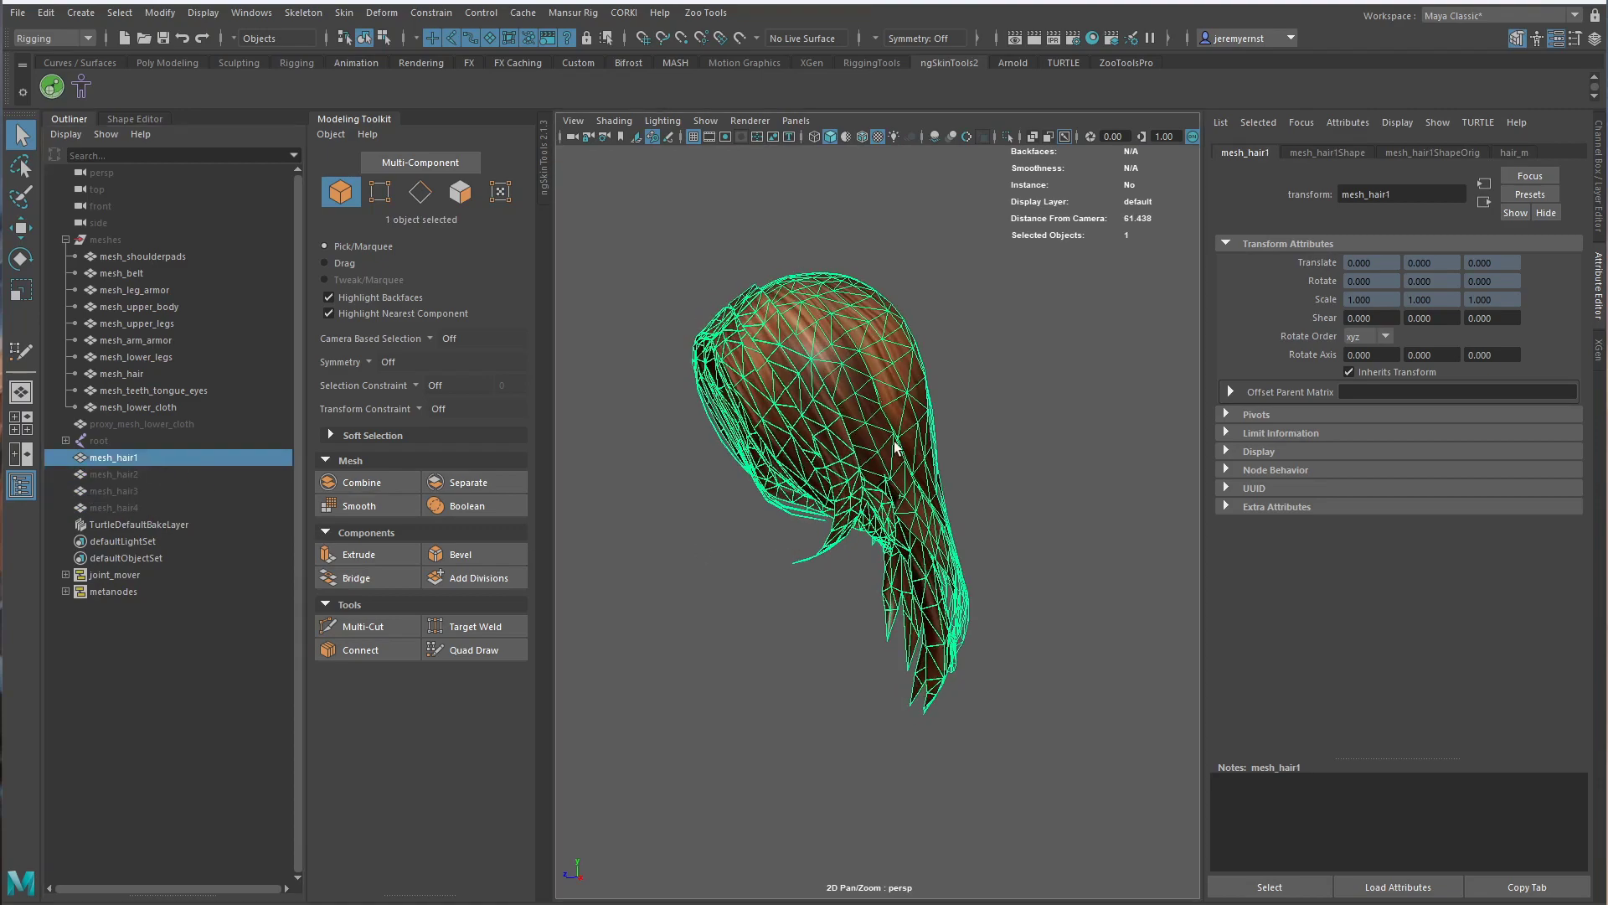
{"action": "right_click_drag", "start_coordinate": [894, 445], "coordinate": [930, 461], "text": "alt"}
{"action": "middle_click_drag", "start_coordinate": [798, 358], "coordinate": [843, 442], "text": "alt"}
{"action": "left_click_drag", "start_coordinate": [843, 441], "coordinate": [695, 467], "text": "alt"}
{"action": "right_click_drag", "start_coordinate": [847, 448], "coordinate": [843, 487]}
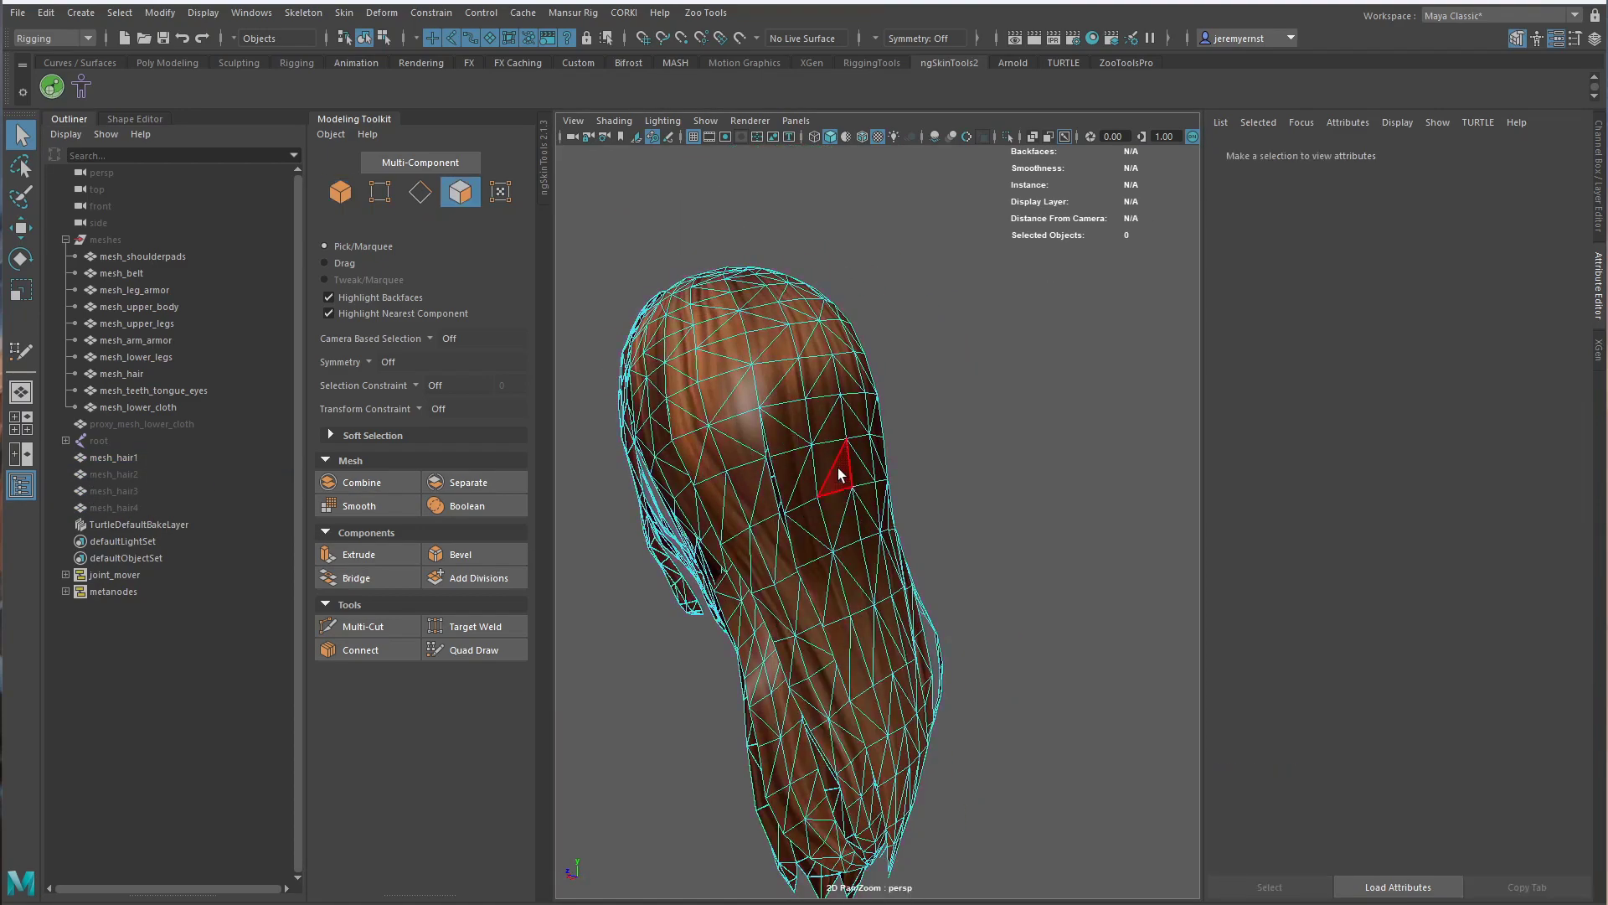
{"action": "double_click", "coordinate": [838, 469]}
{"action": "left_click_drag", "start_coordinate": [904, 568], "coordinate": [1114, 523], "text": "alt"}
{"action": "double_click", "coordinate": [1028, 625]}
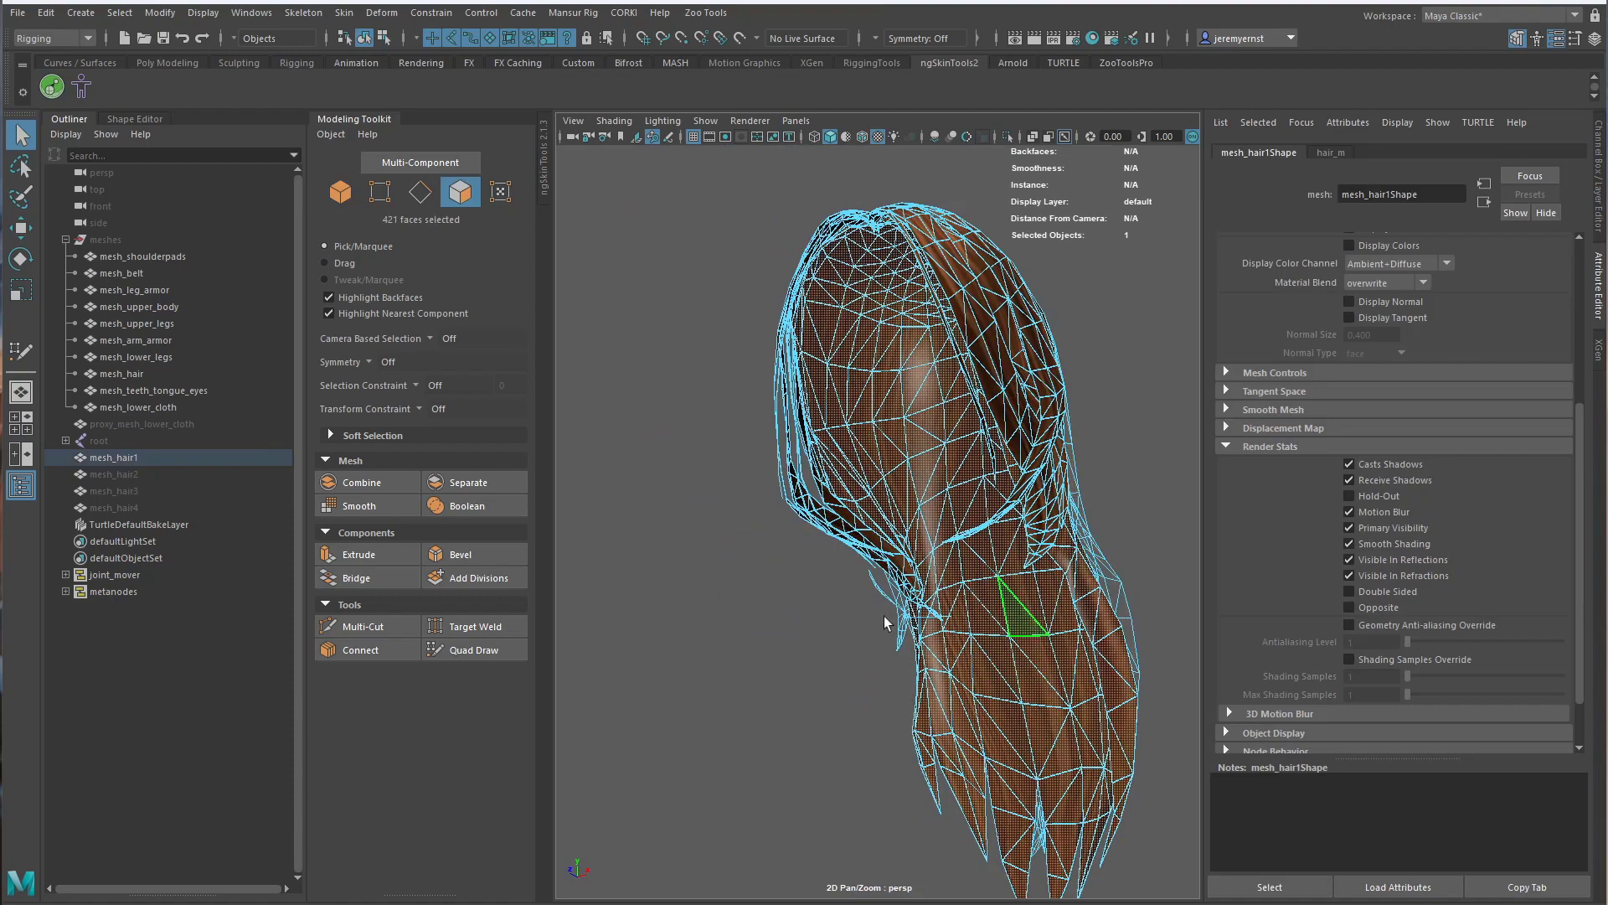
{"action": "left_click_drag", "start_coordinate": [887, 621], "coordinate": [1017, 566], "text": "alt"}
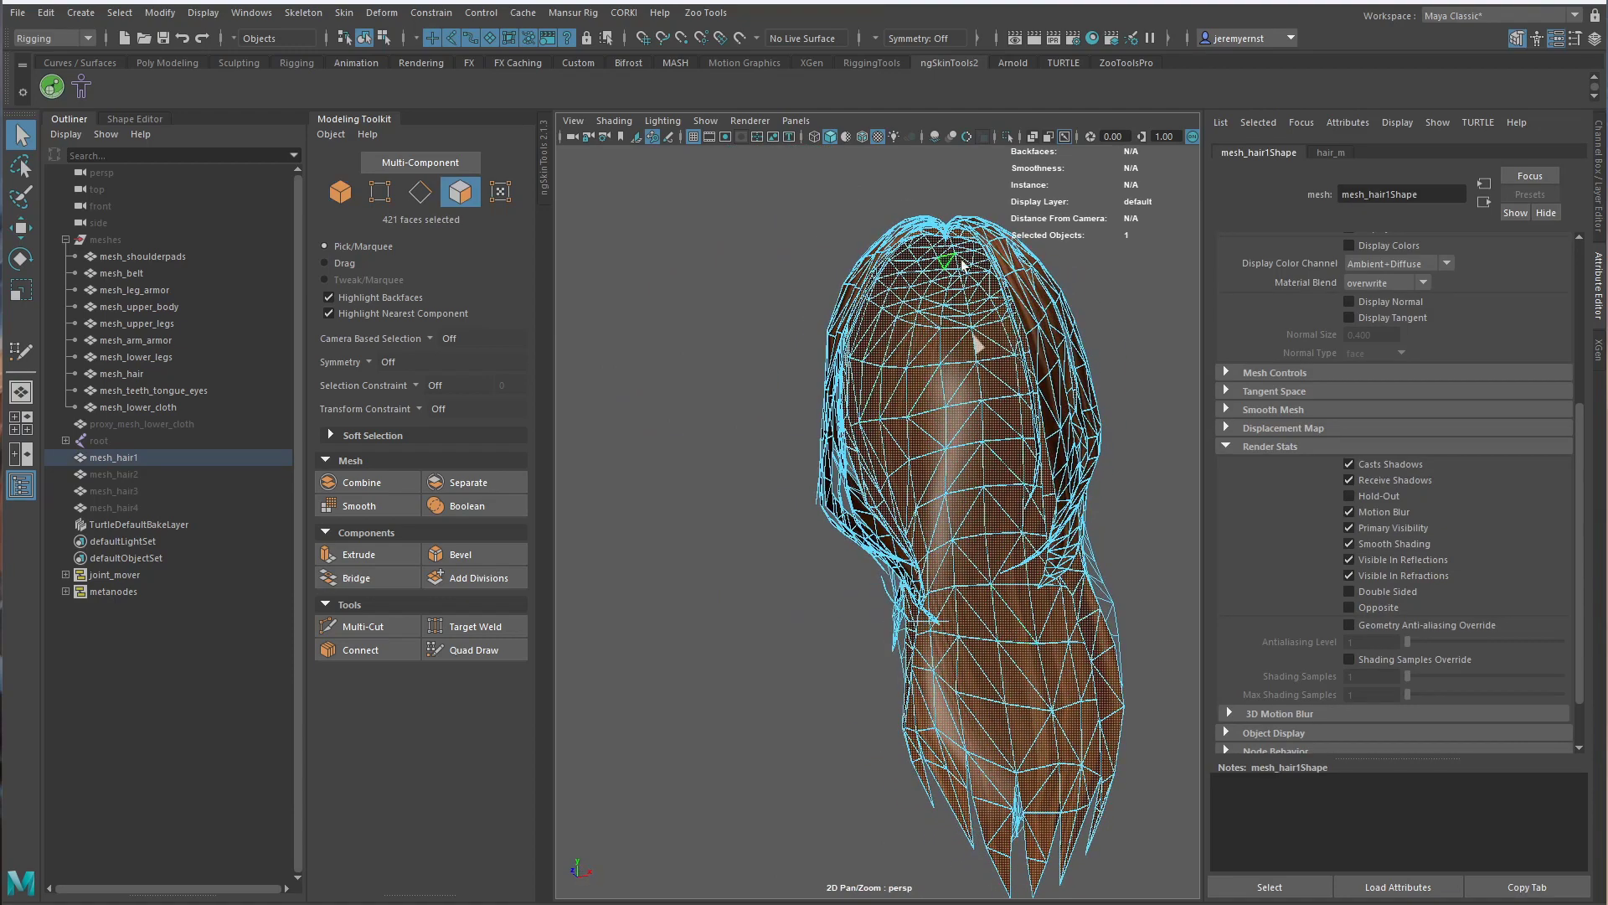
{"action": "left_click_drag", "start_coordinate": [962, 264], "coordinate": [936, 499], "text": "alt"}
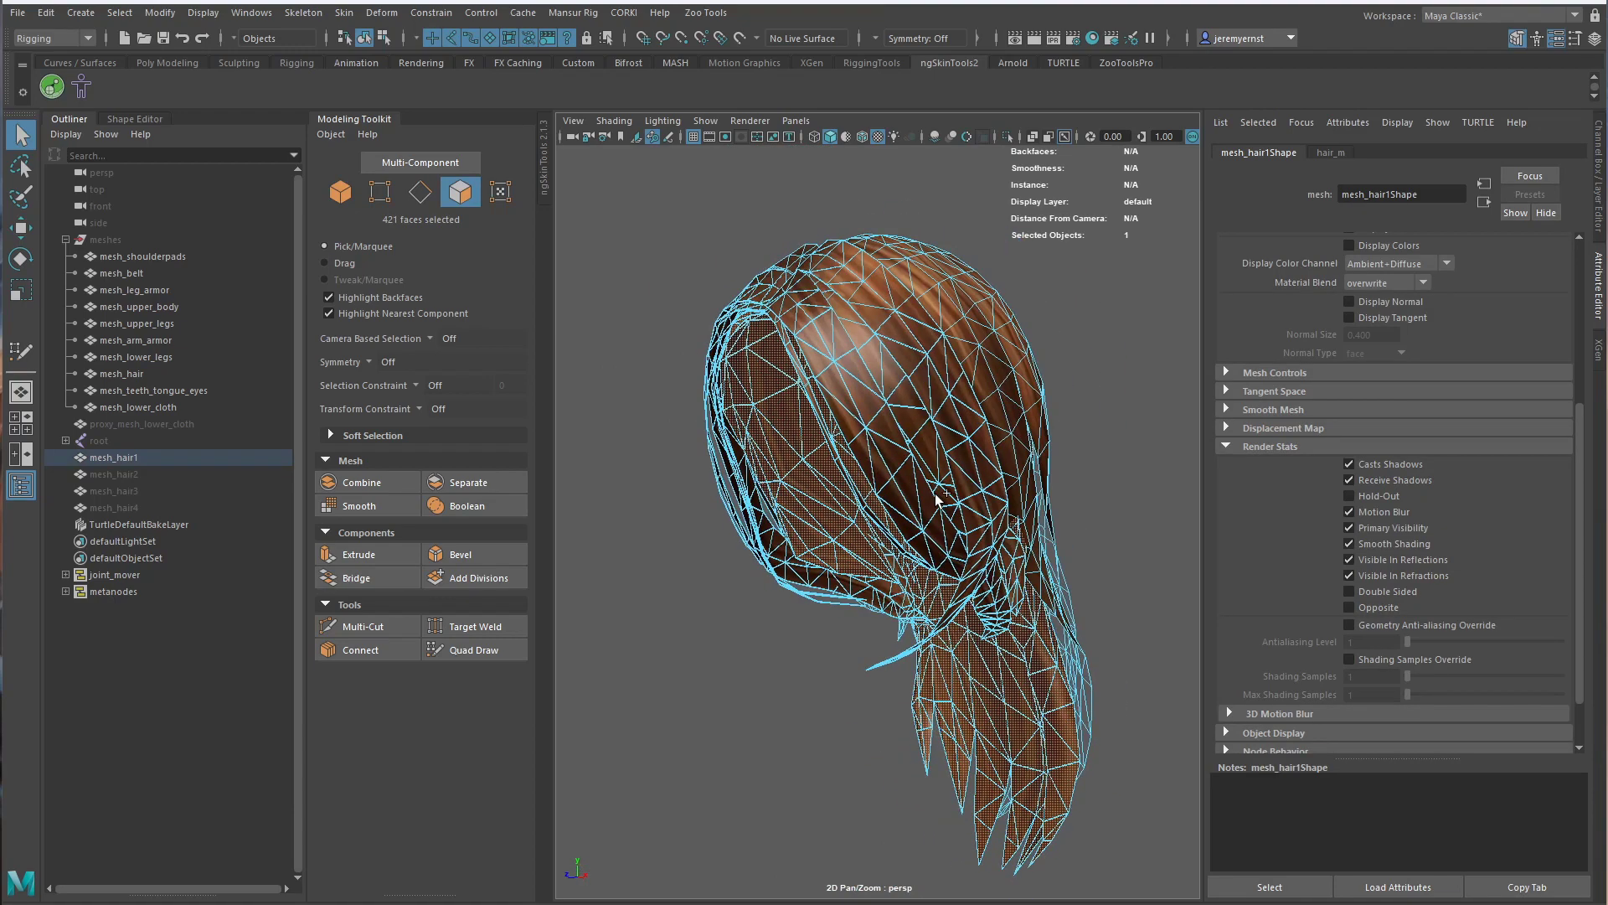
{"action": "key", "text": "shift+period"}
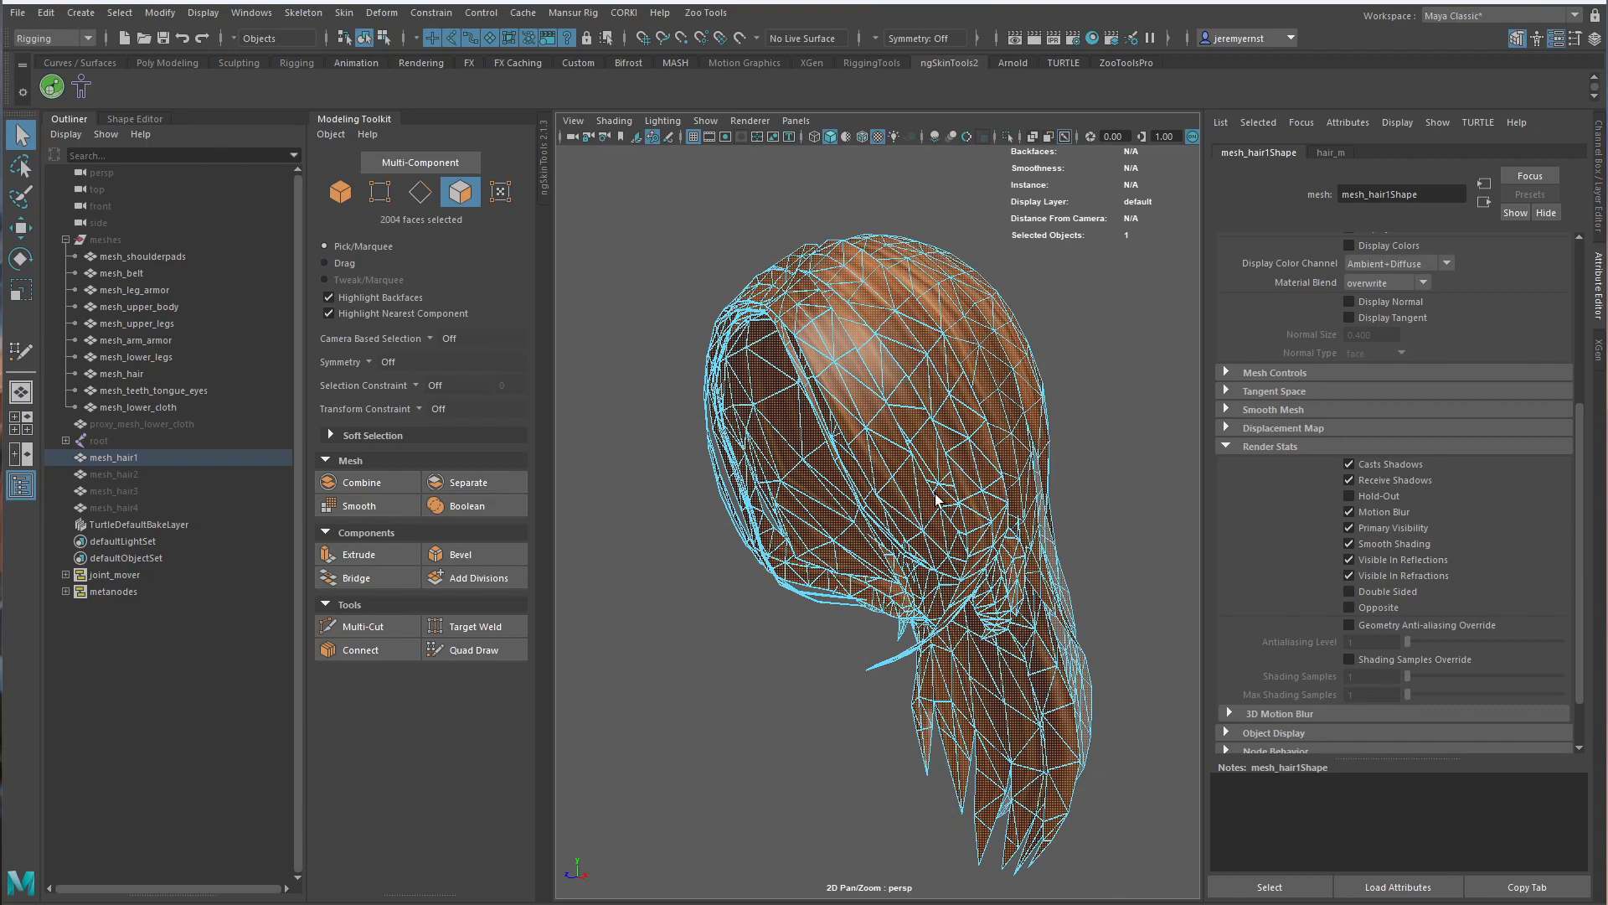
{"action": "left_click_drag", "start_coordinate": [945, 510], "coordinate": [978, 476], "text": "alt"}
{"action": "right_click_drag", "start_coordinate": [1035, 377], "coordinate": [1114, 358]}
{"action": "left_click_drag", "start_coordinate": [1181, 406], "coordinate": [1053, 508], "text": "alt"}
{"action": "left_click", "coordinate": [1113, 415]}
{"action": "left_click", "coordinate": [832, 450]}
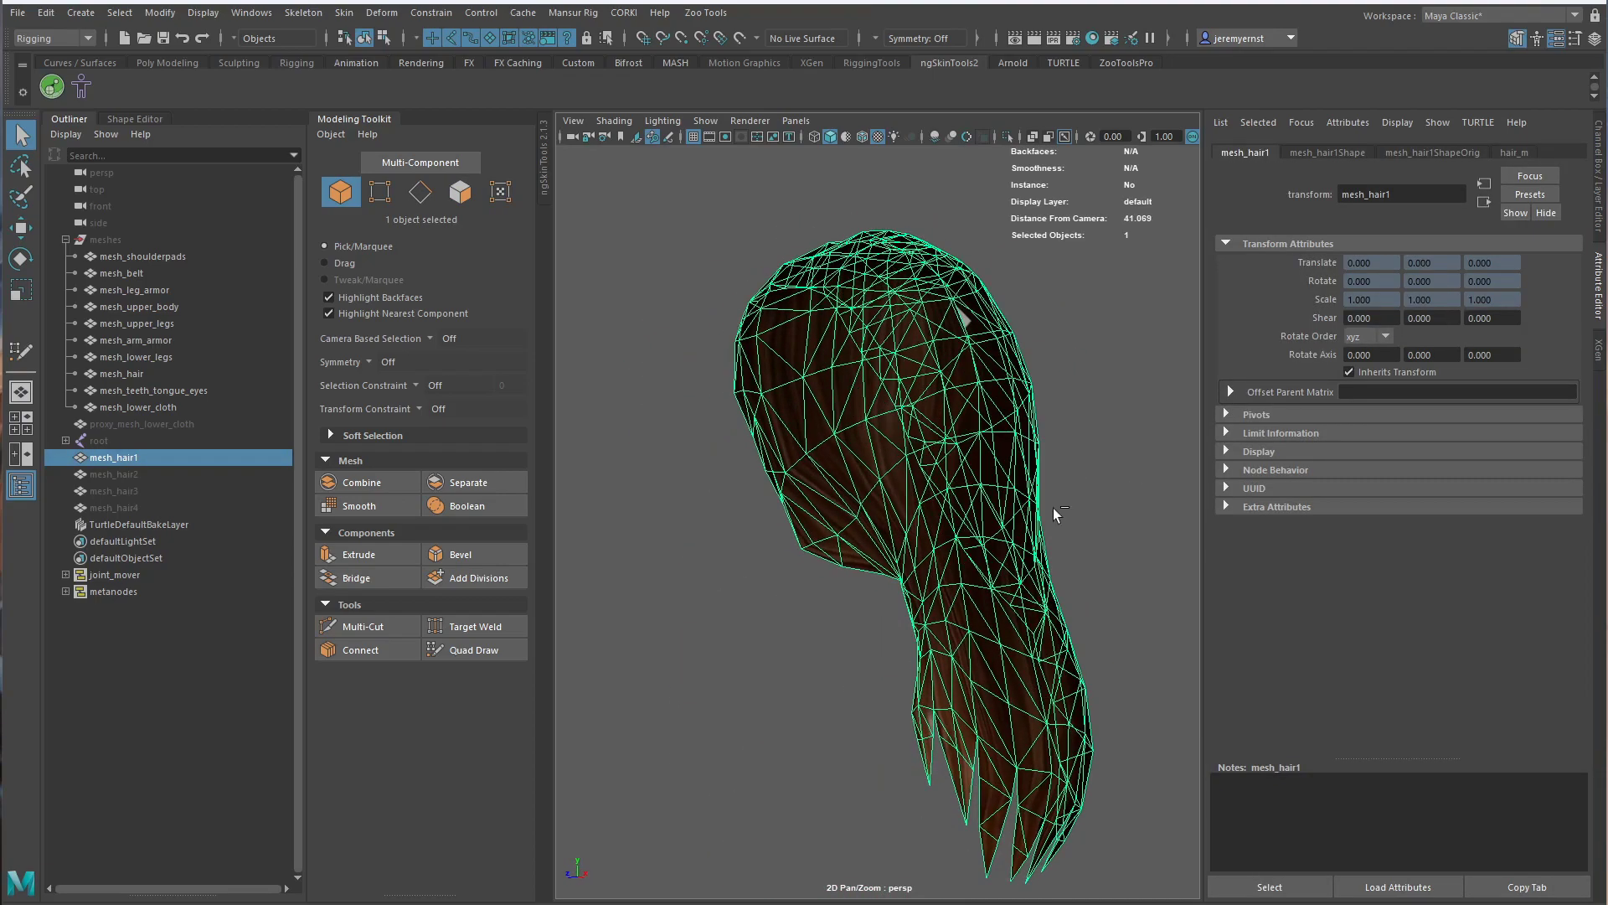
Delete all faces of mesh_hair1 except the inner shell that runs from the scalp down the back
{"action": "key", "text": "F11"}
{"action": "left_click", "coordinate": [1082, 496]}
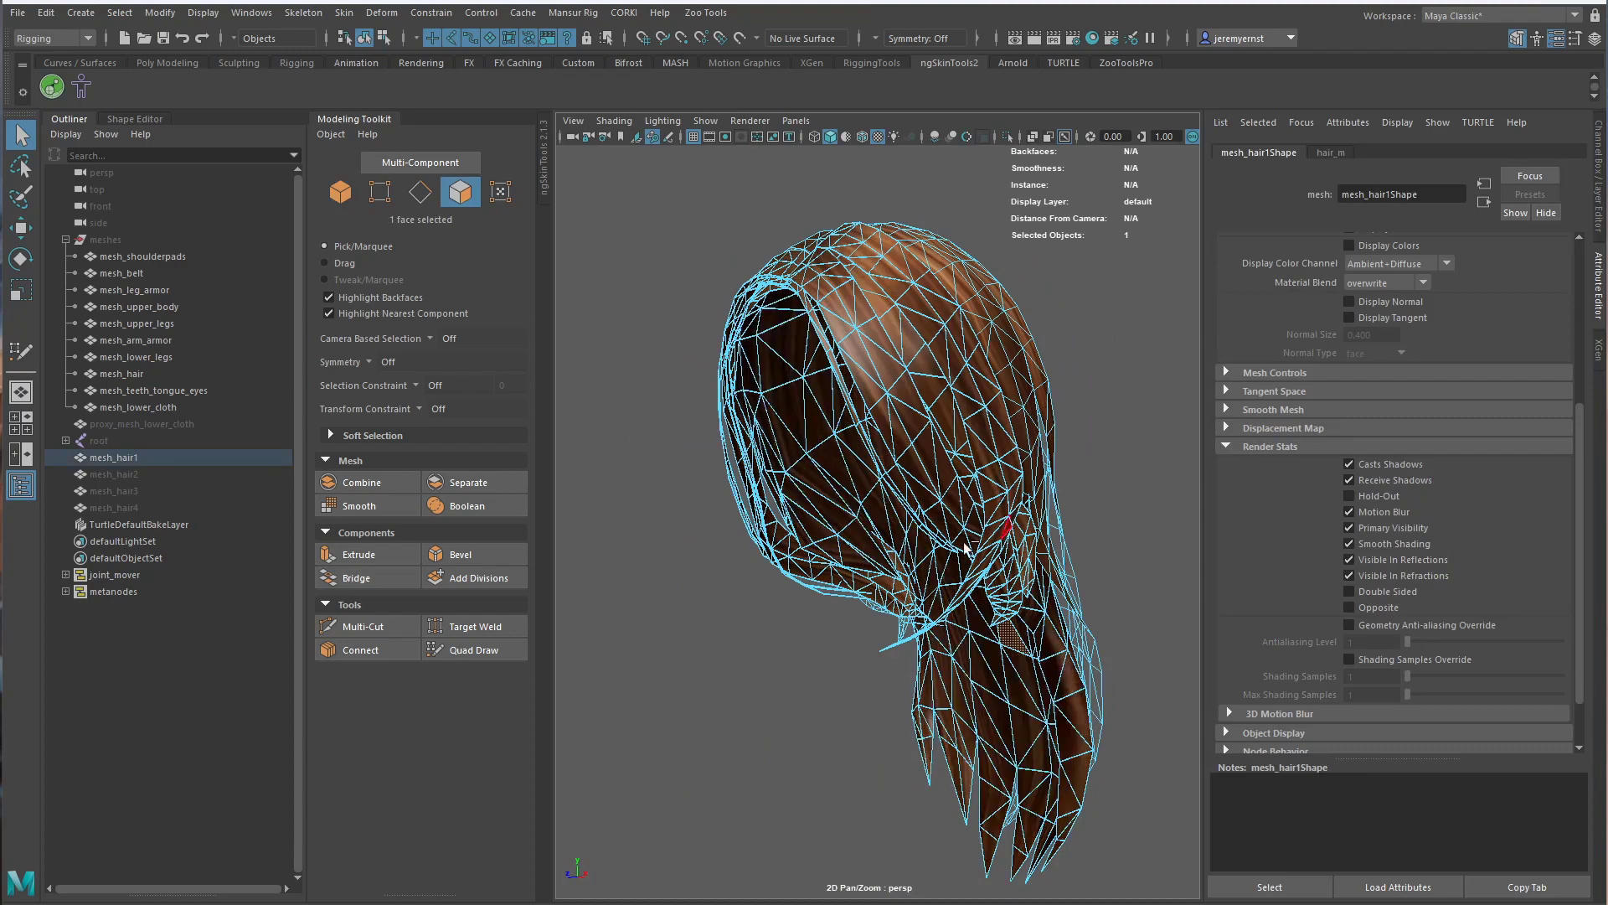
{"action": "left_click", "coordinate": [1026, 628]}
{"action": "mouse_move", "coordinate": [888, 611]}
{"action": "left_mouse_down", "text": "alt"}
{"action": "mouse_move", "coordinate": [1007, 609]}
{"action": "mouse_move", "coordinate": [963, 599]}
{"action": "mouse_move", "coordinate": [850, 628]}
{"action": "mouse_move", "coordinate": [842, 646]}
{"action": "mouse_move", "coordinate": [650, 658]}
{"action": "mouse_move", "coordinate": [646, 693]}
{"action": "mouse_move", "coordinate": [628, 639]}
{"action": "mouse_move", "coordinate": [972, 683]}
{"action": "mouse_move", "coordinate": [1160, 666]}
{"action": "mouse_move", "coordinate": [1033, 691]}
{"action": "mouse_move", "coordinate": [1059, 711]}
{"action": "mouse_move", "coordinate": [944, 718]}
{"action": "left_mouse_up", "text": "alt"}
{"action": "double_click", "coordinate": [971, 682]}
{"action": "double_click", "coordinate": [947, 716], "text": "shift"}
{"action": "key", "text": "Delete"}
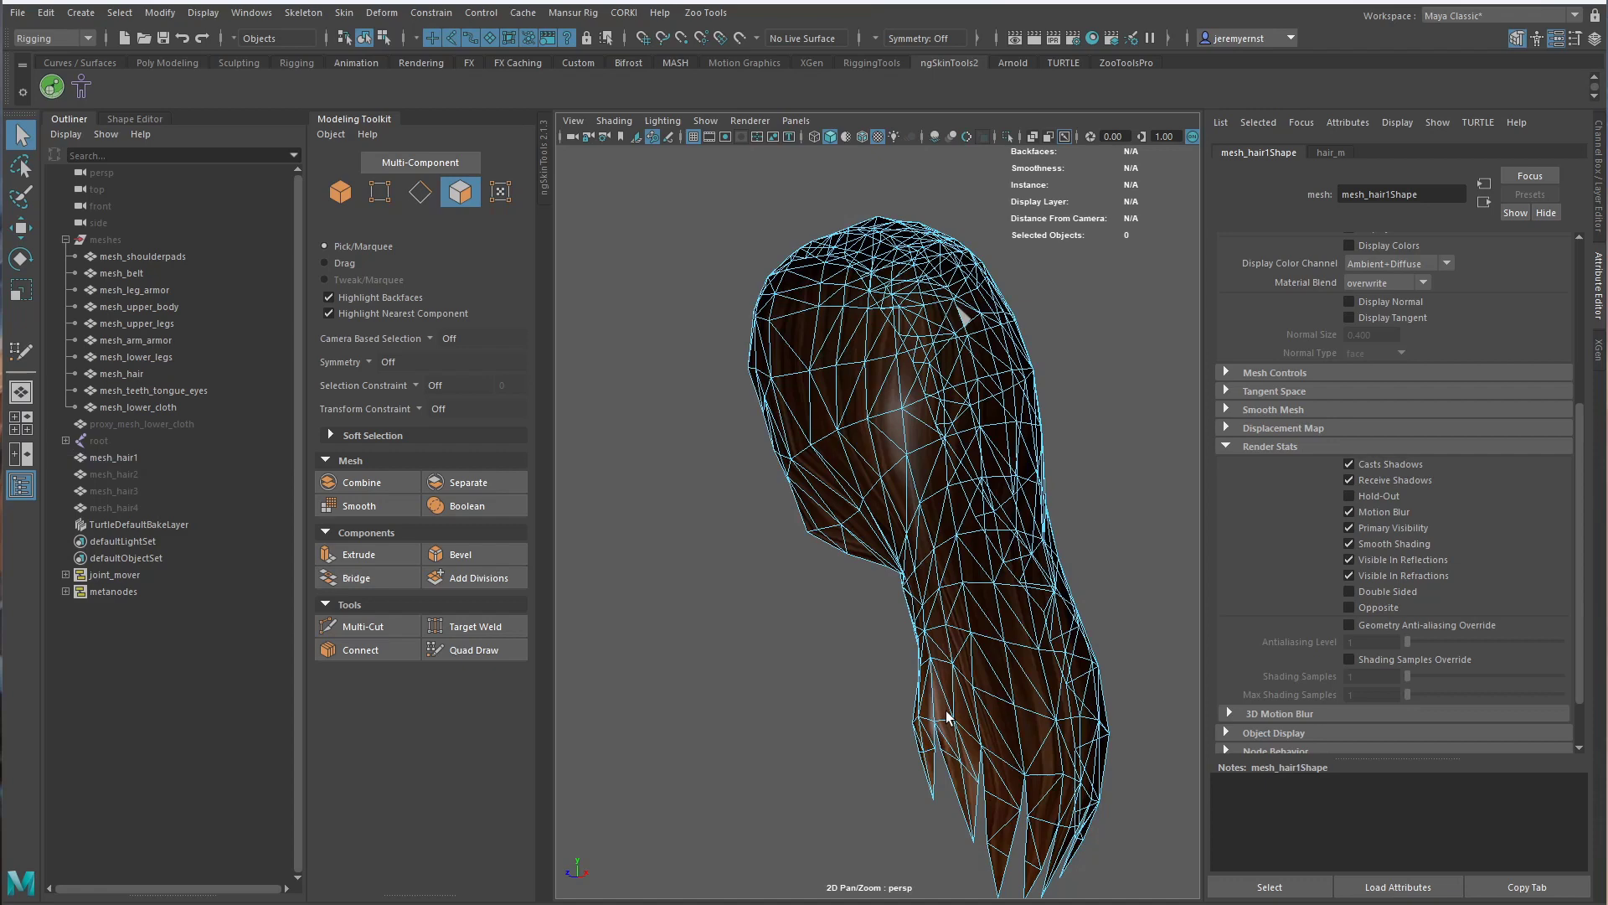
Reverse the normals of all remaining shell faces and select mesh_hair1 in object mode
{"action": "left_click_drag", "start_coordinate": [836, 532], "coordinate": [1002, 369], "text": "alt"}
{"action": "left_click", "coordinate": [999, 369]}
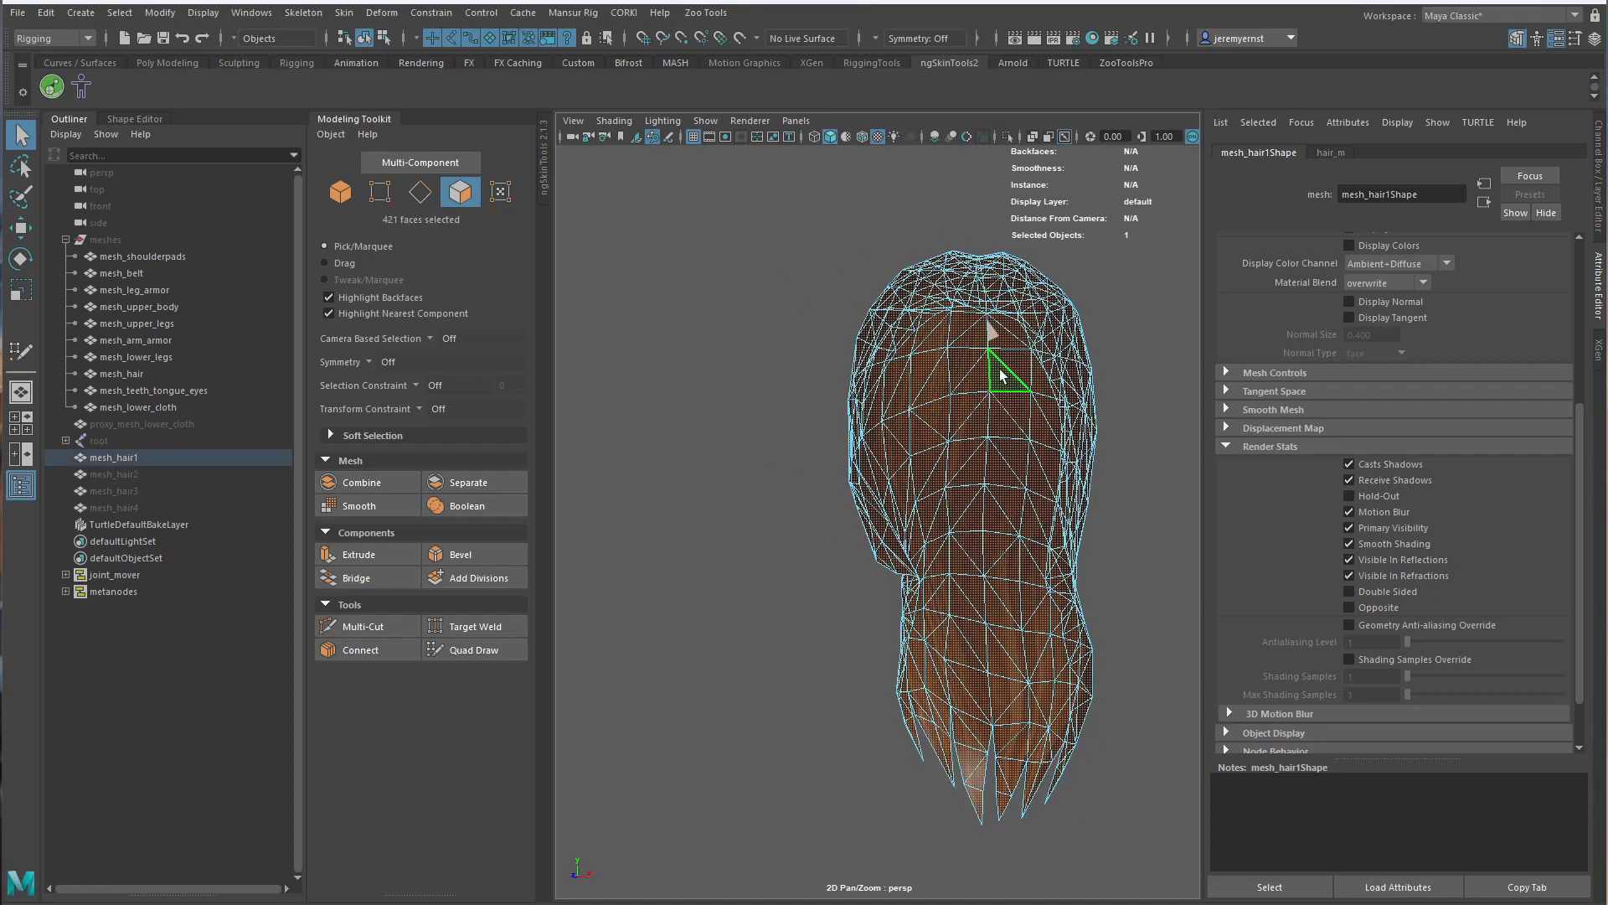
{"action": "key", "text": "space"}
{"action": "left_click", "coordinate": [965, 405]}
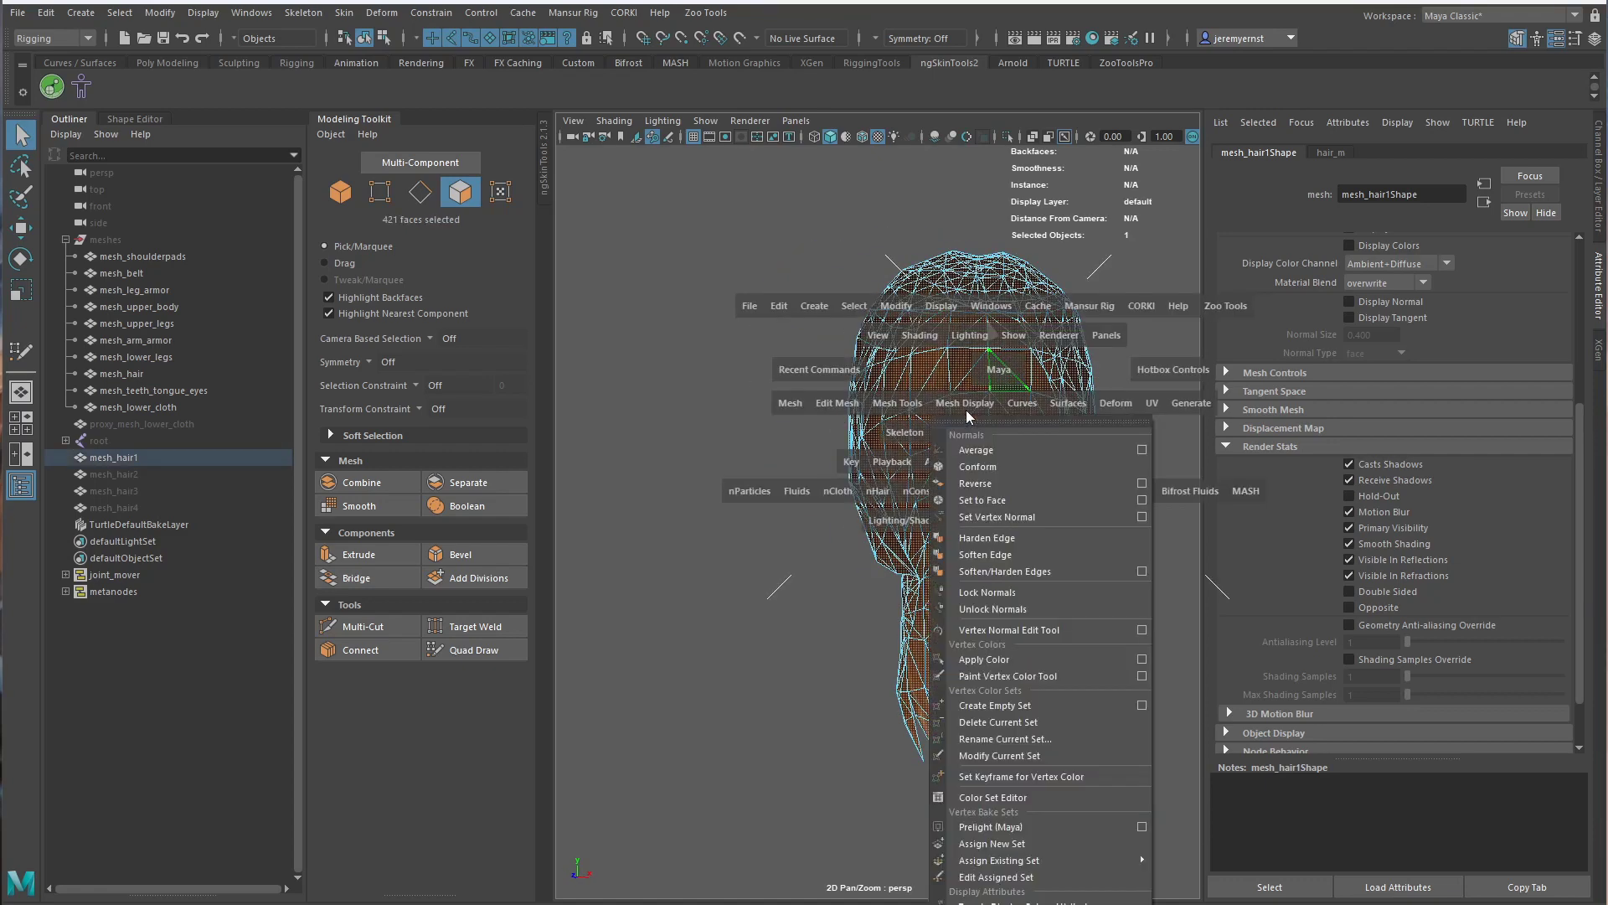
{"action": "left_click", "coordinate": [1008, 489]}
{"action": "right_click_drag", "start_coordinate": [1002, 374], "coordinate": [1098, 322]}
{"action": "left_click", "coordinate": [1106, 352]}
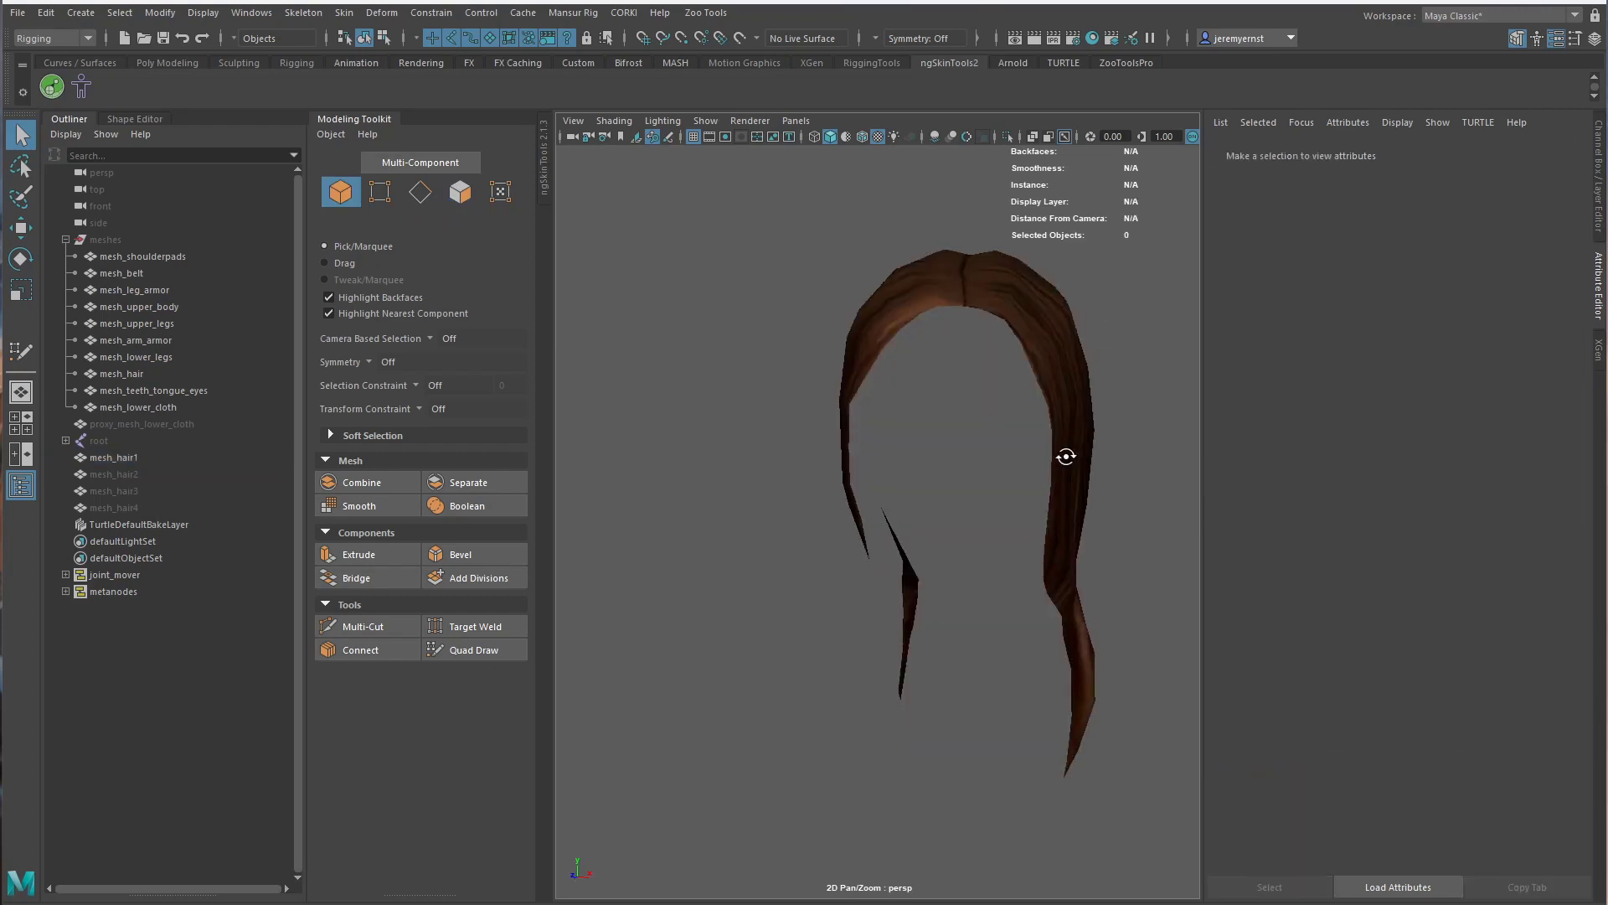
{"action": "left_click", "coordinate": [937, 489]}
Inspect how the reversed hair shell displays from outside and inside
{"action": "left_click_drag", "start_coordinate": [1066, 460], "coordinate": [980, 520], "text": "alt"}
{"action": "left_click_drag", "start_coordinate": [775, 671], "coordinate": [727, 330], "text": "alt"}
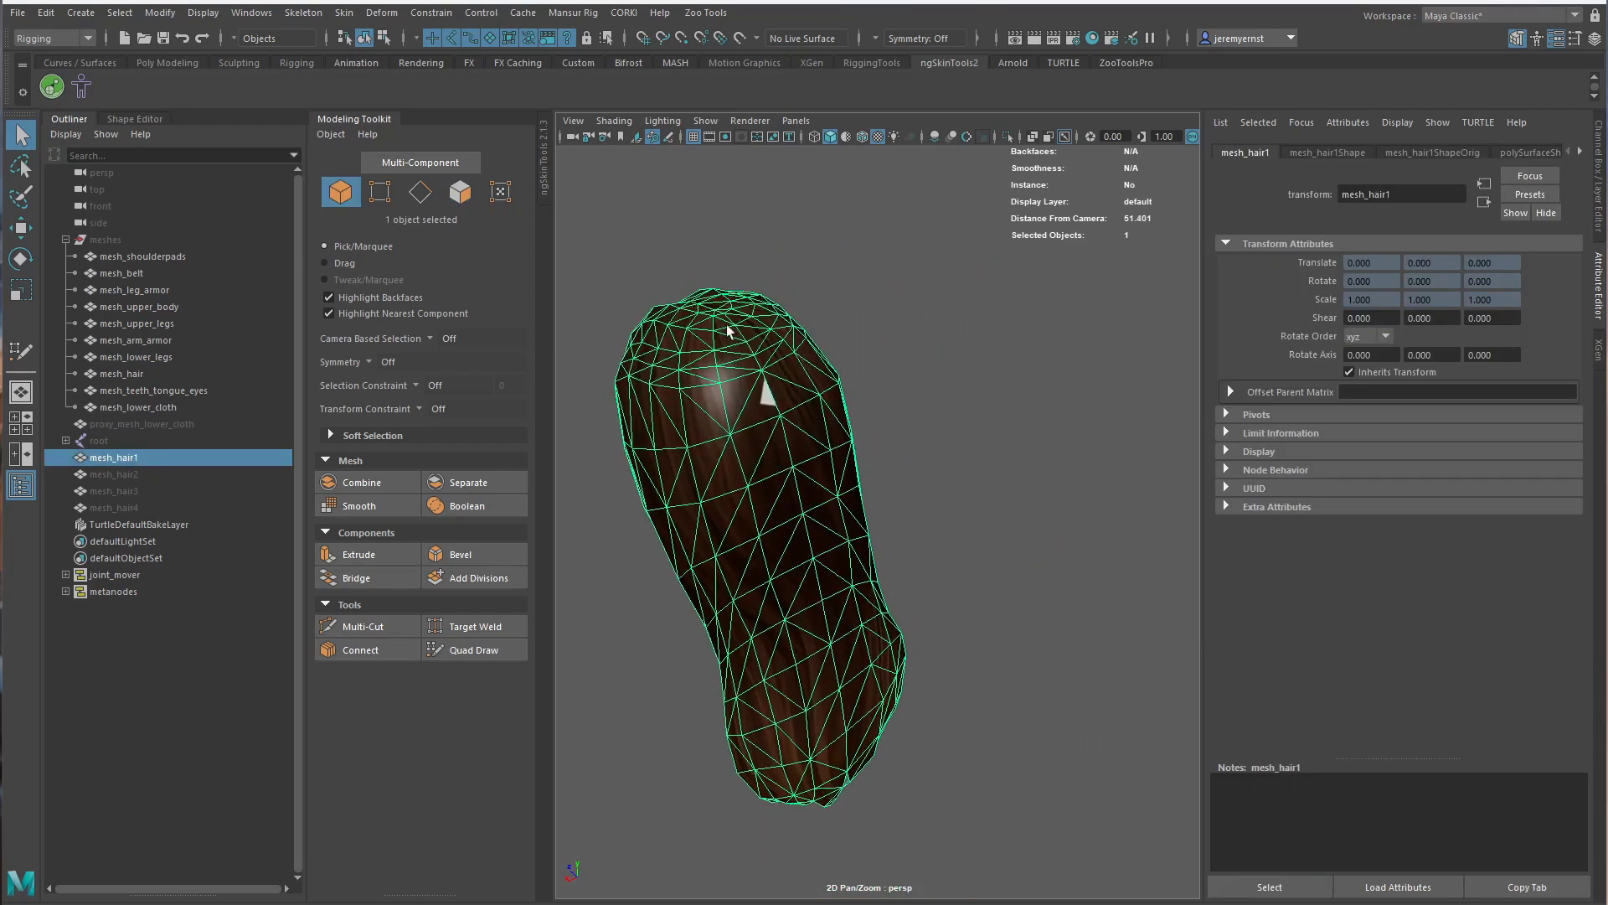
{"action": "scroll", "coordinate": [943, 469], "scroll_direction": "down", "scroll_amount": 3}
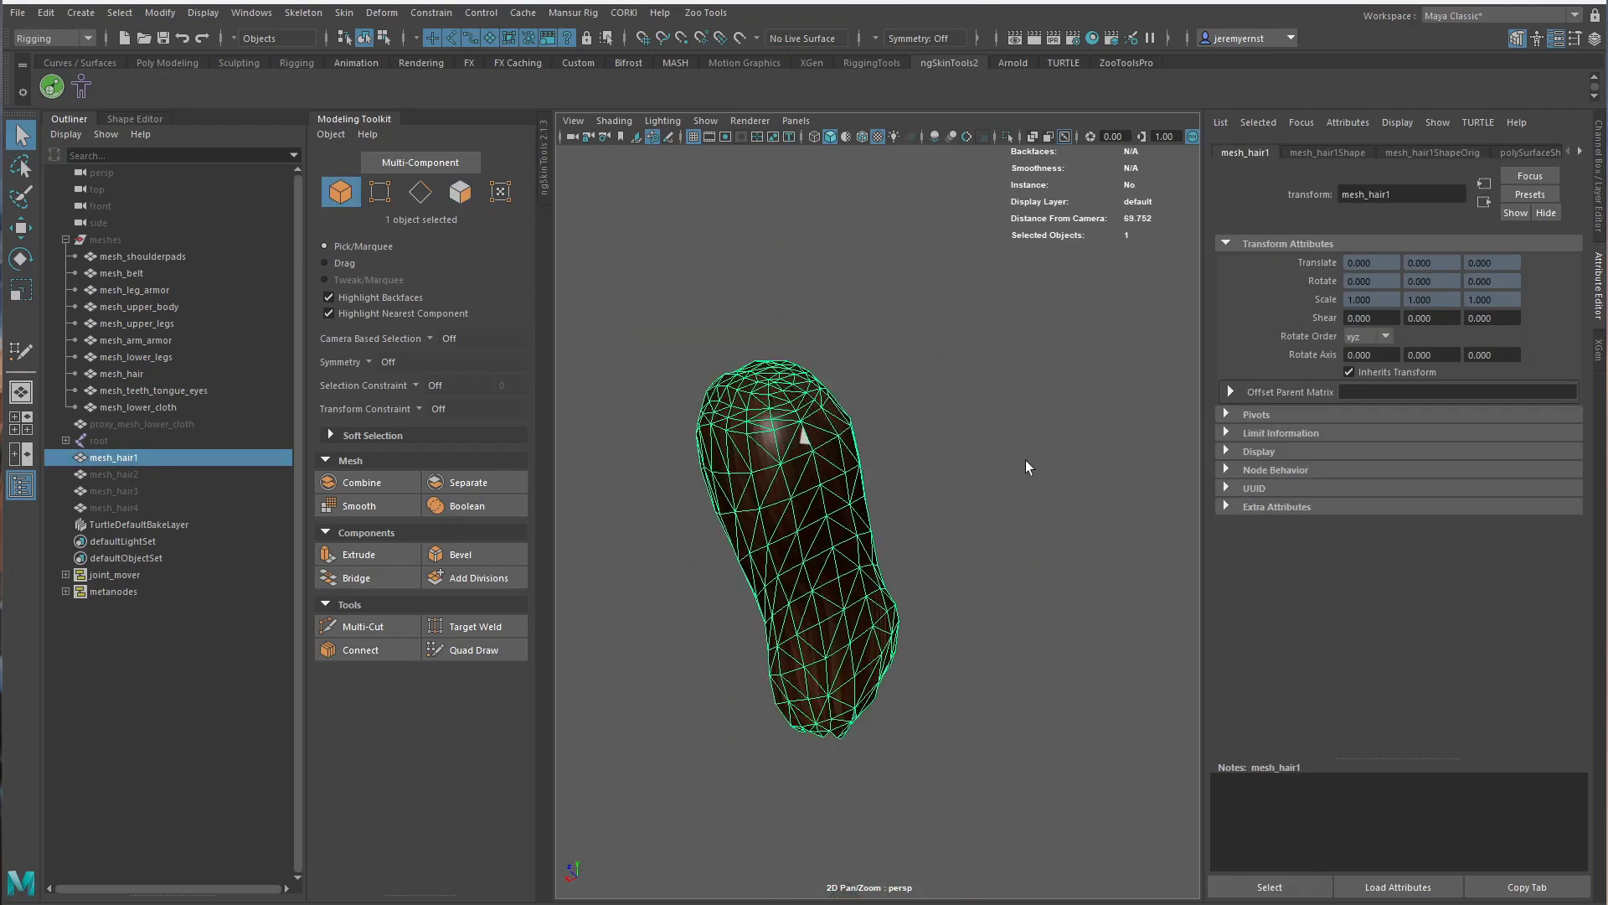
{"action": "left_click_drag", "start_coordinate": [826, 512], "coordinate": [1039, 511], "text": "alt"}
{"action": "left_click", "coordinate": [1598, 216]}
{"action": "left_click", "coordinate": [1123, 386]}
{"action": "left_click_drag", "start_coordinate": [950, 533], "coordinate": [997, 521], "text": "alt"}
{"action": "left_click", "coordinate": [890, 343]}
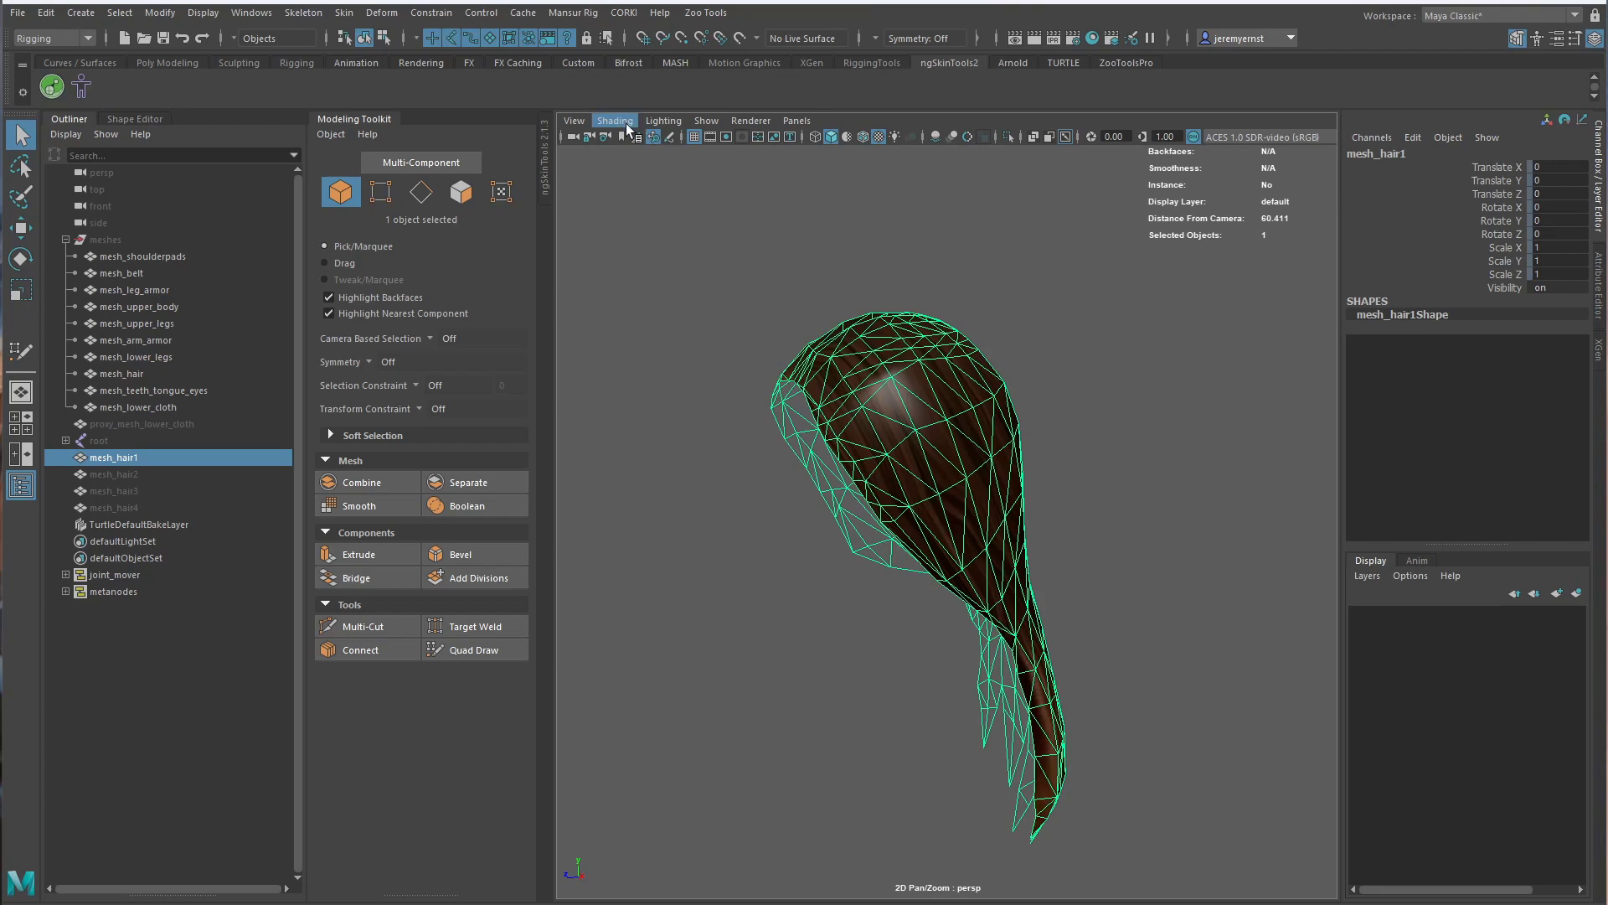
{"action": "left_click_drag", "start_coordinate": [1062, 466], "coordinate": [1043, 450], "text": "alt"}
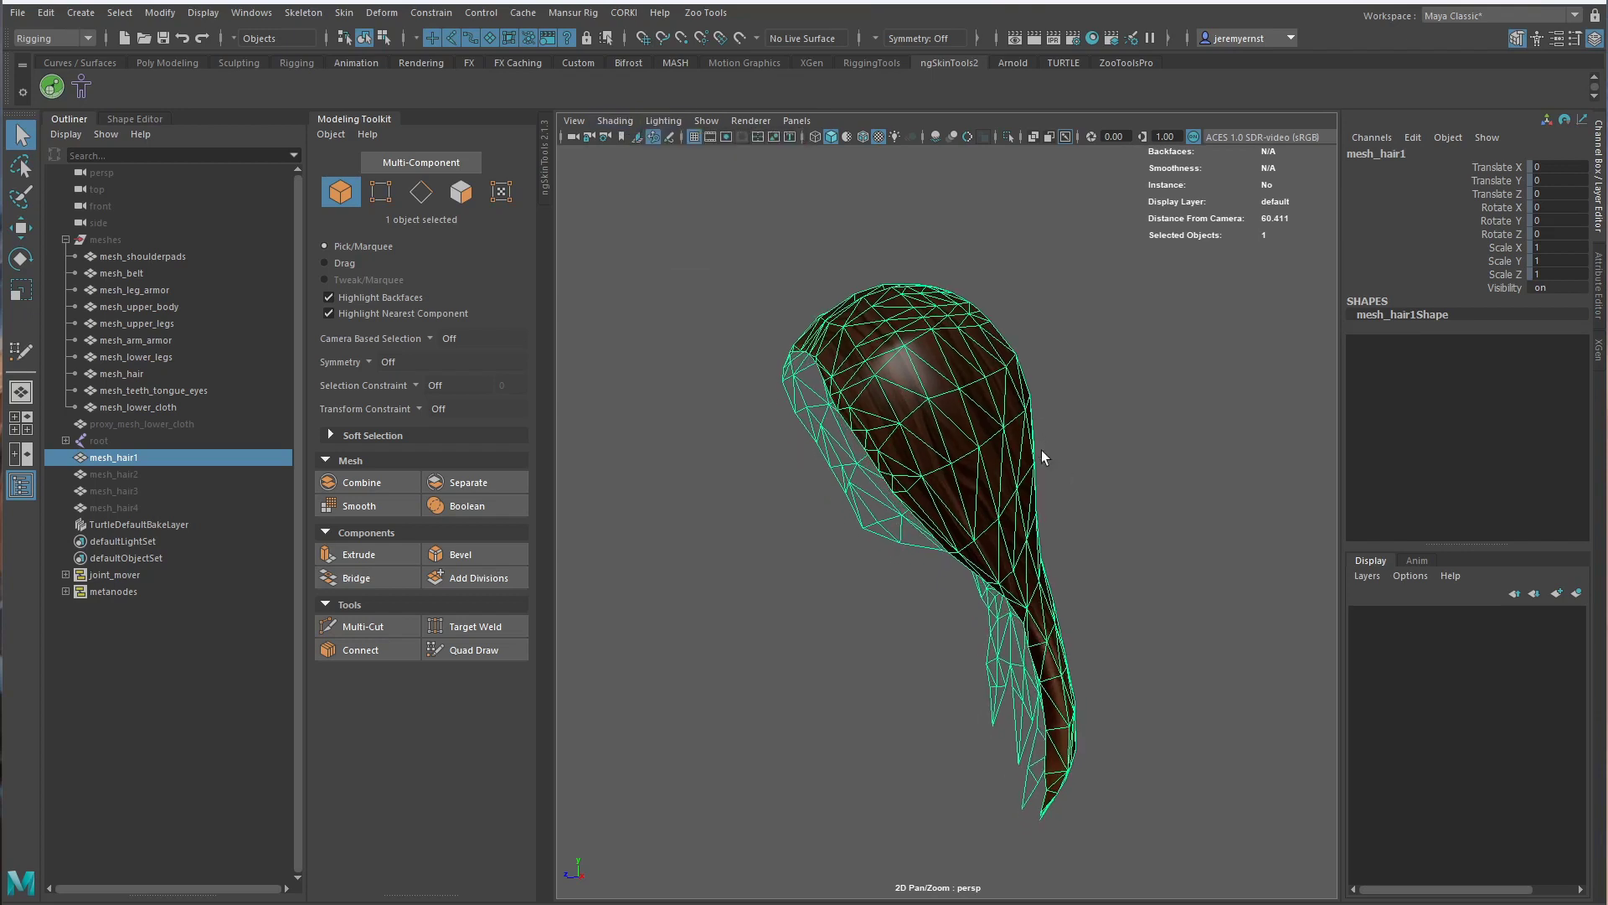
Turn on Double Sided in the render stats of mesh_hair1Shape
{"action": "key", "text": "ctrl+a"}
{"action": "left_click", "coordinate": [1339, 151]}
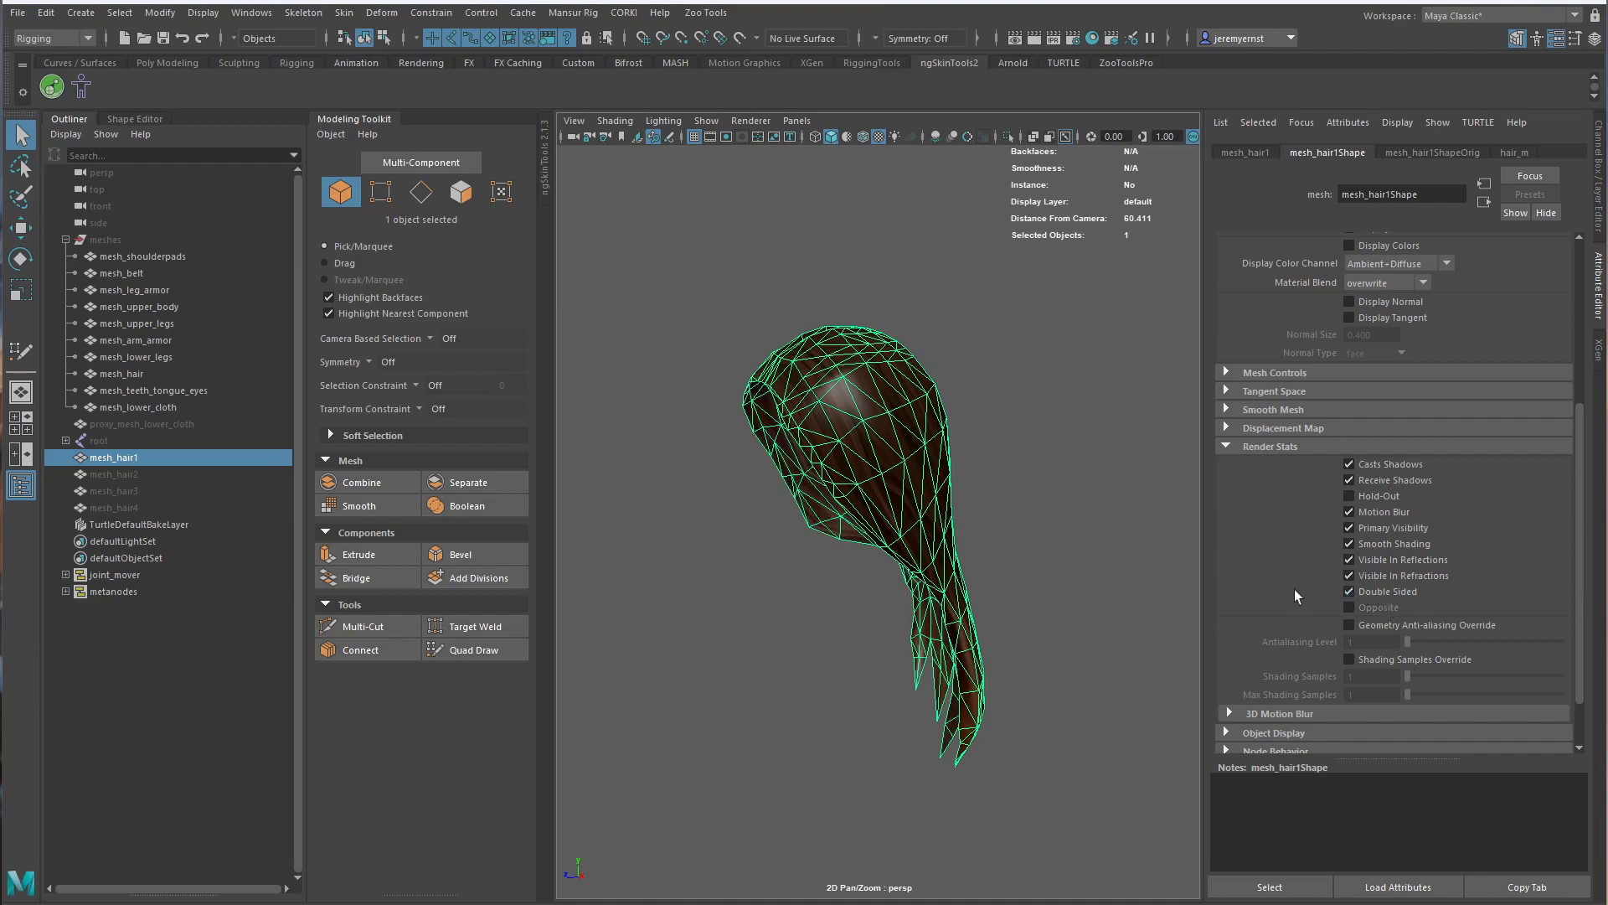
{"action": "left_click_drag", "start_coordinate": [1080, 503], "coordinate": [1052, 478], "text": "alt"}
{"action": "left_click", "coordinate": [1153, 507]}
{"action": "left_click", "coordinate": [964, 426]}
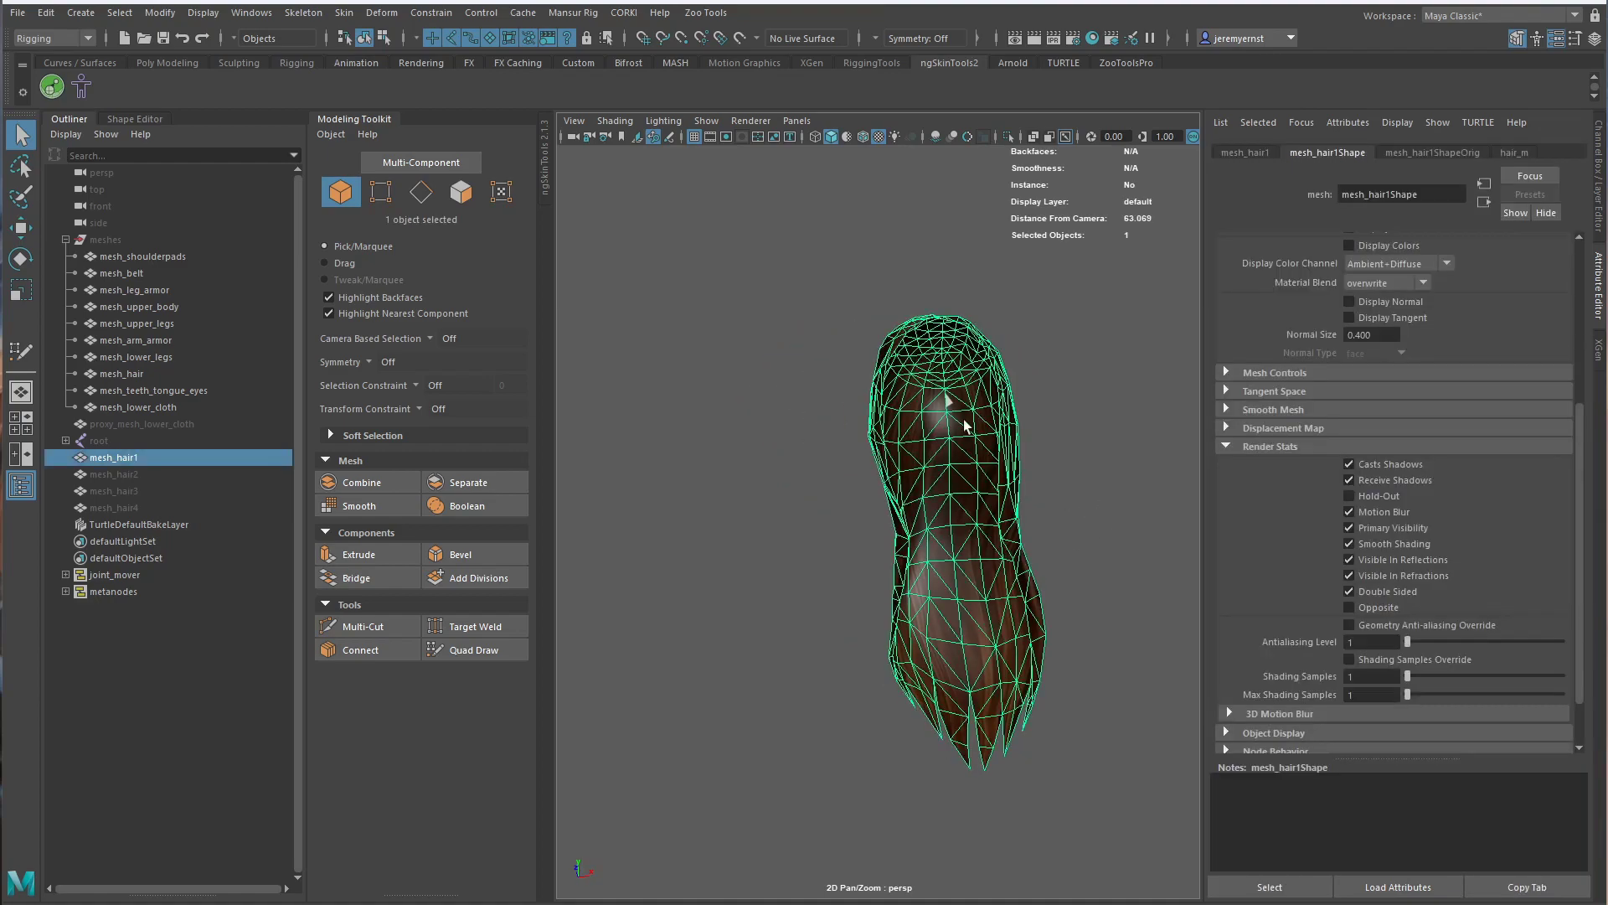
Inspect the double-sided hair shell from the front, side and back
{"action": "right_click_drag", "start_coordinate": [965, 425], "coordinate": [1049, 406], "text": "alt"}
{"action": "middle_click_drag", "start_coordinate": [1048, 405], "coordinate": [1002, 517], "text": "alt"}
{"action": "left_click_drag", "start_coordinate": [1002, 517], "coordinate": [752, 566], "text": "alt"}
{"action": "right_click_drag", "start_coordinate": [752, 566], "coordinate": [729, 581], "text": "alt"}
{"action": "left_click_drag", "start_coordinate": [728, 581], "coordinate": [835, 554], "text": "alt"}
{"action": "key", "text": "ctrl+a"}
{"action": "scroll", "coordinate": [1057, 563], "scroll_direction": "down", "scroll_amount": 3}
{"action": "scroll", "coordinate": [1010, 695], "scroll_direction": "up", "scroll_amount": 1}
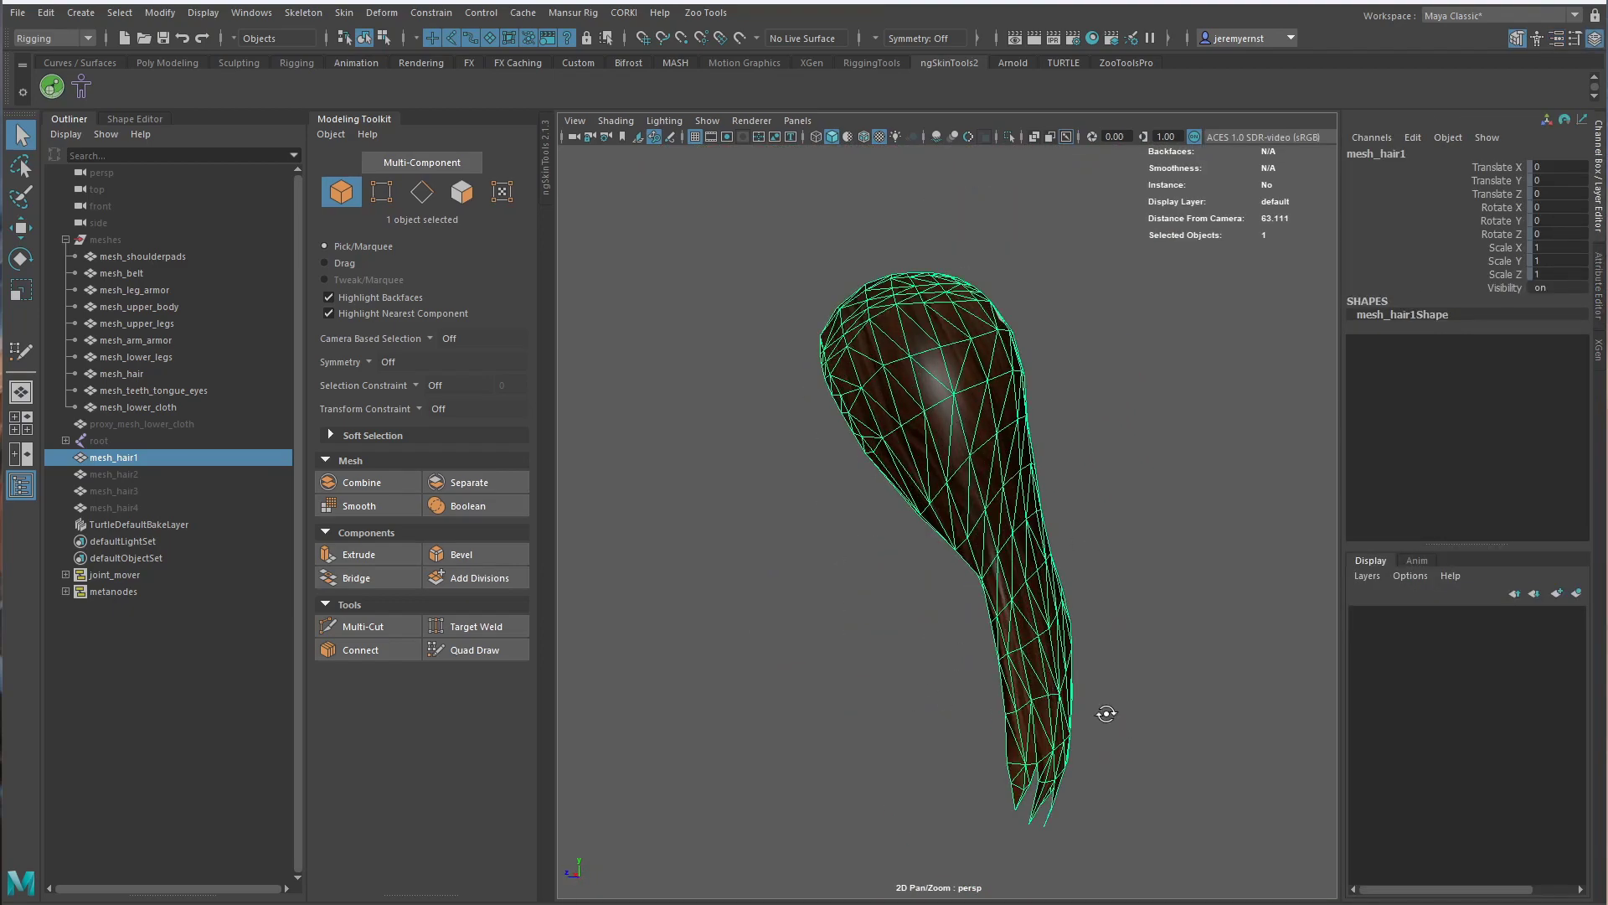
{"action": "left_click_drag", "start_coordinate": [1106, 714], "coordinate": [955, 705], "text": "alt"}
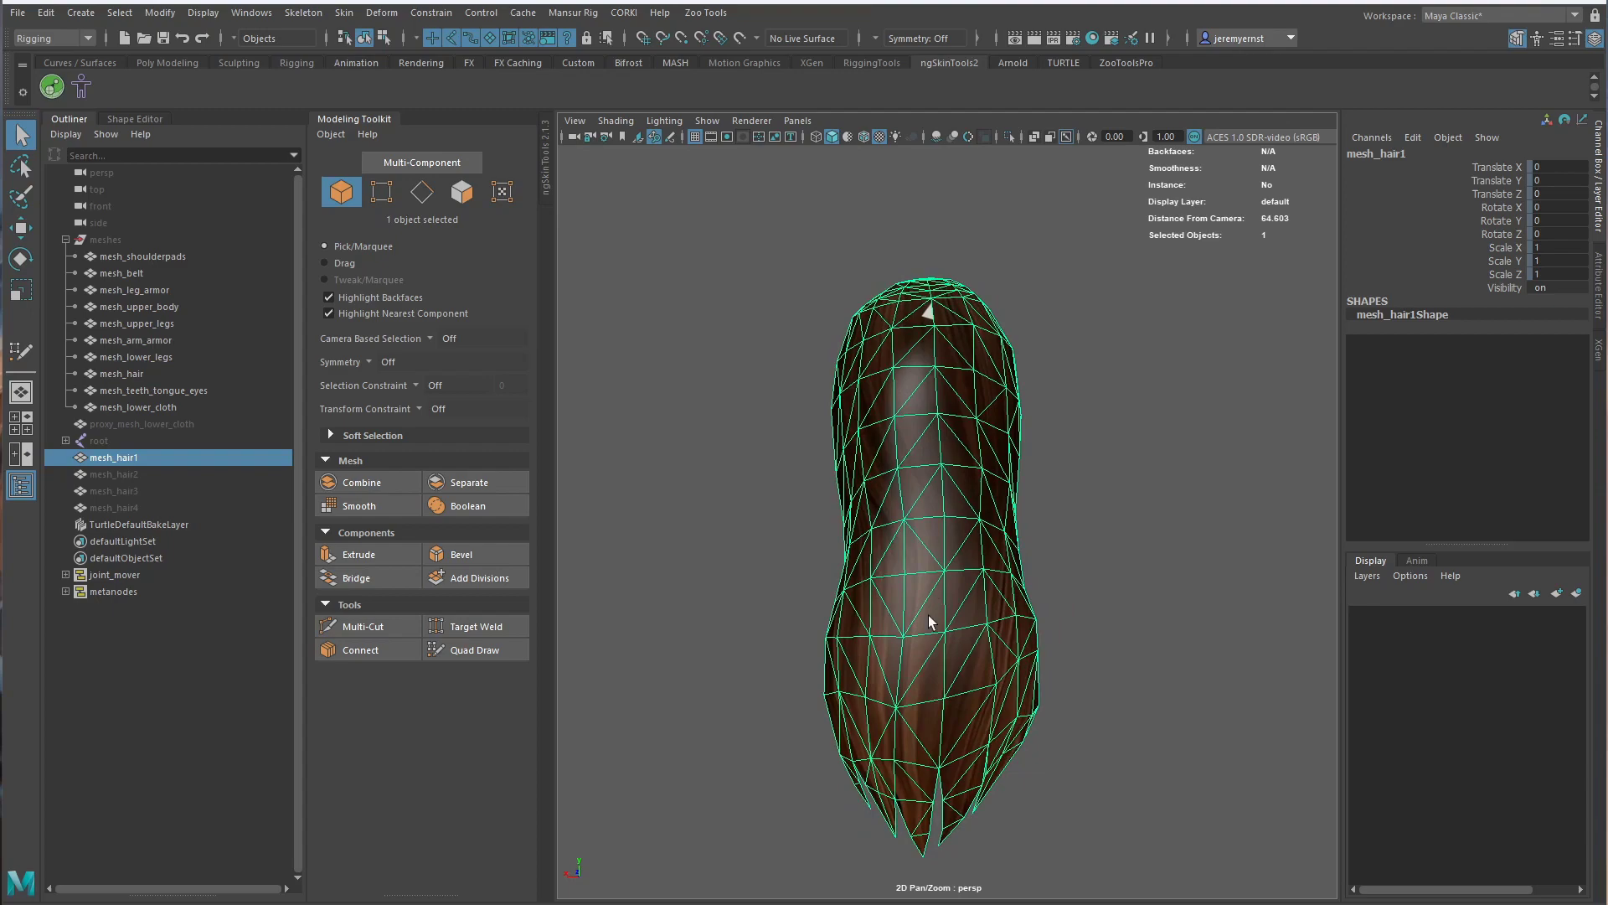
{"action": "left_click_drag", "start_coordinate": [930, 621], "coordinate": [1215, 637], "text": "alt"}
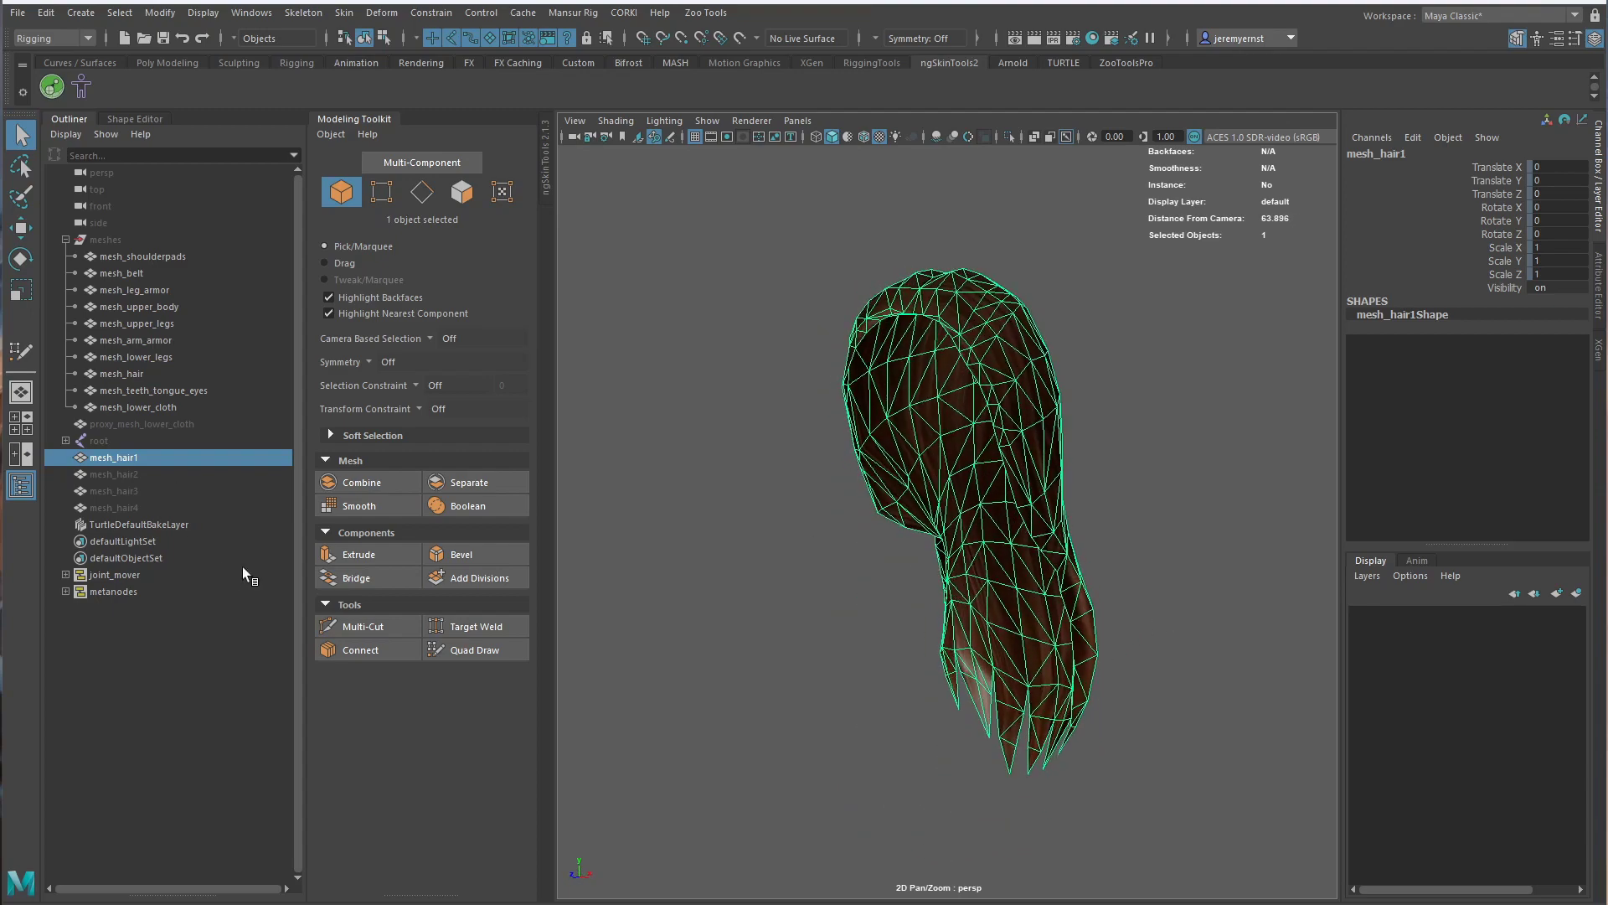
Show the mesh_hair2 duplicate and hide mesh_hair1 so that only mesh_hair2 is displayed
{"action": "left_click", "coordinate": [139, 475]}
{"action": "left_click_drag", "start_coordinate": [988, 649], "coordinate": [876, 603], "text": "alt"}
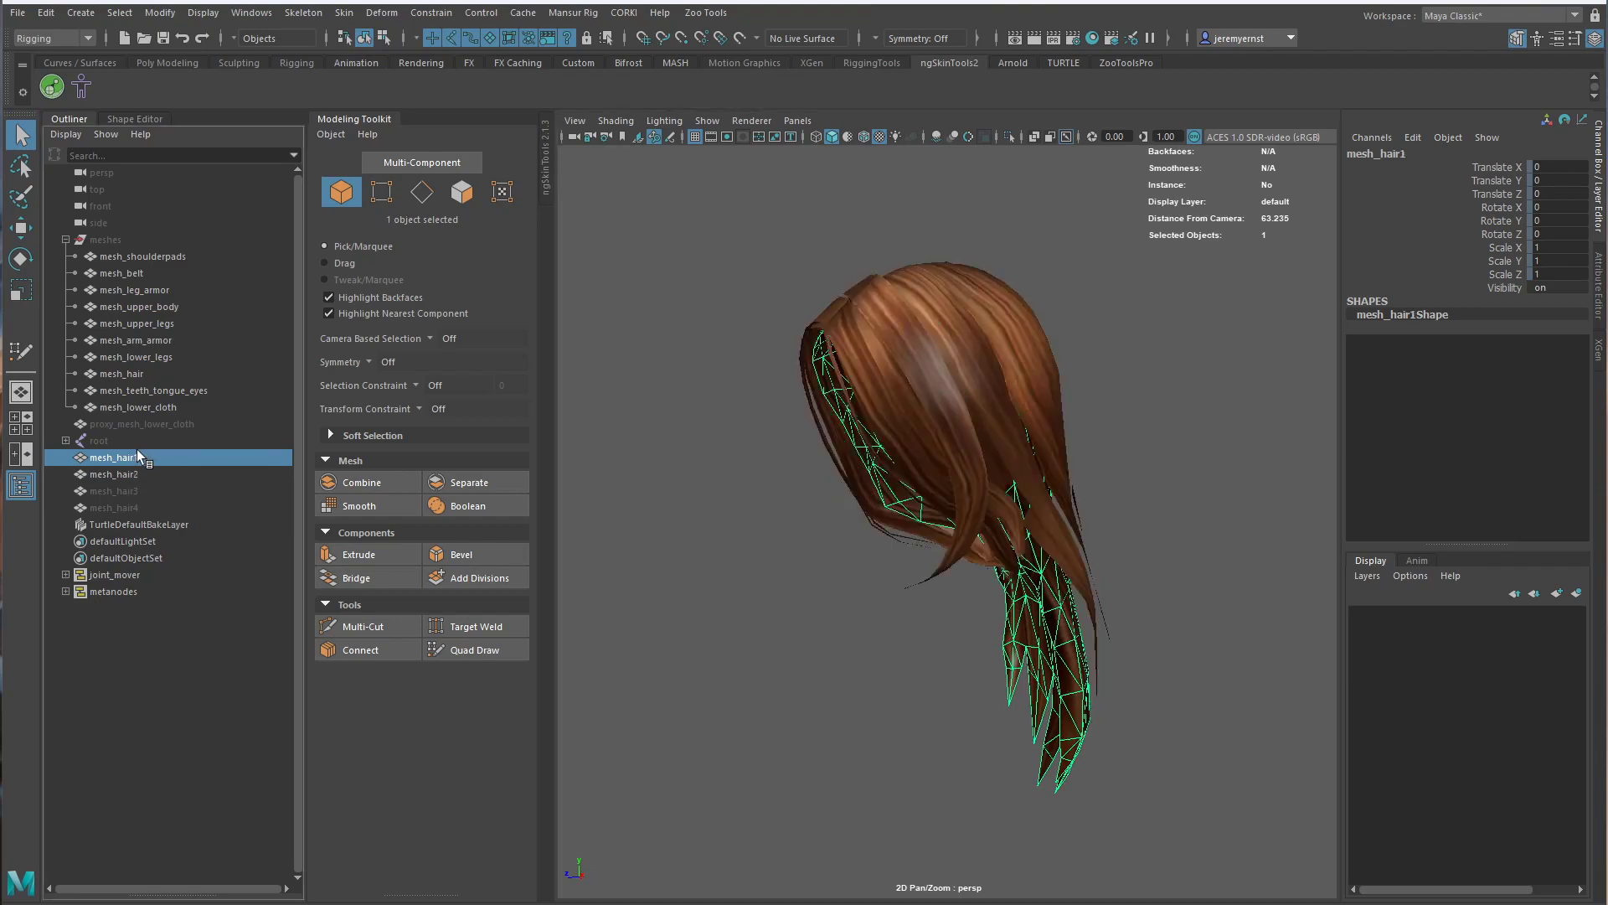
{"action": "left_click", "coordinate": [140, 474]}
{"action": "mouse_move", "coordinate": [1146, 530]}
{"action": "left_mouse_down", "text": "alt"}
{"action": "mouse_move", "coordinate": [1246, 535]}
{"action": "mouse_move", "coordinate": [1120, 536]}
{"action": "mouse_move", "coordinate": [1128, 506]}
{"action": "left_mouse_up", "text": "alt"}
Select one whole connected shell of mesh_hair2 as faces, picked inside the long back hair, and delete it
{"action": "right_click_drag", "start_coordinate": [966, 379], "coordinate": [967, 424]}
{"action": "scroll", "coordinate": [889, 462], "scroll_direction": "up", "scroll_amount": 3}
{"action": "left_click_drag", "start_coordinate": [889, 462], "coordinate": [1064, 454], "text": "alt"}
{"action": "left_click_drag", "start_coordinate": [1019, 555], "coordinate": [1011, 600], "text": "alt"}
{"action": "double_click", "coordinate": [995, 569]}
{"action": "scroll", "coordinate": [995, 570], "scroll_direction": "down", "scroll_amount": 3}
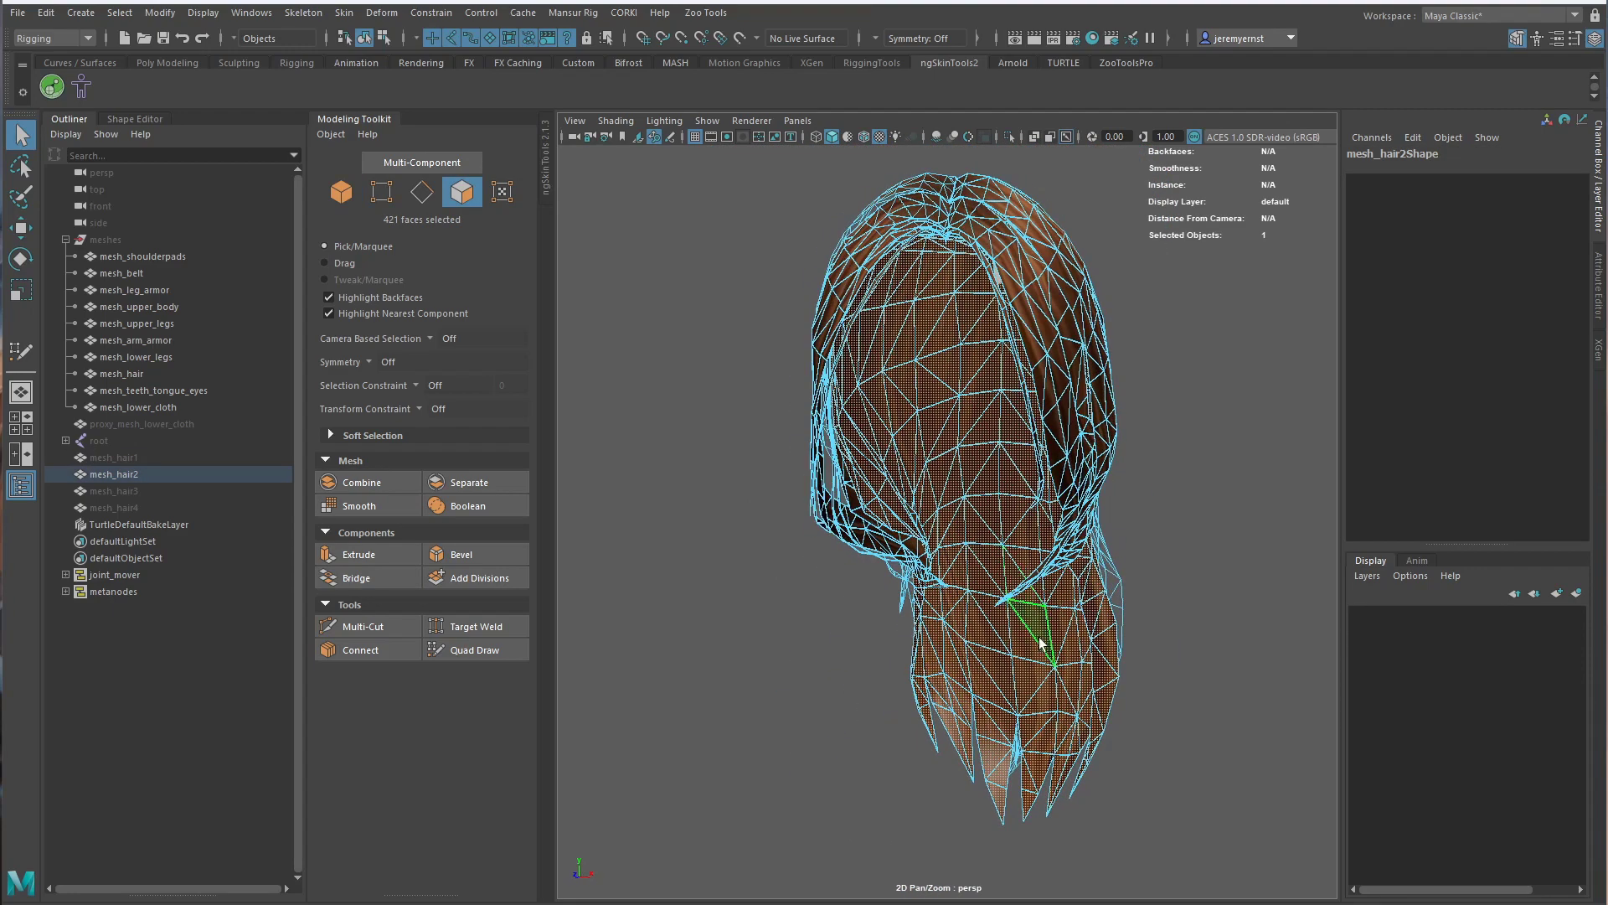
{"action": "key", "text": "Delete"}
Delete the remaining connected face shells of the long back hair from mesh_hair2
{"action": "left_click_drag", "start_coordinate": [1183, 717], "coordinate": [817, 654], "text": "alt"}
{"action": "double_click", "coordinate": [990, 617]}
{"action": "key", "text": "Delete"}
{"action": "double_click", "coordinate": [967, 621]}
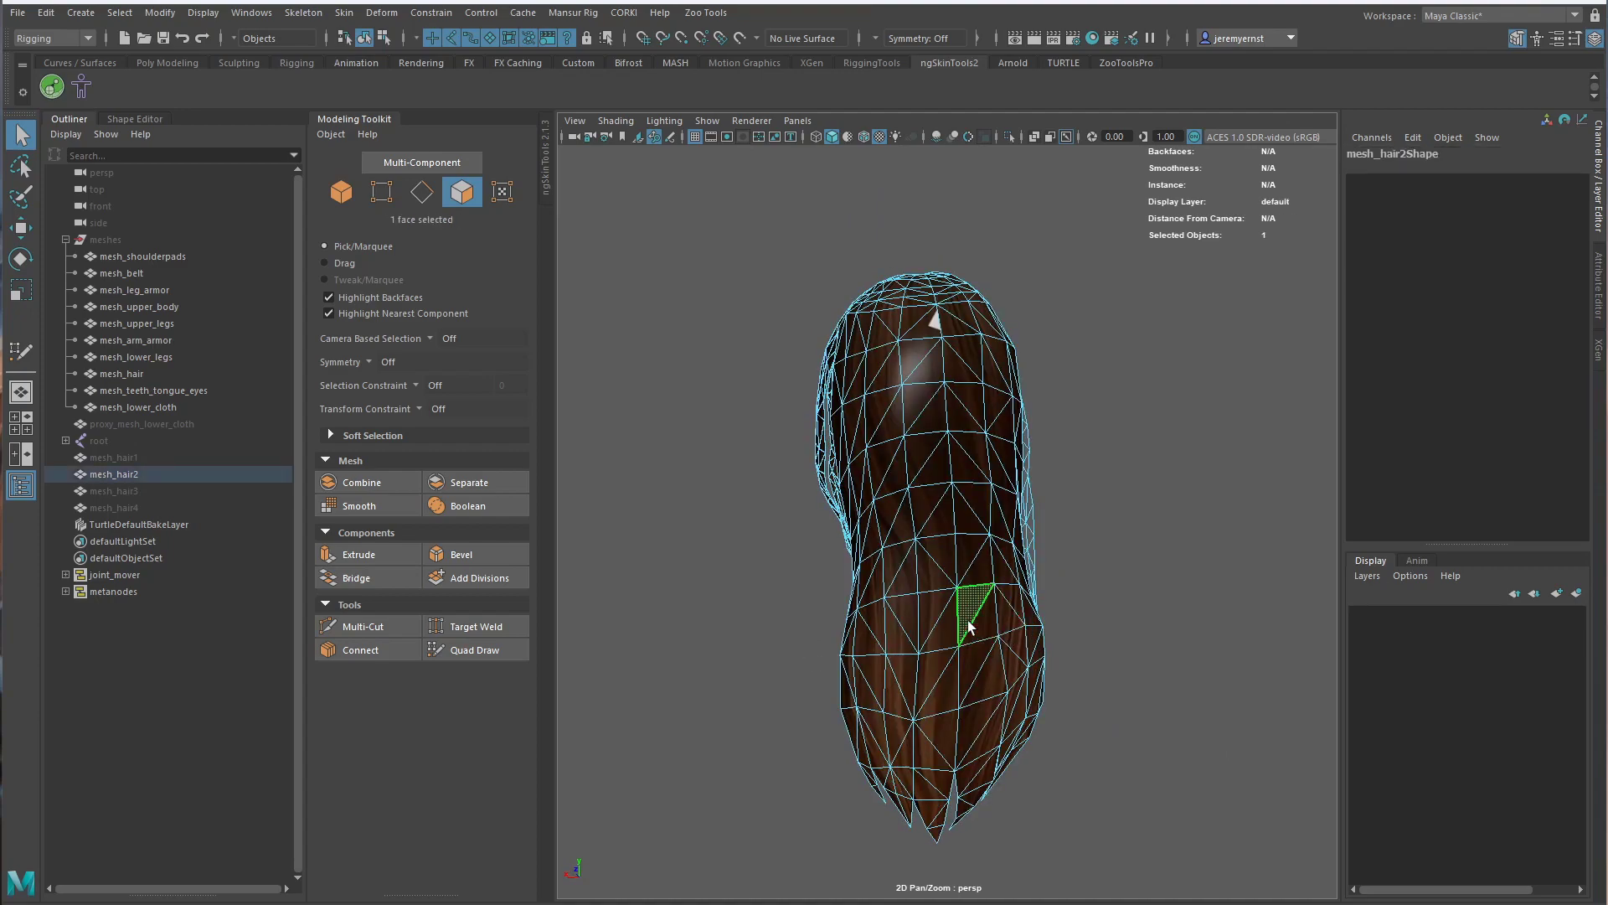
{"action": "key", "text": "Delete"}
Return to object mode and check the remaining front strands of mesh_hair2
{"action": "left_click_drag", "start_coordinate": [989, 511], "coordinate": [1045, 481], "text": "alt"}
{"action": "key", "text": "F8"}
{"action": "left_click", "coordinate": [1037, 511]}
{"action": "left_click", "coordinate": [1045, 481]}
Select the inner strand shells of mesh_hair2 as whole connected face pieces on both sides and delete them
{"action": "scroll", "coordinate": [1061, 458], "scroll_direction": "up", "scroll_amount": 5}
{"action": "right_click_drag", "start_coordinate": [1094, 432], "coordinate": [1093, 484]}
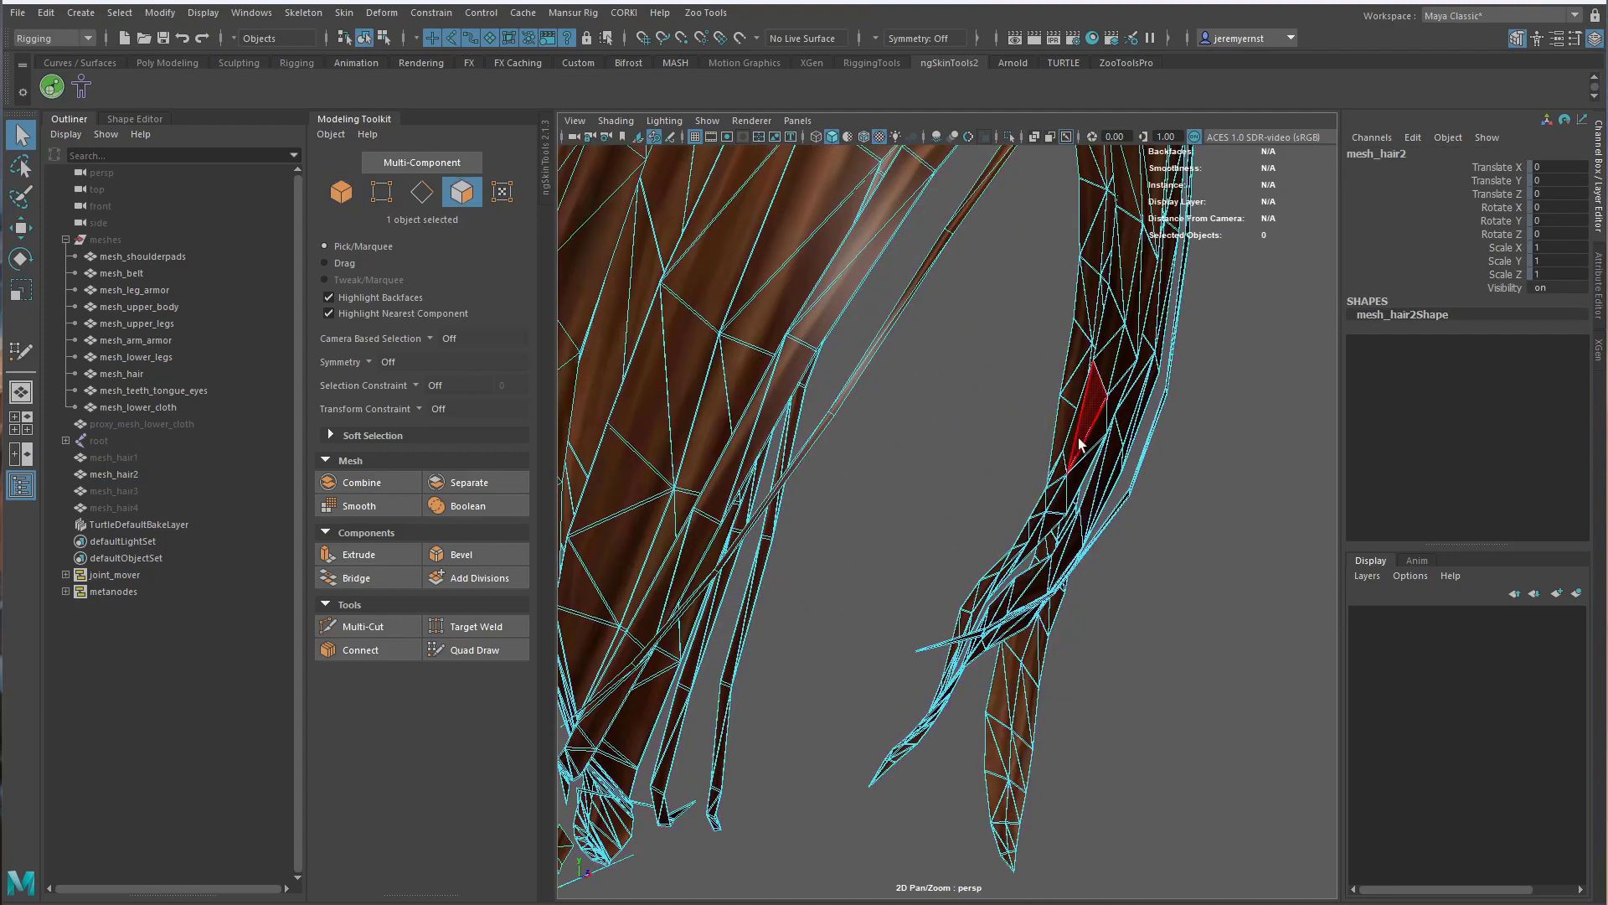
{"action": "double_click", "coordinate": [1079, 445]}
{"action": "left_click_drag", "start_coordinate": [1128, 471], "coordinate": [1005, 471], "text": "alt"}
{"action": "double_click", "coordinate": [957, 500], "text": "shift"}
{"action": "double_click", "coordinate": [1092, 443], "text": "shift"}
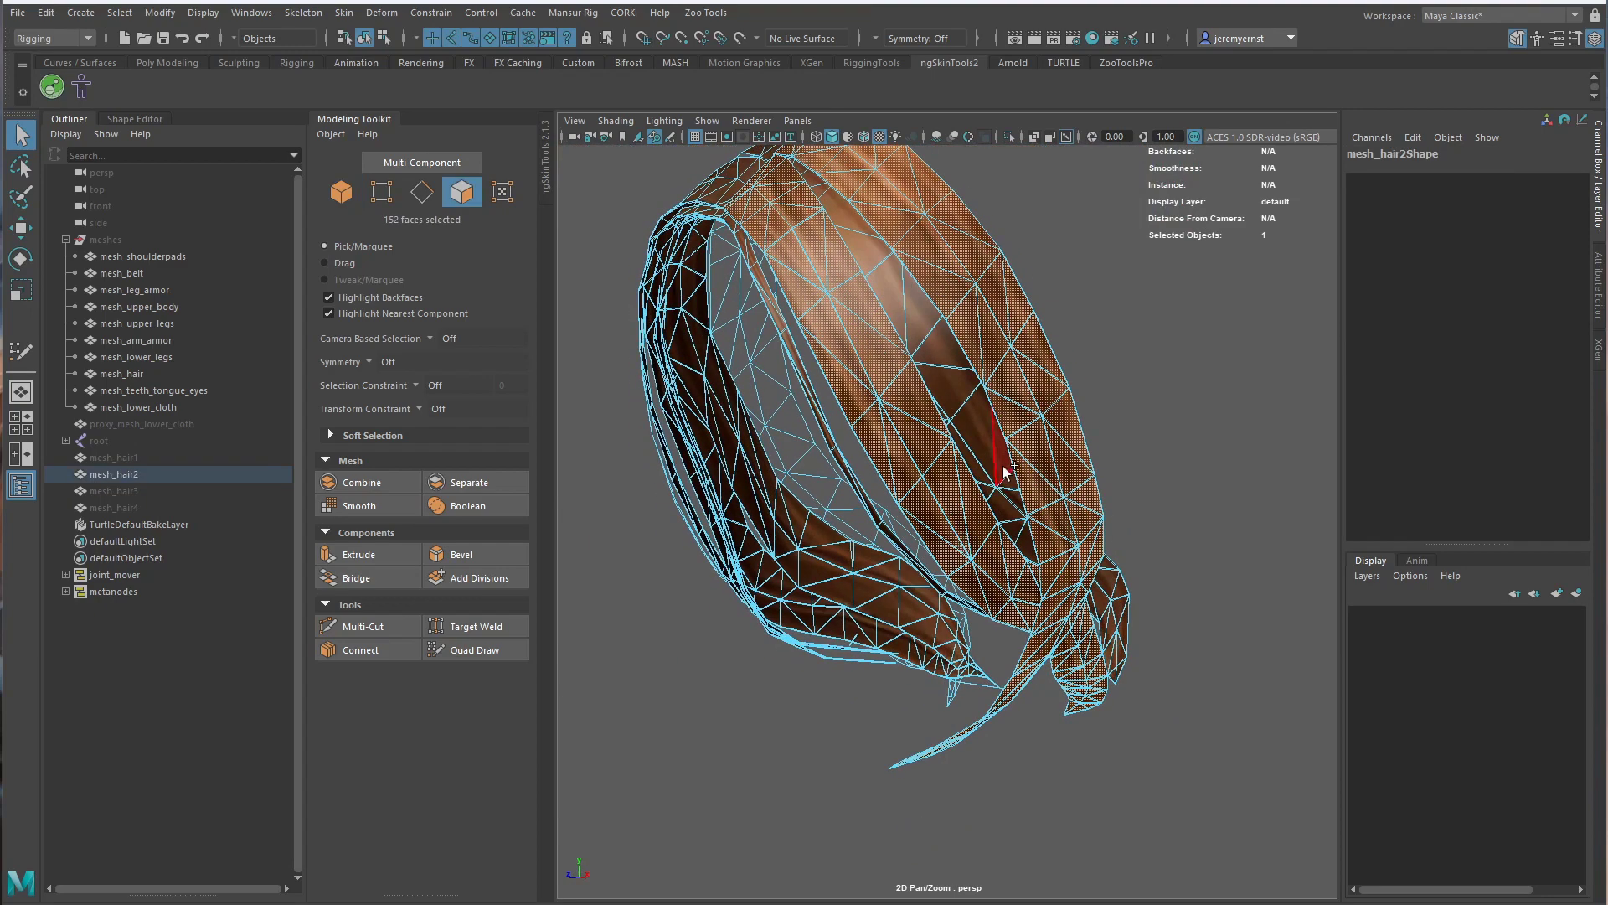
{"action": "left_click_drag", "start_coordinate": [1116, 524], "coordinate": [1129, 526], "text": "alt"}
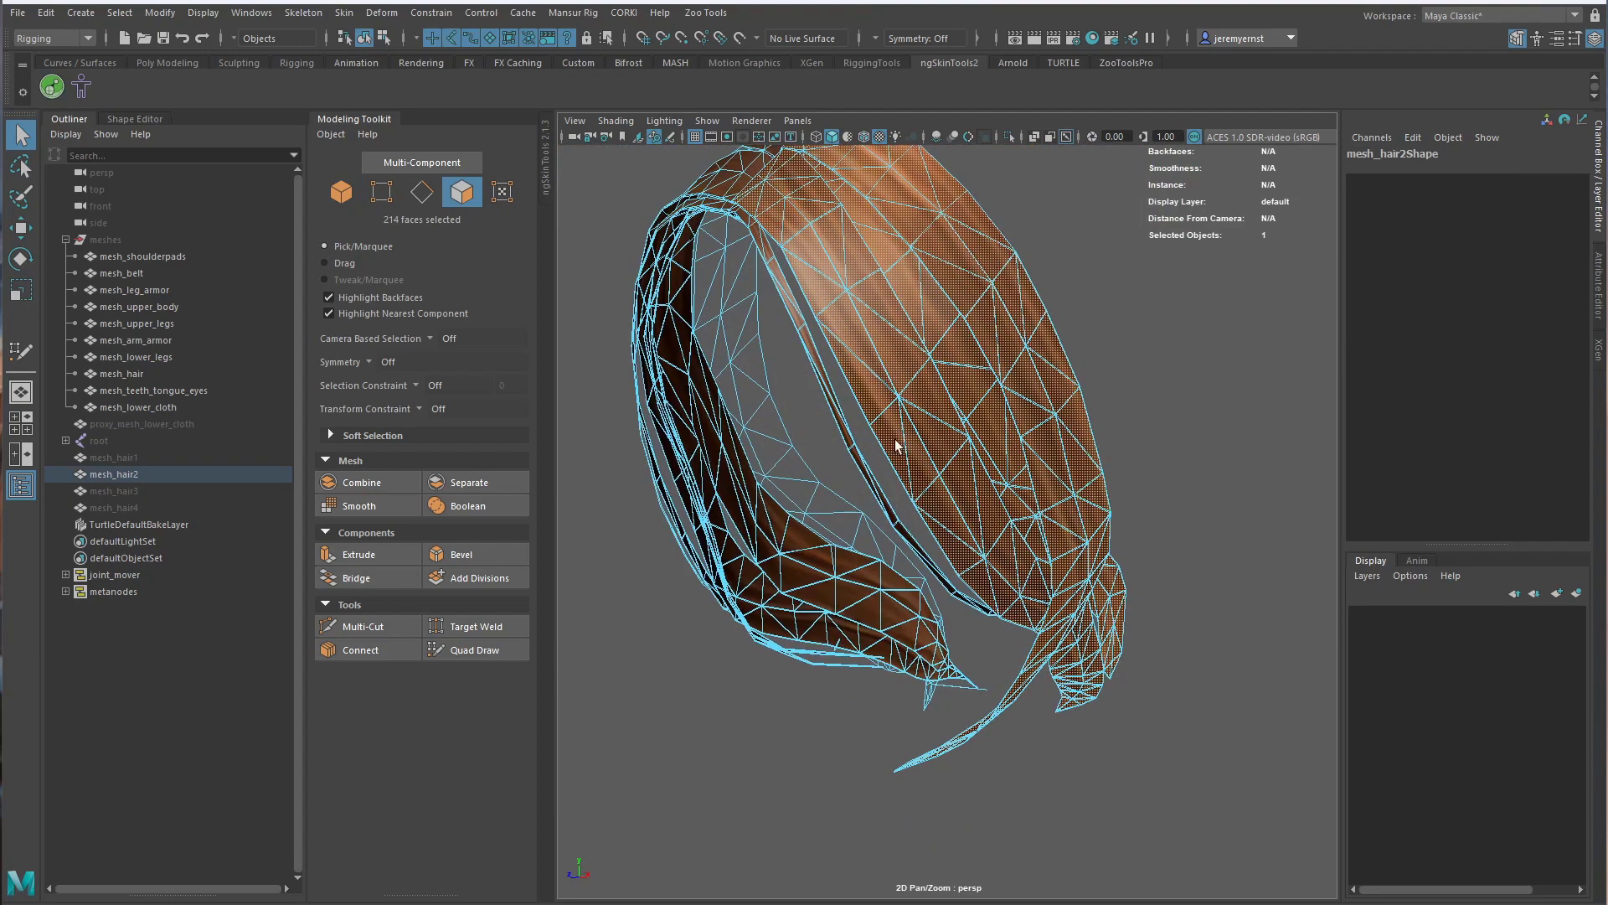
{"action": "left_click_drag", "start_coordinate": [897, 445], "coordinate": [842, 453], "text": "alt"}
{"action": "double_click", "coordinate": [883, 351], "text": "shift"}
{"action": "scroll", "coordinate": [875, 369], "scroll_direction": "down", "scroll_amount": 4}
{"action": "left_click_drag", "start_coordinate": [873, 370], "coordinate": [1007, 437], "text": "alt"}
{"action": "double_click", "coordinate": [932, 405], "text": "shift"}
{"action": "left_click_drag", "start_coordinate": [1100, 587], "coordinate": [1094, 577], "text": "alt"}
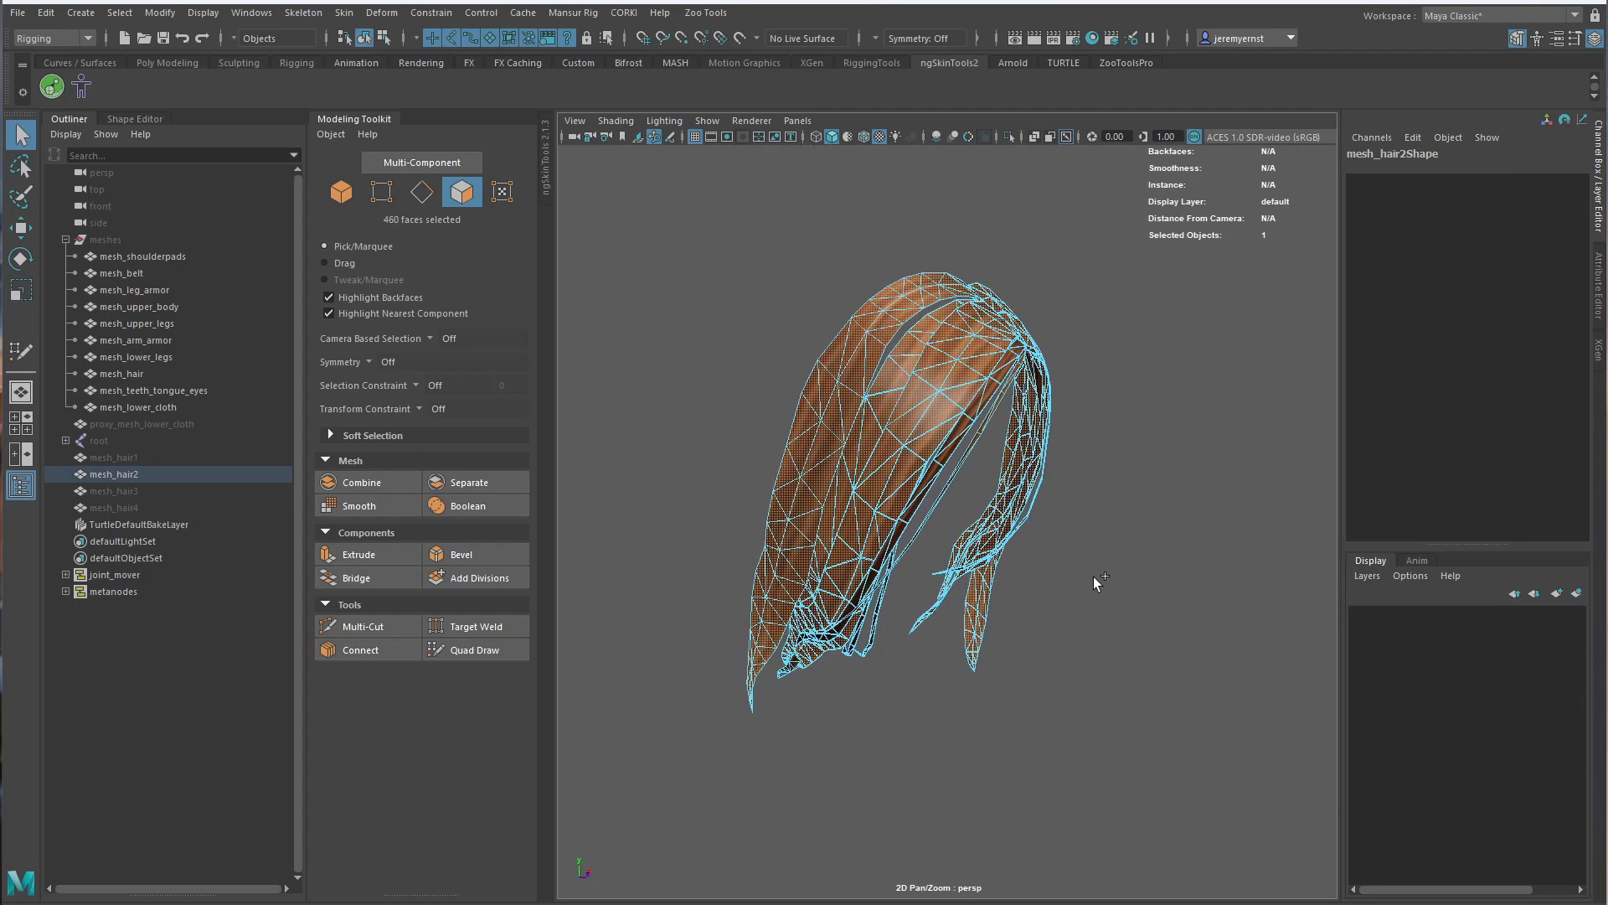
{"action": "key", "text": "shift+period"}
{"action": "left_click", "coordinate": [1093, 584]}
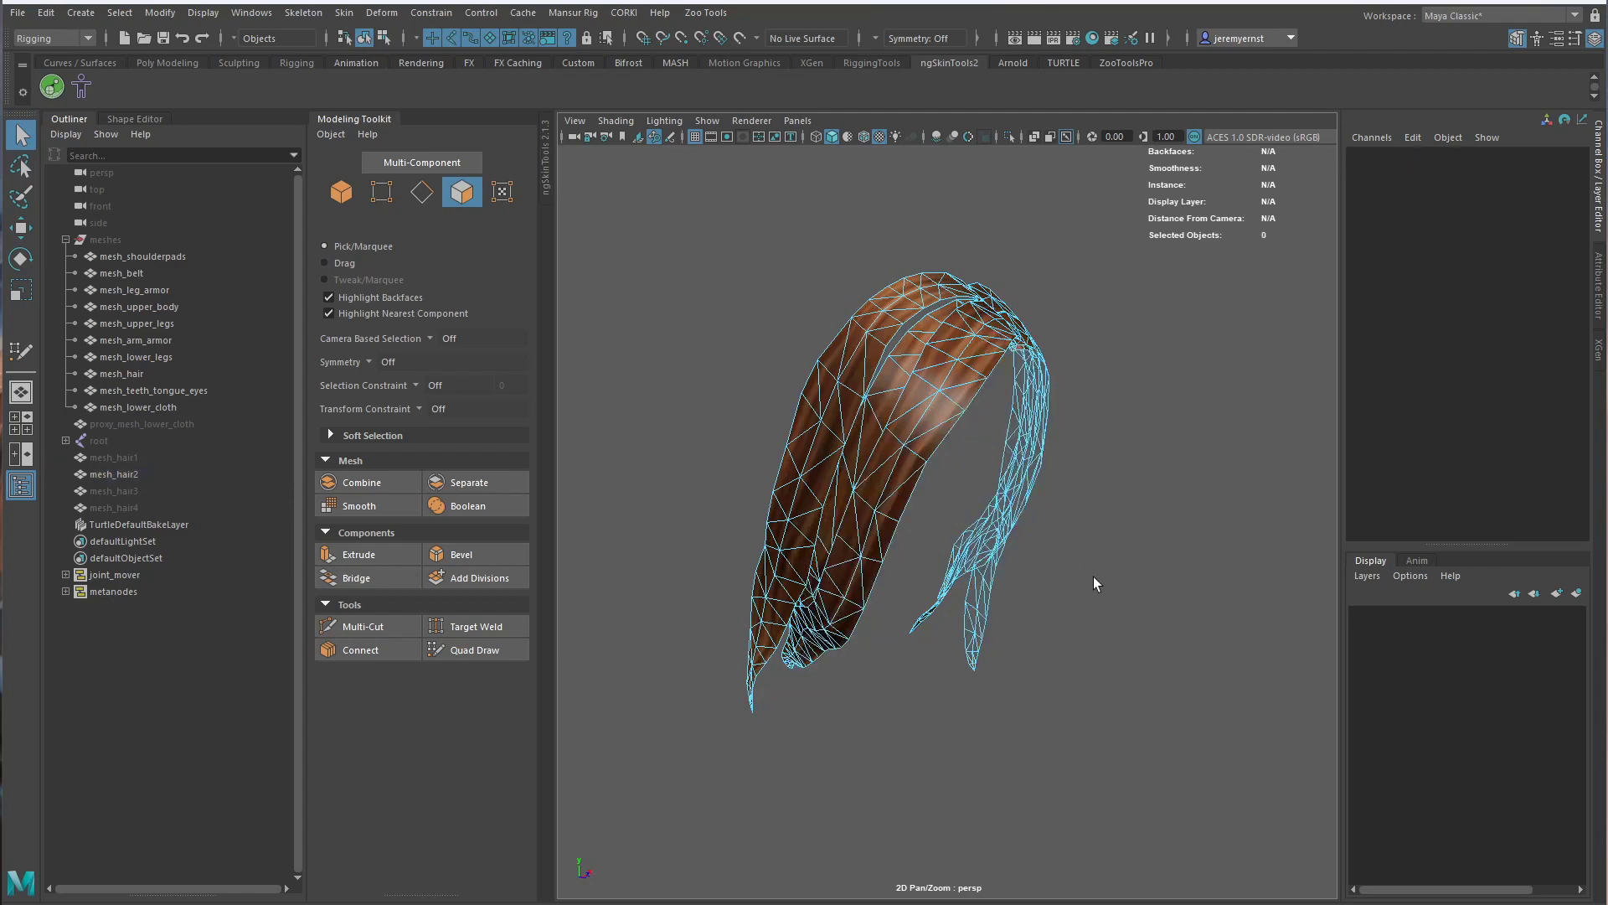
Return mesh_hair2 to object mode and turn on Double Sided in the render stats of mesh_hair2Shape
{"action": "left_click_drag", "start_coordinate": [1094, 584], "coordinate": [992, 388], "text": "alt"}
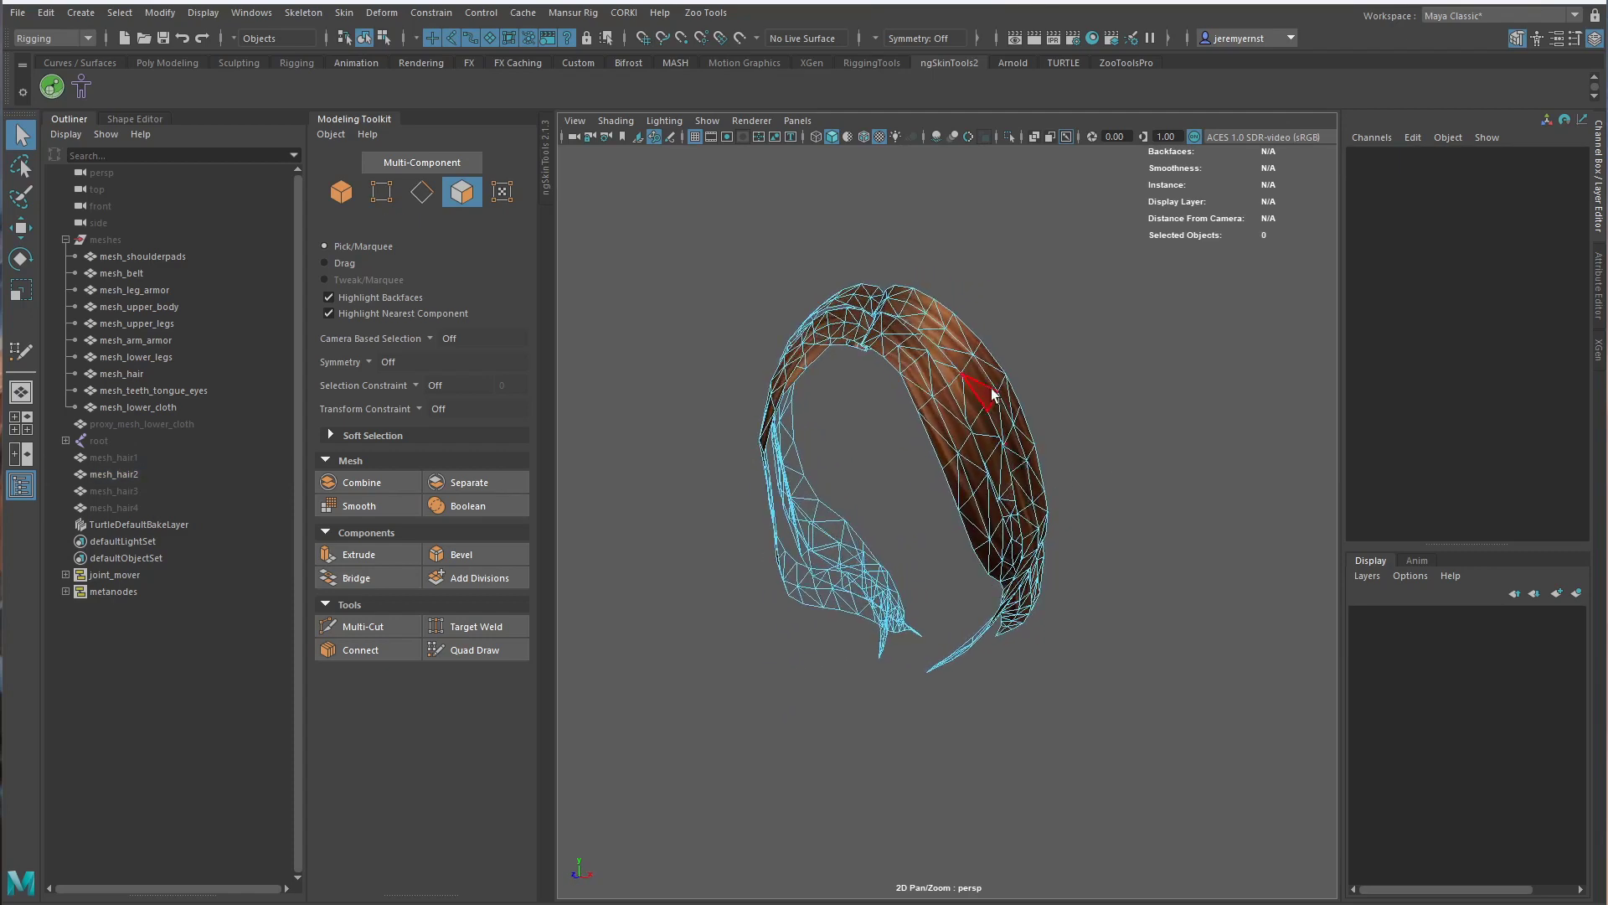
{"action": "right_click_drag", "start_coordinate": [992, 388], "coordinate": [1098, 357]}
{"action": "left_click", "coordinate": [1099, 350]}
{"action": "left_click_drag", "start_coordinate": [945, 531], "coordinate": [868, 516], "text": "alt"}
{"action": "left_click", "coordinate": [997, 495]}
{"action": "key", "text": "ctrl+a"}
{"action": "left_click", "coordinate": [1002, 530]}
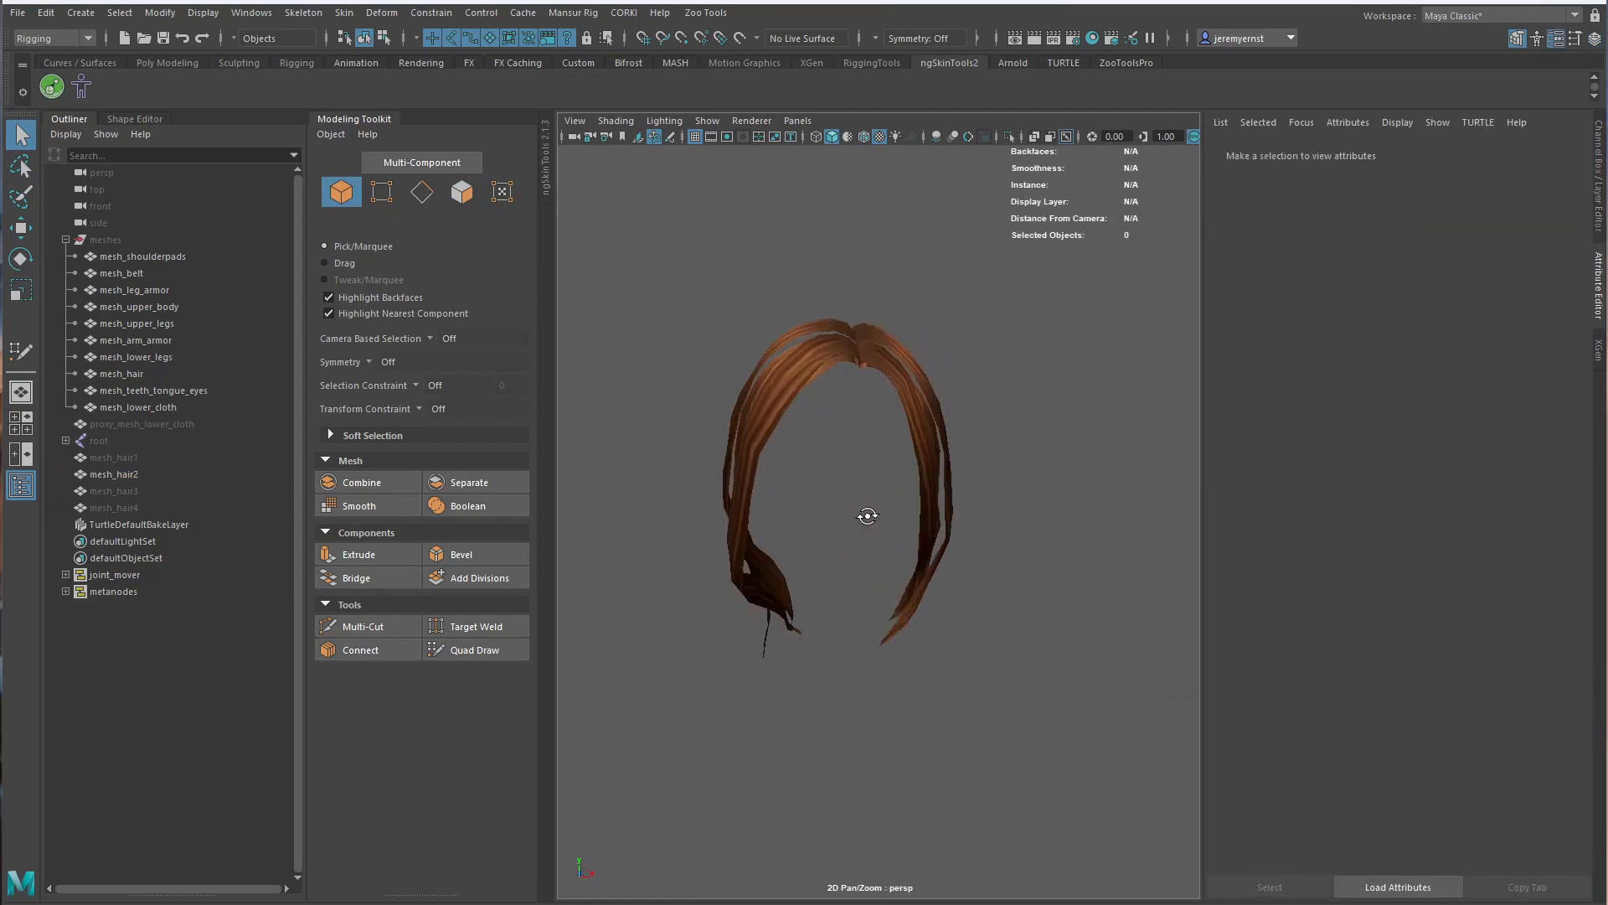
{"action": "left_click", "coordinate": [940, 483]}
Inspect the double-sided front strands of mesh_hair2 up close at the parting and from the front and above
{"action": "left_click_drag", "start_coordinate": [988, 461], "coordinate": [1077, 460], "text": "alt"}
{"action": "scroll", "coordinate": [1077, 460], "scroll_direction": "up", "scroll_amount": 5}
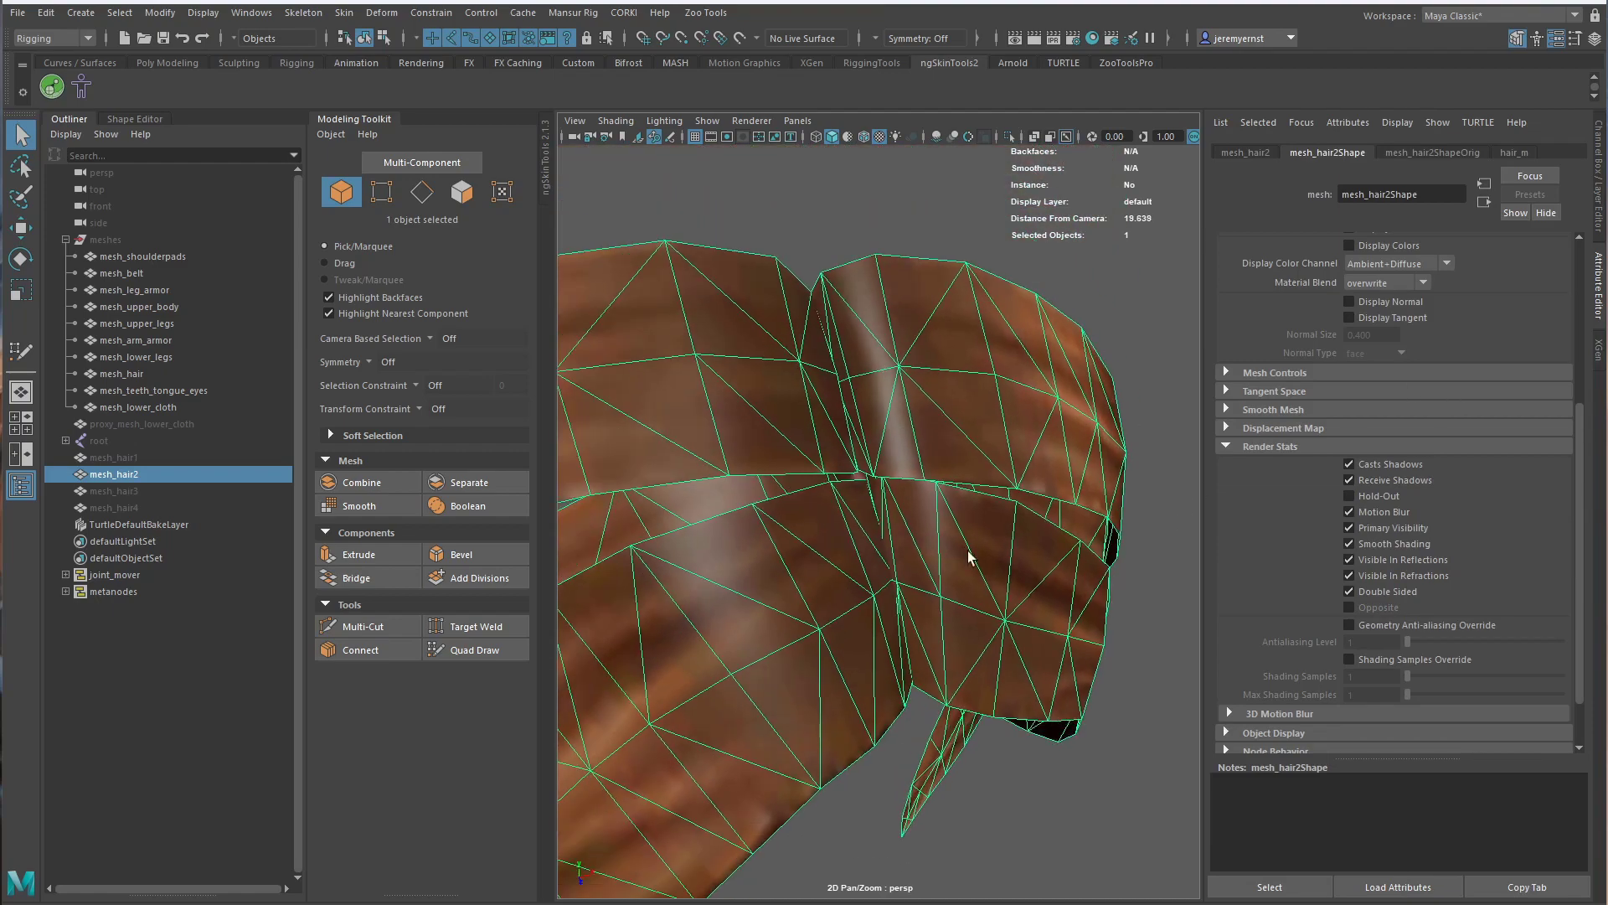
{"action": "left_click", "coordinate": [1600, 213]}
{"action": "scroll", "coordinate": [1145, 491], "scroll_direction": "down", "scroll_amount": 6}
{"action": "left_click_drag", "start_coordinate": [1145, 492], "coordinate": [1139, 451], "text": "alt"}
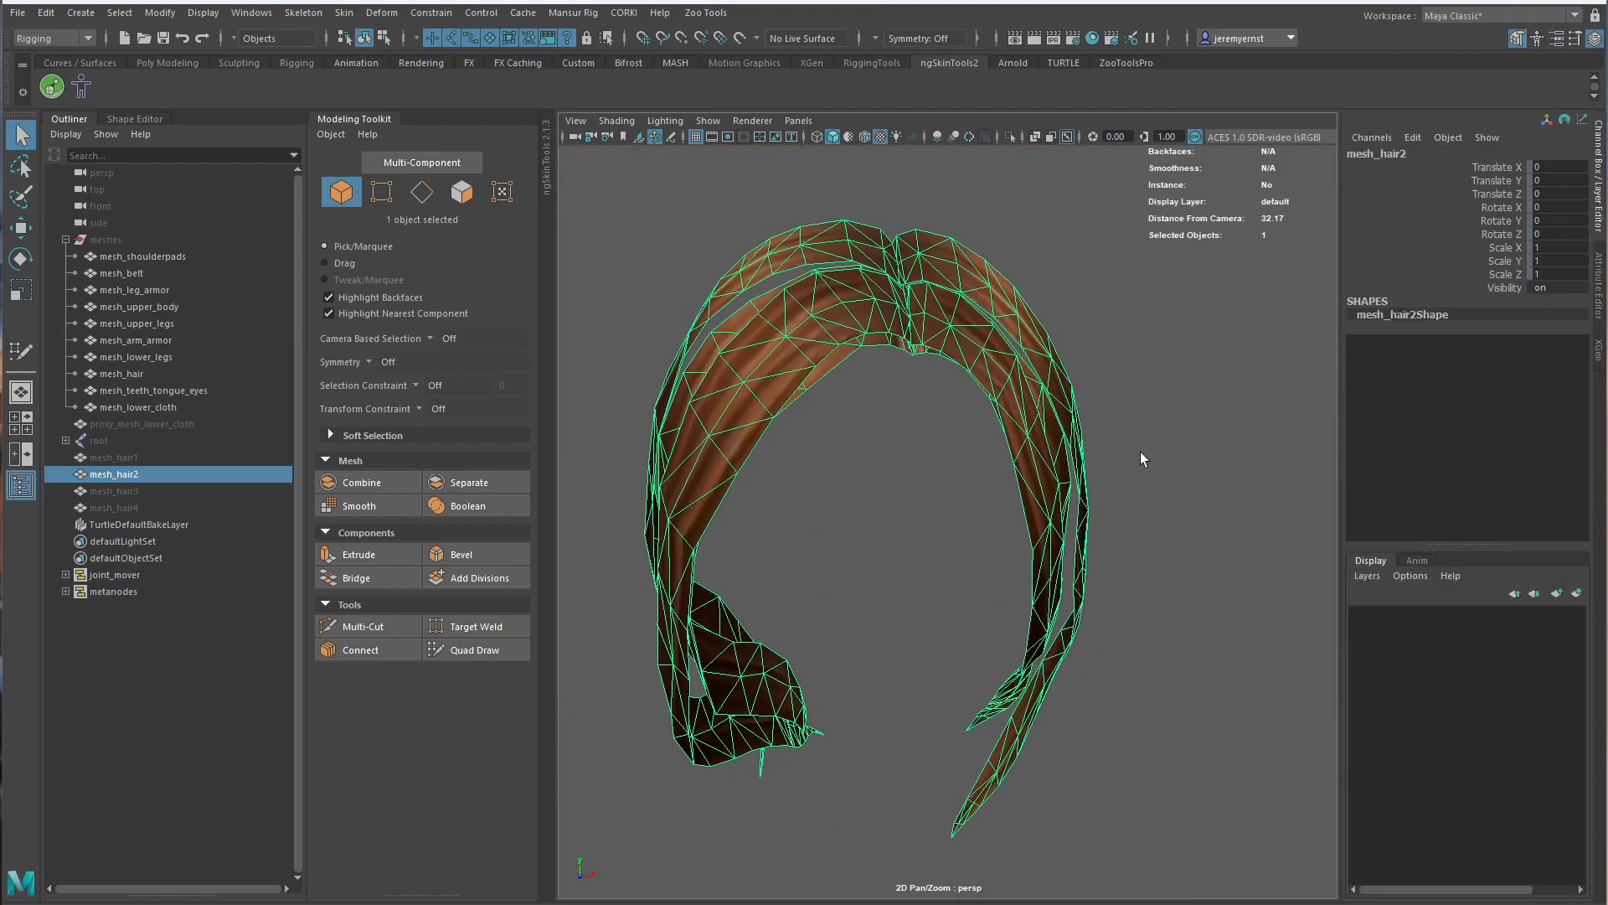
{"action": "left_click", "coordinate": [1140, 451]}
{"action": "left_click_drag", "start_coordinate": [1017, 412], "coordinate": [881, 339], "text": "alt"}
{"action": "left_click", "coordinate": [950, 405]}
{"action": "left_click_drag", "start_coordinate": [904, 507], "coordinate": [1123, 700], "text": "alt"}
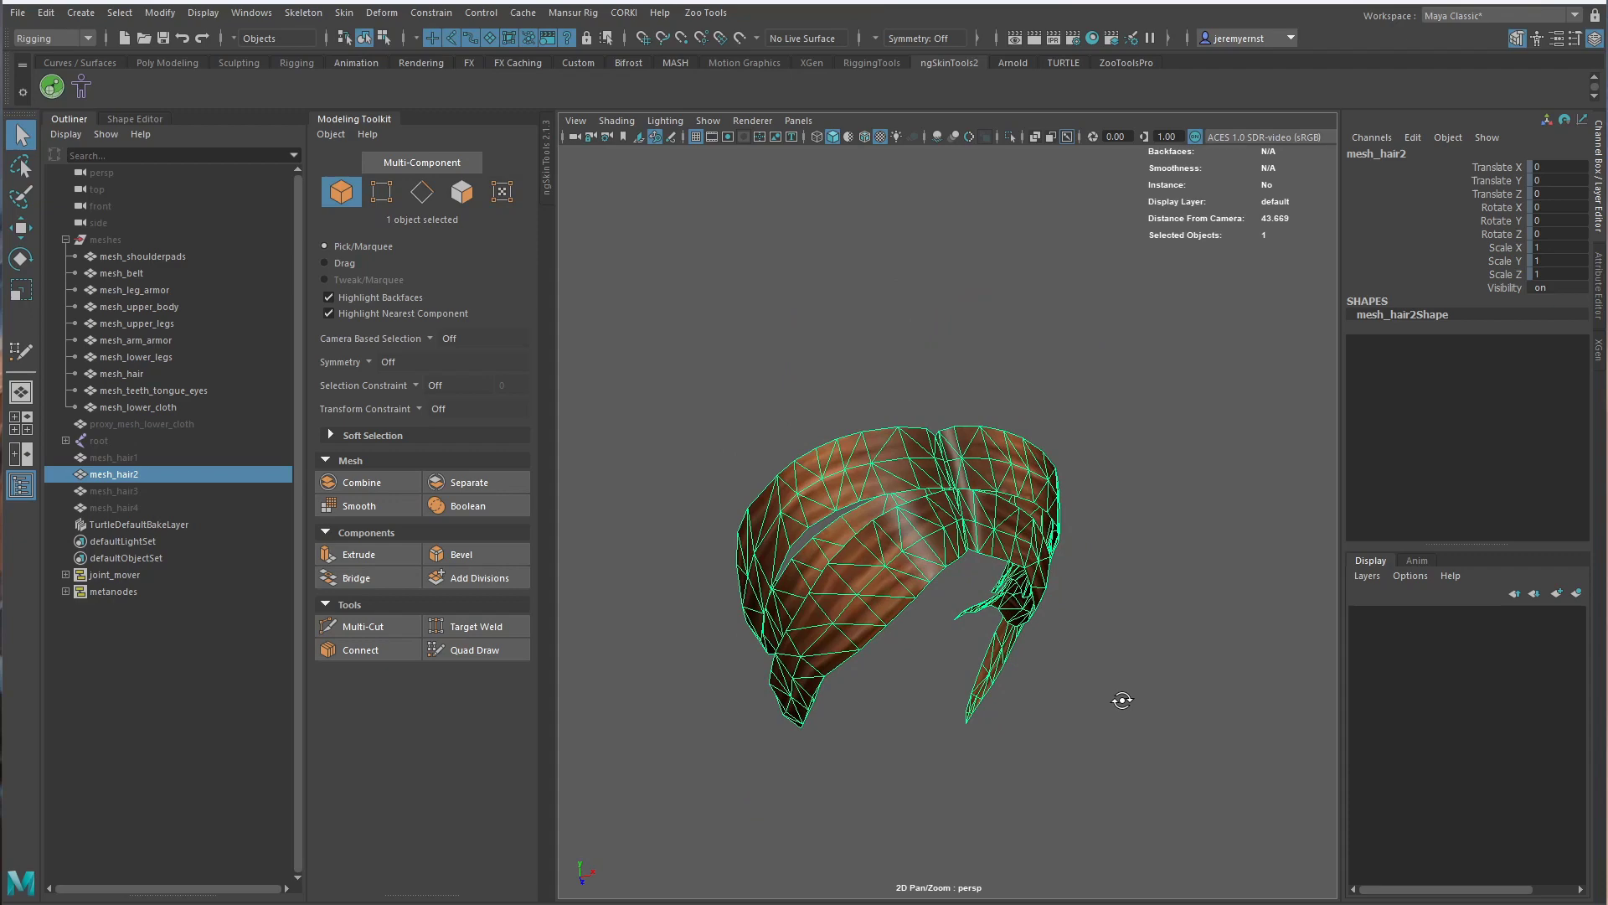
Show mesh_hair1 together with mesh_hair2 and select both hair meshes
{"action": "left_click", "coordinate": [143, 460]}
{"action": "key", "text": "shift+h"}
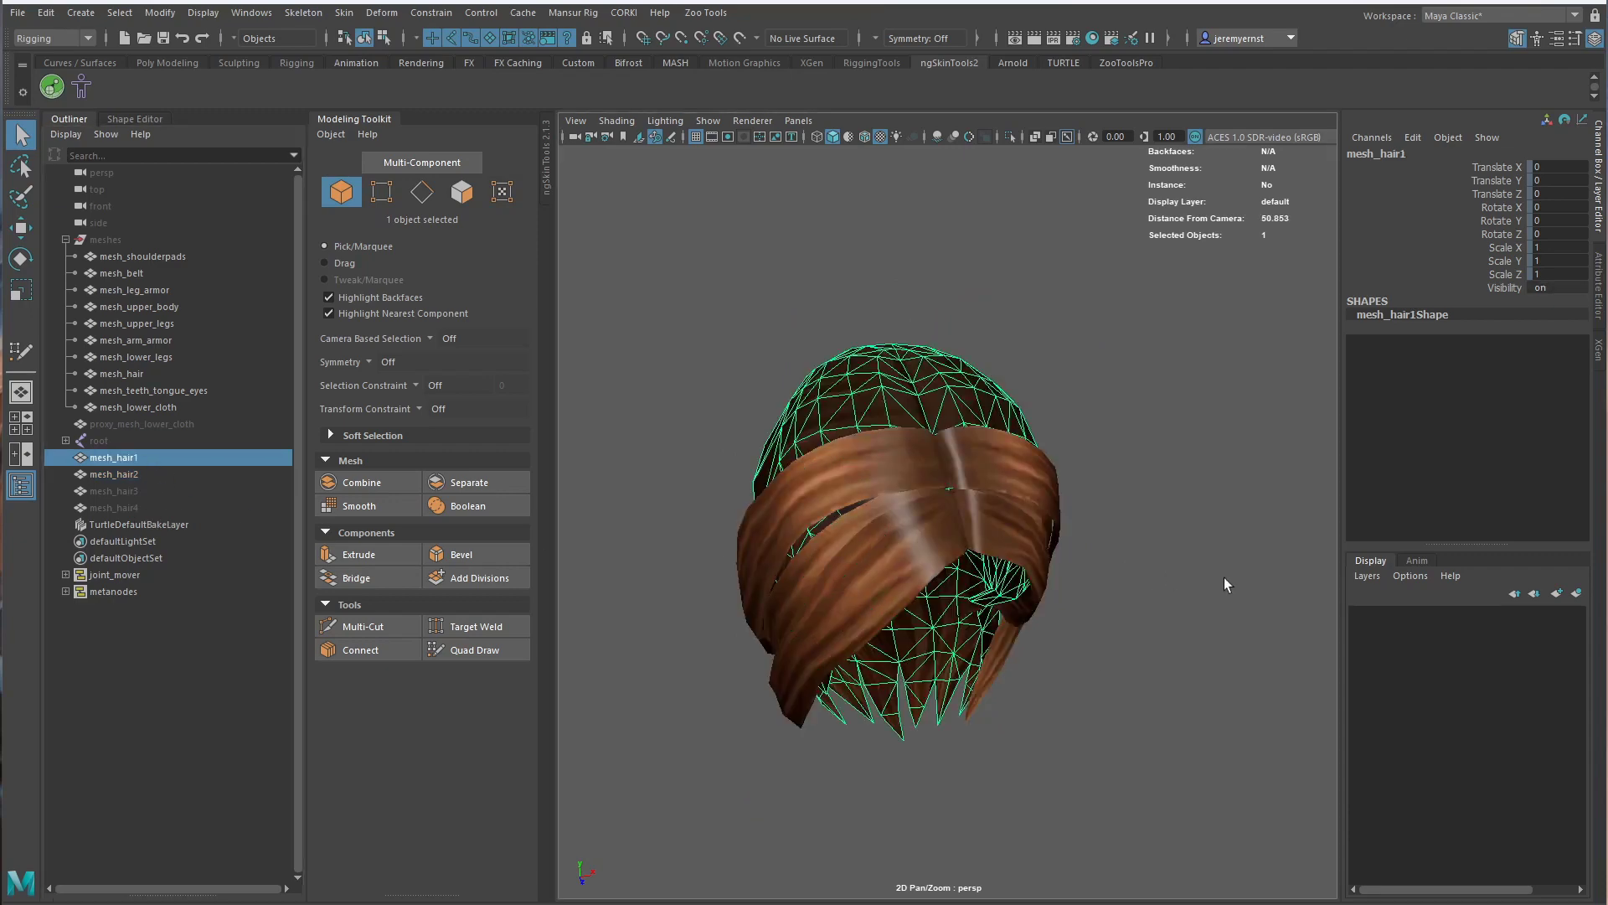
{"action": "left_click", "coordinate": [1224, 578]}
{"action": "mouse_move", "coordinate": [1223, 578]}
{"action": "left_mouse_down", "text": "alt"}
{"action": "mouse_move", "coordinate": [864, 576]}
{"action": "mouse_move", "coordinate": [1240, 557]}
{"action": "left_mouse_up", "text": "alt"}
{"action": "left_click", "coordinate": [919, 474]}
{"action": "left_click", "coordinate": [1064, 549], "text": "shift"}
Examine how the strands of mesh_hair2 meet and overlap the mesh_hair1 shell near the nape
{"action": "left_click_drag", "start_coordinate": [1087, 557], "coordinate": [1110, 607], "text": "alt"}
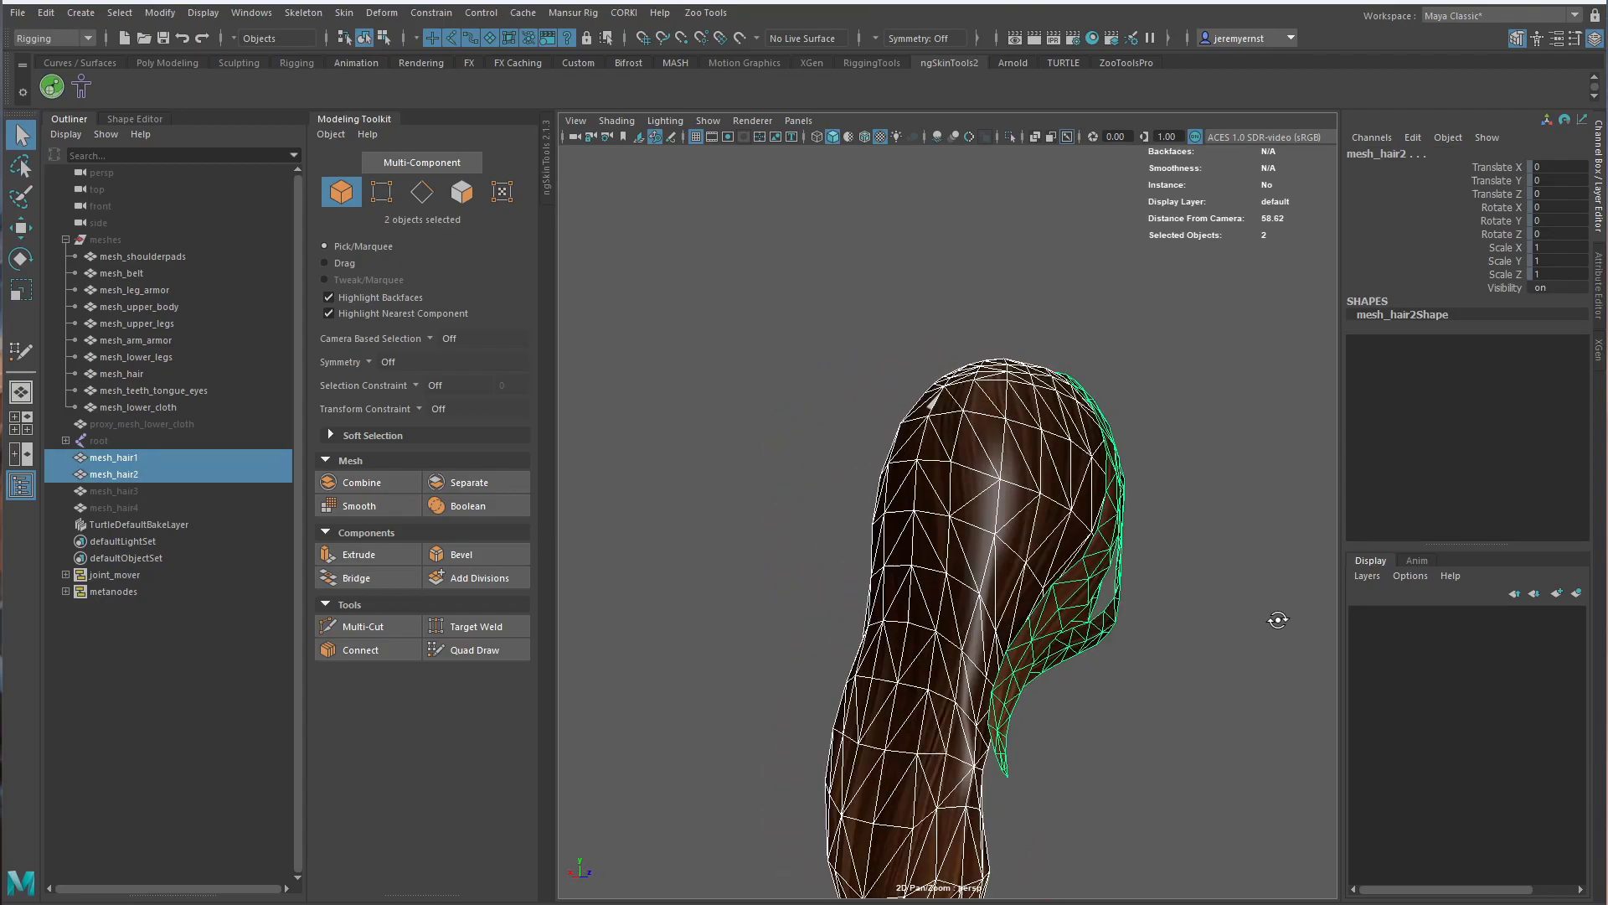
{"action": "left_click_drag", "start_coordinate": [1277, 620], "coordinate": [1113, 635], "text": "alt"}
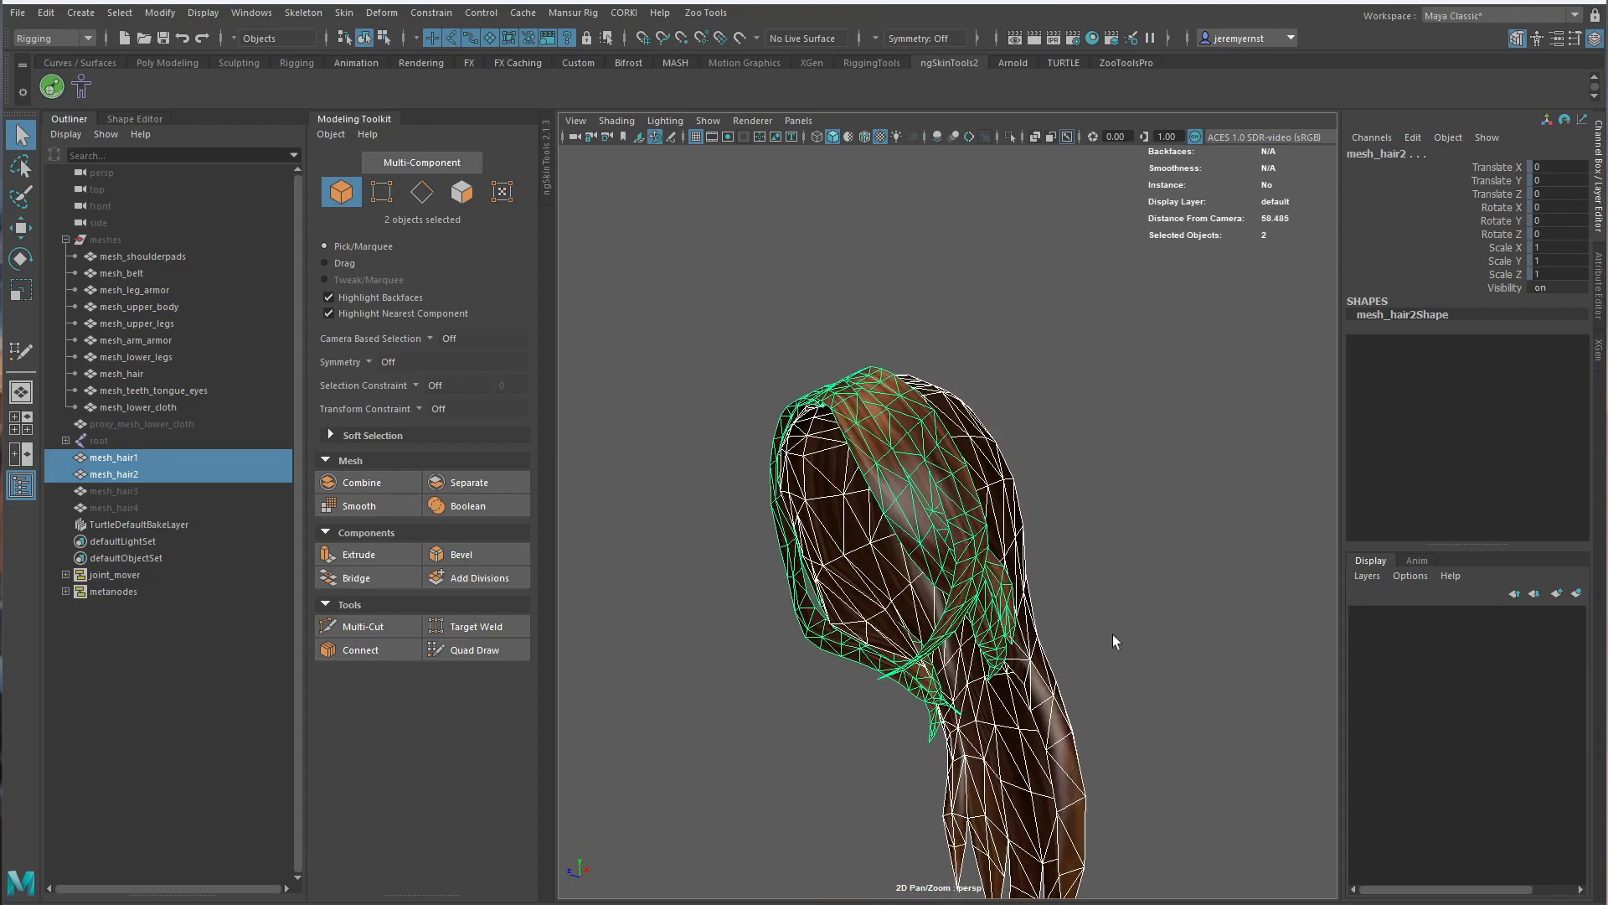
{"action": "right_click_drag", "start_coordinate": [1113, 635], "coordinate": [1062, 660], "text": "alt"}
{"action": "left_click_drag", "start_coordinate": [1063, 660], "coordinate": [986, 570], "text": "alt"}
{"action": "right_click_drag", "start_coordinate": [987, 570], "coordinate": [1008, 777], "text": "alt"}
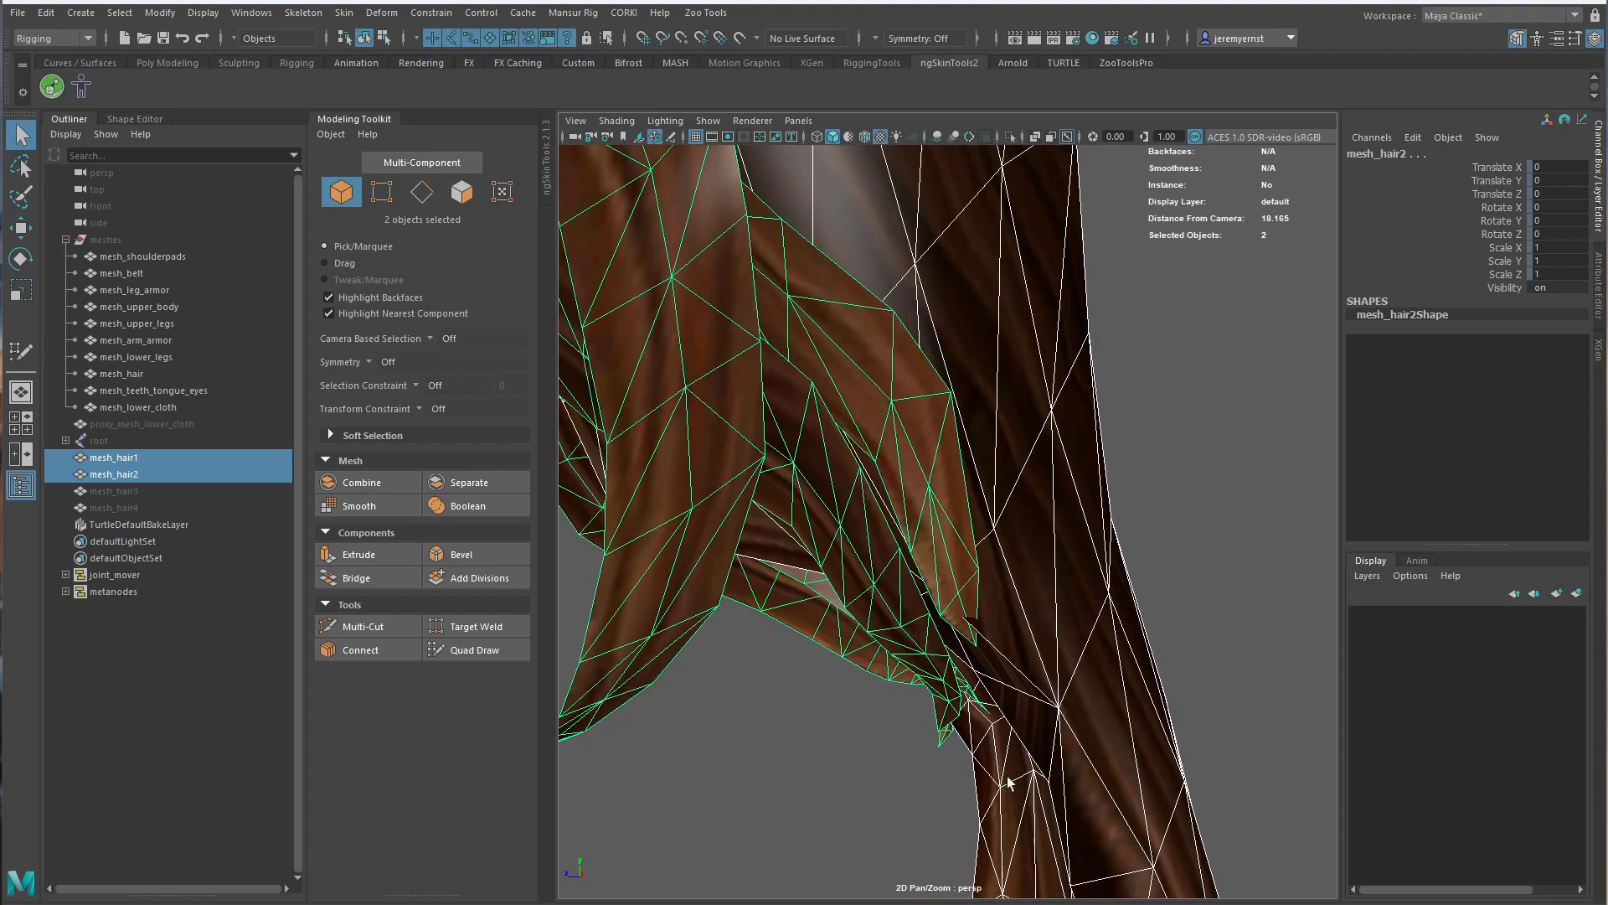
{"action": "left_click_drag", "start_coordinate": [1007, 784], "coordinate": [1081, 712], "text": "alt"}
Select mesh_hair2 alone and compare its coverage with the mesh_hair1 shell from both sides and the front
{"action": "left_click", "coordinate": [1218, 611]}
{"action": "left_click_drag", "start_coordinate": [955, 611], "coordinate": [1053, 328], "text": "alt"}
{"action": "left_click", "coordinate": [794, 545]}
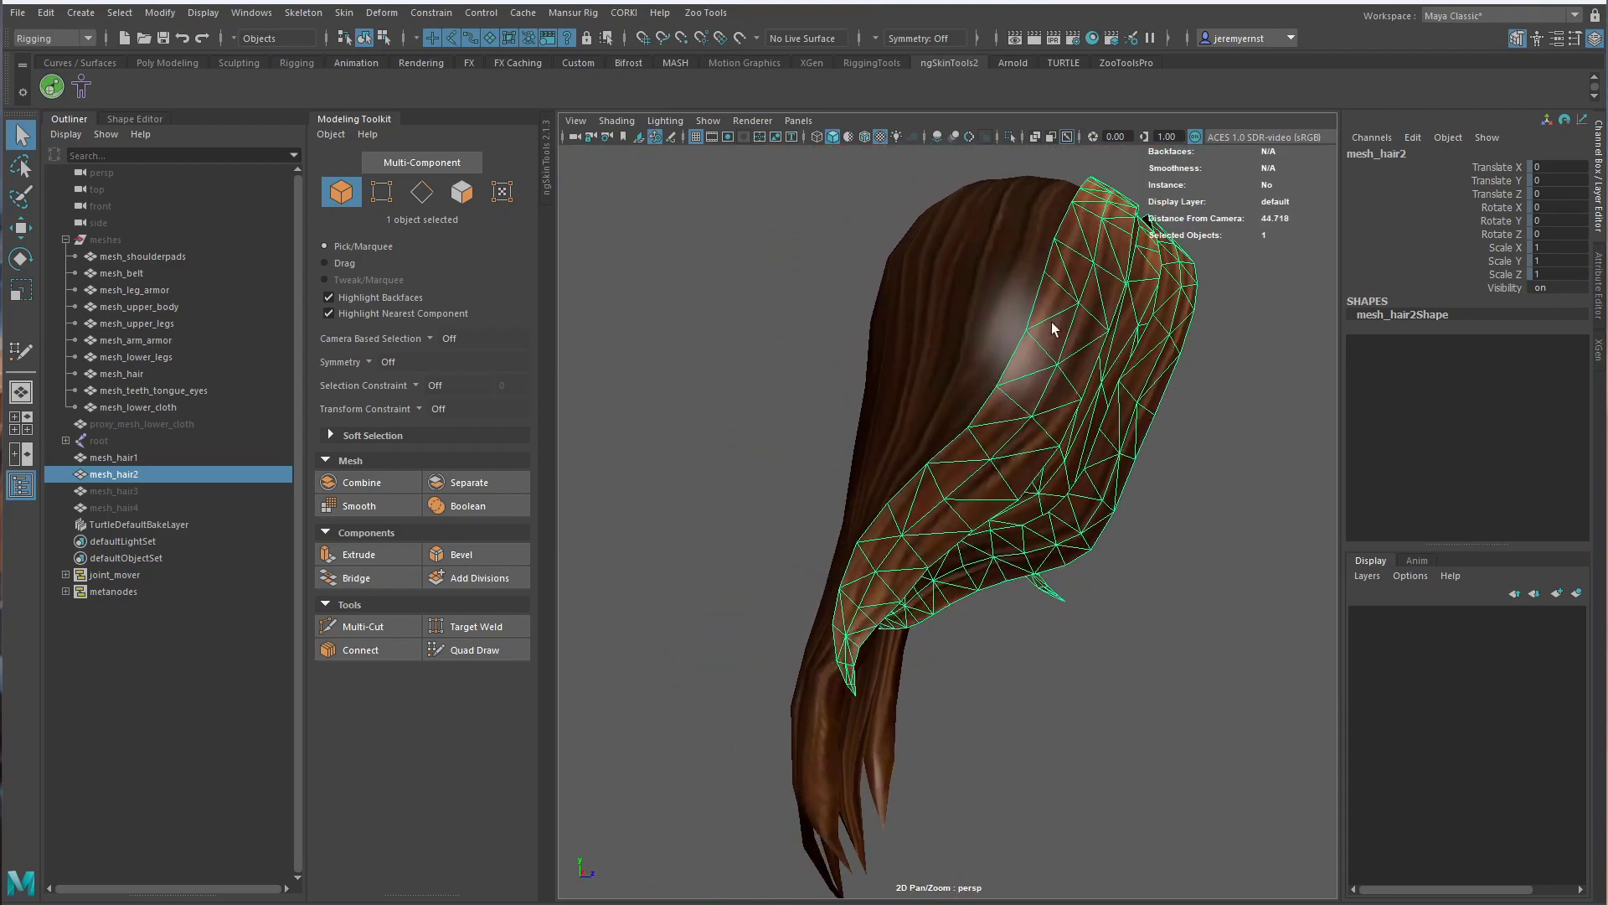
{"action": "left_click_drag", "start_coordinate": [1080, 571], "coordinate": [810, 600], "text": "alt"}
{"action": "left_click_drag", "start_coordinate": [976, 397], "coordinate": [868, 453], "text": "alt"}
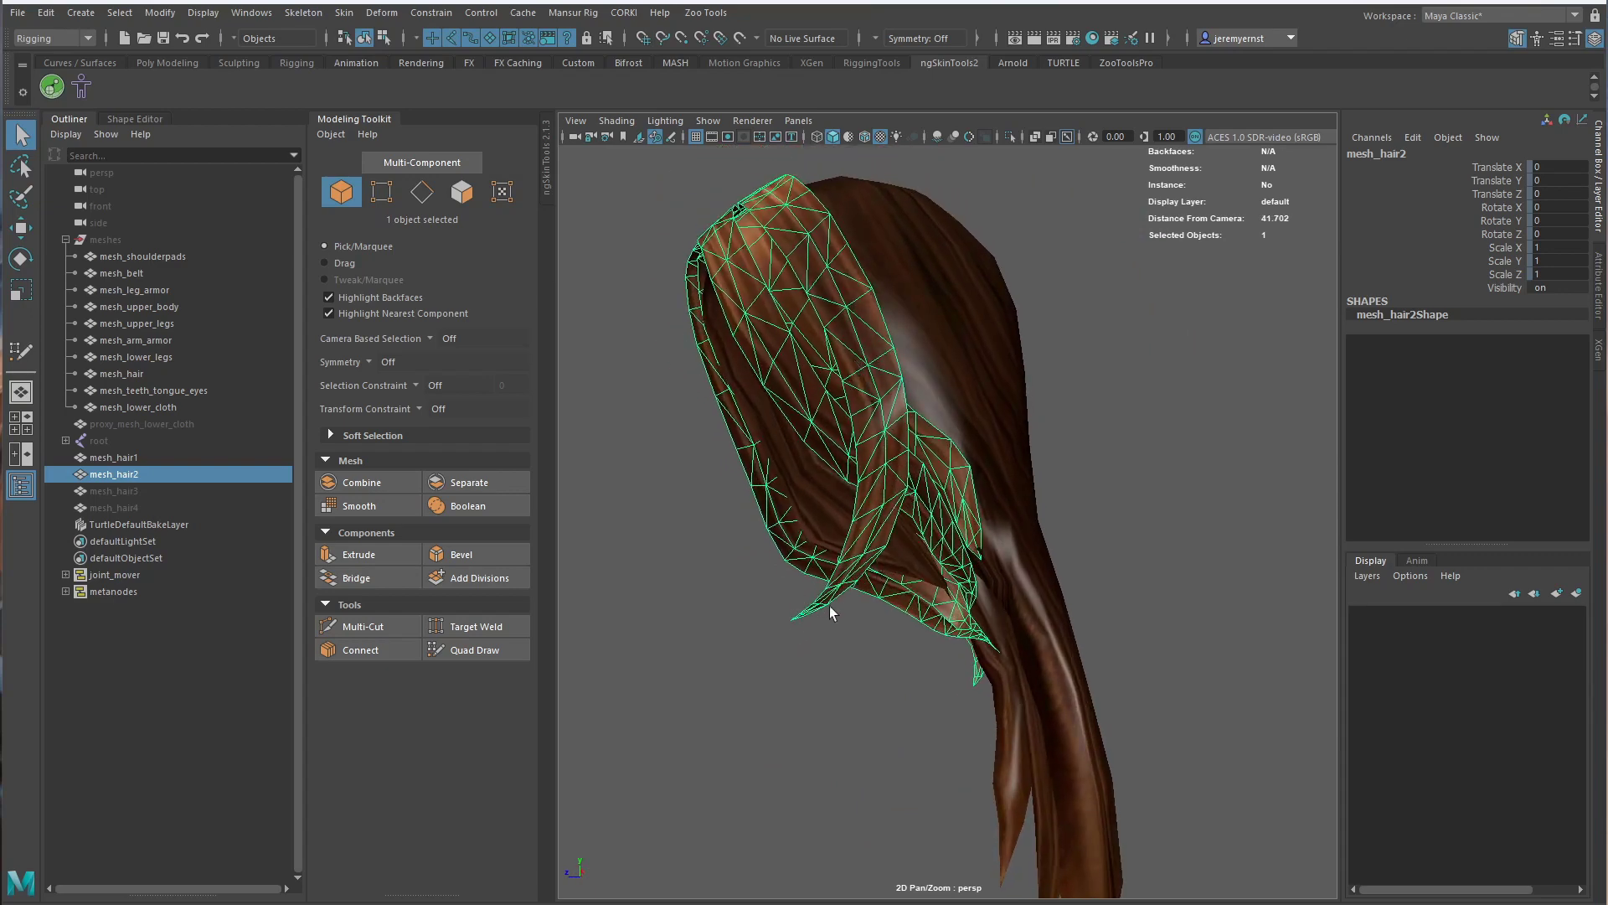
{"action": "left_click_drag", "start_coordinate": [829, 605], "coordinate": [1062, 608], "text": "alt"}
{"action": "right_click_drag", "start_coordinate": [1062, 608], "coordinate": [988, 603], "text": "alt"}
{"action": "left_click_drag", "start_coordinate": [988, 603], "coordinate": [829, 578], "text": "alt"}
Delete the unused hidden duplicates mesh_hair3 and mesh_hair4
{"action": "left_click", "coordinate": [147, 506]}
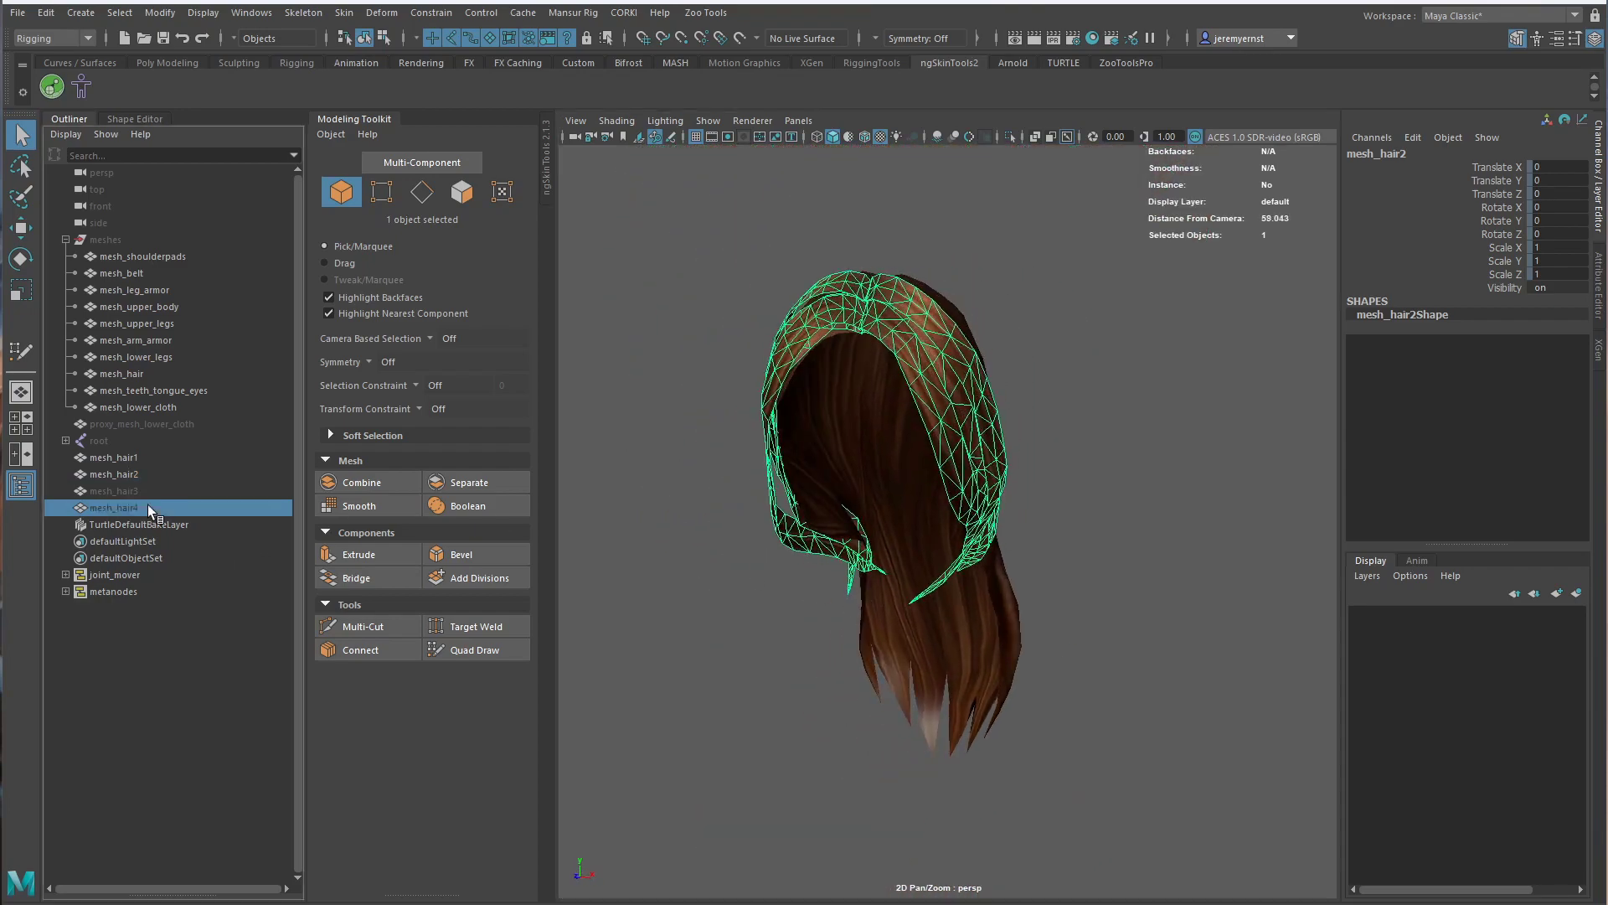
{"action": "left_click_drag", "start_coordinate": [147, 504], "coordinate": [139, 458]}
{"action": "key", "text": "Delete"}
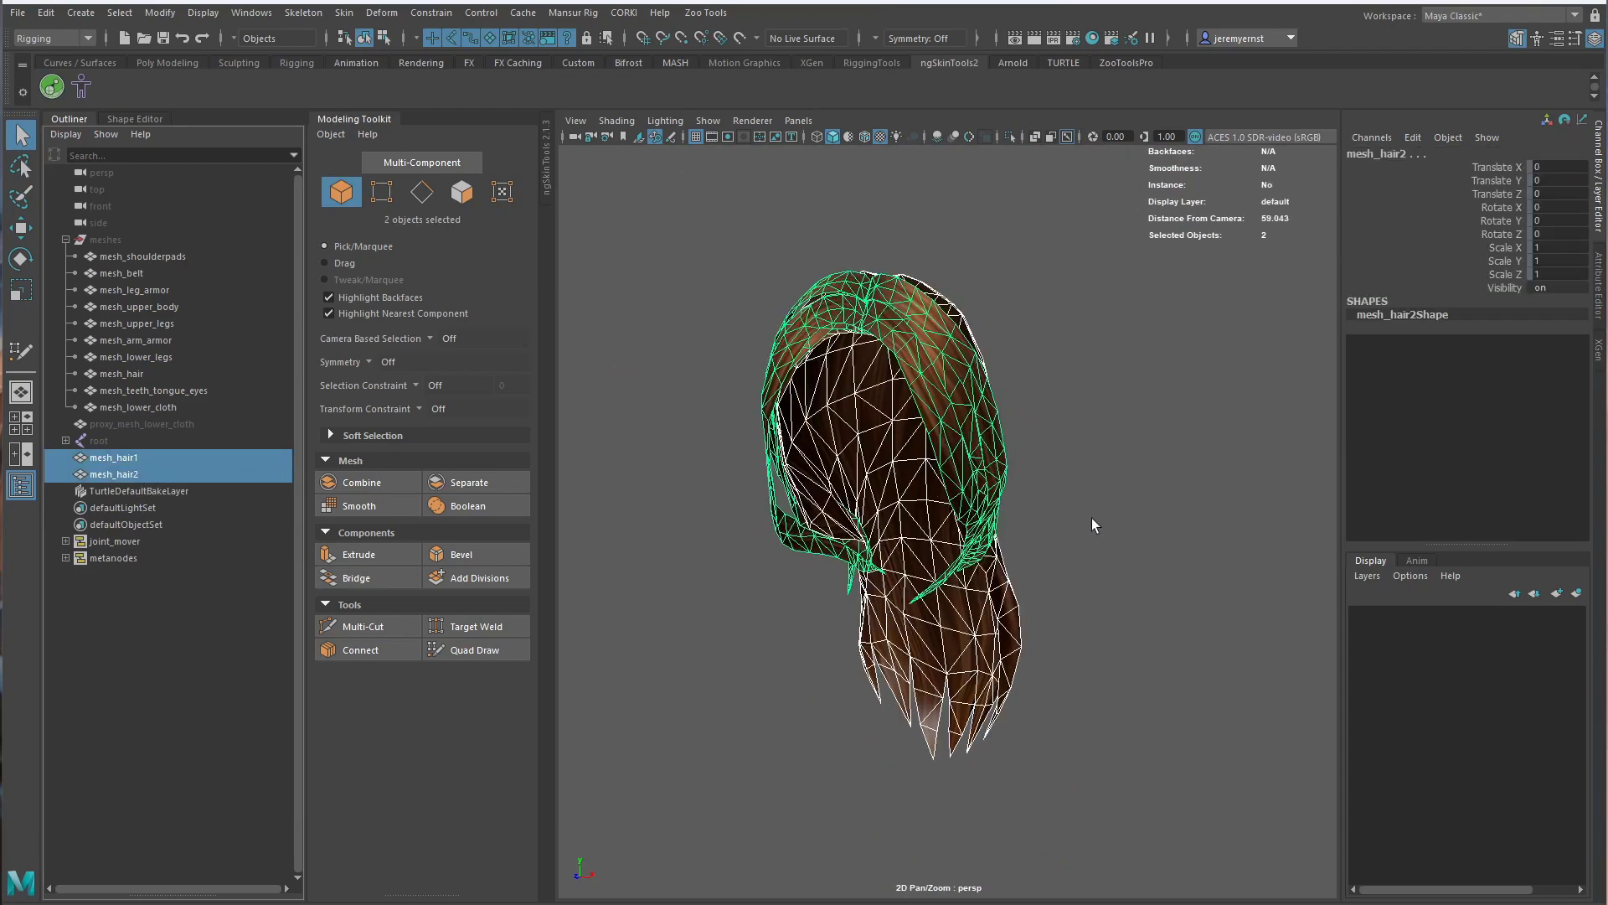
Combine mesh_hair1 and mesh_hair2 with UV sets merged by name and a centered pivot, and delete the construction history
{"action": "mouse_move", "coordinate": [1092, 524]}
{"action": "left_mouse_down", "text": "alt"}
{"action": "mouse_move", "coordinate": [1047, 526]}
{"action": "mouse_move", "coordinate": [1081, 525]}
{"action": "left_mouse_up", "text": "alt"}
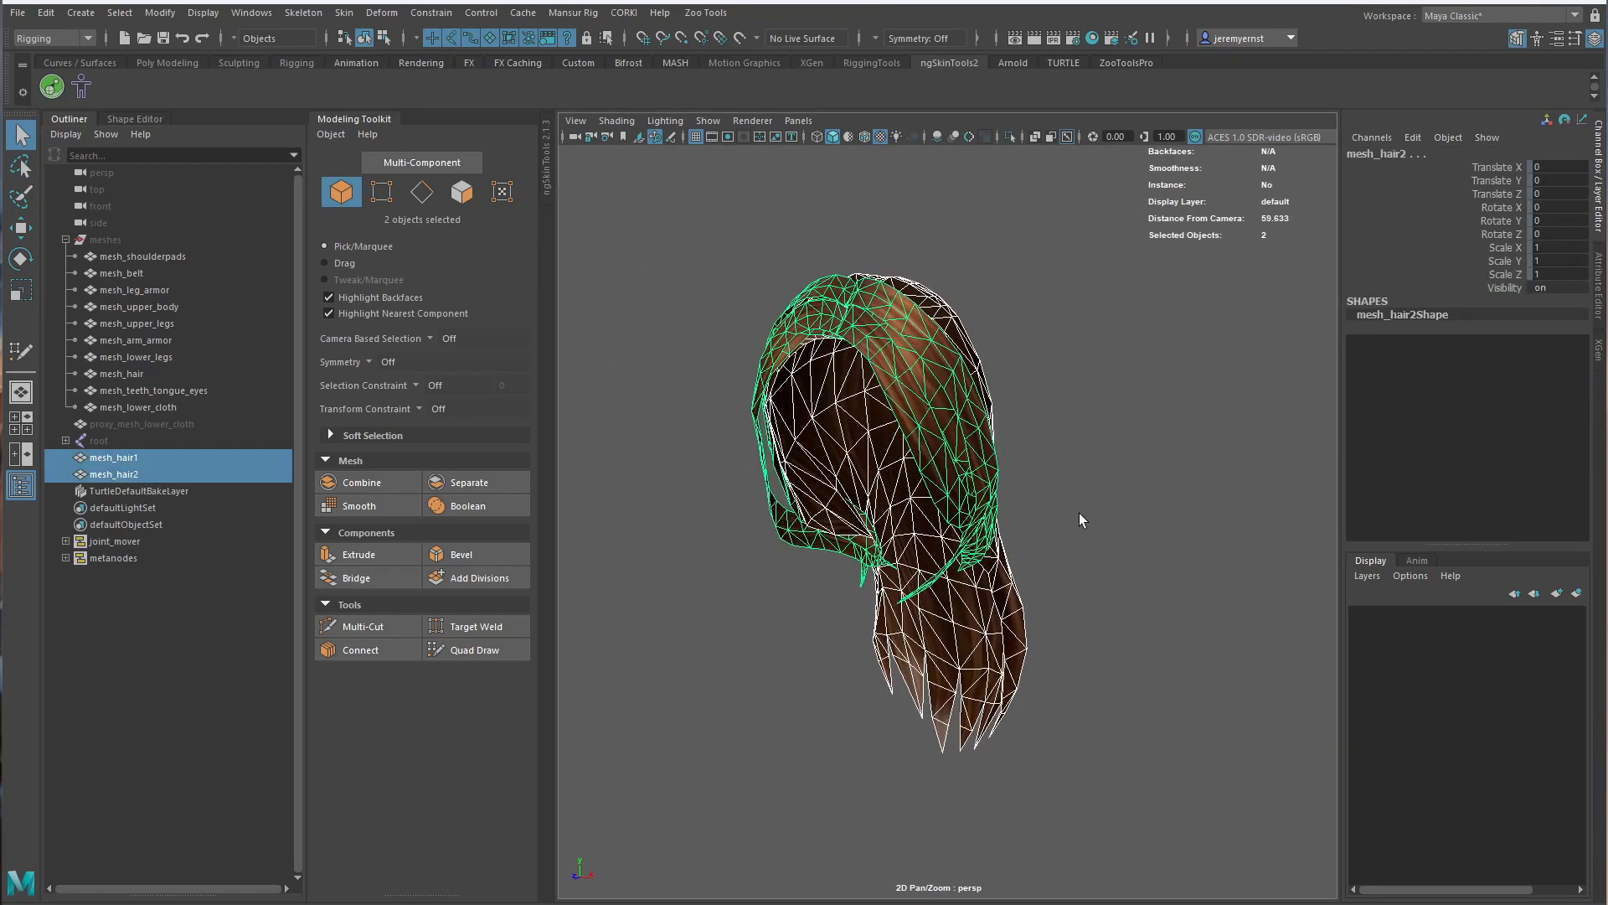
{"action": "key", "text": "space"}
{"action": "left_click", "coordinate": [829, 501]}
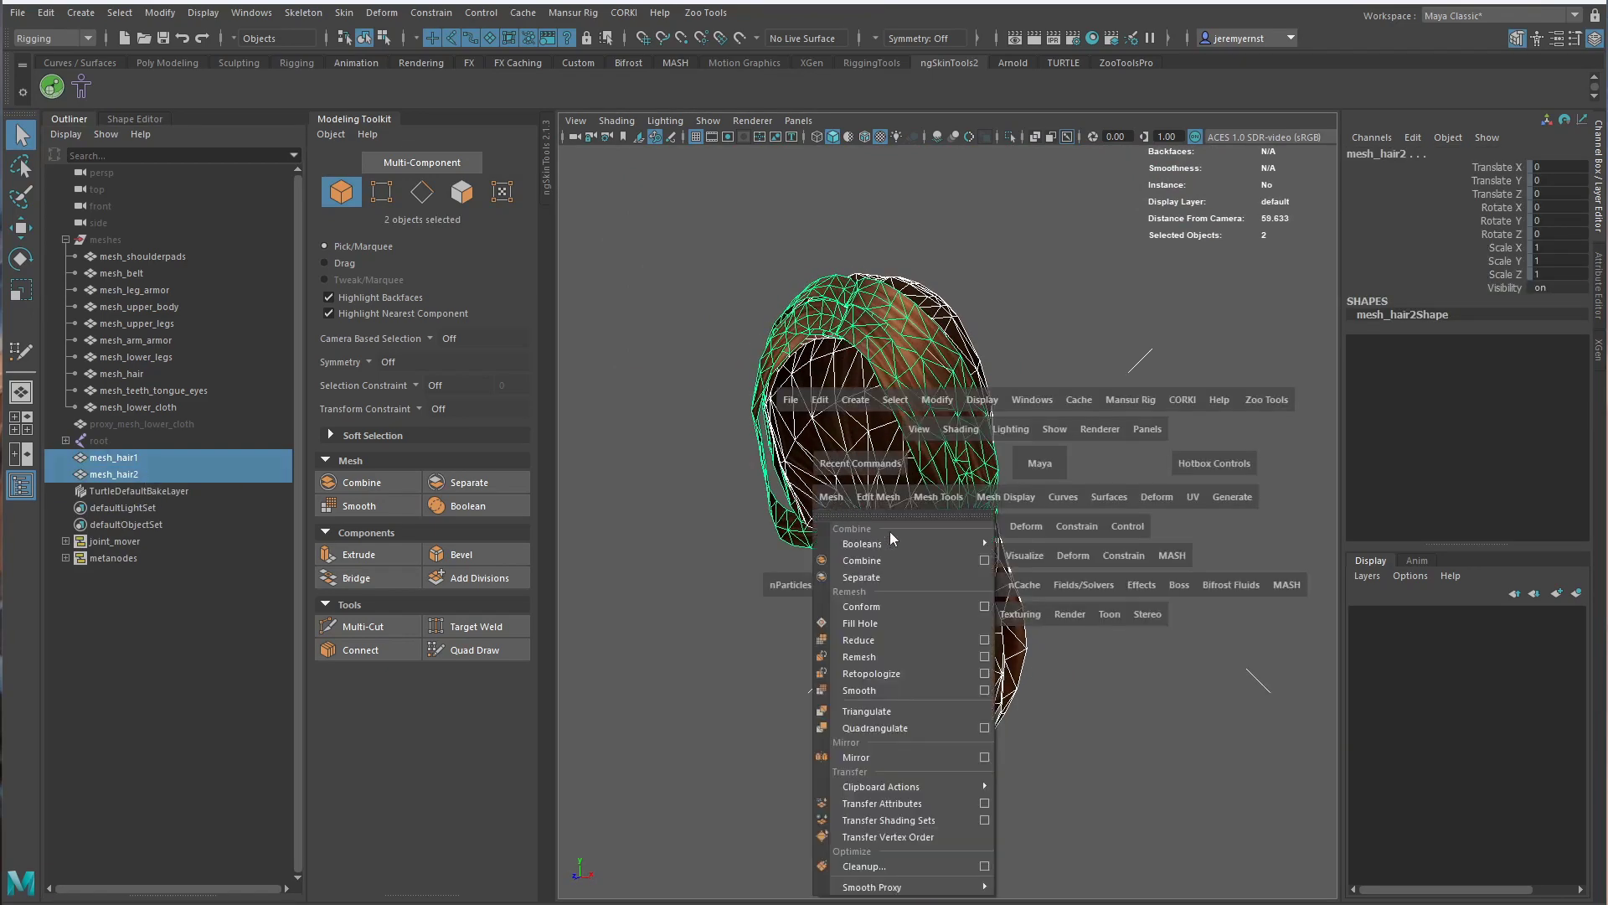
{"action": "left_click", "coordinate": [984, 560]}
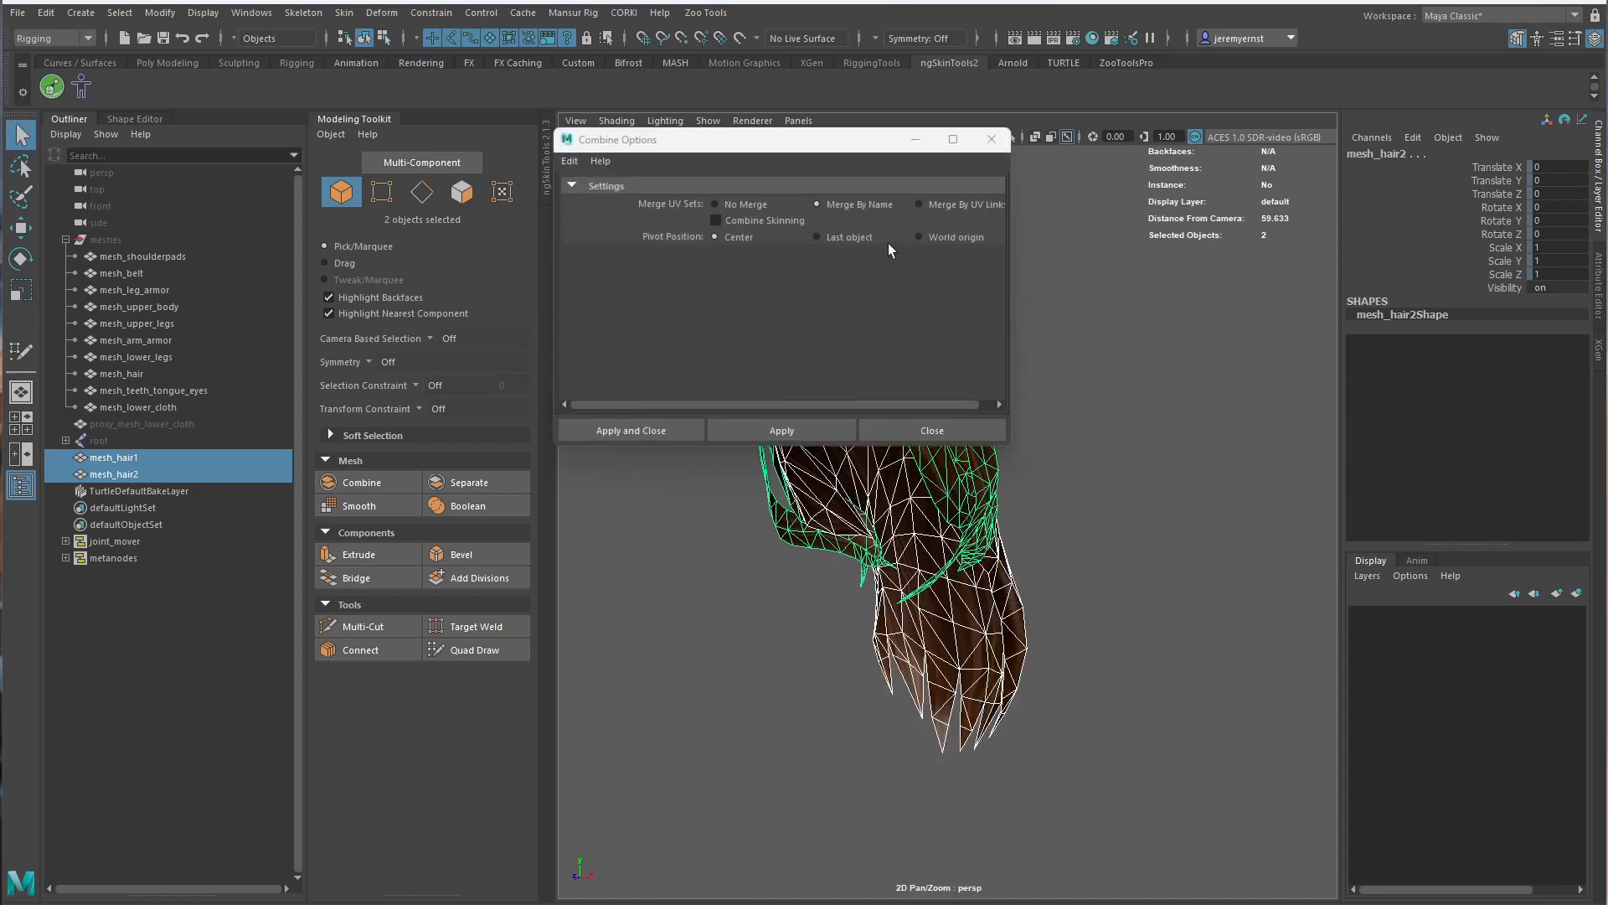
{"action": "left_click", "coordinate": [662, 430]}
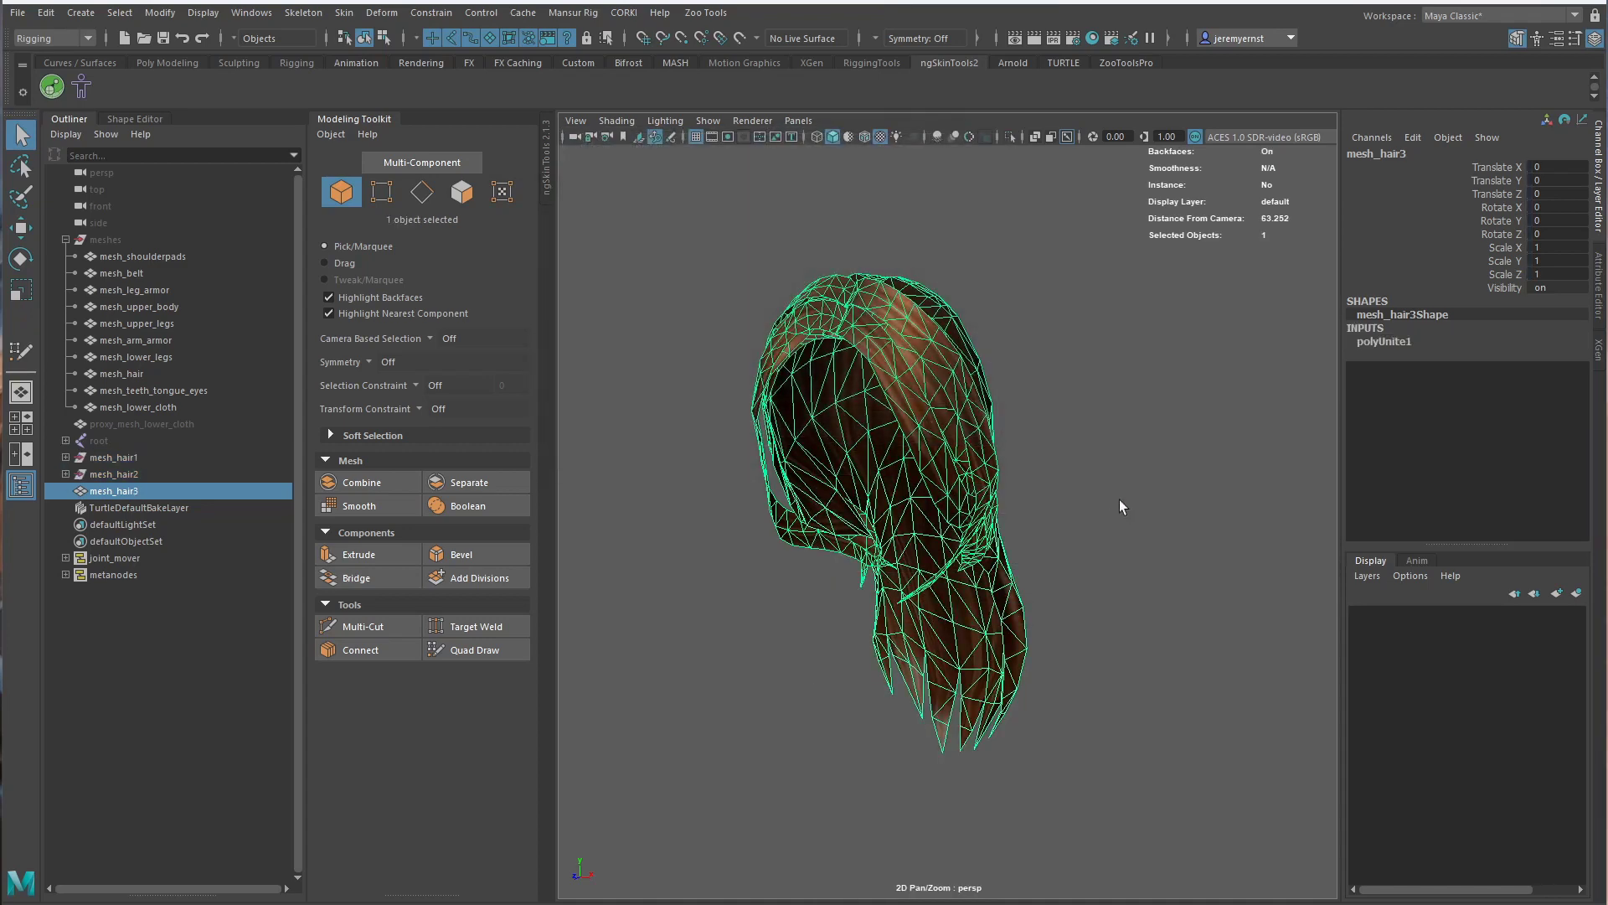
{"action": "left_click_drag", "start_coordinate": [1119, 499], "coordinate": [1034, 498], "text": "alt"}
{"action": "left_click", "coordinate": [1052, 422]}
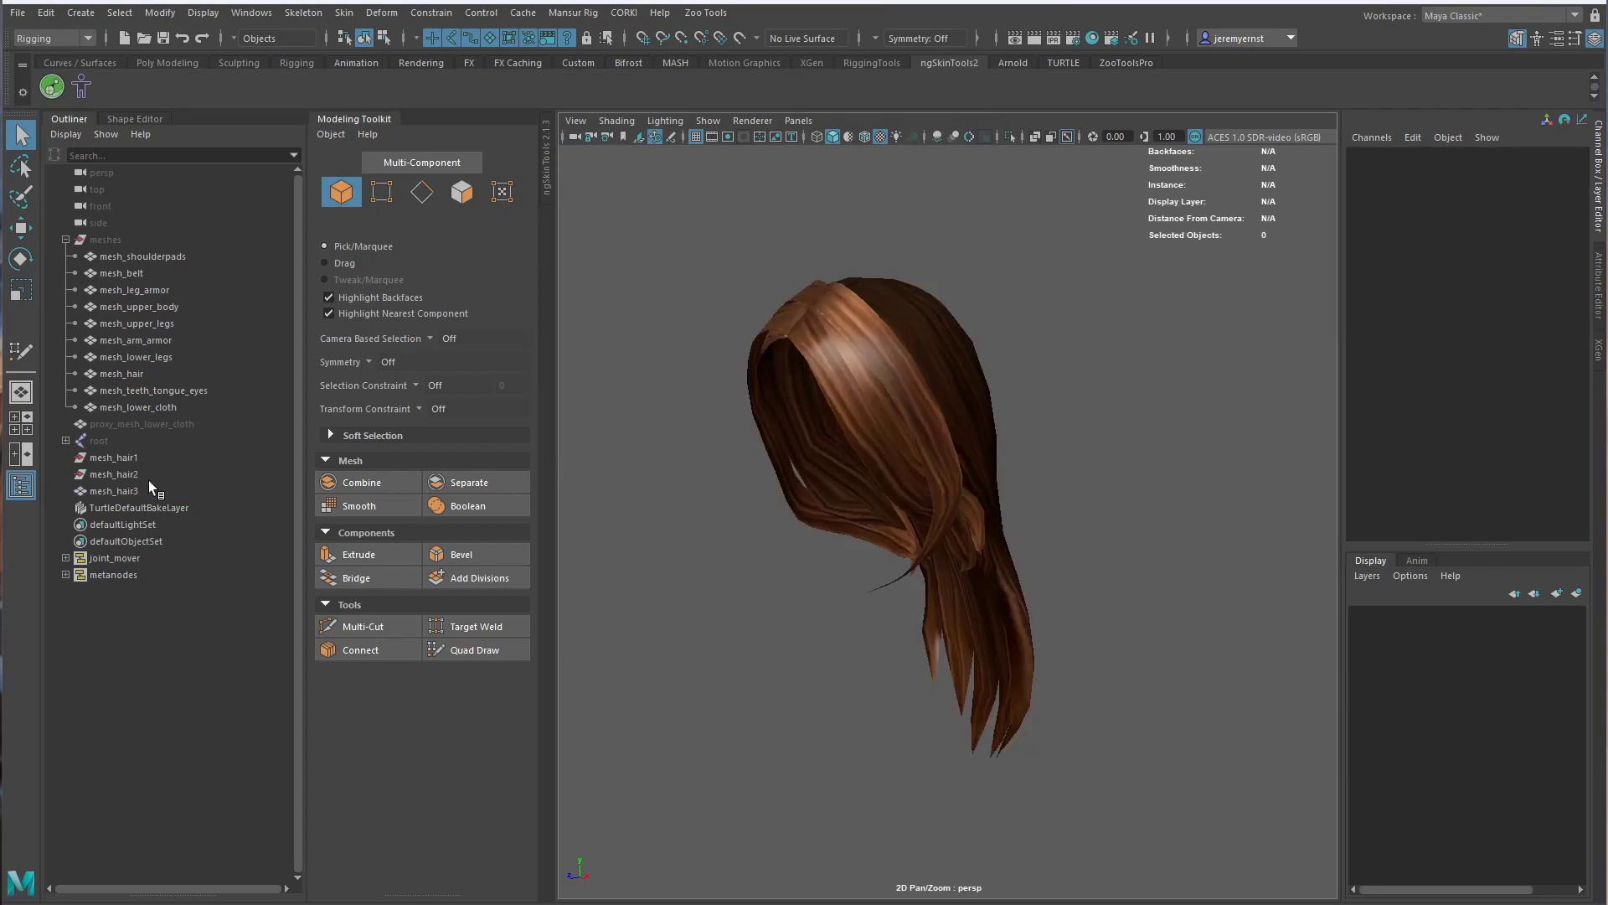
Remove the leftover mesh_hair1 and mesh_hair2 groups and rename the combined mesh as proxy_mesh_hair
{"action": "left_click", "coordinate": [134, 459]}
{"action": "double_click", "coordinate": [136, 460]}
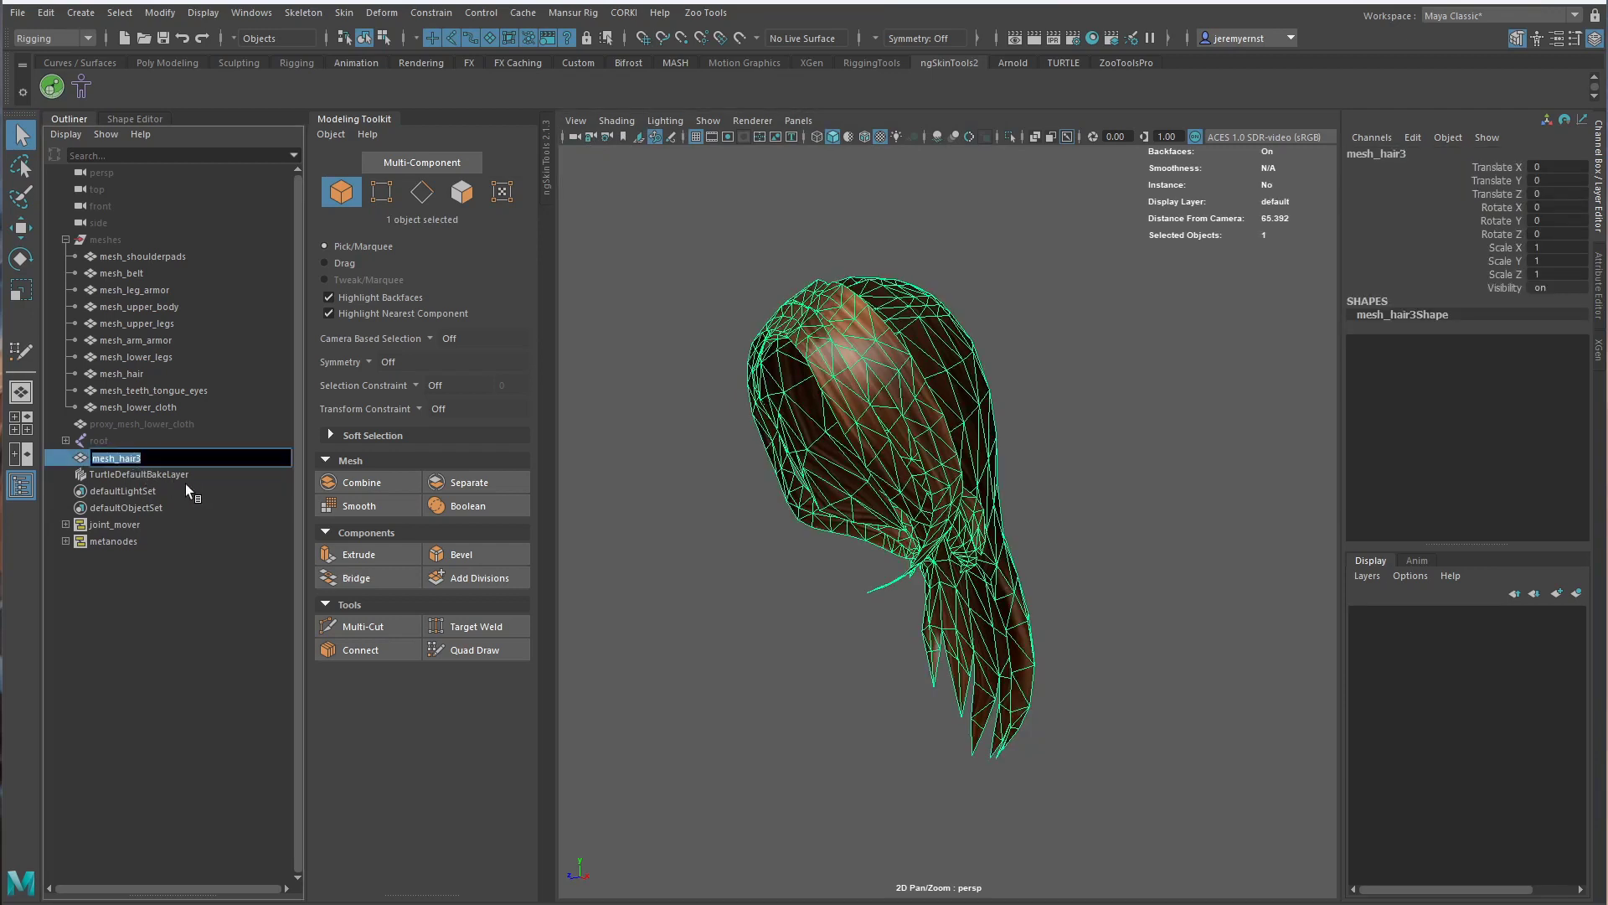
{"action": "type", "text": "proxy_mesh"}
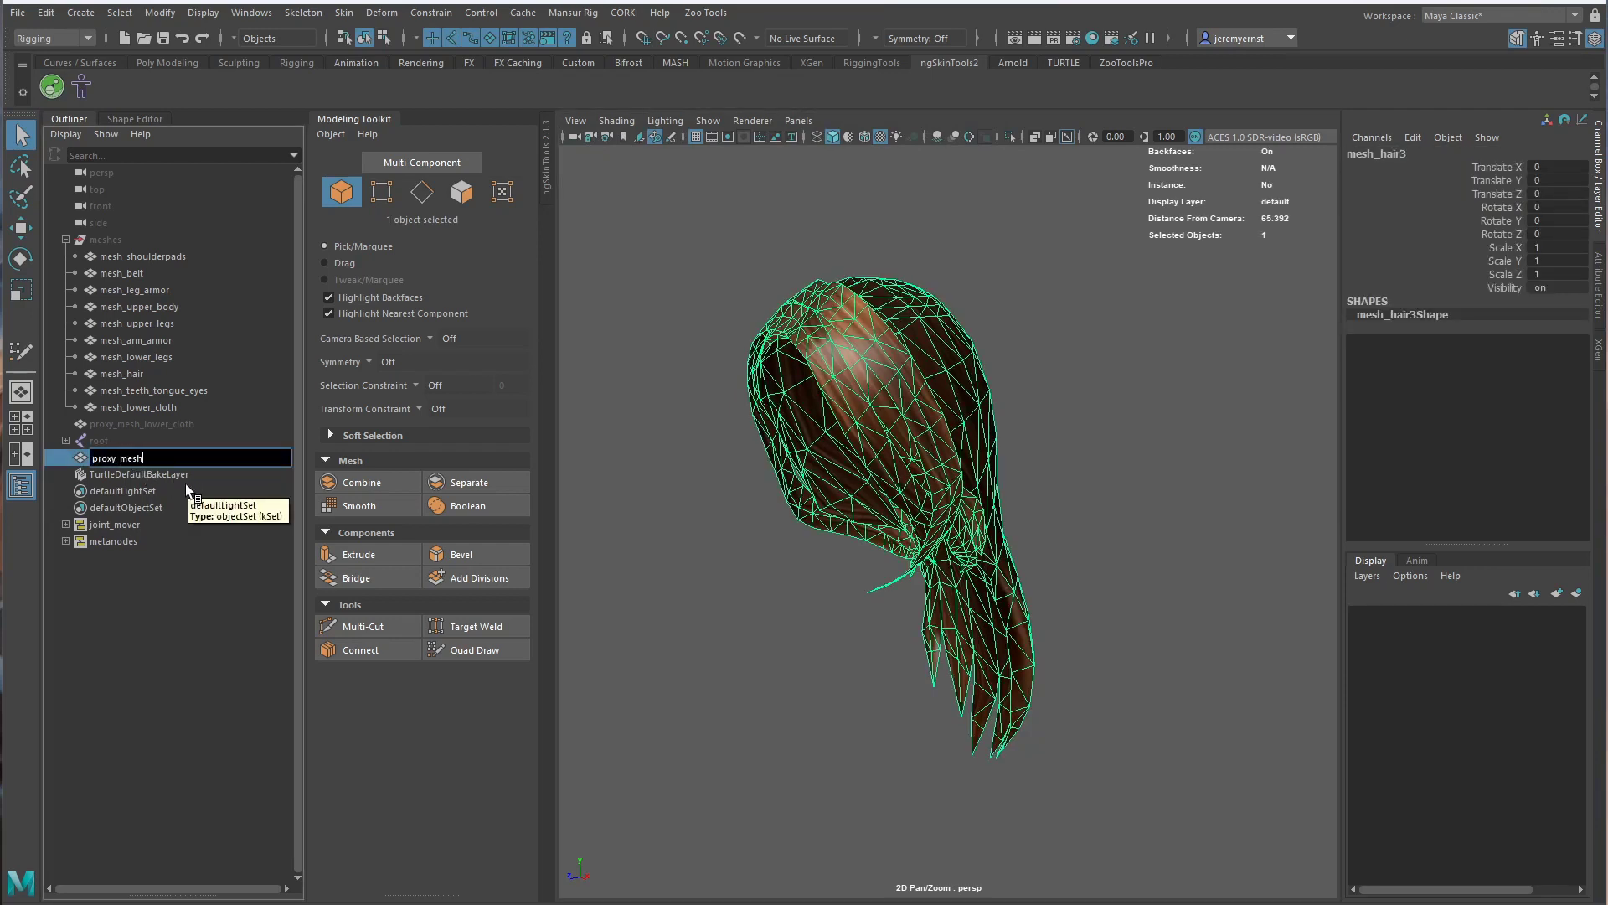
{"action": "type", "text": "_hair"}
{"action": "key", "text": "Return"}
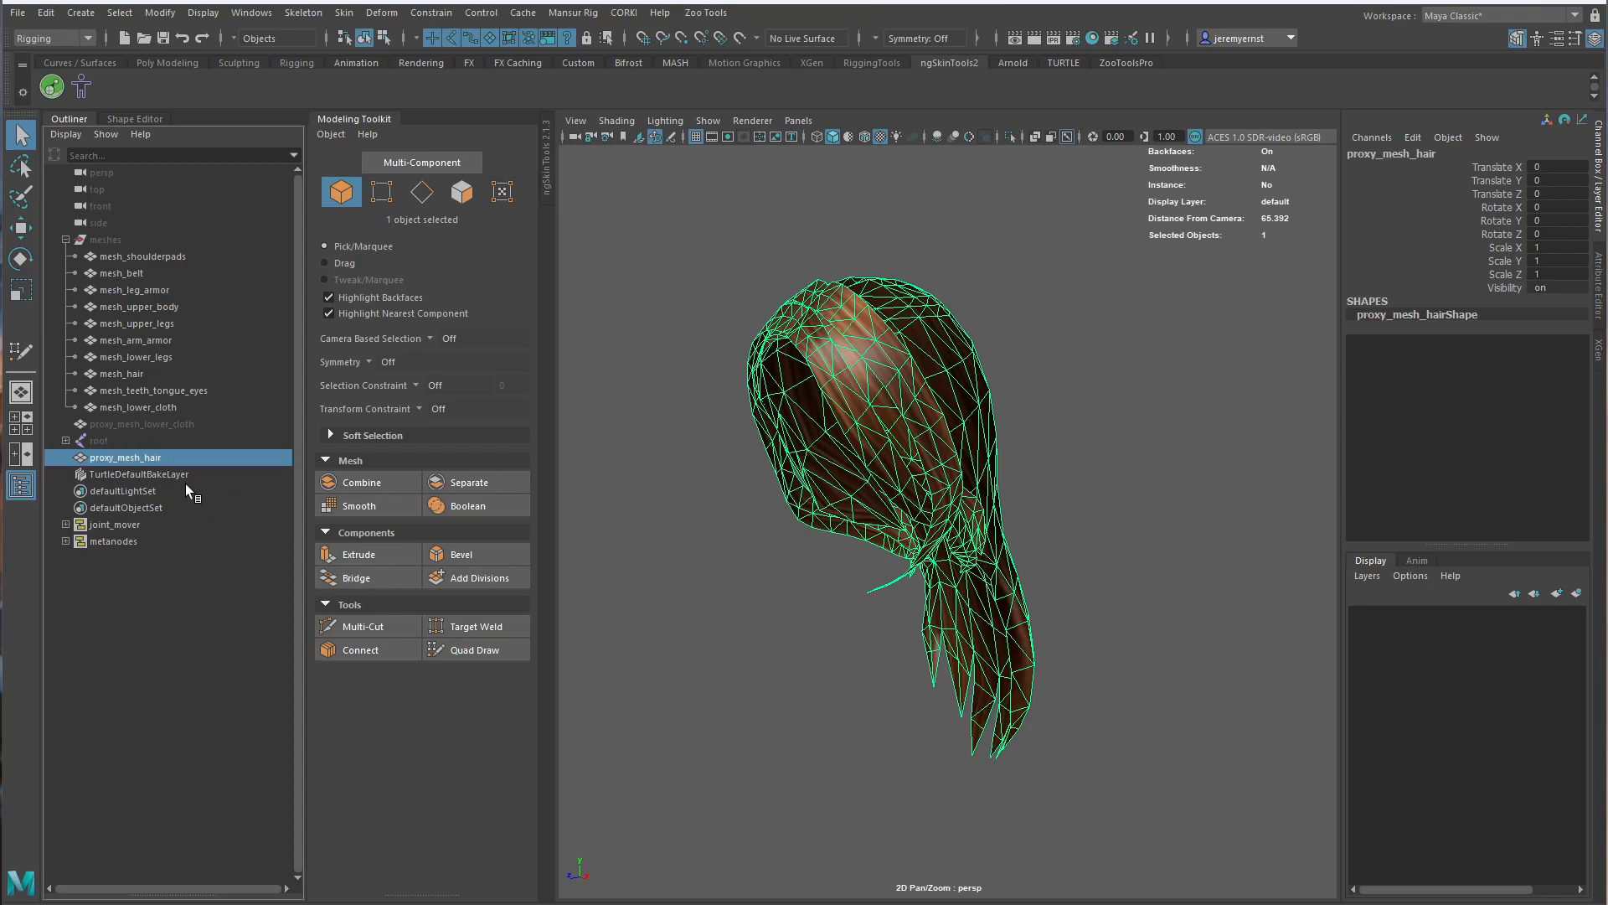
Assign a new Lambert material named sim_hair_m to proxy_mesh_hair
{"action": "left_click_drag", "start_coordinate": [1039, 343], "coordinate": [1078, 334], "text": "alt"}
{"action": "right_click", "coordinate": [947, 354]}
{"action": "mouse_move", "coordinate": [994, 796]}
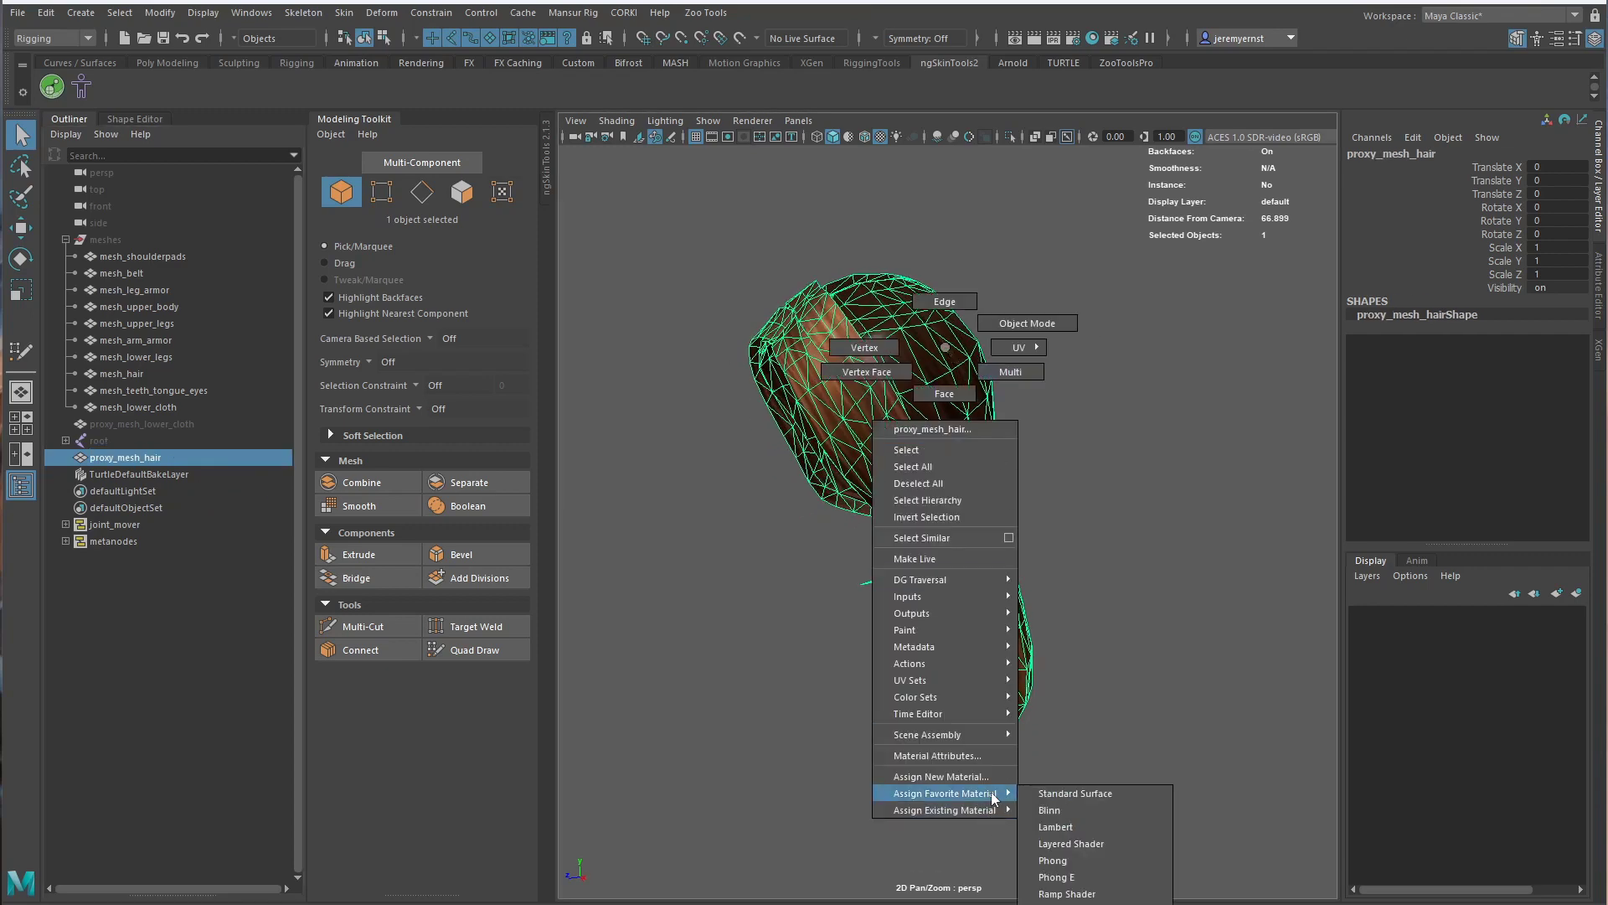
{"action": "left_click", "coordinate": [1097, 826]}
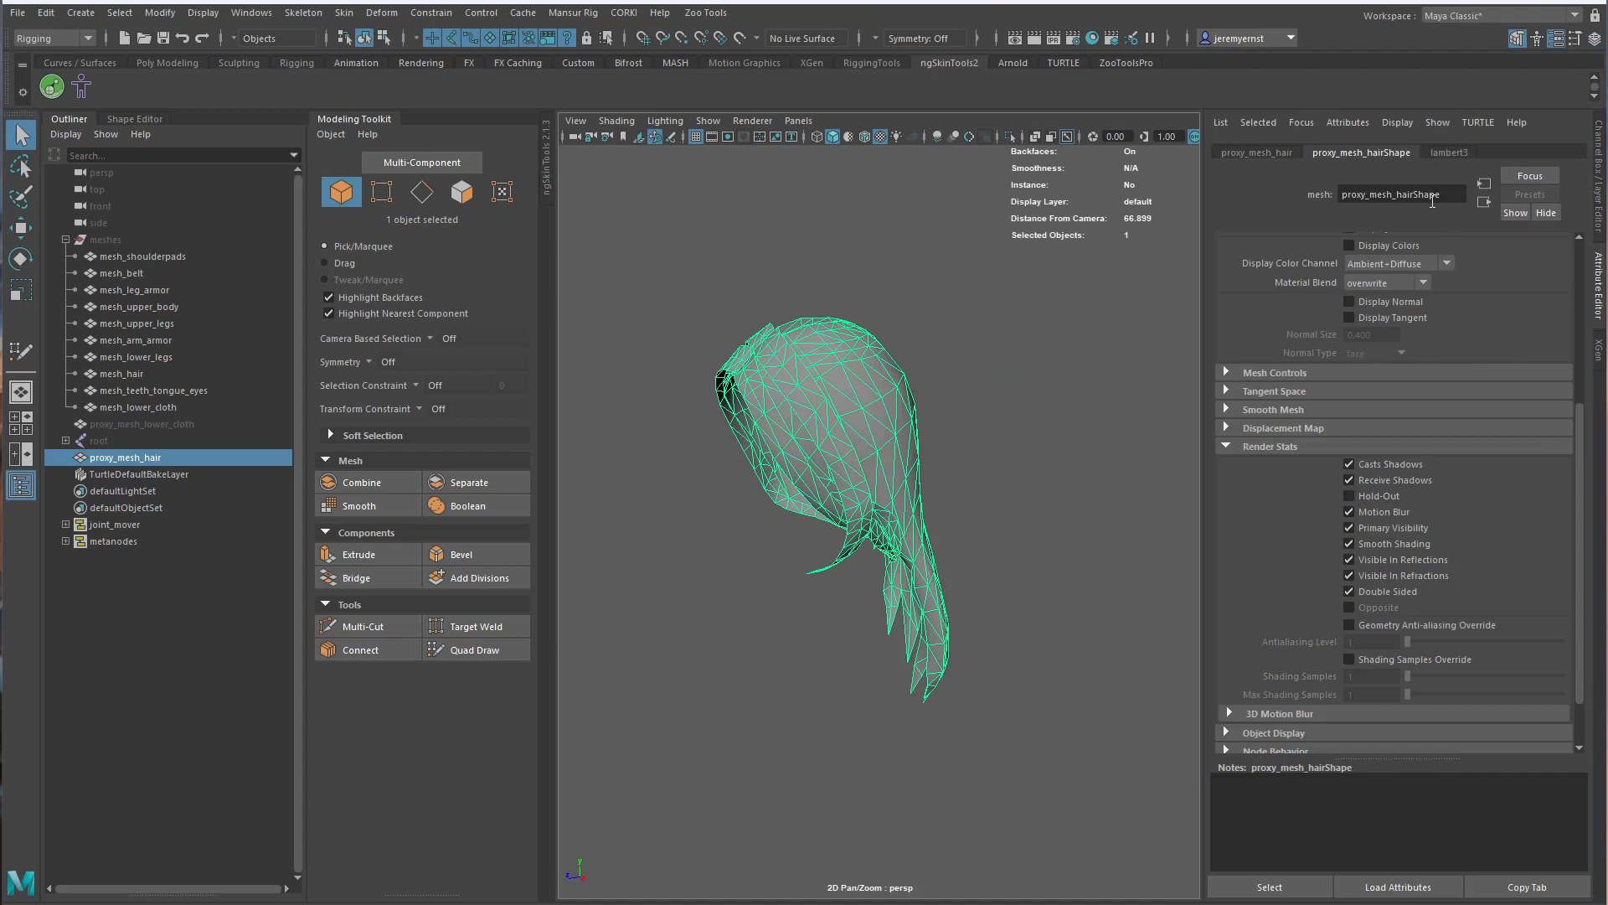
{"action": "left_click", "coordinate": [1451, 153]}
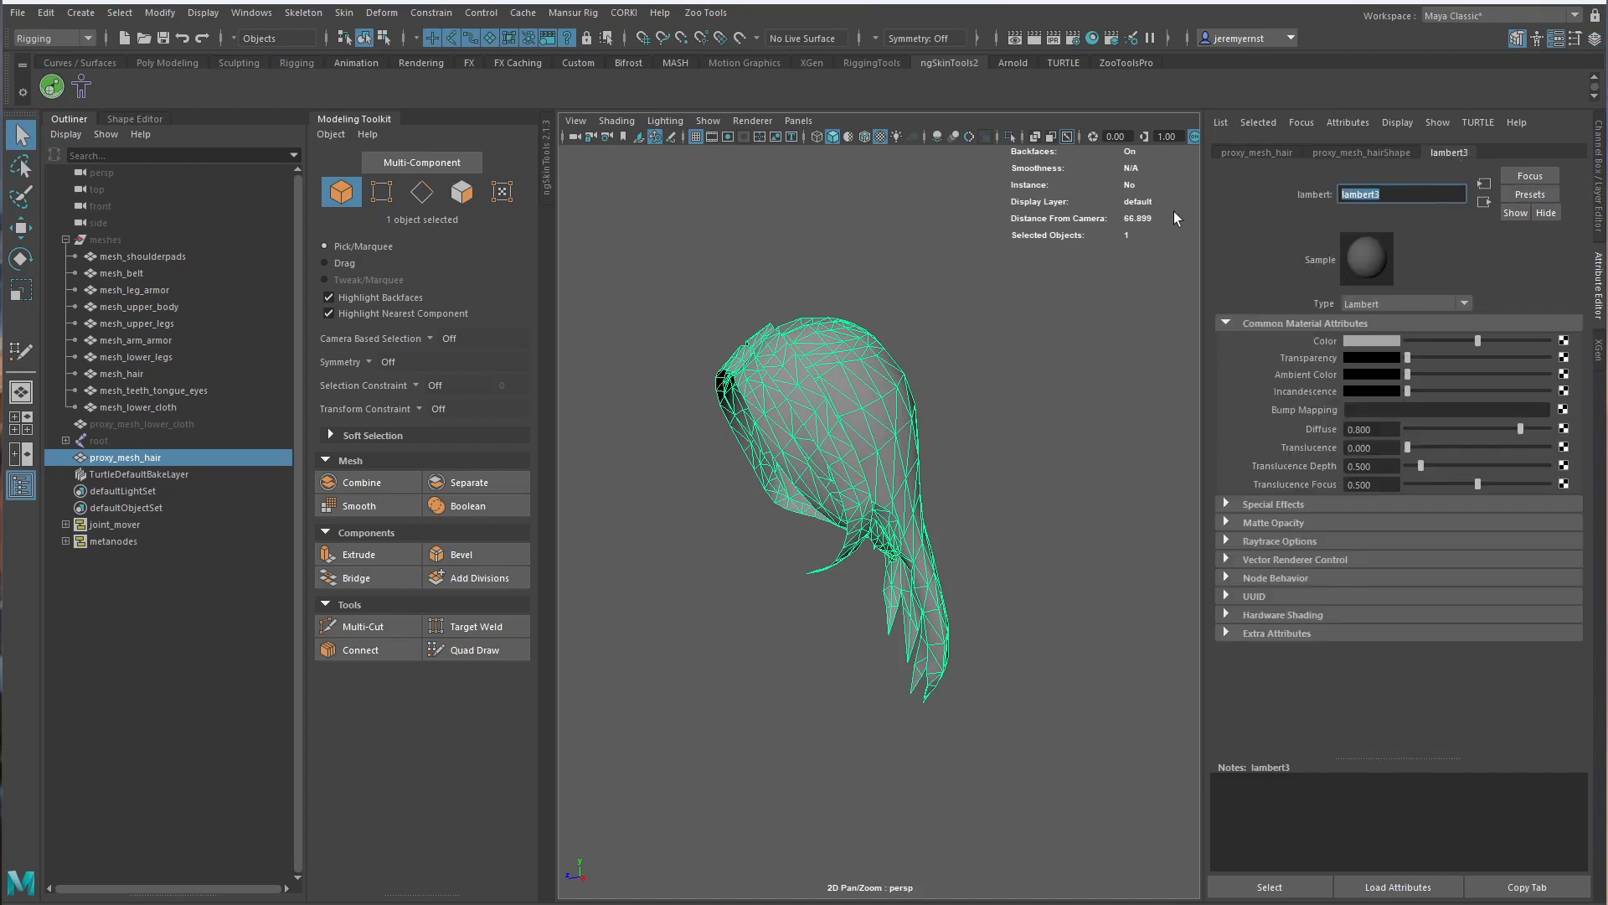
{"action": "type", "text": "sim_hair_m"}
{"action": "key", "text": "Return"}
{"action": "left_click", "coordinate": [913, 379]}
{"action": "left_click_drag", "start_coordinate": [913, 379], "coordinate": [856, 403], "text": "alt"}
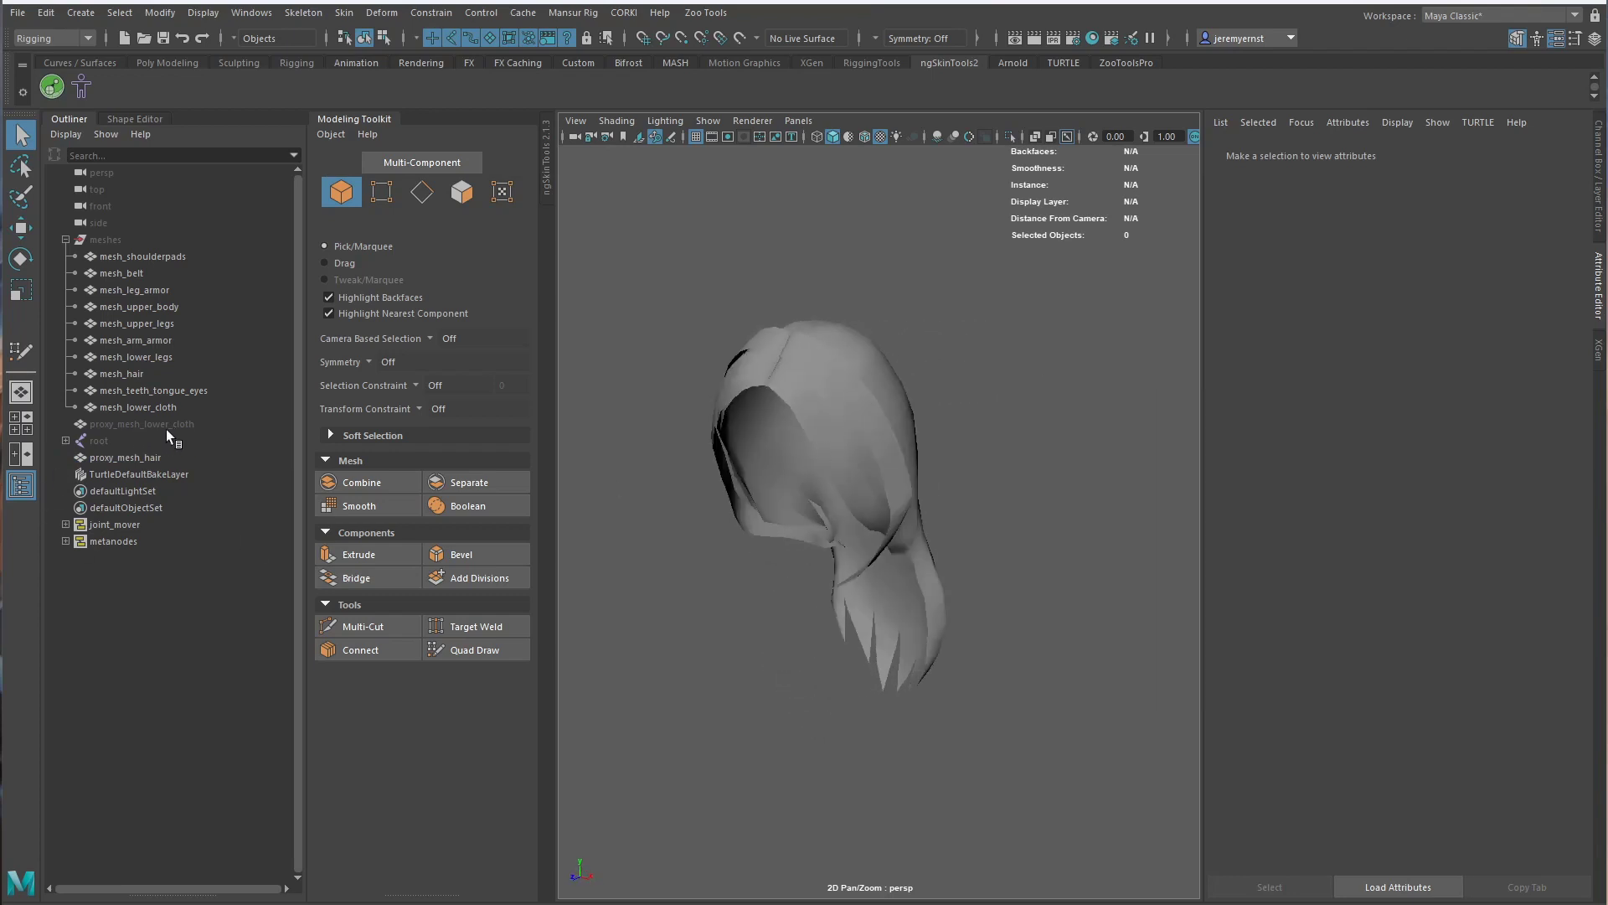
Check the channel values of proxy_mesh_lower_cloth, and reselect and frame proxy_mesh_hair
{"action": "left_click", "coordinate": [143, 423]}
{"action": "left_click", "coordinate": [1602, 197]}
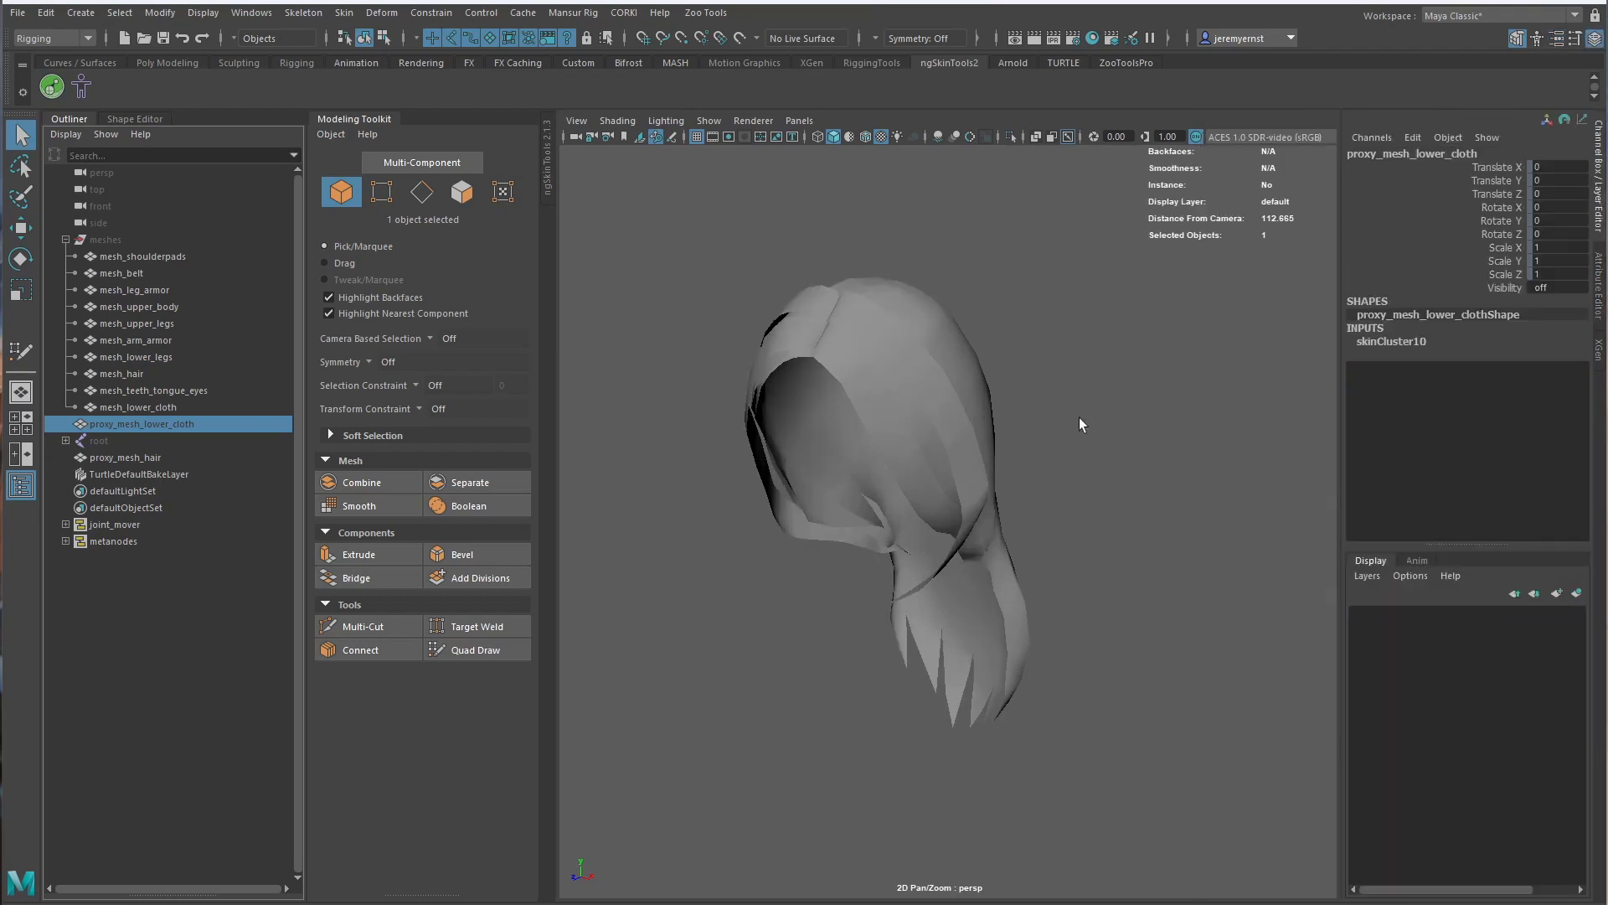
{"action": "left_click", "coordinate": [1054, 569]}
{"action": "key", "text": "f"}
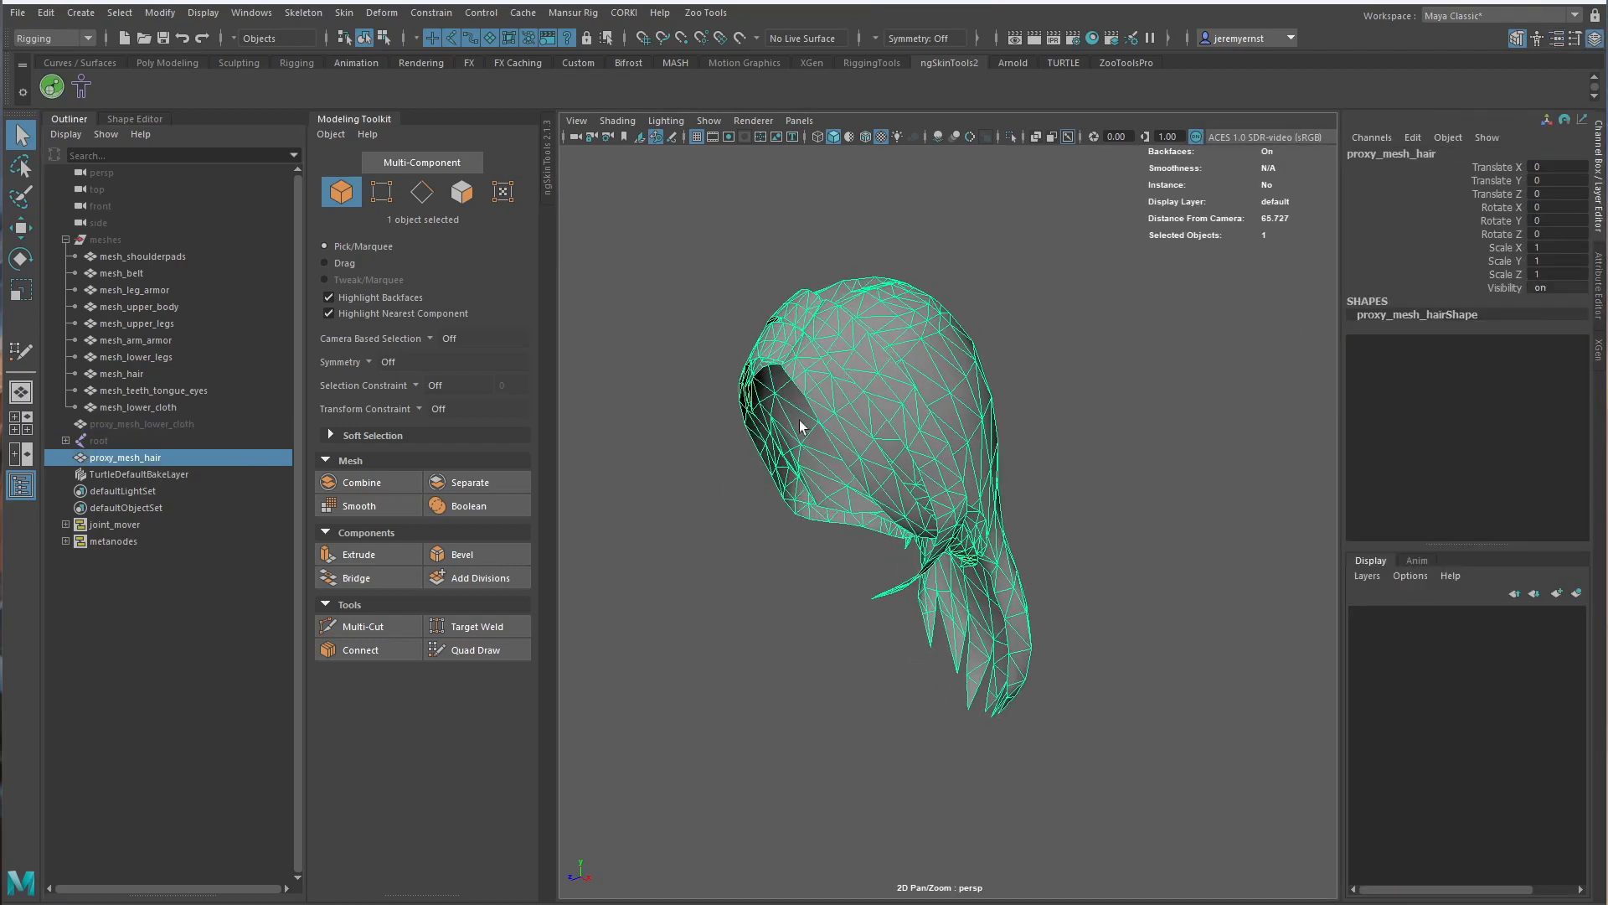
Bind proxy_mesh_hair to the head joint and every hair_chain joint below it
{"action": "left_click", "coordinate": [64, 440]}
{"action": "left_click", "coordinate": [82, 457], "text": "shift"}
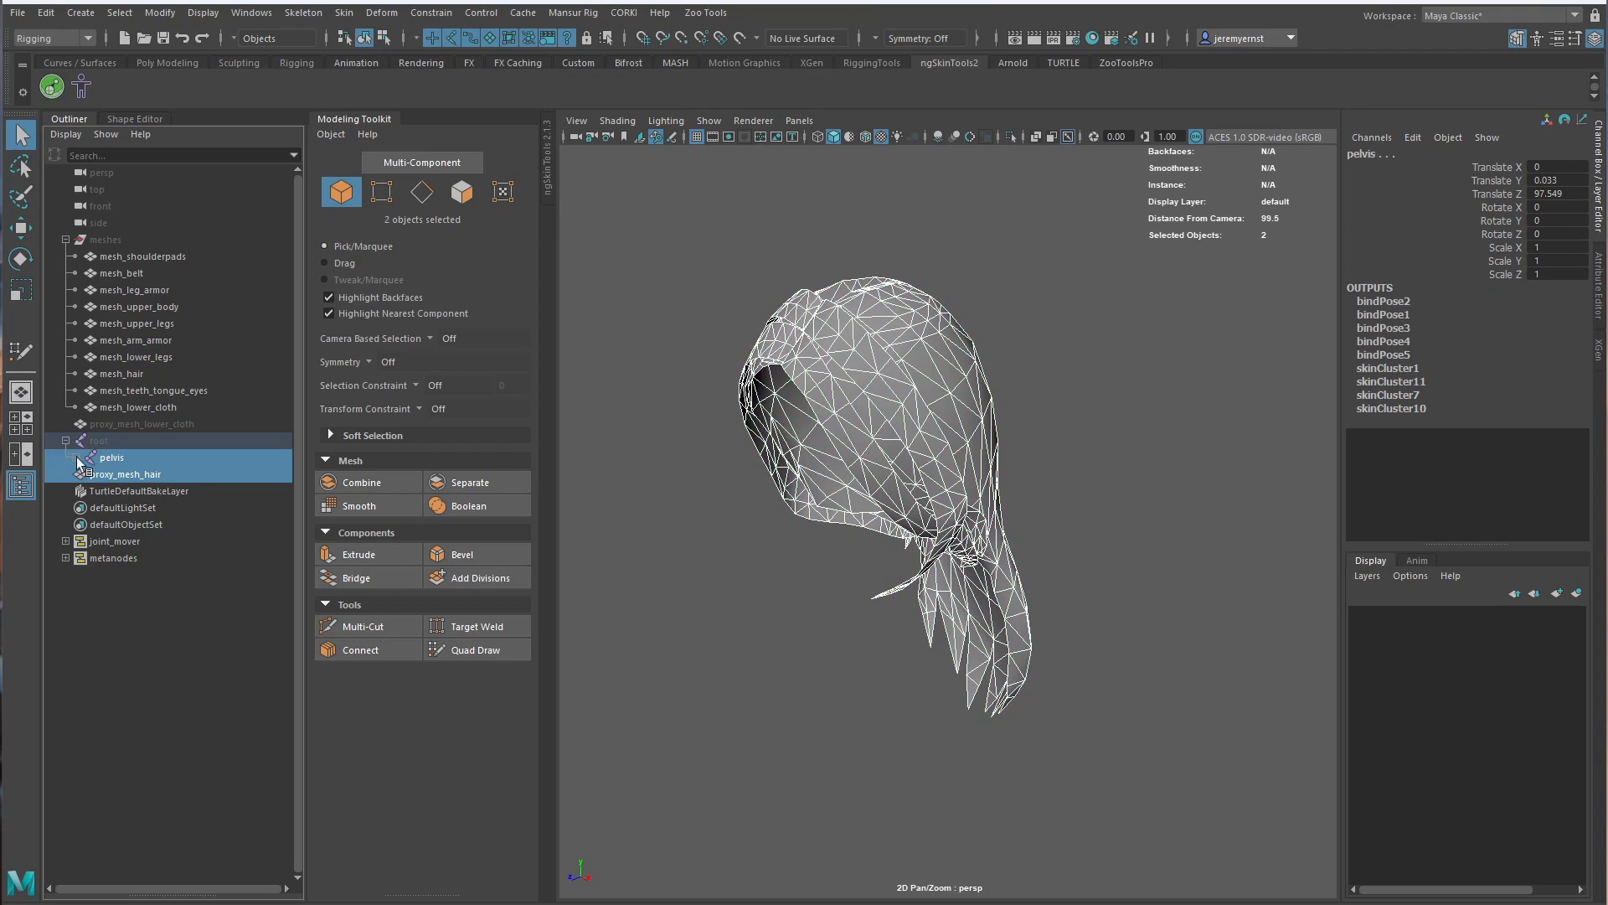
{"action": "left_click", "coordinate": [75, 457], "text": "shift"}
{"action": "scroll", "coordinate": [220, 535], "scroll_direction": "down", "scroll_amount": 10}
{"action": "scroll", "coordinate": [214, 541], "scroll_direction": "down", "scroll_amount": 12}
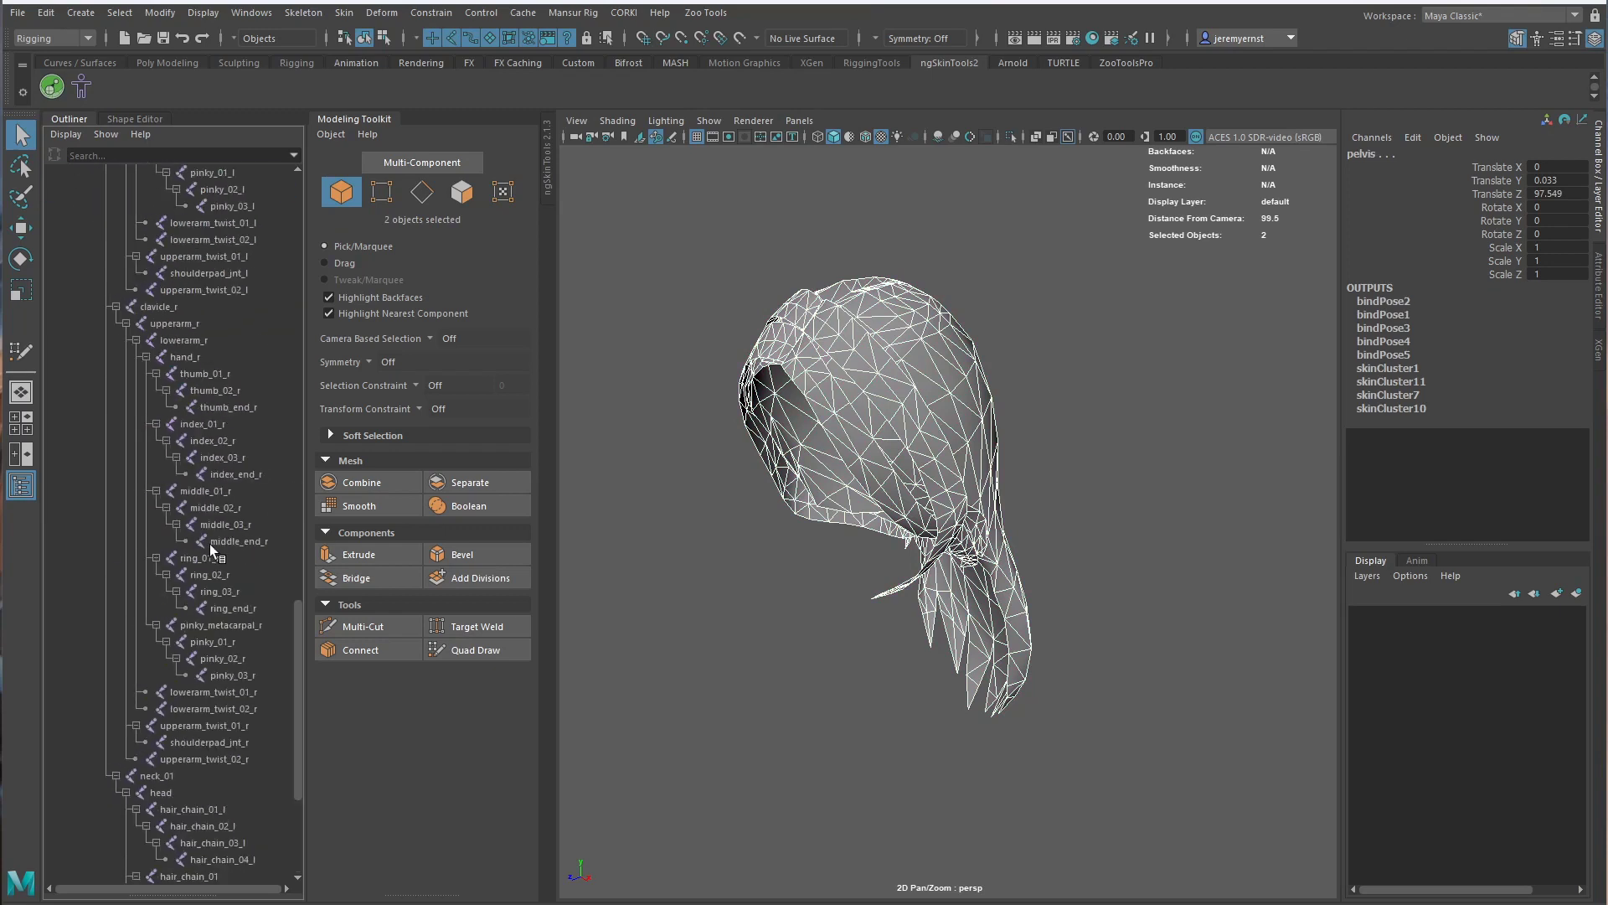
{"action": "mouse_move", "coordinate": [168, 525]}
{"action": "left_mouse_down"}
{"action": "mouse_move", "coordinate": [201, 742]}
{"action": "mouse_move", "coordinate": [220, 766]}
{"action": "left_mouse_up"}
{"action": "left_click", "coordinate": [157, 525], "text": "ctrl"}
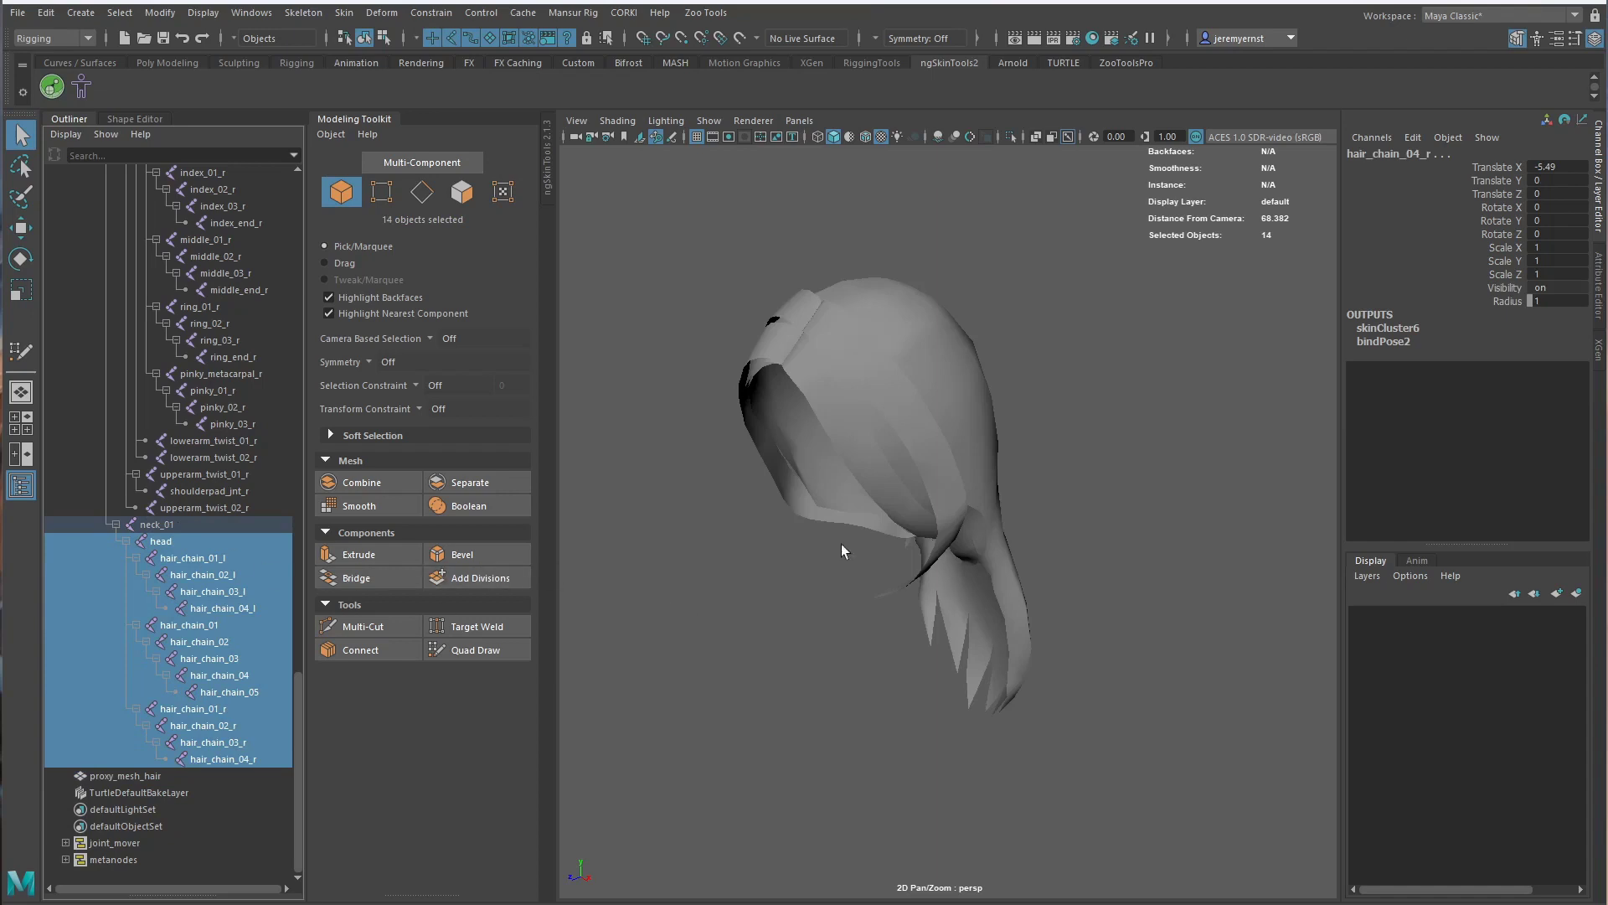
{"action": "left_click", "coordinate": [972, 565], "text": "shift"}
{"action": "left_click", "coordinate": [343, 13]}
{"action": "left_click", "coordinate": [378, 53]}
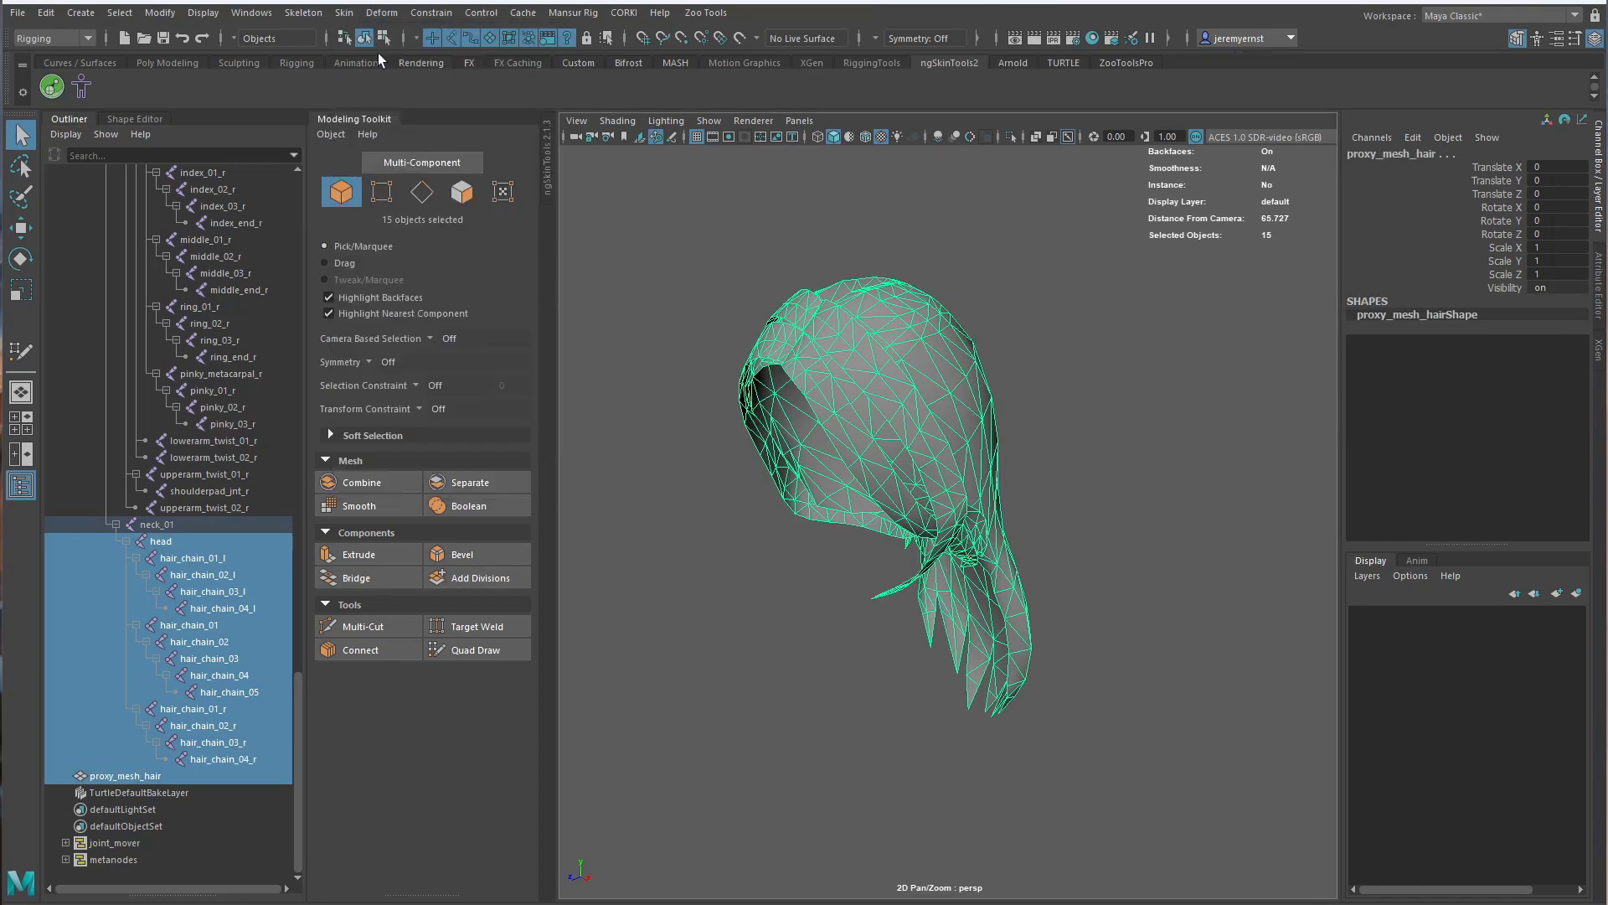
Initialize skinning layers on proxy_mesh_hair and import the weights from mesh_hair.json, mapped by closest point on surface
{"action": "left_click_drag", "start_coordinate": [557, 206], "coordinate": [930, 206]}
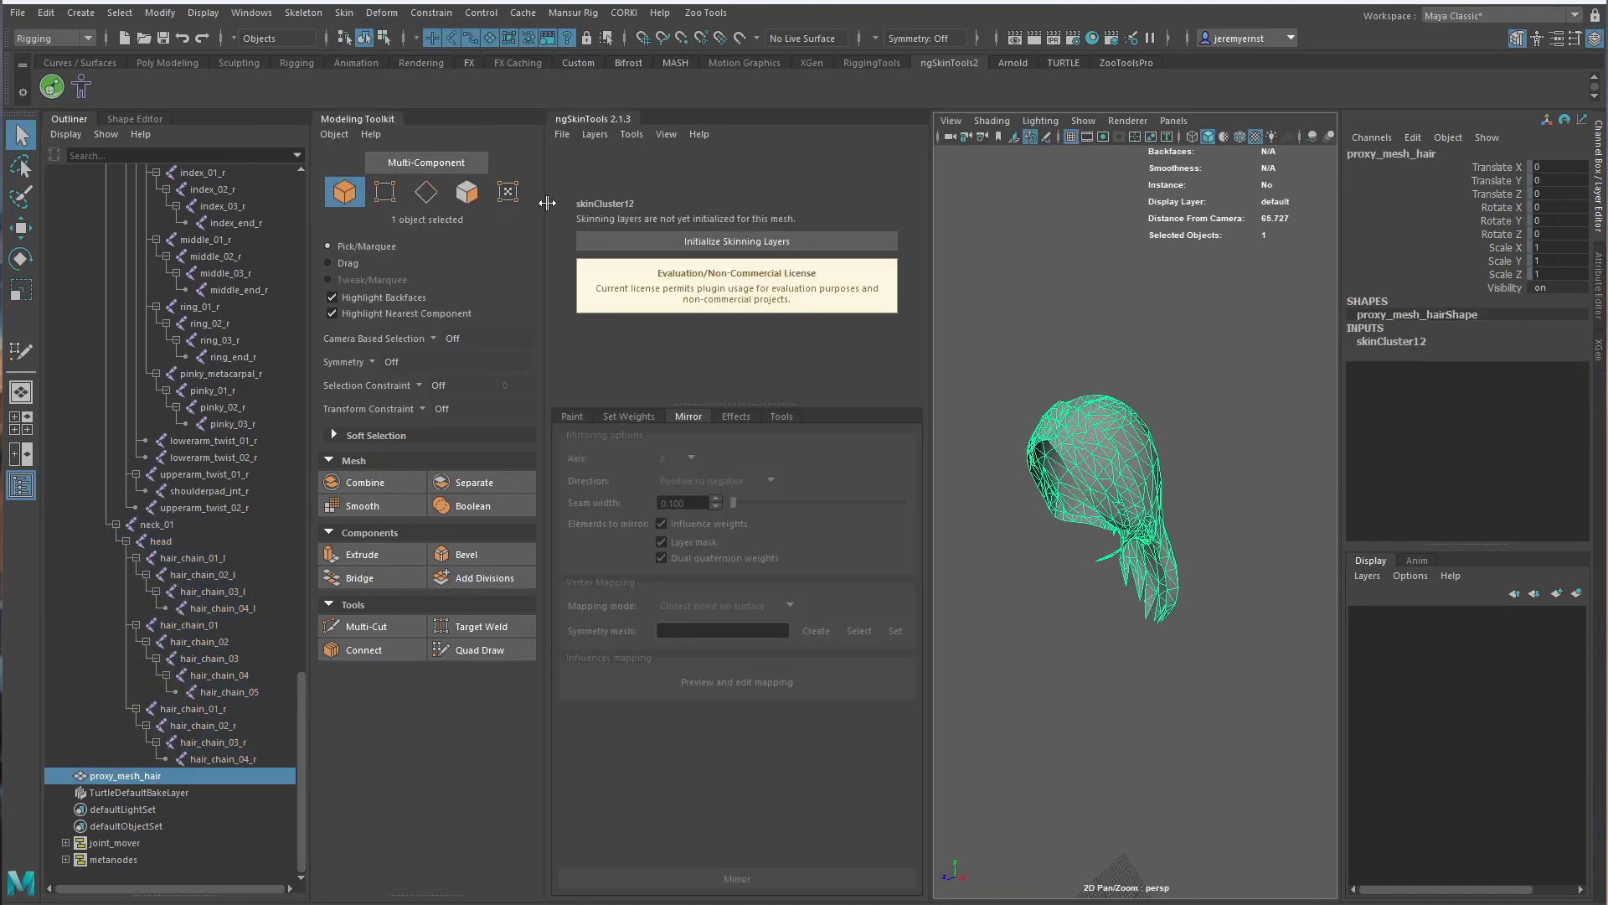
{"action": "left_click", "coordinate": [728, 243]}
{"action": "left_click", "coordinate": [562, 136]}
{"action": "left_click", "coordinate": [591, 180]}
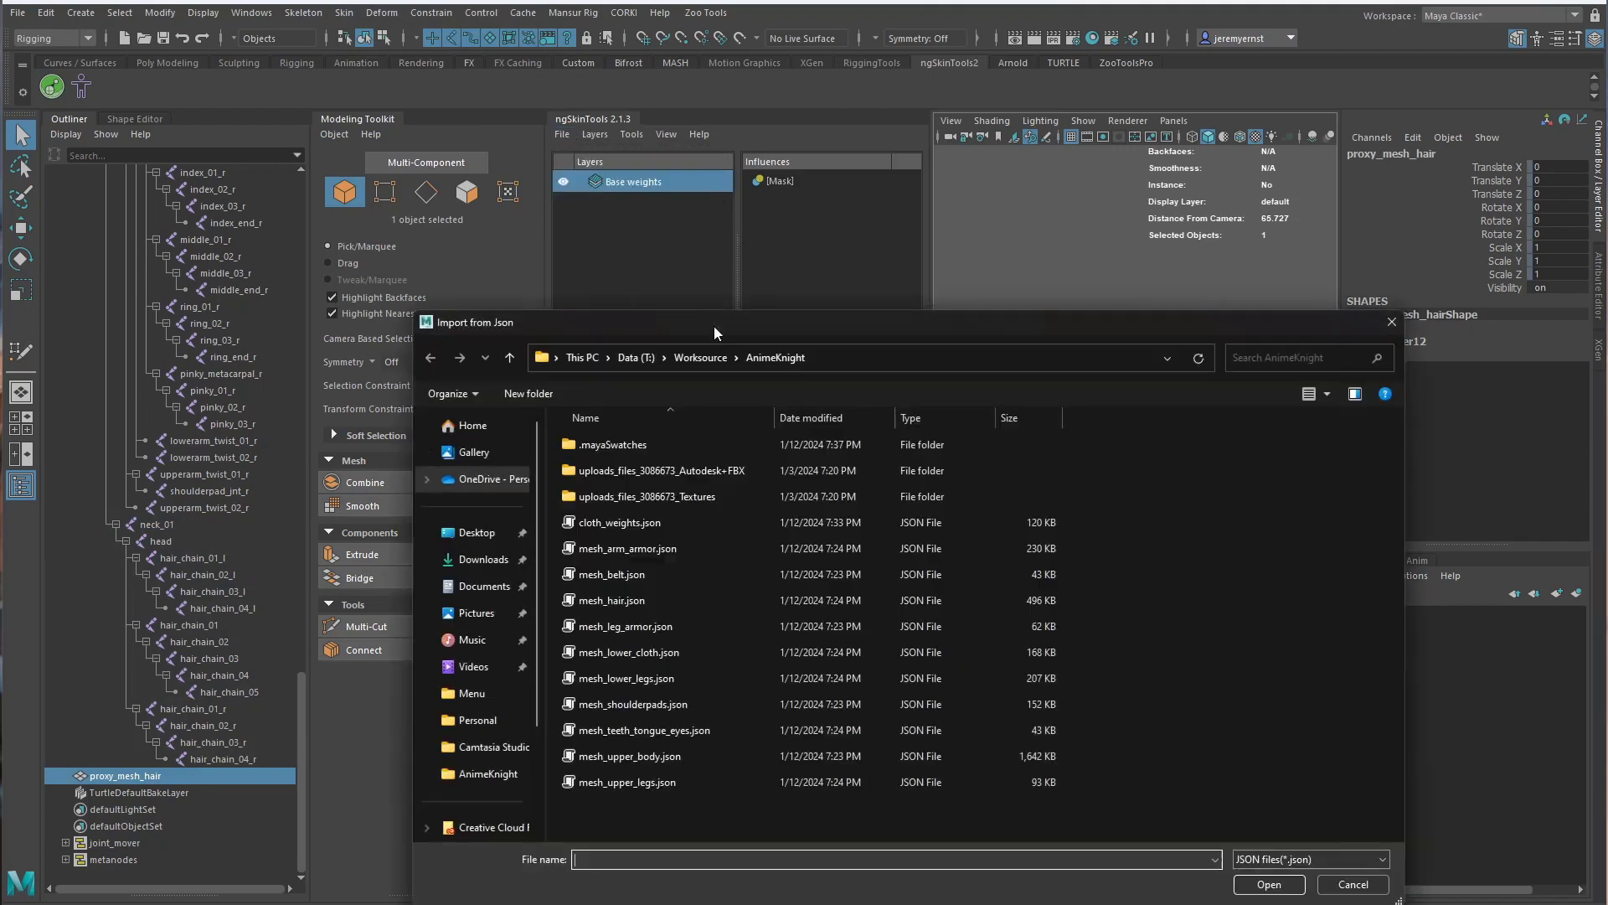
{"action": "double_click", "coordinate": [713, 610]}
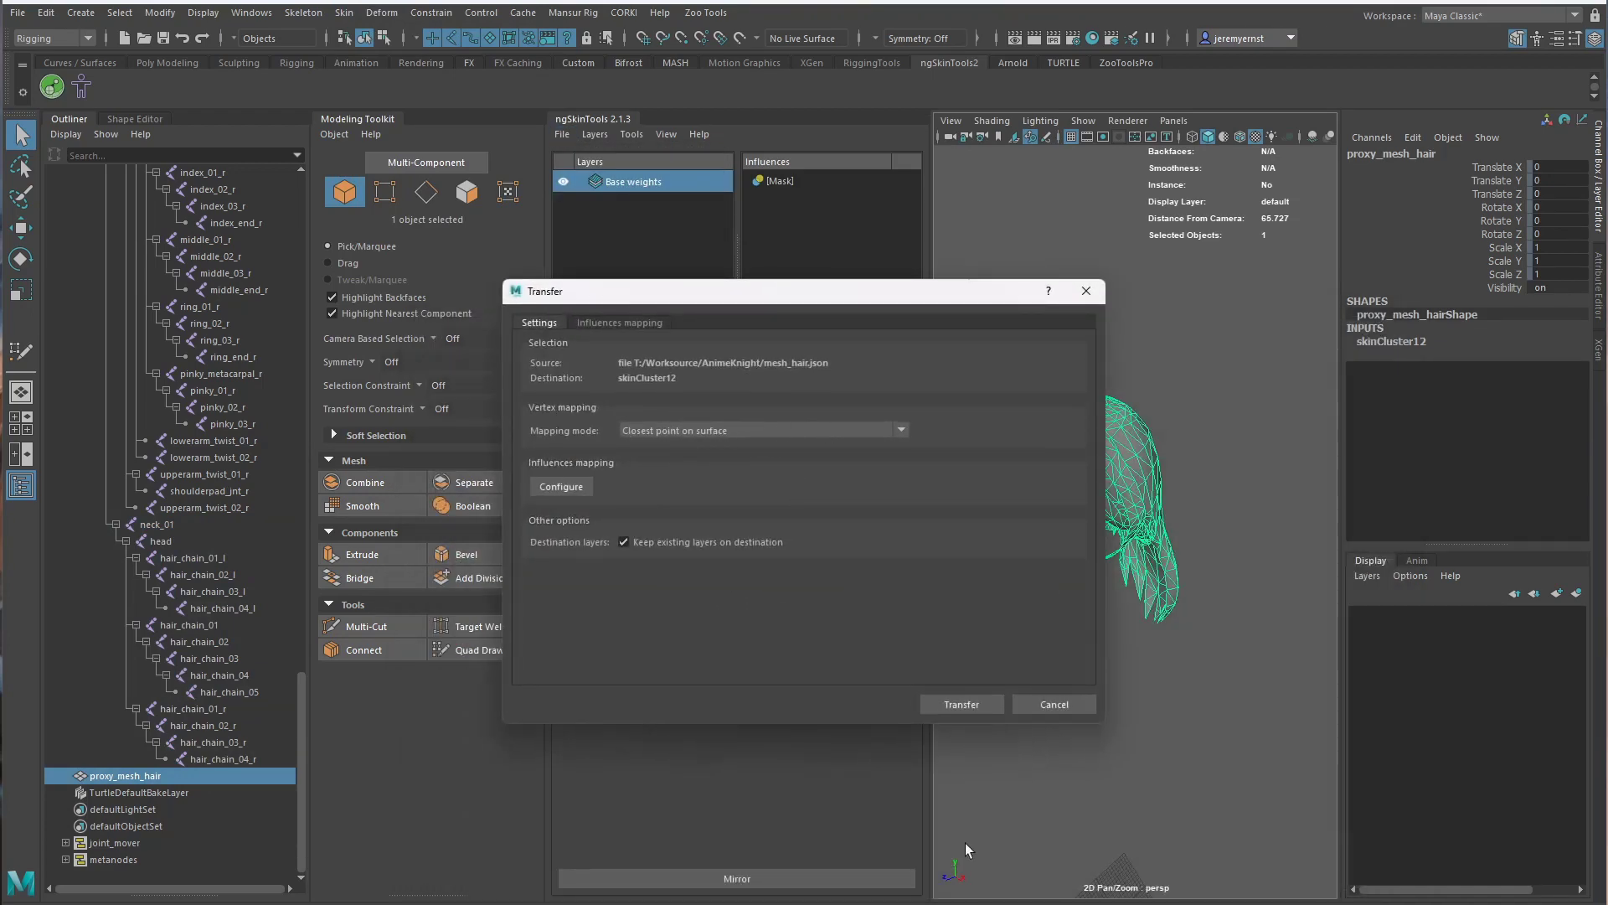
{"action": "left_click", "coordinate": [962, 704]}
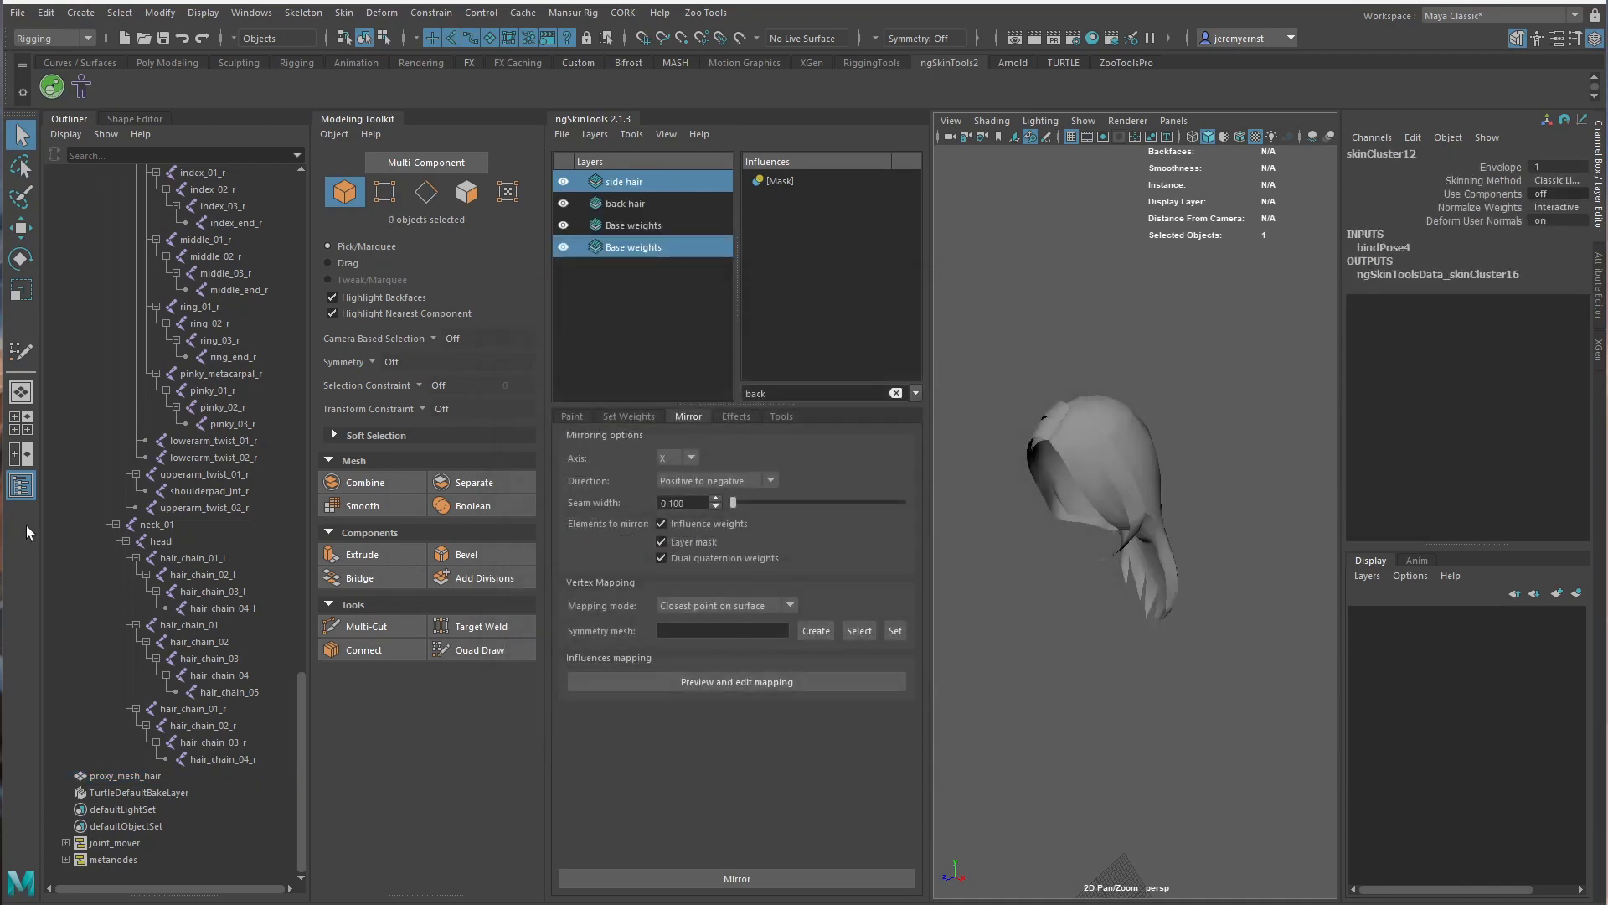
Test the imported weights by rotating all the hair_chain joints, and undo the rotation
{"action": "left_click_drag", "start_coordinate": [208, 568], "coordinate": [211, 754]}
{"action": "key", "text": "e"}
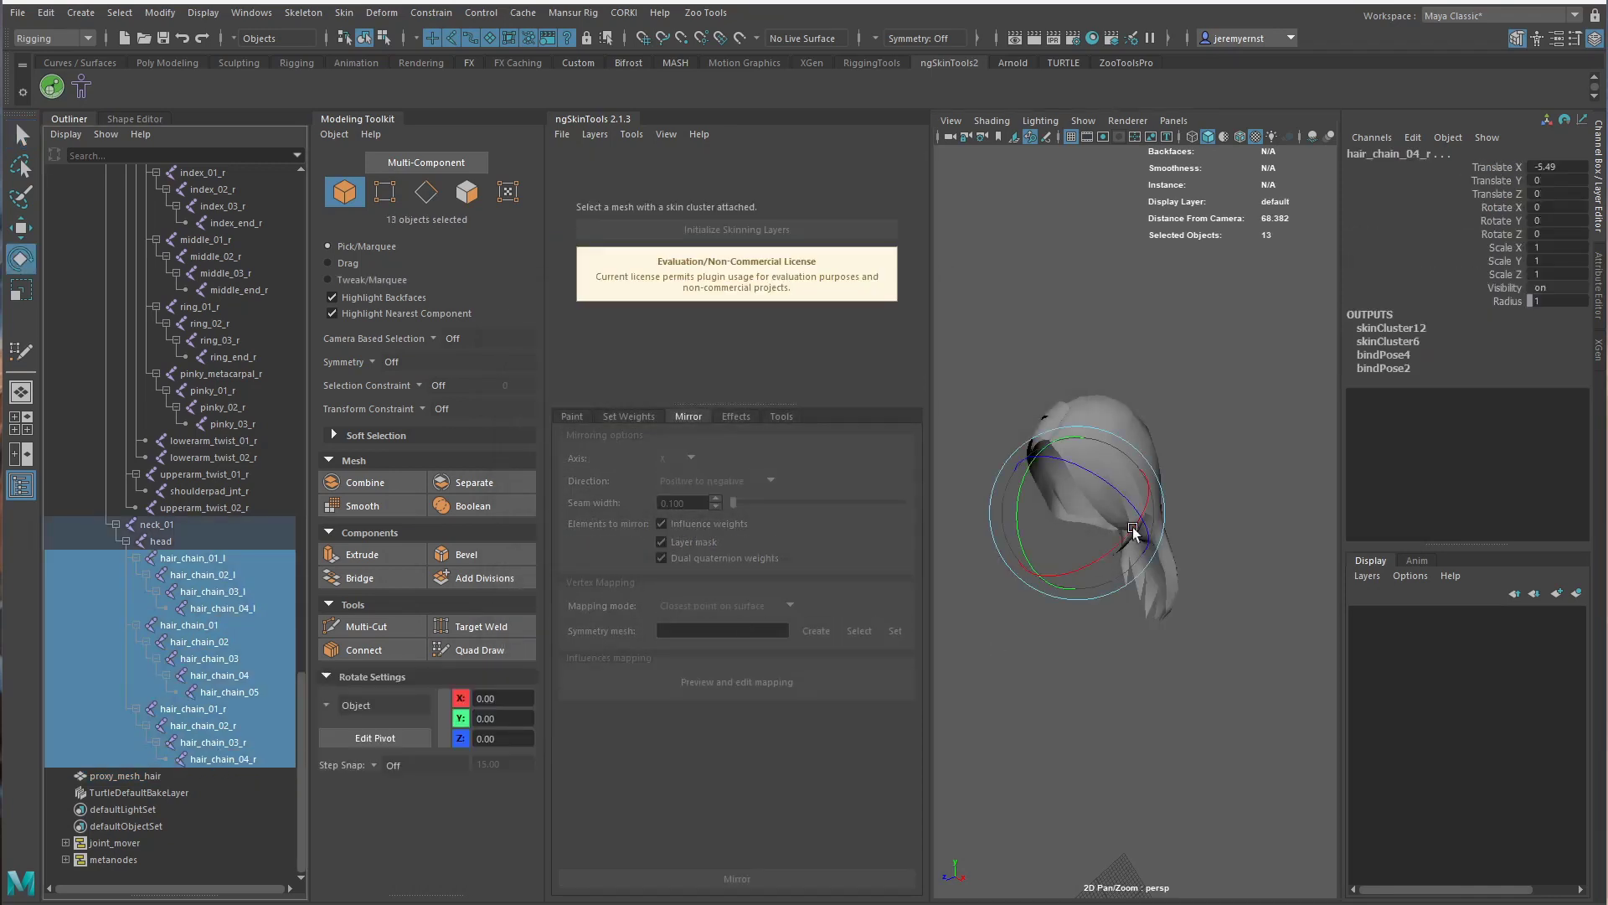
{"action": "left_click_drag", "start_coordinate": [1094, 486], "coordinate": [1431, 614]}
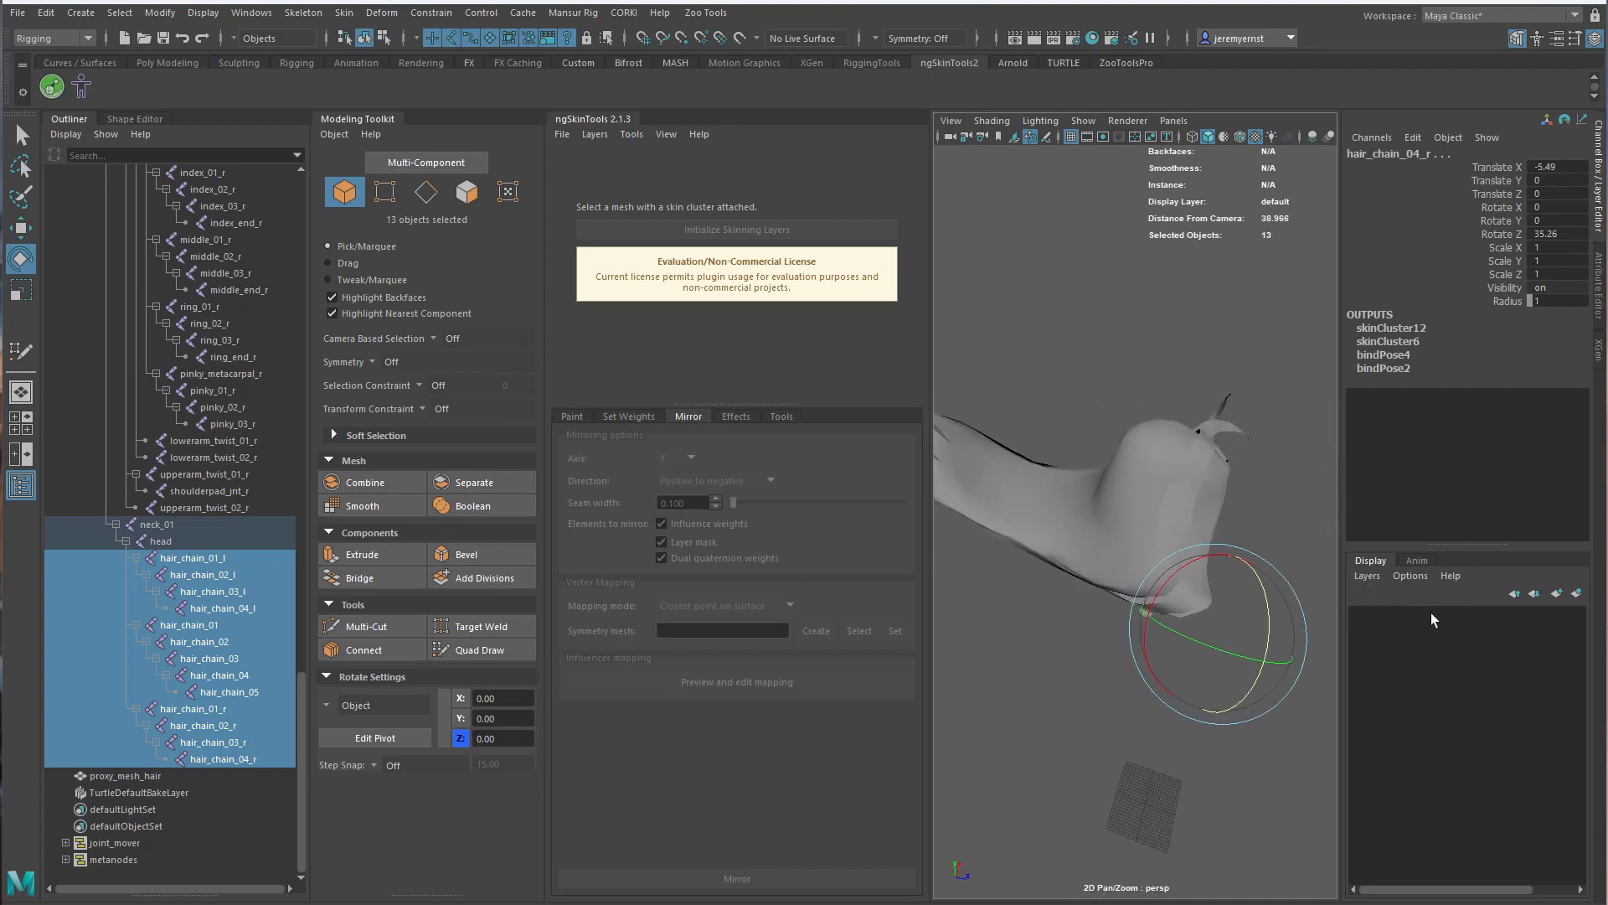
{"action": "key", "text": "ctrl+z"}
Test the side hair by trying rotations on the hair_chain _l and _r joints separately
{"action": "left_click_drag", "start_coordinate": [214, 561], "coordinate": [225, 609]}
{"action": "left_click_drag", "start_coordinate": [1190, 578], "coordinate": [965, 549], "text": "alt"}
{"action": "left_click_drag", "start_coordinate": [1182, 501], "coordinate": [1169, 550], "text": "alt"}
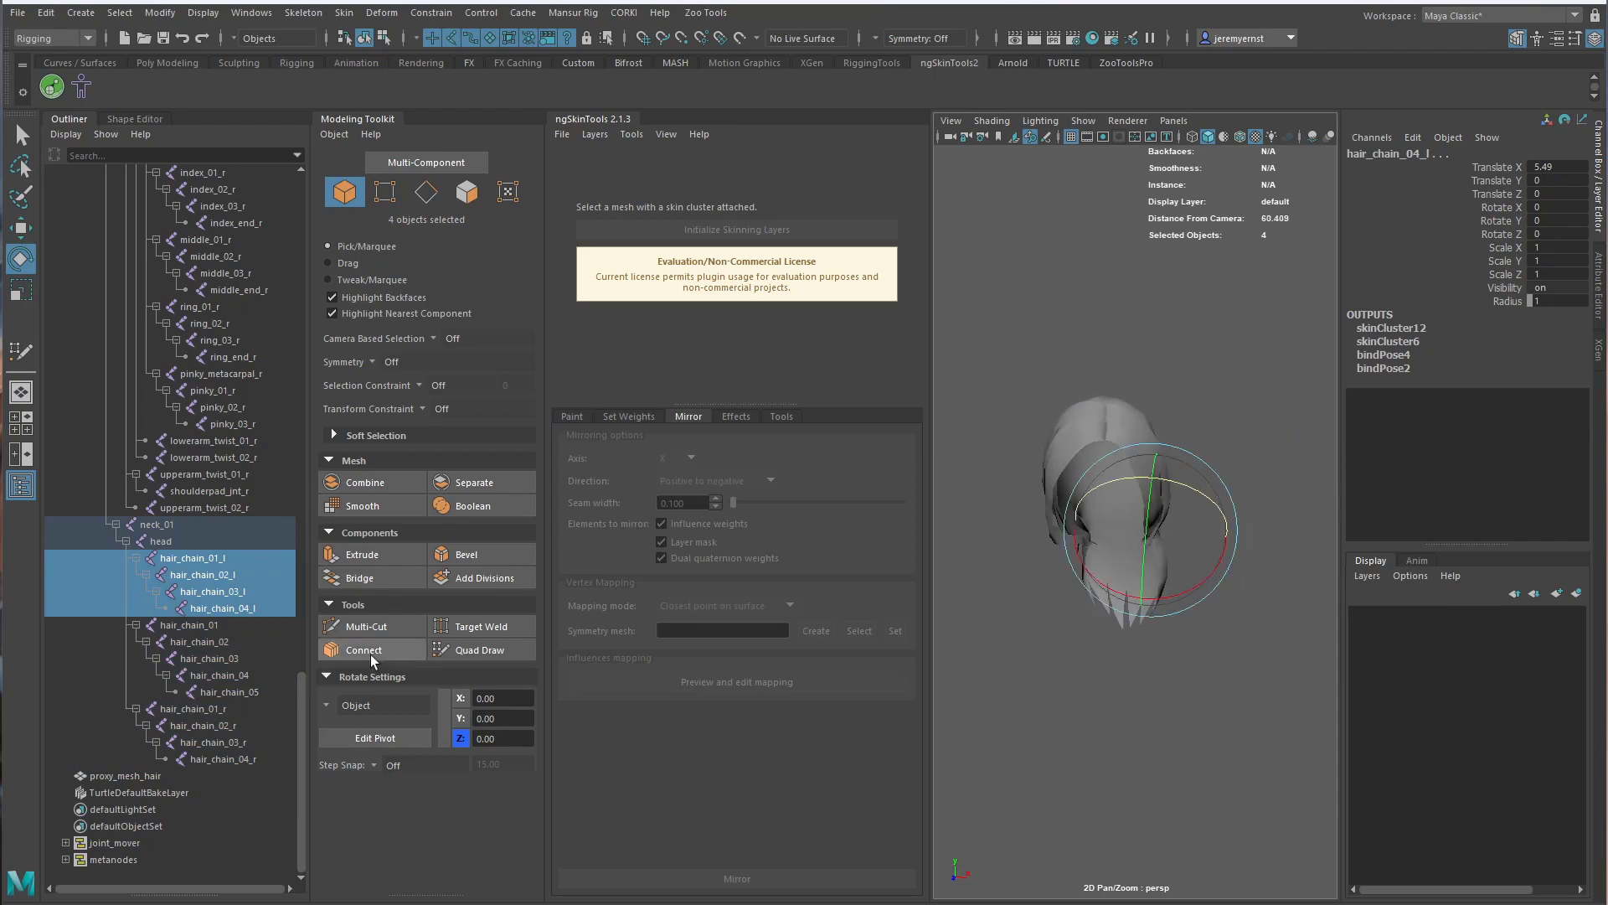
{"action": "left_click_drag", "start_coordinate": [194, 709], "coordinate": [230, 759]}
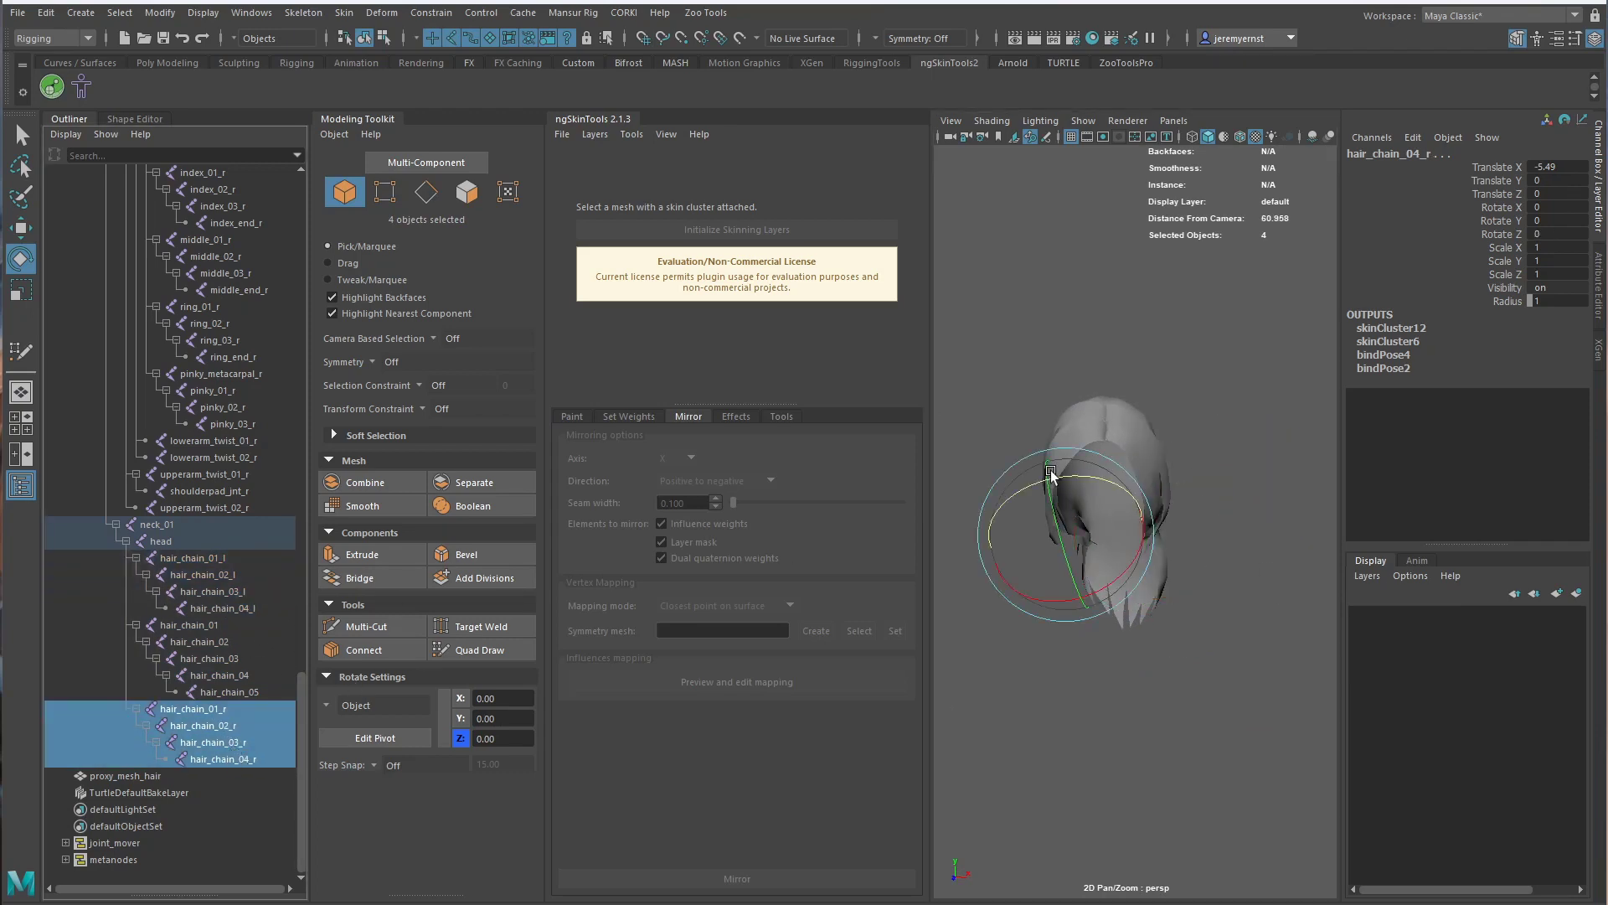
{"action": "left_click_drag", "start_coordinate": [1116, 490], "coordinate": [1130, 499]}
{"action": "left_click_drag", "start_coordinate": [1172, 552], "coordinate": [1104, 563], "text": "alt"}
{"action": "mouse_move", "coordinate": [1040, 486]}
{"action": "left_mouse_down"}
{"action": "mouse_move", "coordinate": [1077, 474]}
{"action": "mouse_move", "coordinate": [1060, 476]}
{"action": "left_mouse_up"}
Activate weight painting on the side hair layer of proxy_mesh_hair
{"action": "left_click", "coordinate": [1128, 537]}
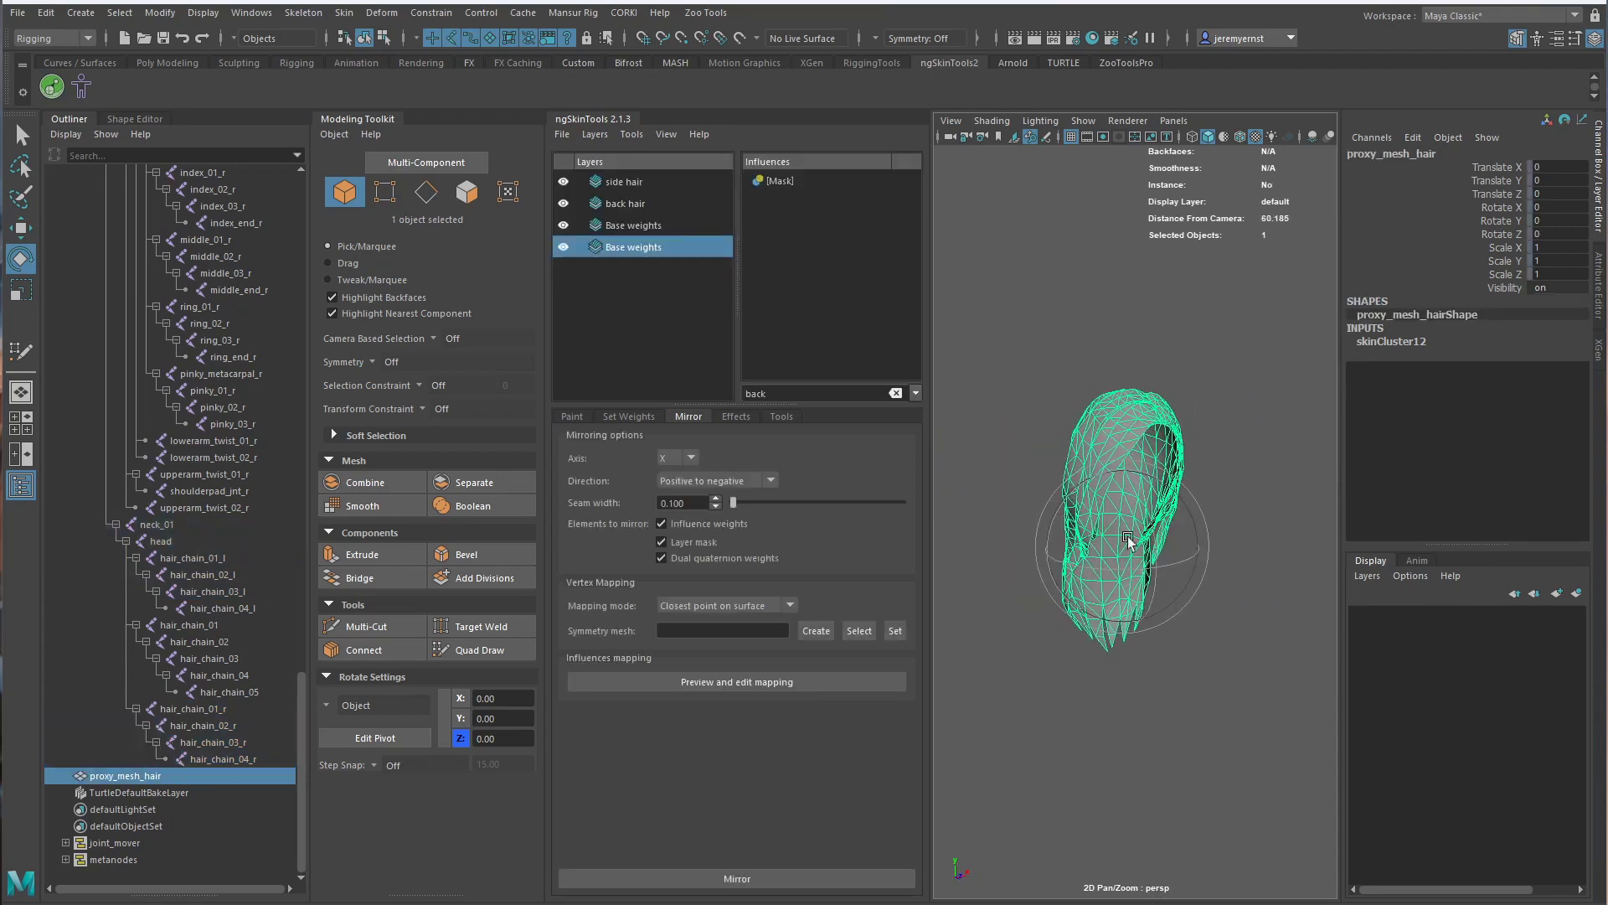
{"action": "left_click", "coordinate": [647, 181]}
{"action": "left_click", "coordinate": [572, 416]}
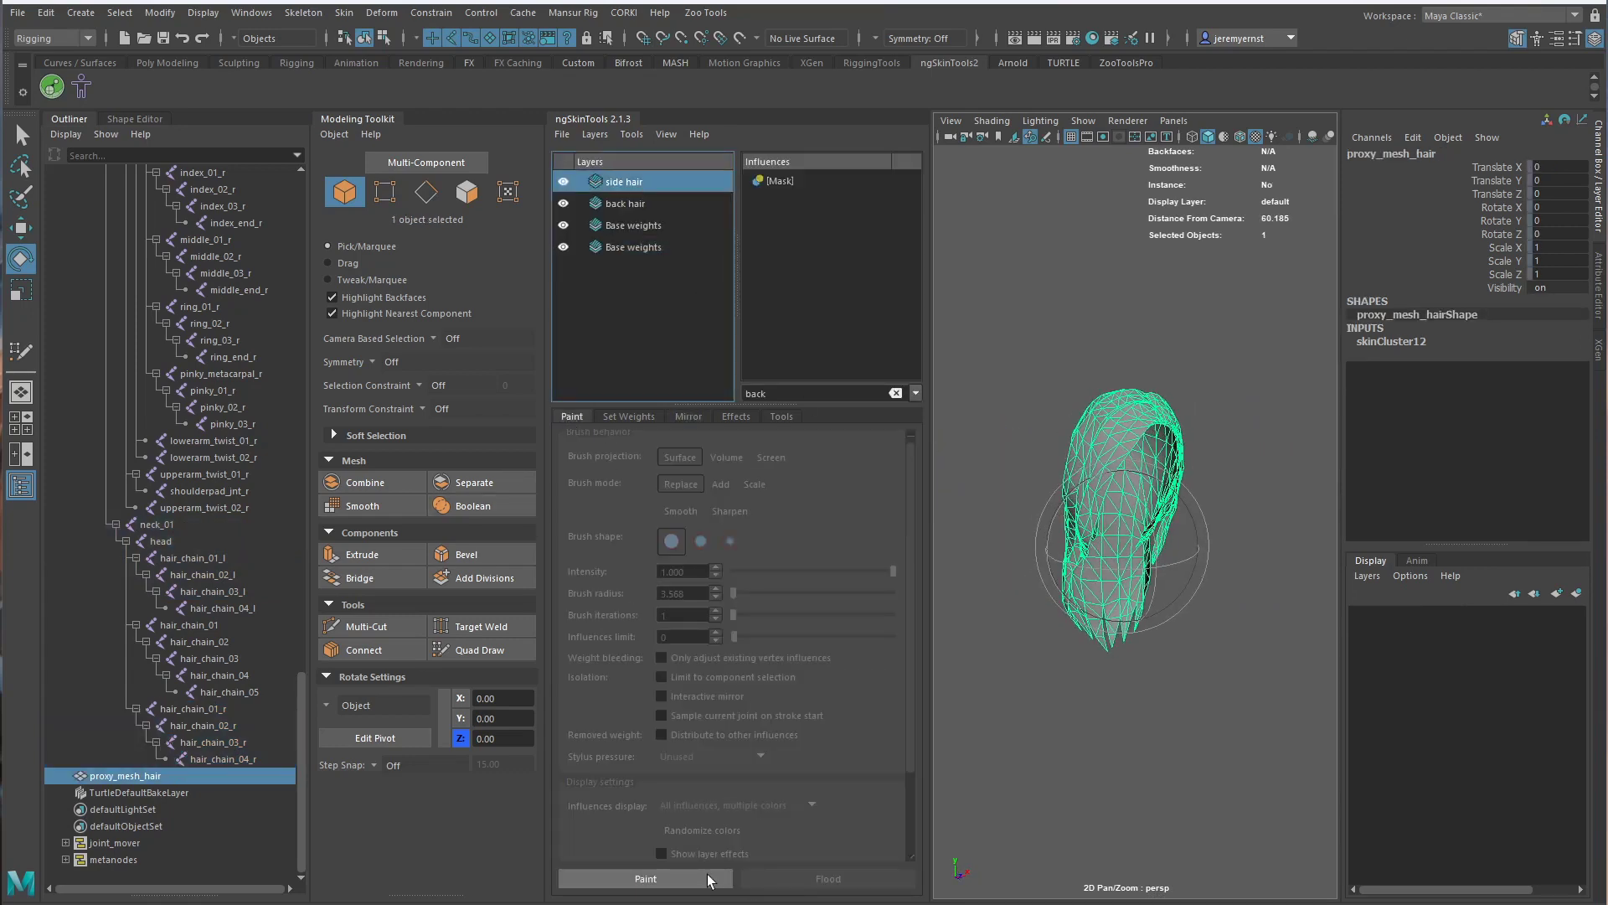
{"action": "left_click", "coordinate": [670, 878]}
{"action": "left_click_drag", "start_coordinate": [1171, 609], "coordinate": [1146, 628], "text": "alt"}
{"action": "scroll", "coordinate": [1146, 637], "scroll_direction": "up", "scroll_amount": 5}
{"action": "scroll", "coordinate": [1145, 661], "scroll_direction": "down", "scroll_amount": 4}
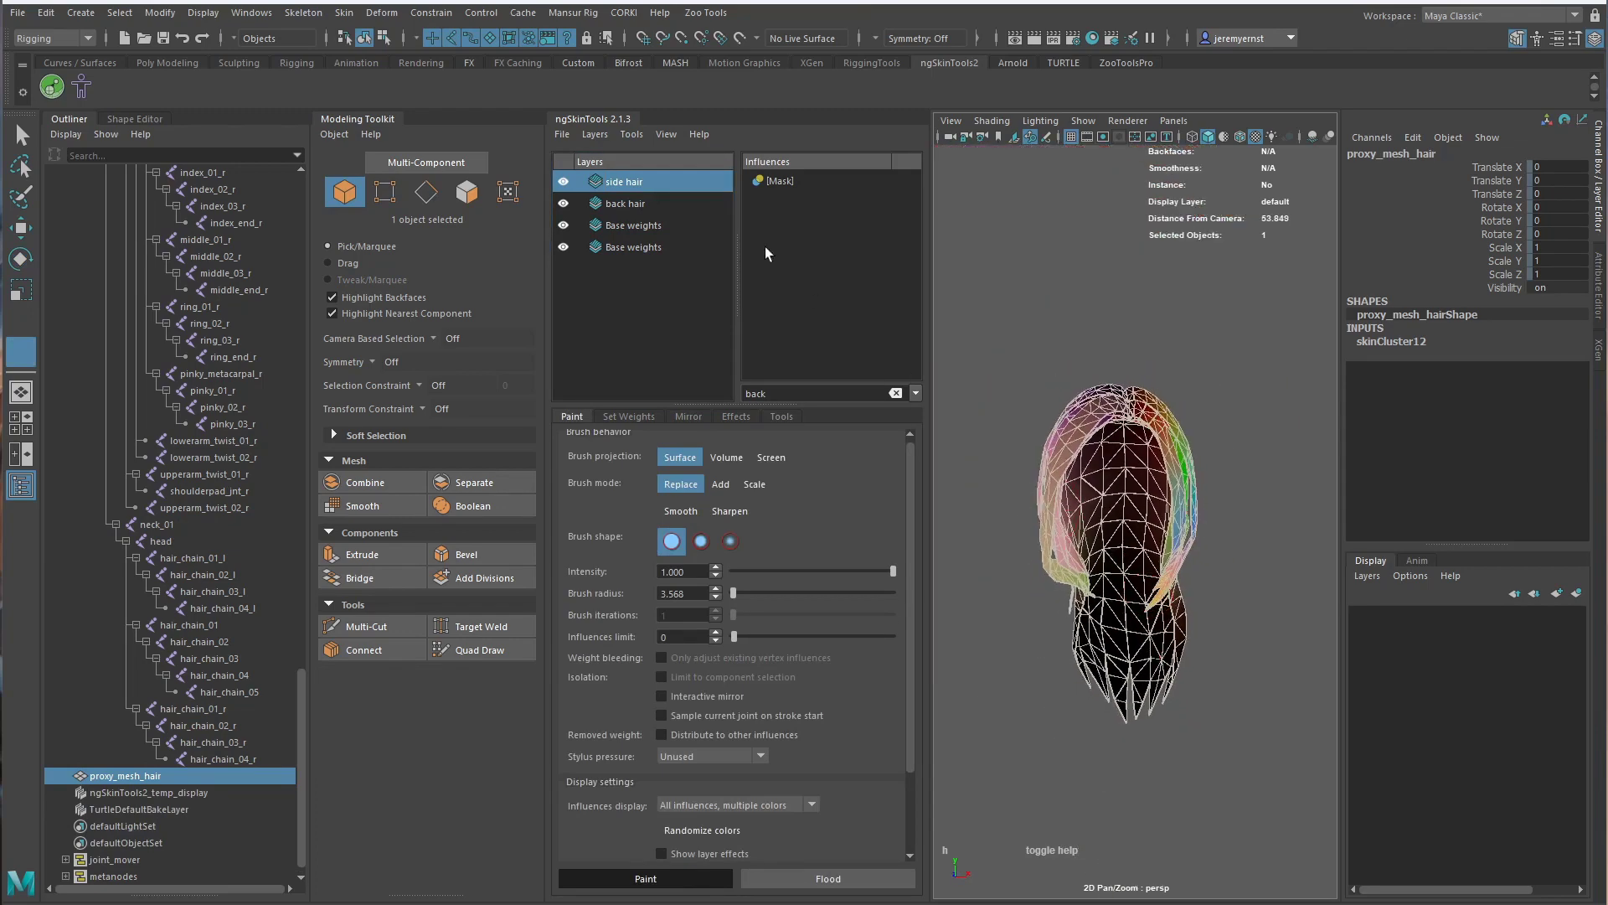
Examine the side hair layer's mask on the mesh and clear the influence filter to list all joints
{"action": "left_click", "coordinate": [803, 186]}
{"action": "left_click_drag", "start_coordinate": [1057, 519], "coordinate": [1169, 488], "text": "alt"}
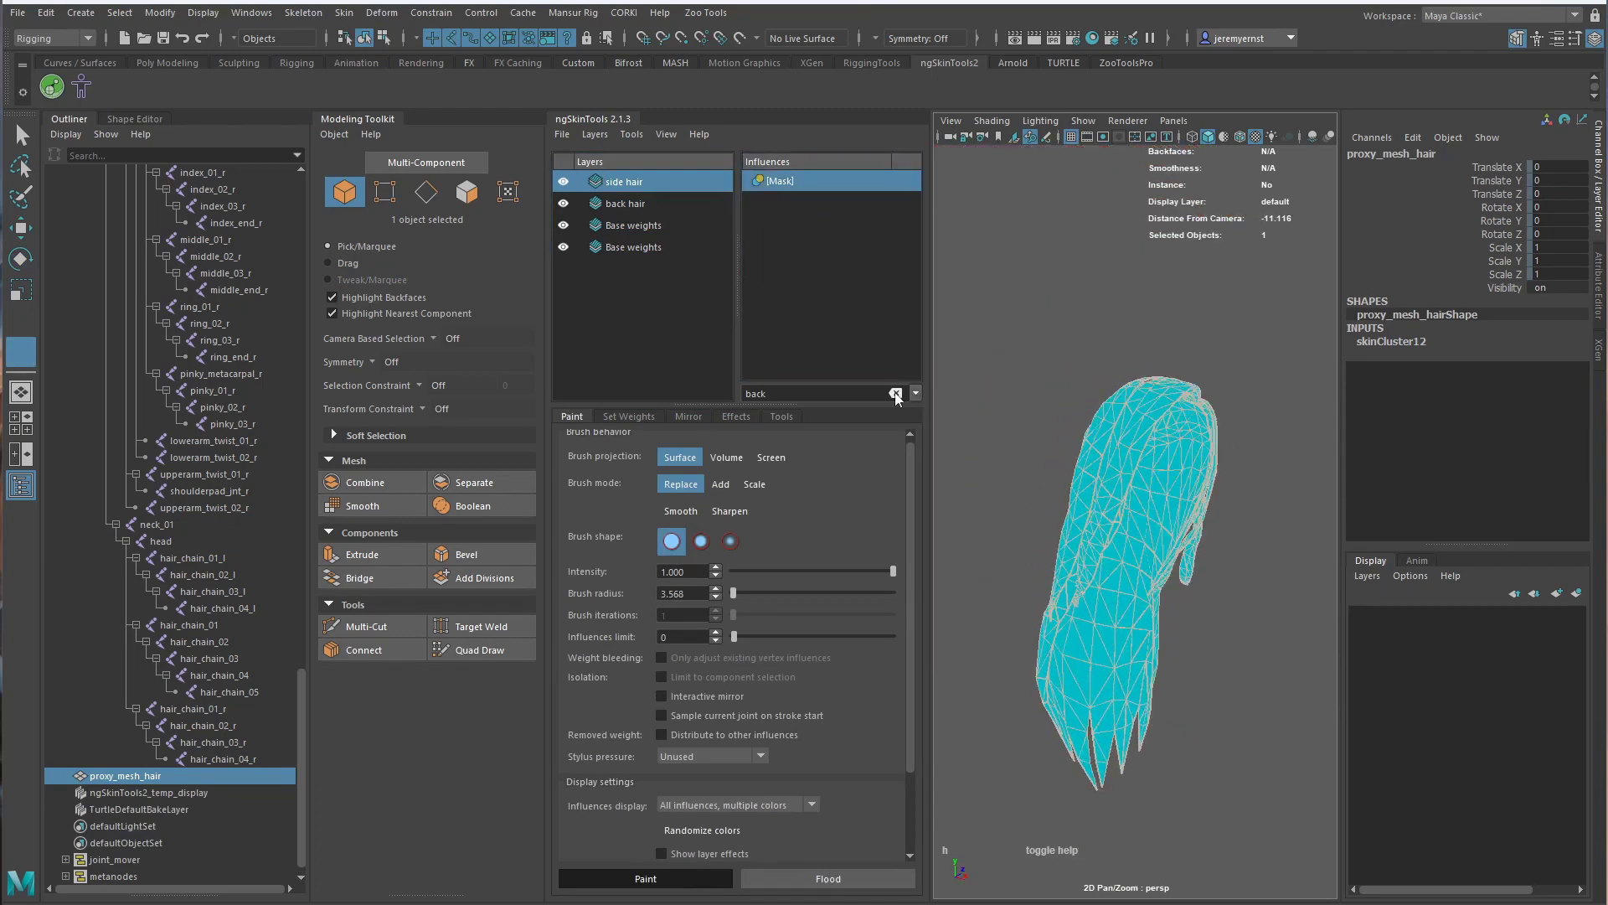
{"action": "left_click", "coordinate": [895, 393]}
{"action": "left_click_drag", "start_coordinate": [1154, 549], "coordinate": [1017, 506], "text": "alt"}
{"action": "left_click_drag", "start_coordinate": [1098, 649], "coordinate": [1292, 683], "text": "alt"}
Pick the hair_chain_01_r influence and set the influences display to current influence, grayscale
{"action": "left_click", "coordinate": [800, 223]}
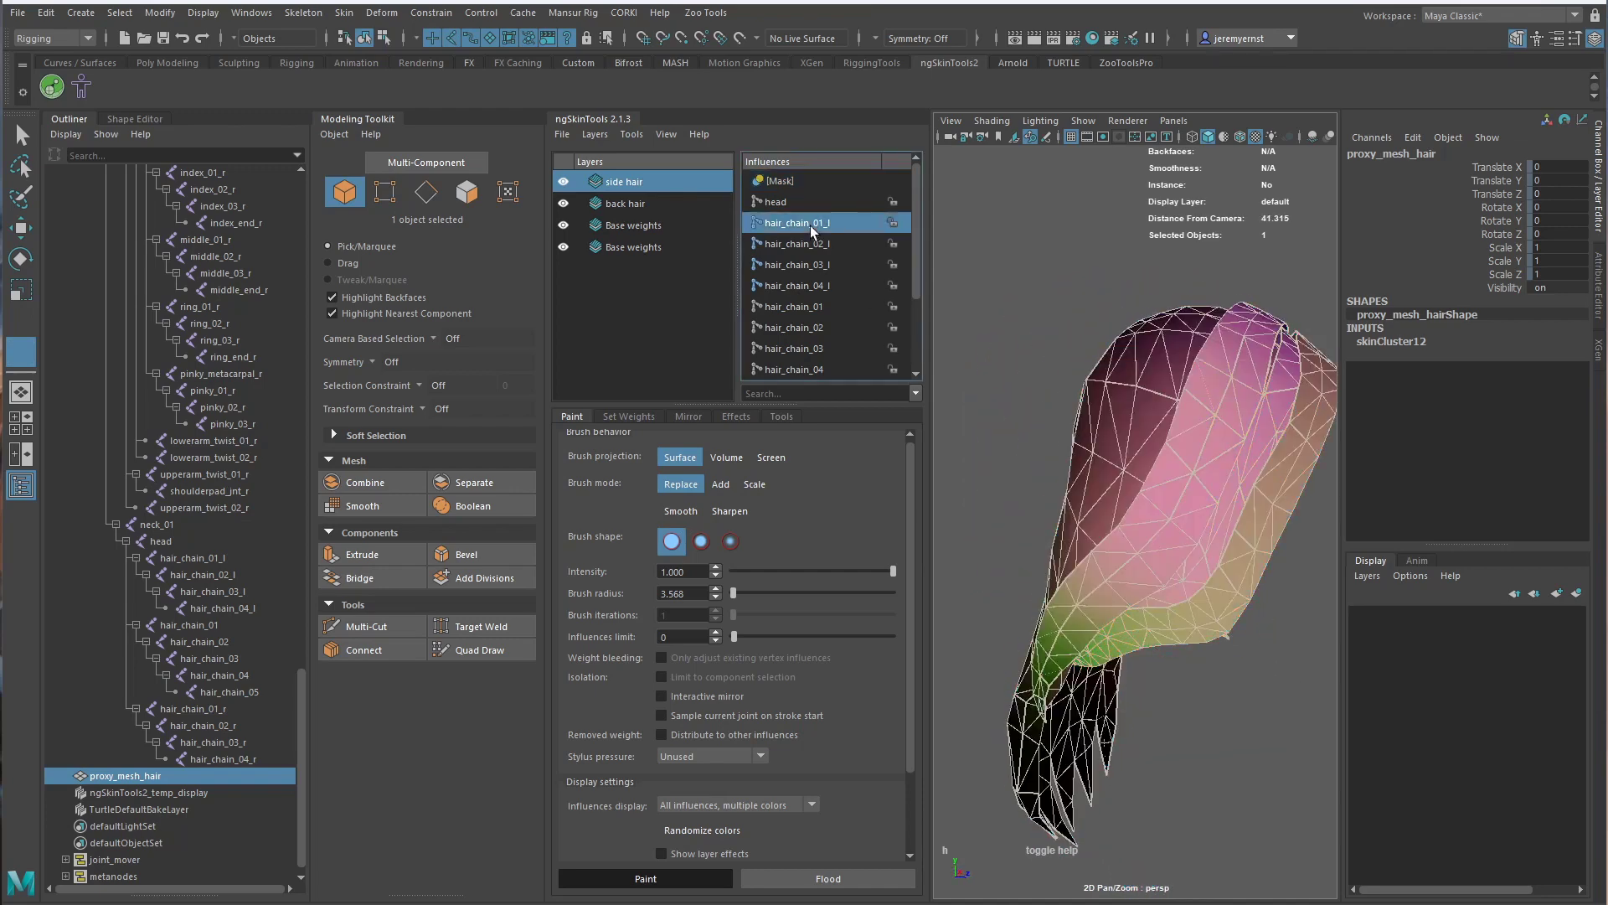
{"action": "scroll", "coordinate": [800, 328], "scroll_direction": "down", "scroll_amount": 3}
{"action": "left_click", "coordinate": [810, 308]}
{"action": "scroll", "coordinate": [1102, 539], "scroll_direction": "up", "scroll_amount": 5}
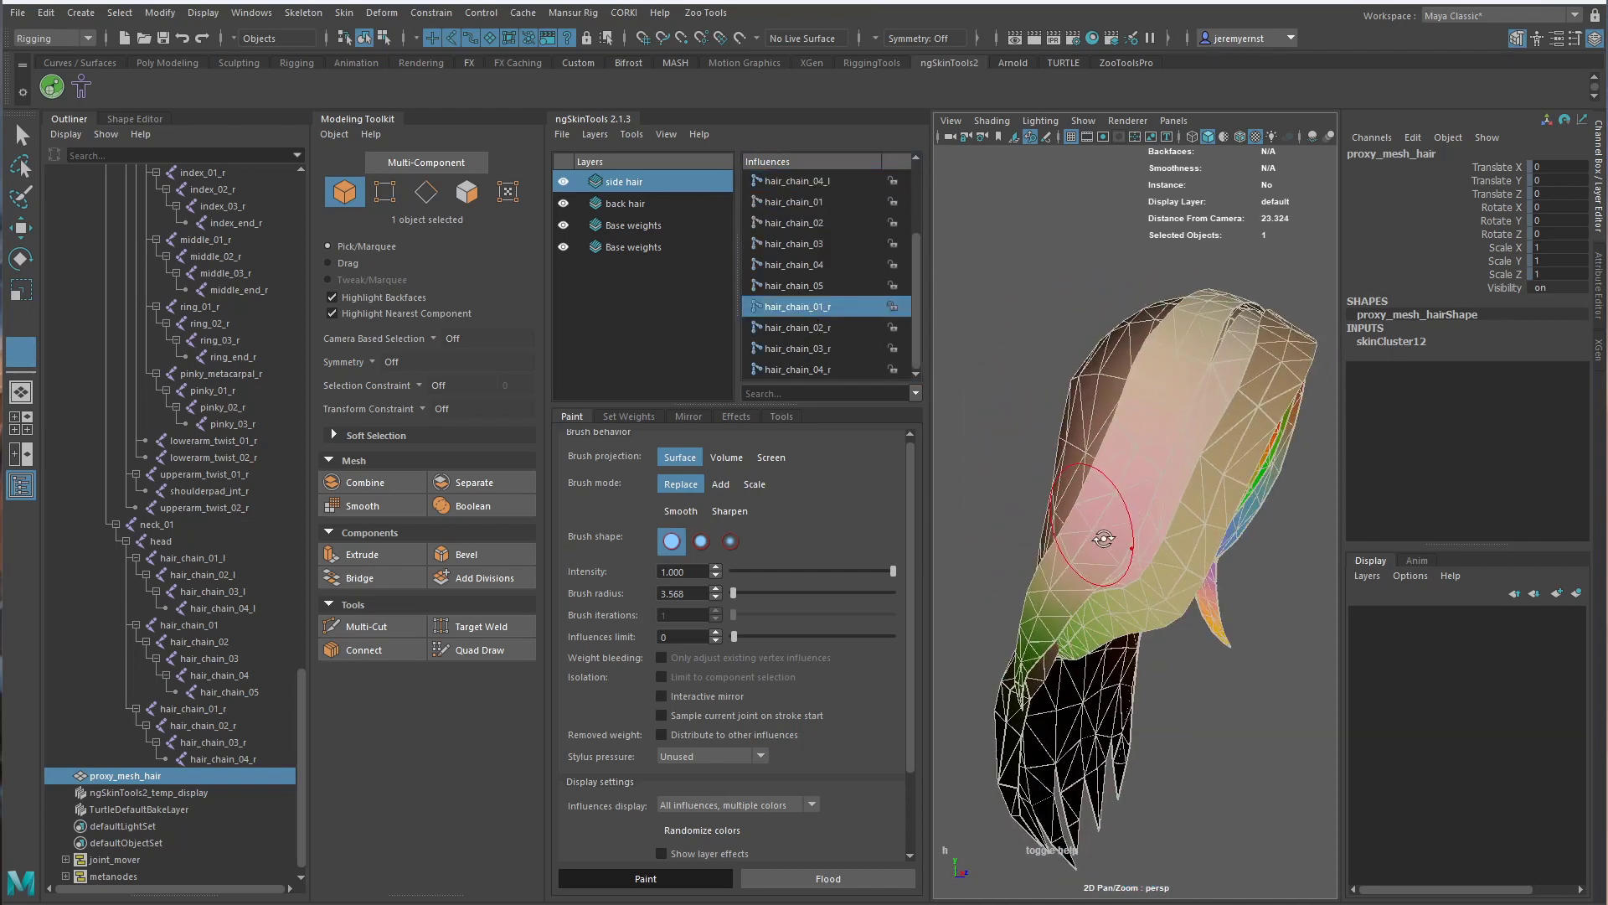
{"action": "left_click", "coordinate": [740, 802]}
{"action": "left_click", "coordinate": [743, 831]}
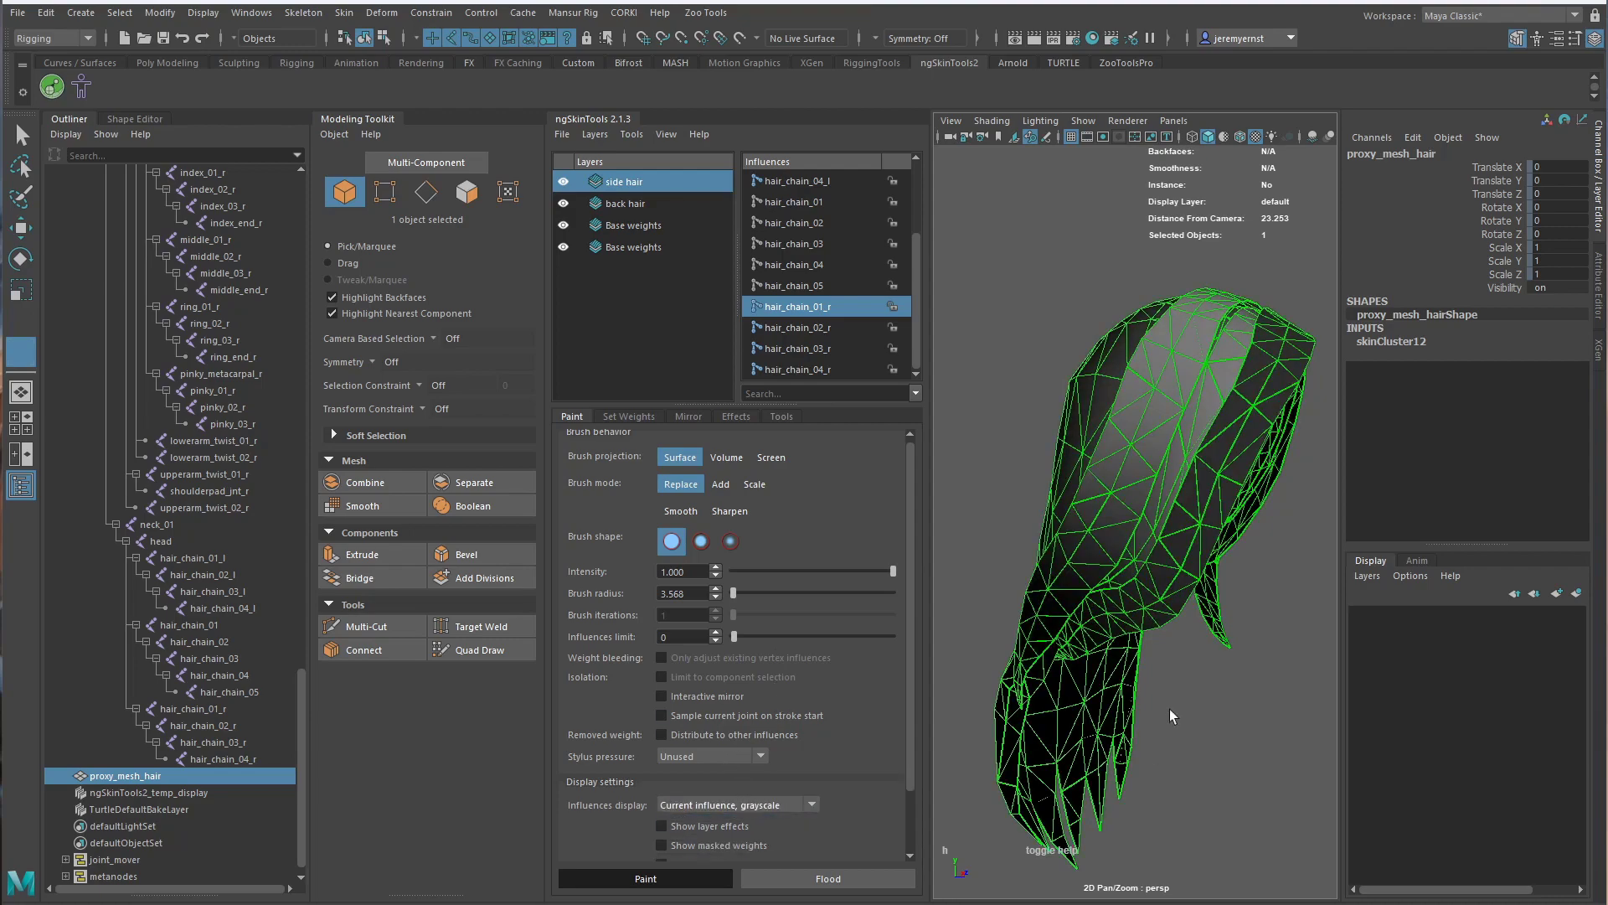
Flood the side hair layer's mask over the whole mesh with replace at intensity 1.000
{"action": "left_click_drag", "start_coordinate": [1170, 711], "coordinate": [997, 708], "text": "alt"}
{"action": "left_click_drag", "start_coordinate": [1012, 563], "coordinate": [1002, 507], "text": "alt"}
{"action": "scroll", "coordinate": [848, 277], "scroll_direction": "up", "scroll_amount": 2}
{"action": "left_click", "coordinate": [779, 178]}
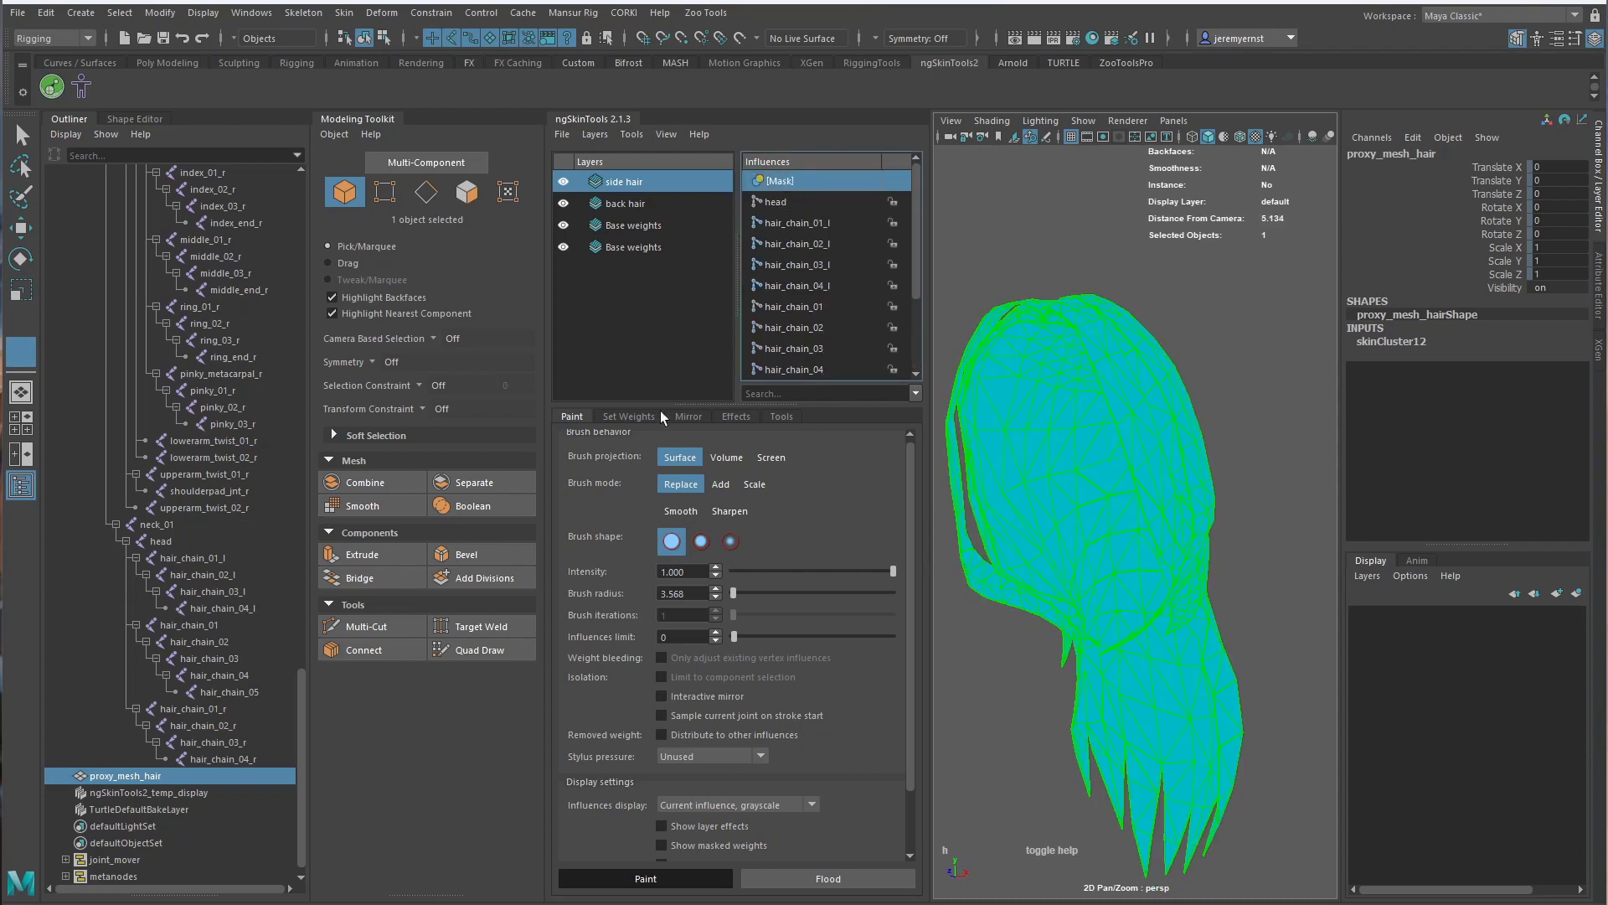
{"action": "left_click", "coordinate": [829, 878]}
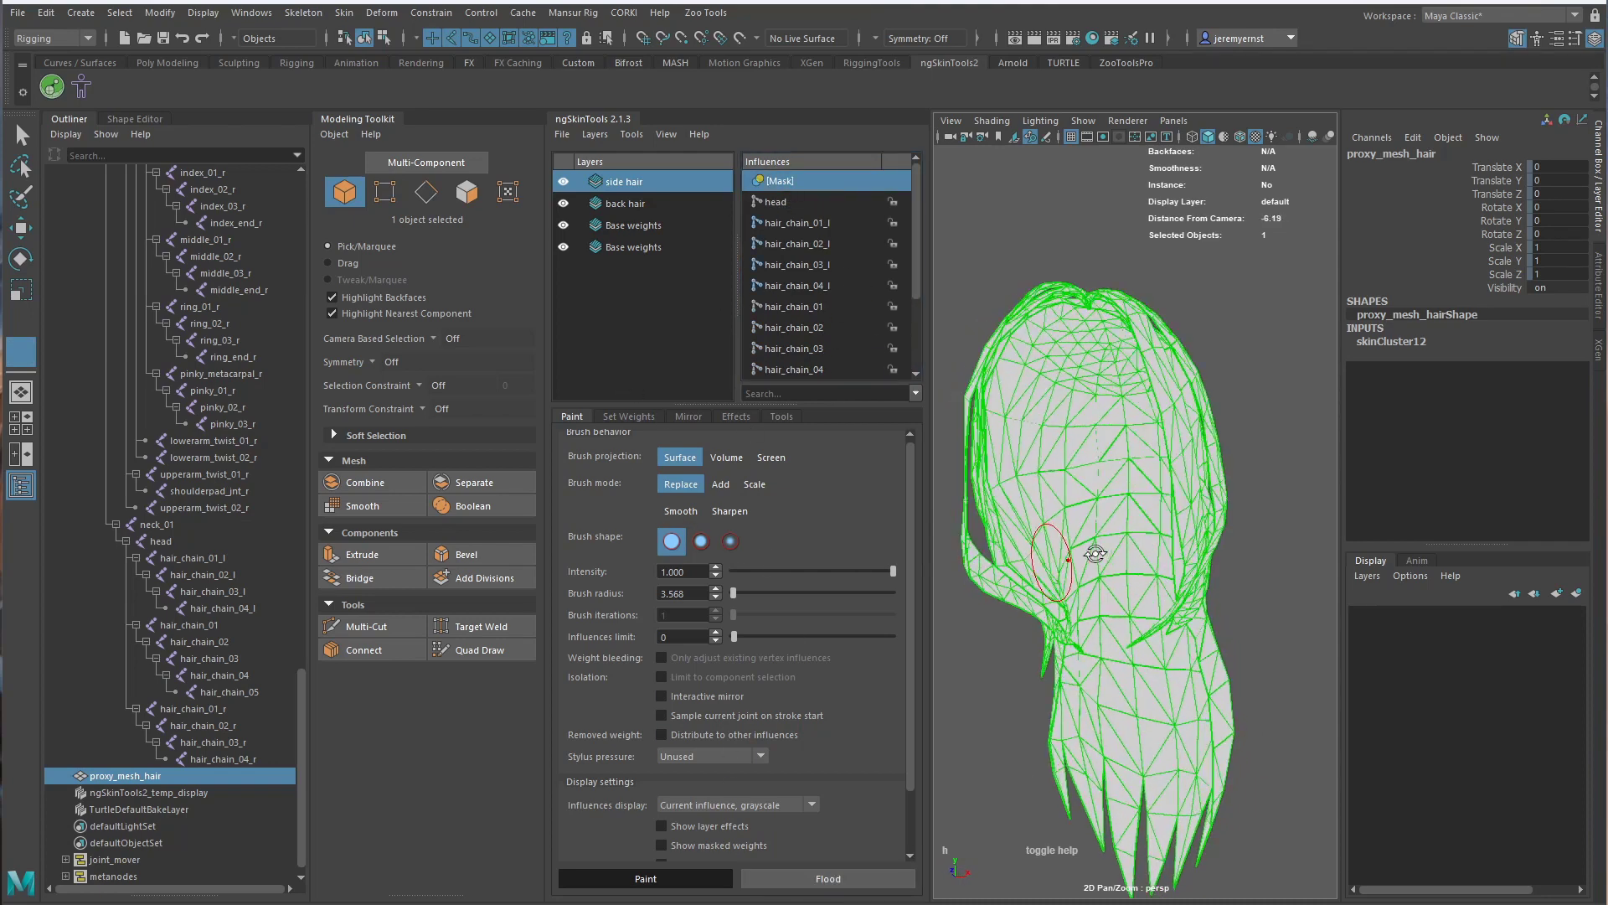
Select the vertices of the back hair piece and flood the side hair mask there at intensity 0.000
{"action": "left_click_drag", "start_coordinate": [1096, 554], "coordinate": [1101, 548], "text": "alt"}
{"action": "key", "text": "q"}
{"action": "right_click_drag", "start_coordinate": [1083, 424], "coordinate": [1035, 426]}
{"action": "double_click", "coordinate": [1082, 441]}
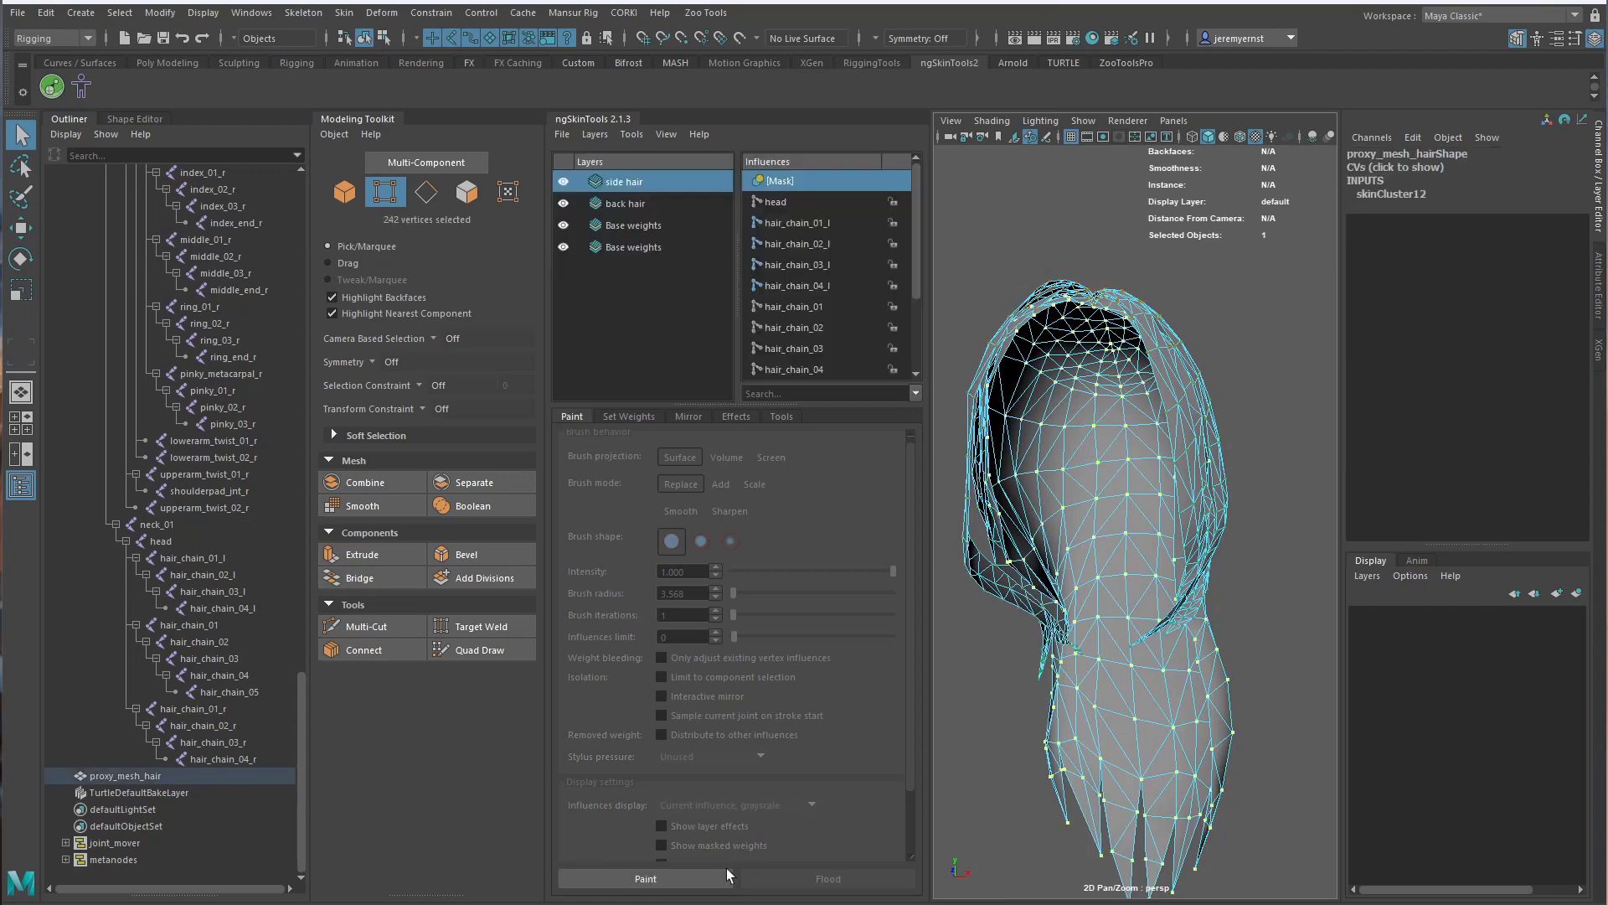
{"action": "left_click", "coordinate": [727, 876]}
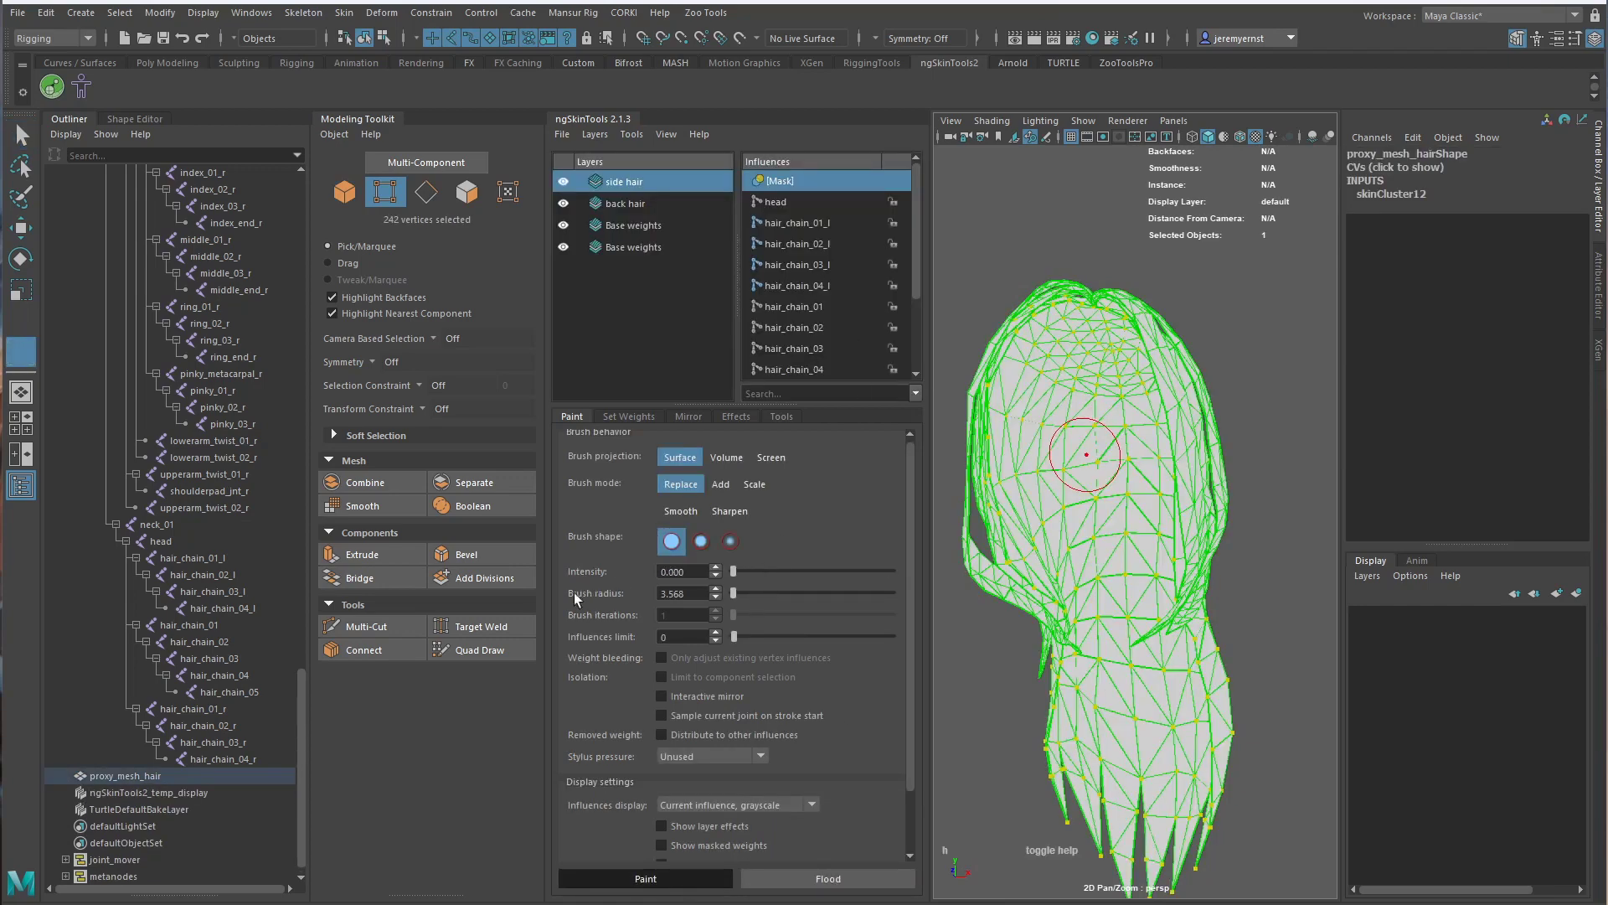
{"action": "left_click_drag", "start_coordinate": [1087, 454], "coordinate": [1187, 345], "text": "alt"}
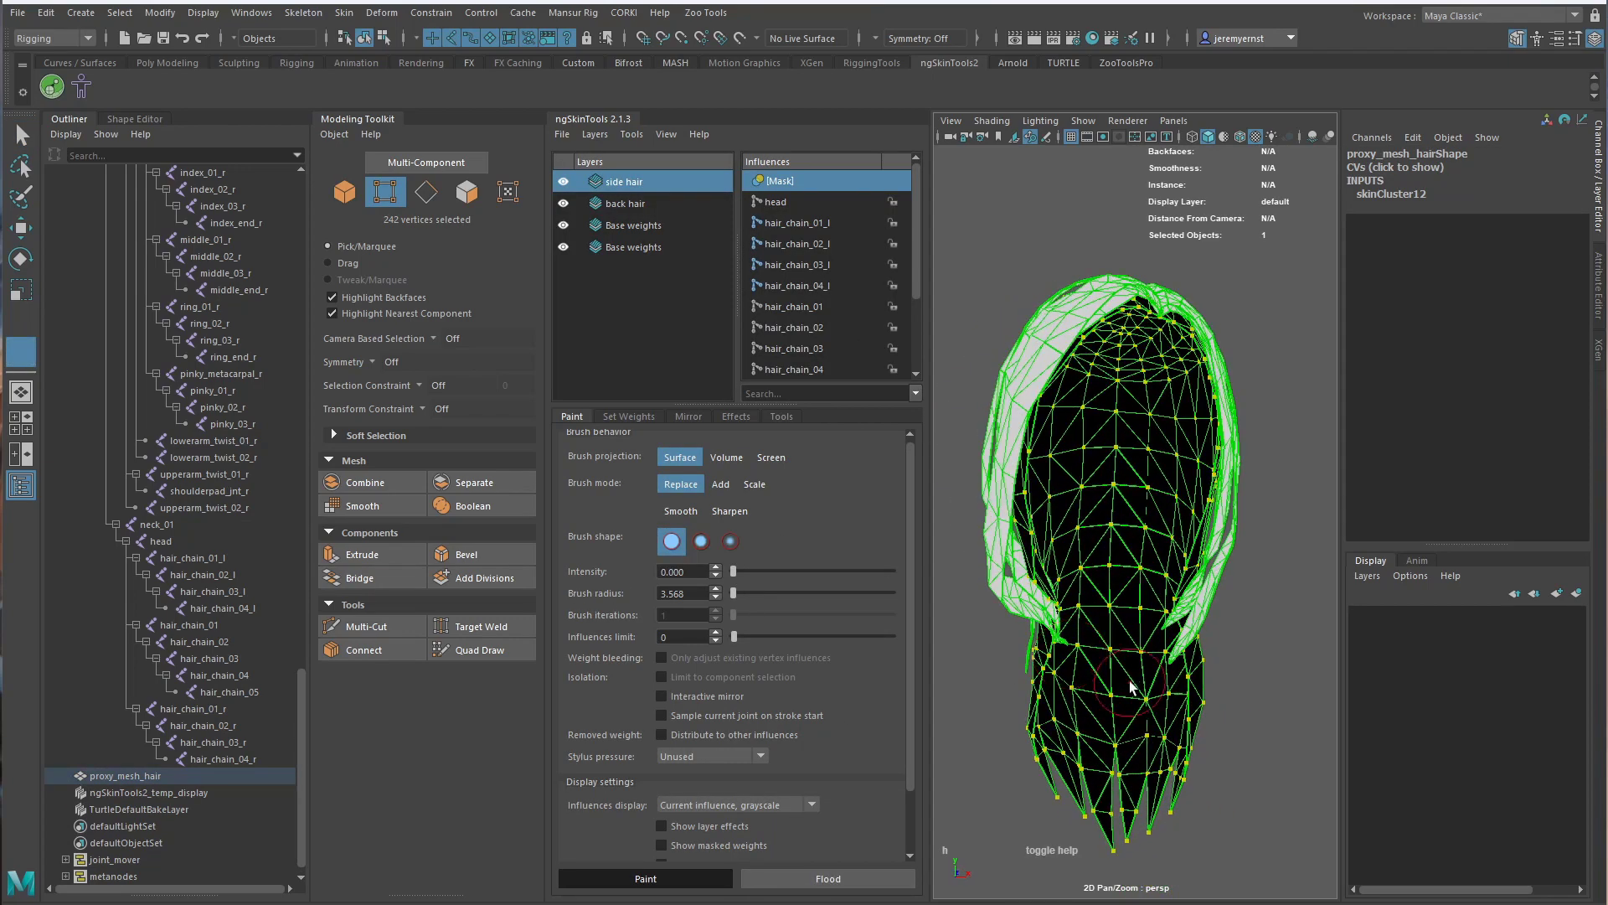
Return to object mode and rotate all the hair_chain _l and _r joints about 20 degrees in Z to test the side hair
{"action": "key", "text": "q"}
{"action": "right_click_drag", "start_coordinate": [1185, 346], "coordinate": [1253, 303]}
{"action": "left_click", "coordinate": [1253, 304]}
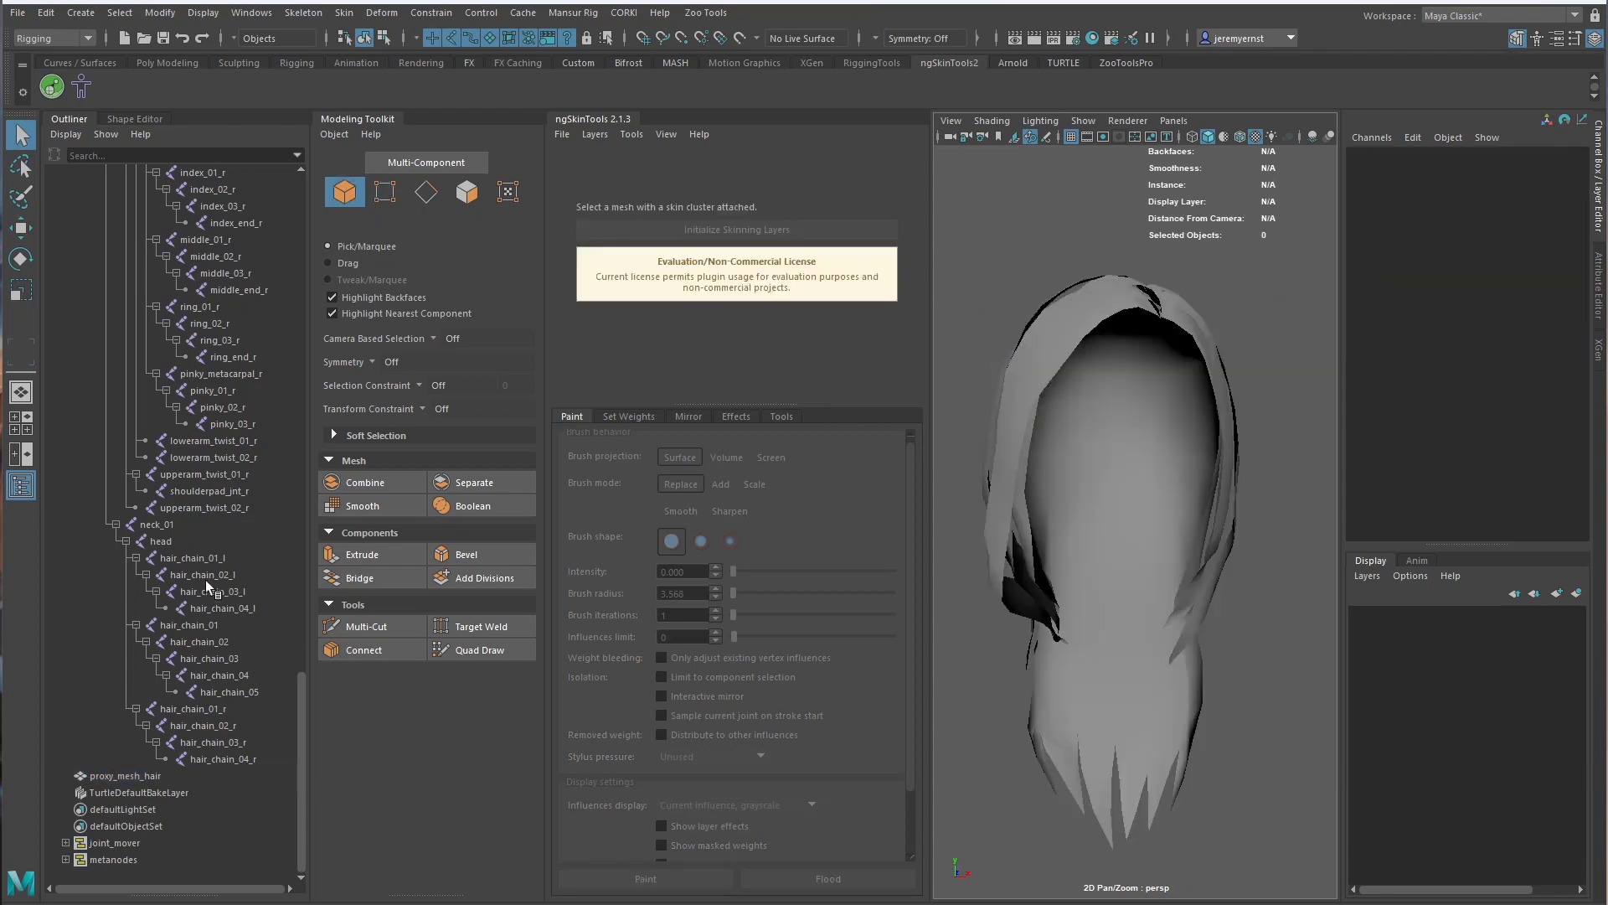
{"action": "left_click_drag", "start_coordinate": [194, 558], "coordinate": [226, 610]}
{"action": "left_click", "coordinate": [218, 709], "text": "ctrl"}
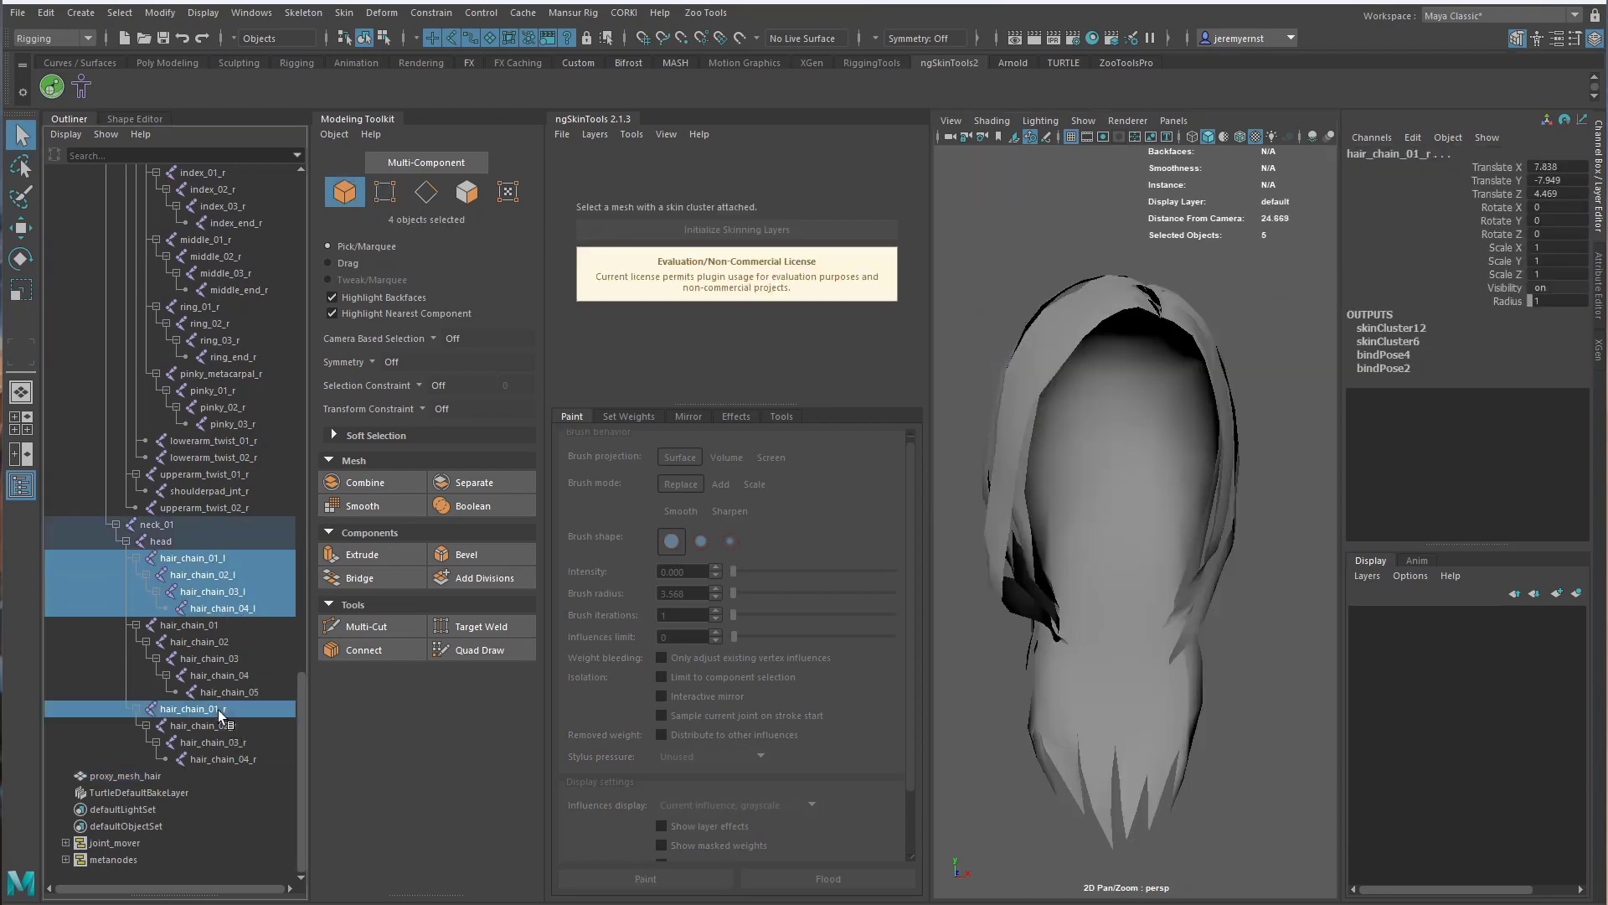
{"action": "left_click", "coordinate": [248, 759], "text": "shift"}
{"action": "key", "text": "e"}
{"action": "left_click_drag", "start_coordinate": [1056, 531], "coordinate": [1084, 550]}
{"action": "right_click_drag", "start_coordinate": [1149, 563], "coordinate": [1093, 578], "text": "alt"}
{"action": "left_click_drag", "start_coordinate": [1093, 578], "coordinate": [1081, 528], "text": "alt"}
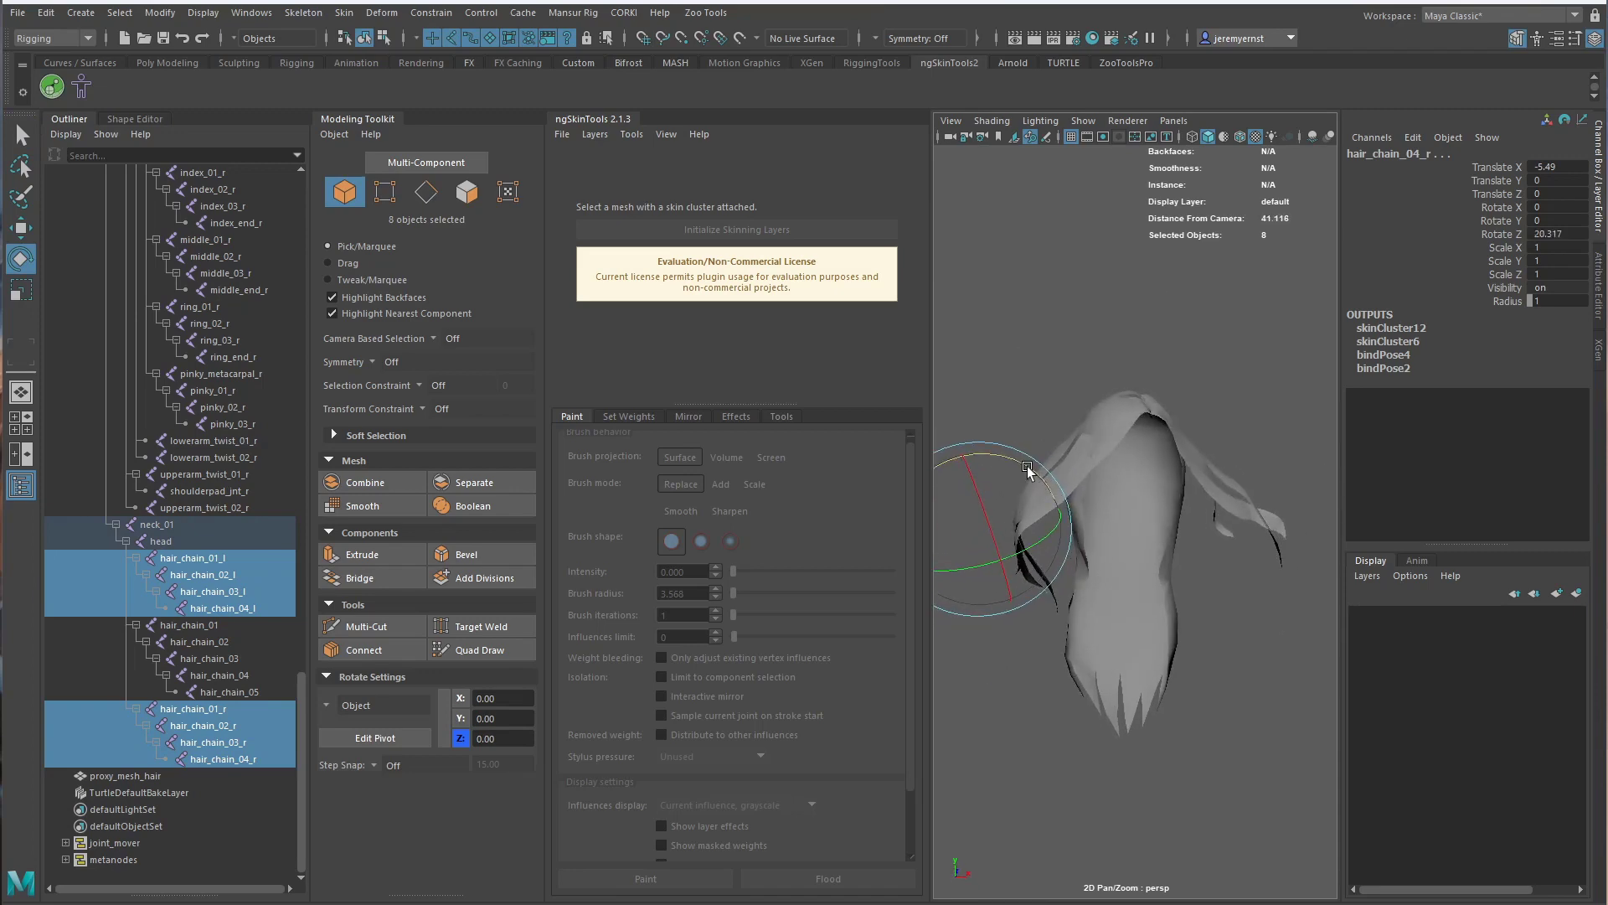
Examine the weights of the side chain influences on proxy_mesh_hair's side hair layer in paint mode
{"action": "key", "text": "q"}
{"action": "left_click", "coordinate": [1032, 568]}
{"action": "key", "text": "f"}
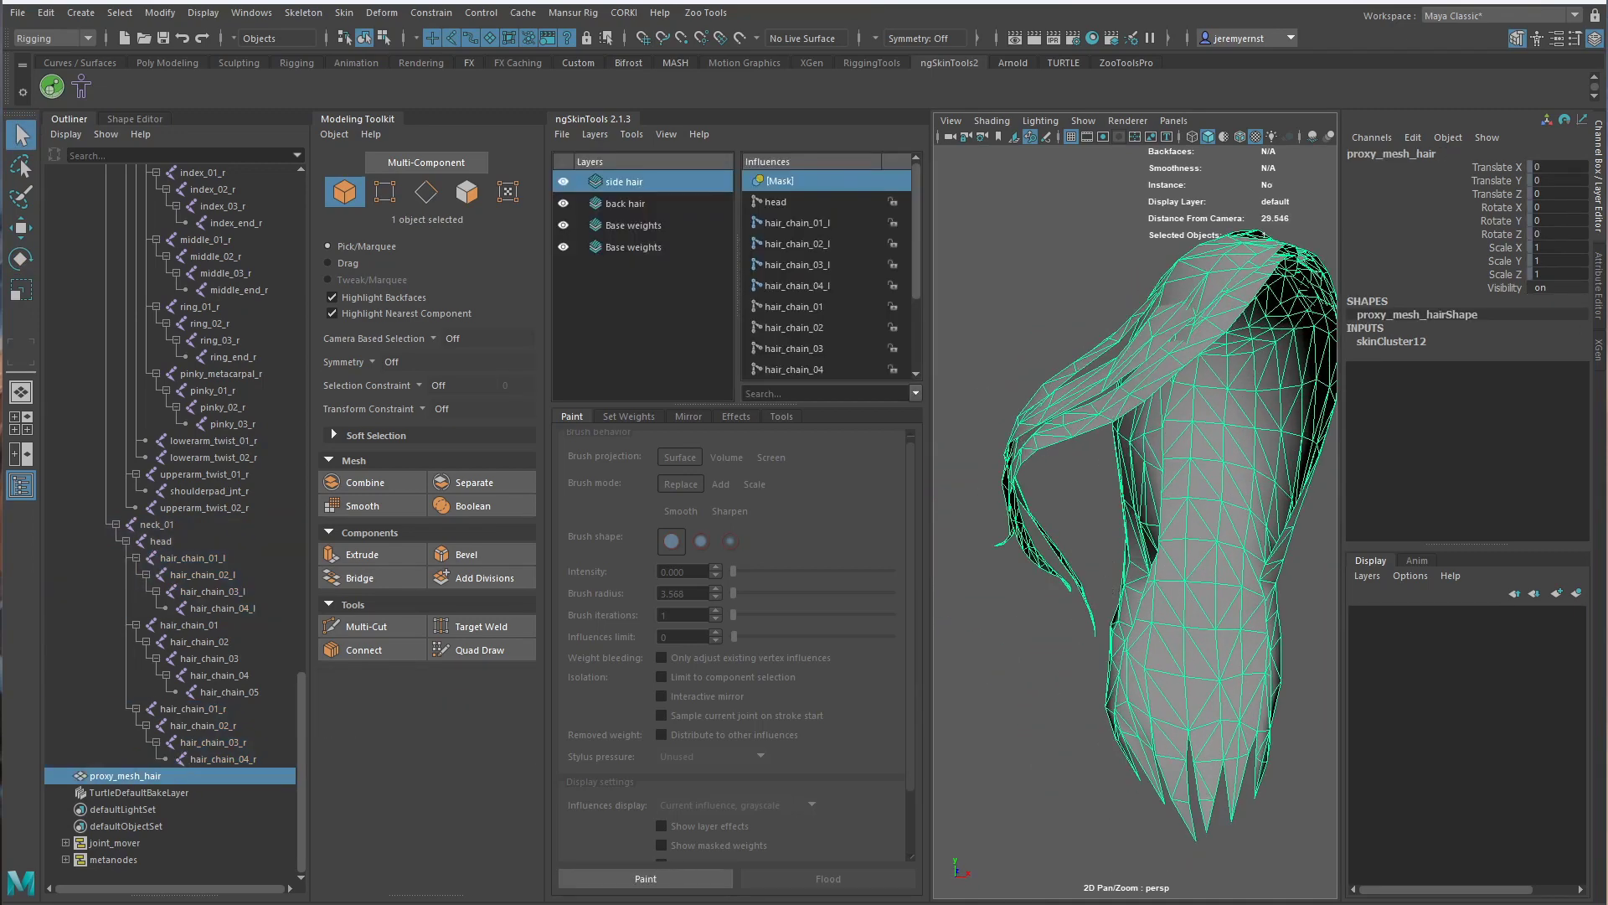
{"action": "left_click", "coordinate": [645, 878]}
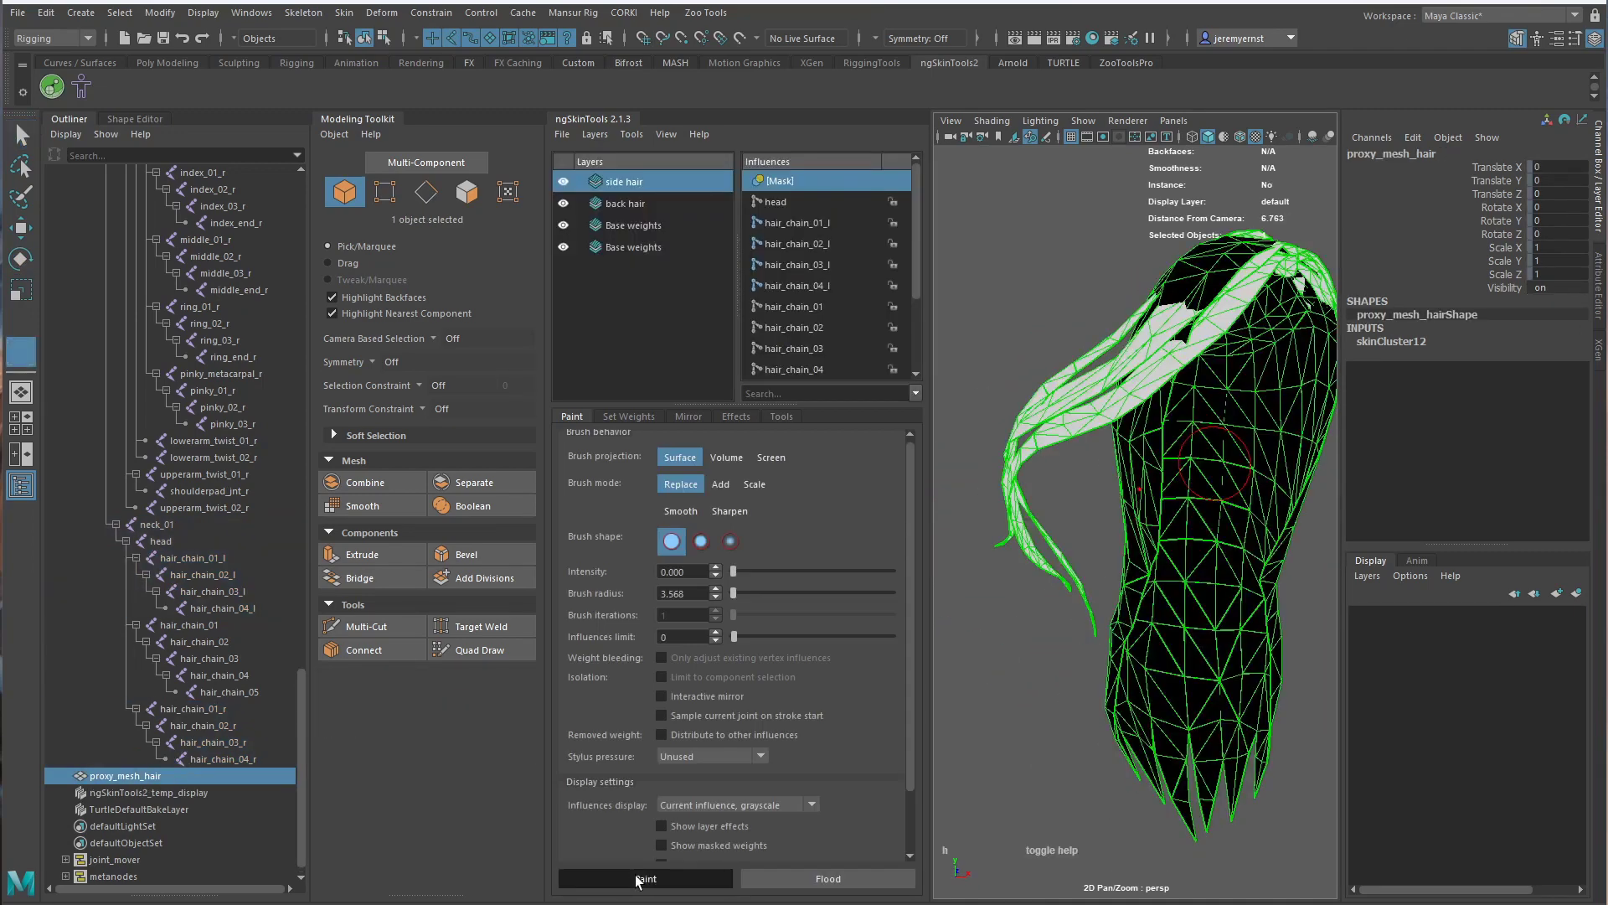
{"action": "left_click", "coordinate": [848, 225]}
{"action": "left_click", "coordinate": [845, 243]}
{"action": "scroll", "coordinate": [844, 295], "scroll_direction": "down", "scroll_amount": 2}
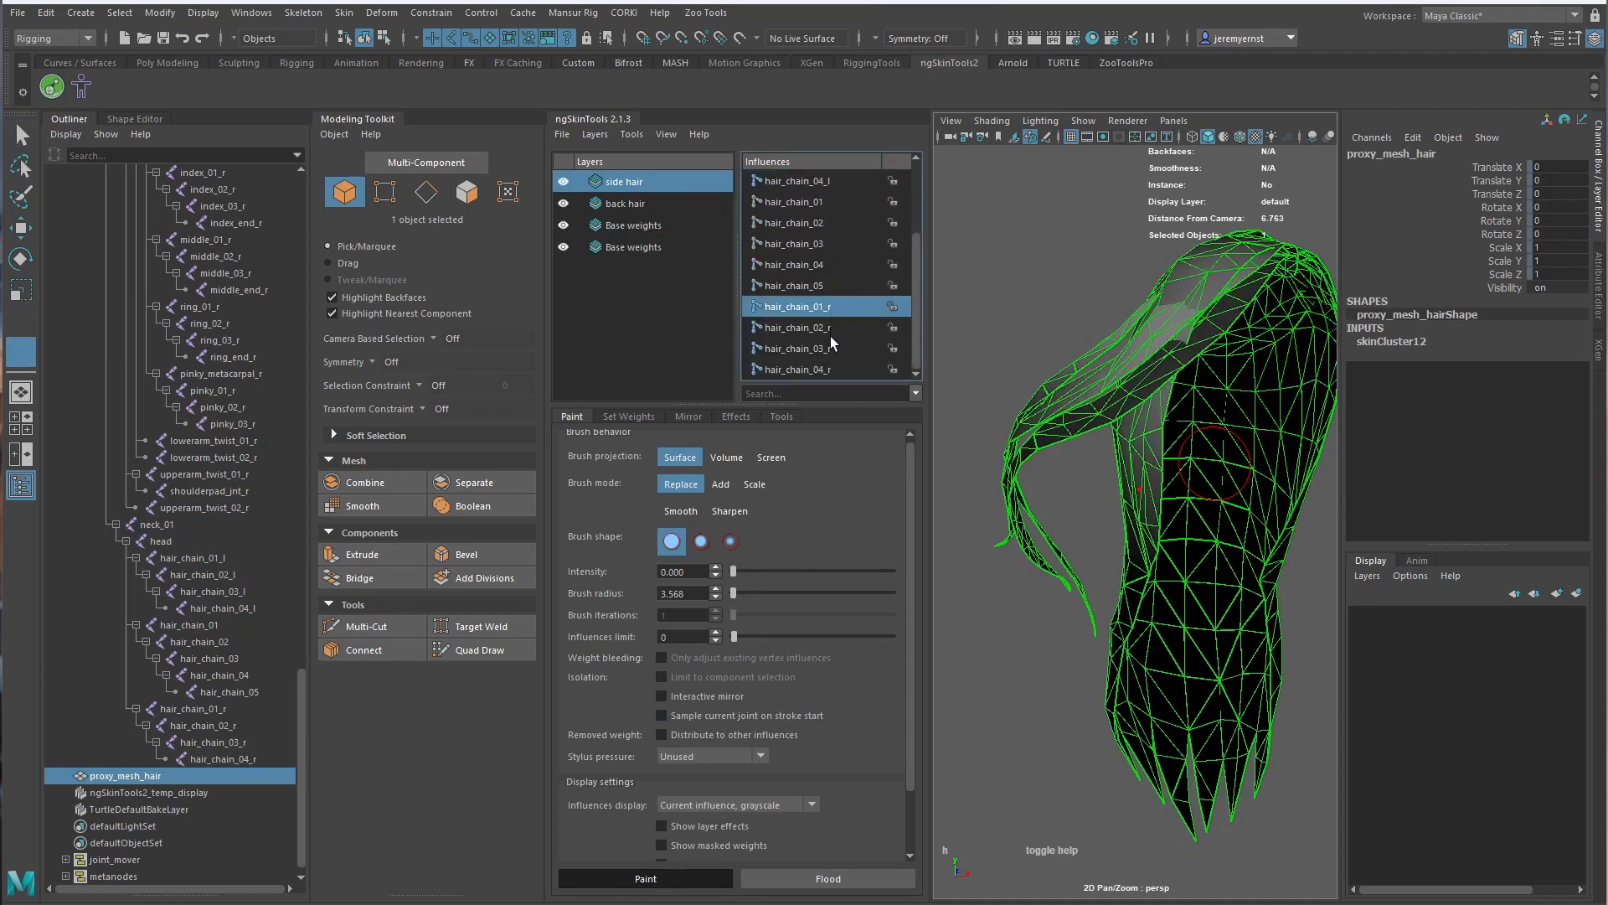
{"action": "left_click", "coordinate": [796, 368]}
{"action": "left_click_drag", "start_coordinate": [1198, 553], "coordinate": [1077, 546], "text": "alt"}
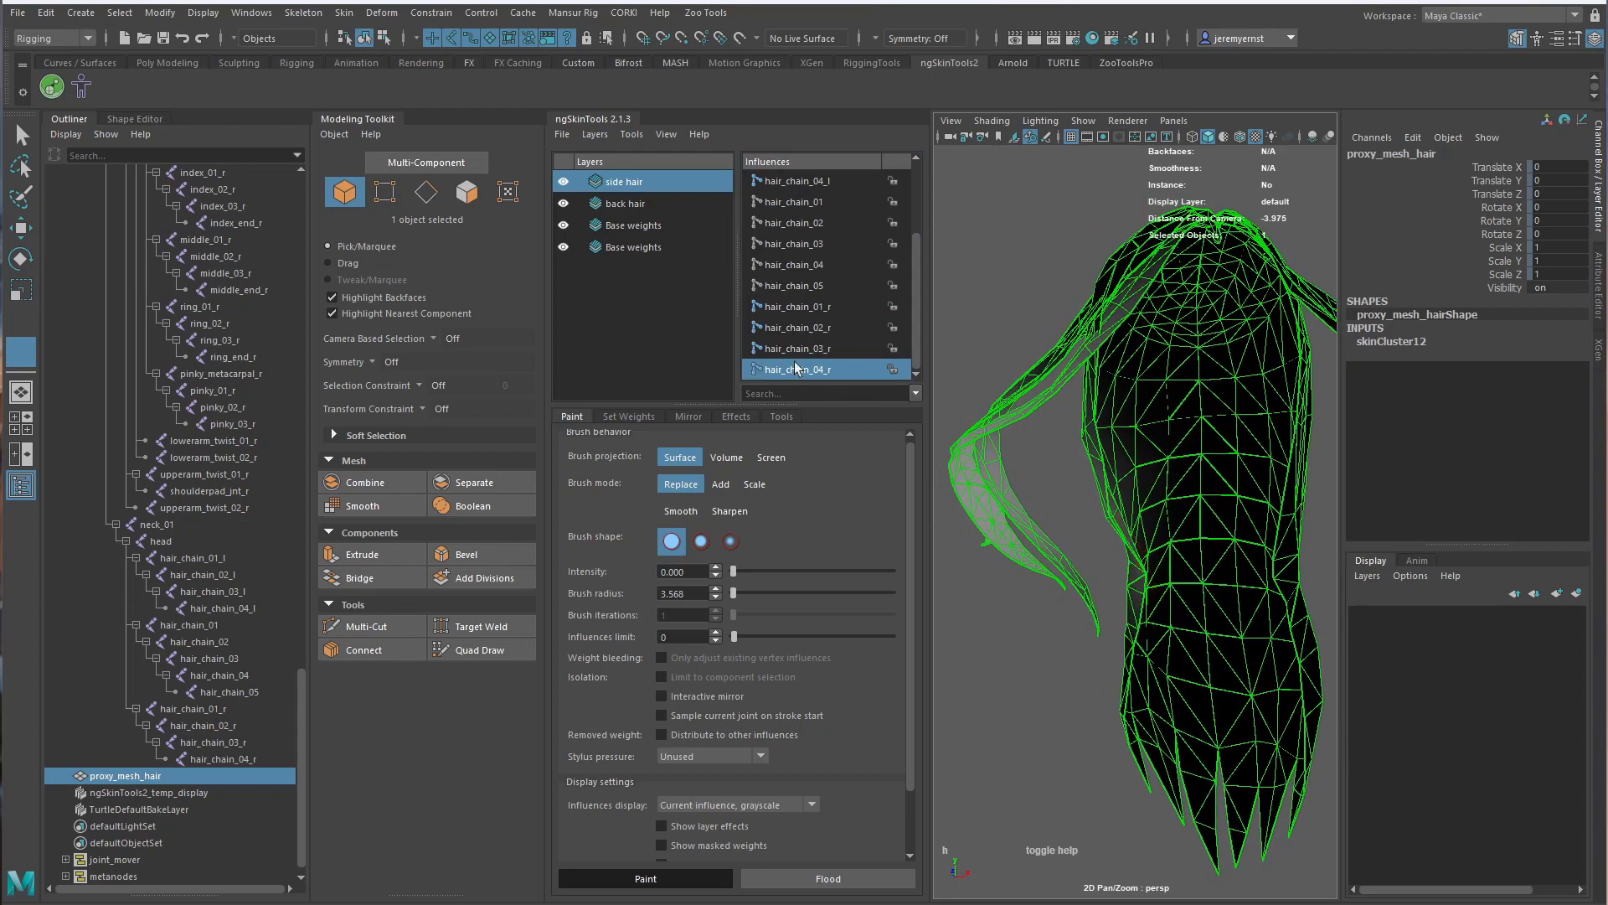
{"action": "left_click", "coordinate": [798, 346]}
{"action": "left_click", "coordinate": [819, 329]}
{"action": "left_click", "coordinate": [828, 308]}
{"action": "scroll", "coordinate": [835, 335], "scroll_direction": "up", "scroll_amount": 2}
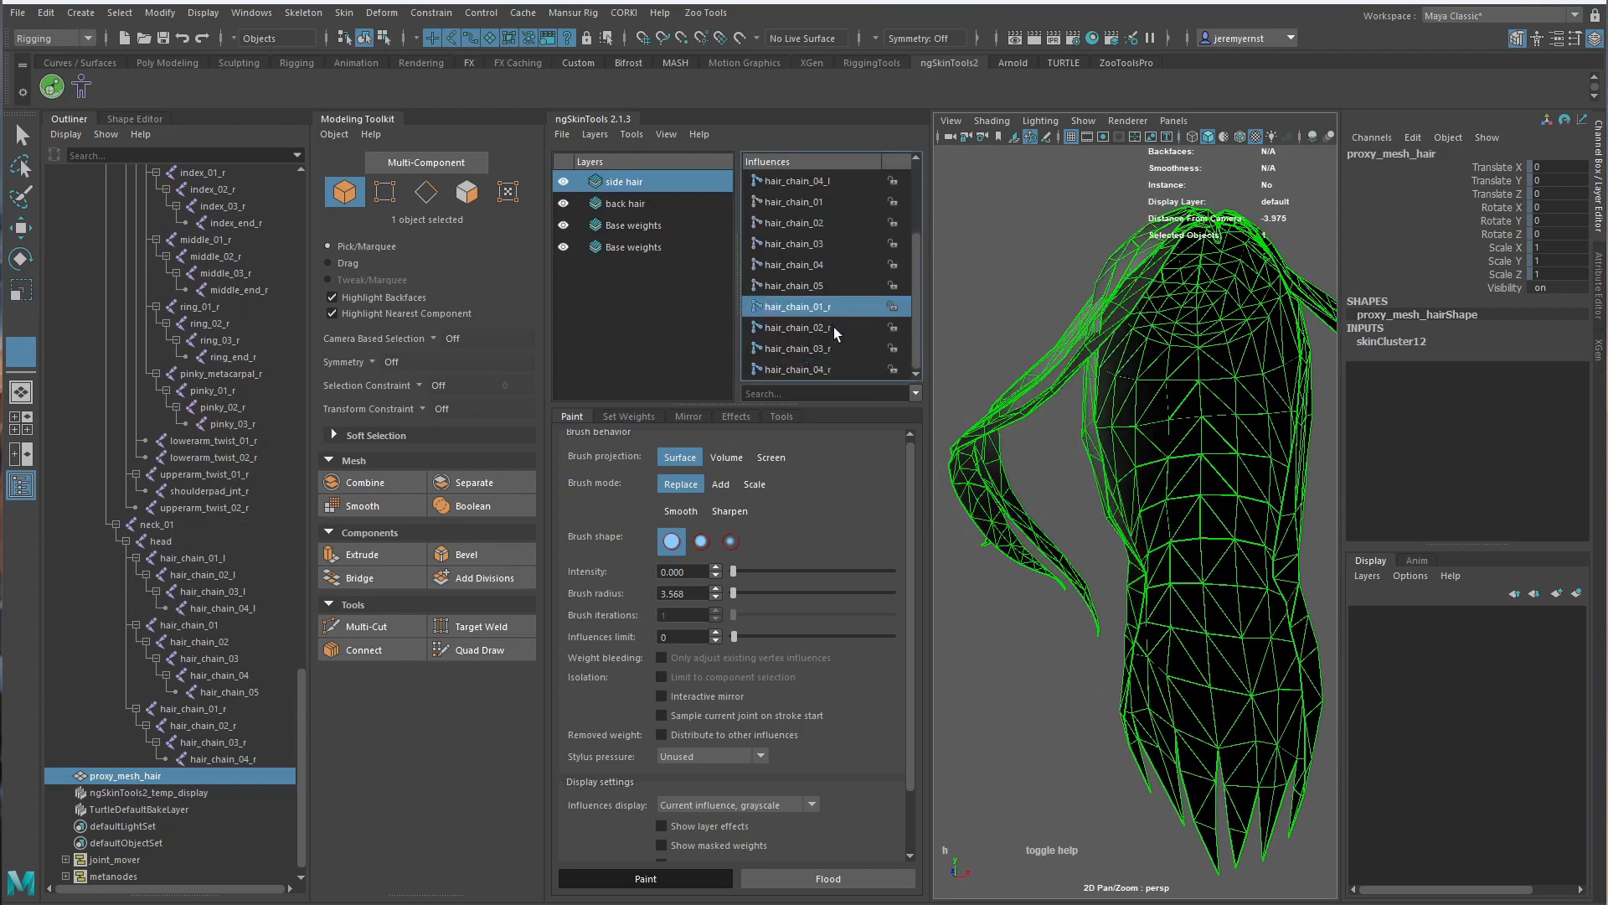
Flood the back hair layer's mask over the whole mesh with replace at intensity 1.000
{"action": "left_click", "coordinate": [672, 205]}
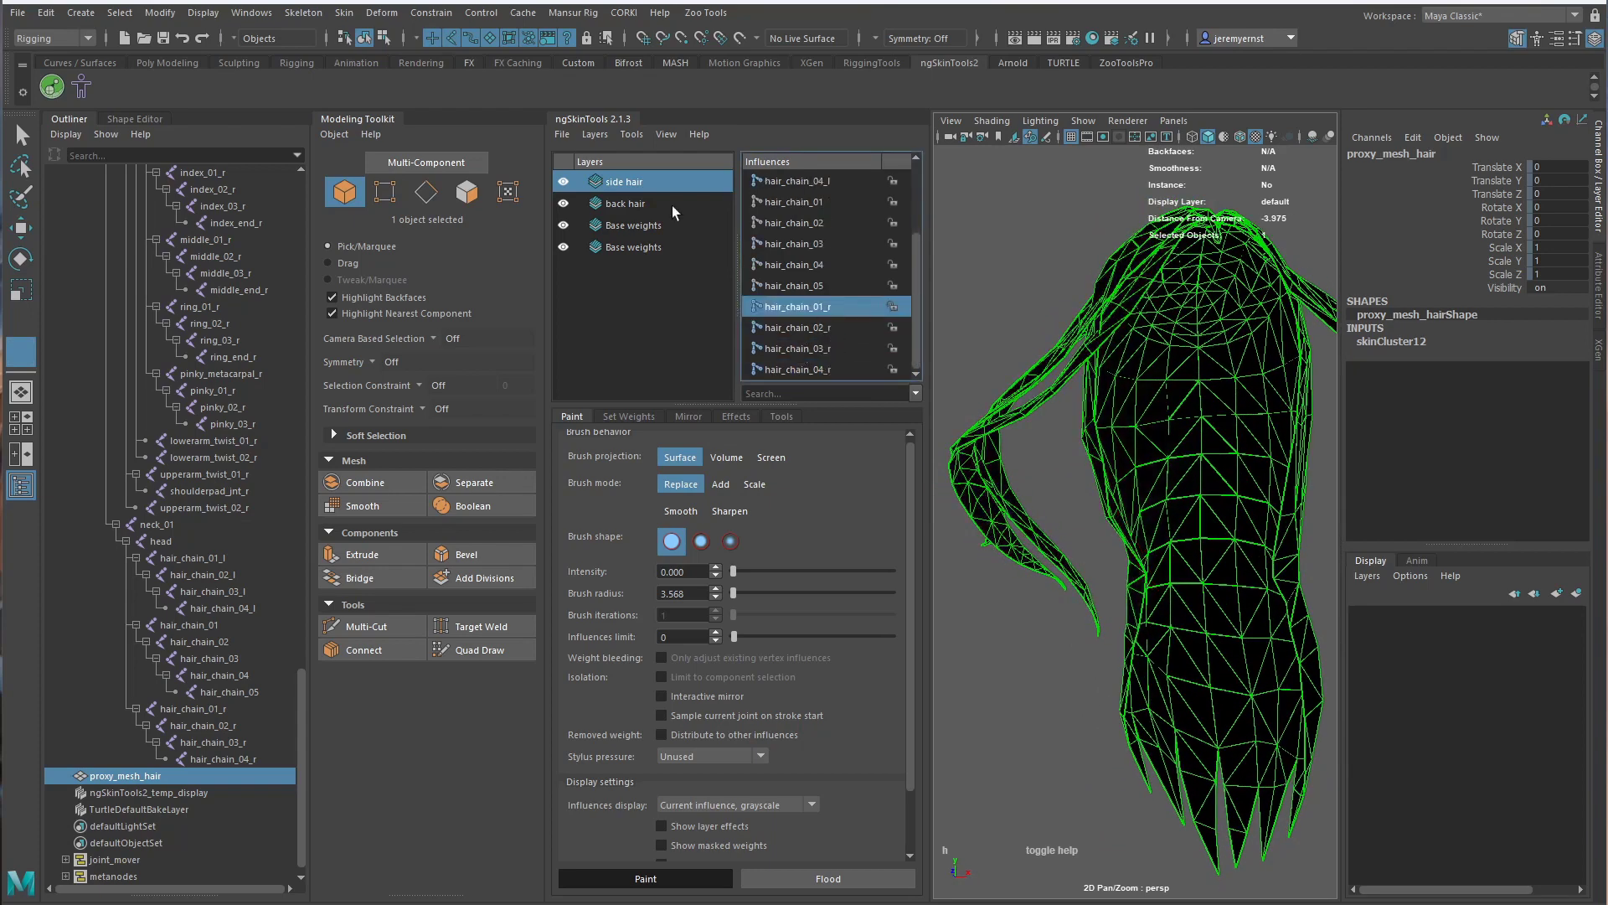
{"action": "left_click", "coordinate": [817, 202]}
{"action": "mouse_move", "coordinate": [942, 310]}
{"action": "left_mouse_down", "text": "alt"}
{"action": "mouse_move", "coordinate": [898, 328]}
{"action": "mouse_move", "coordinate": [906, 311]}
{"action": "left_mouse_up", "text": "alt"}
{"action": "key", "text": "w"}
{"action": "scroll", "coordinate": [833, 218], "scroll_direction": "up", "scroll_amount": 2}
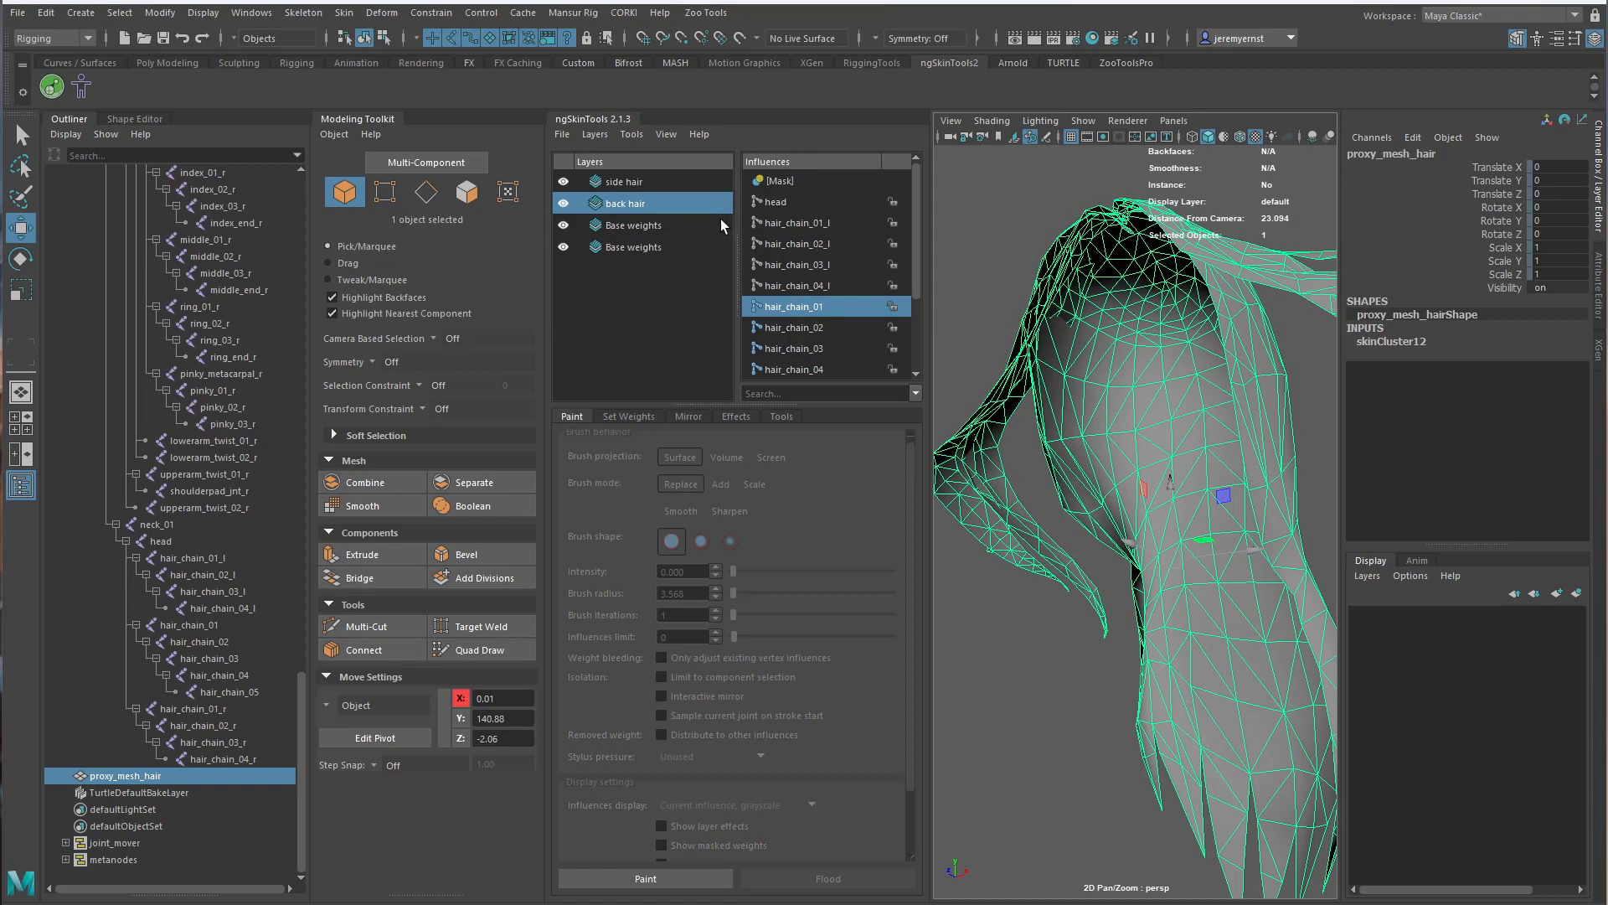
{"action": "left_click", "coordinate": [780, 181]}
{"action": "left_click", "coordinate": [654, 876]}
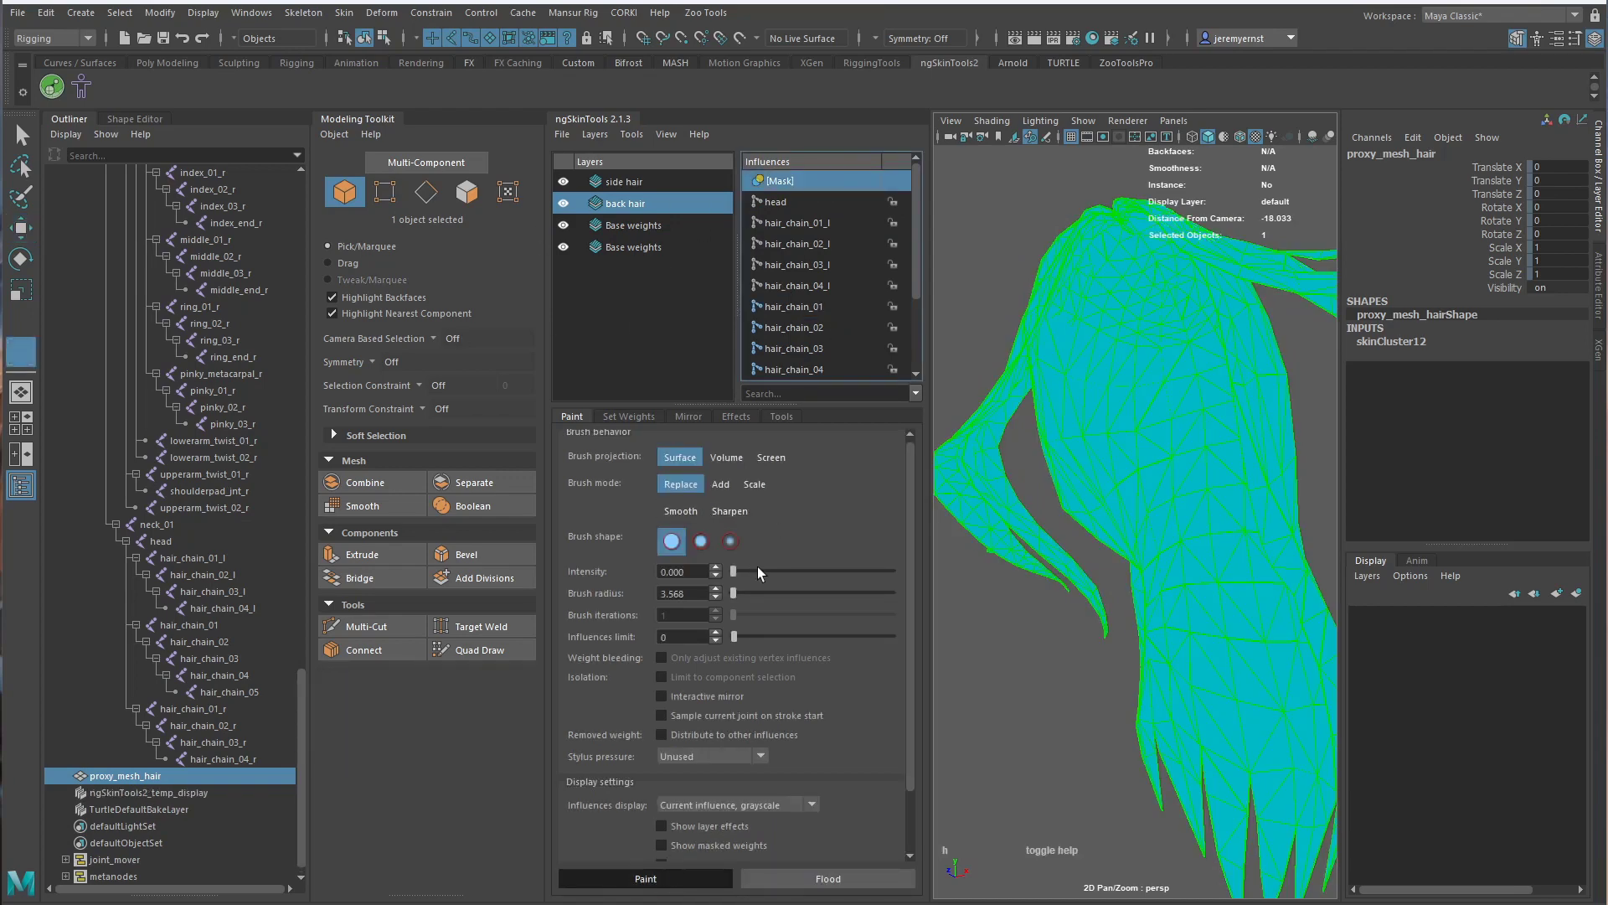
{"action": "left_click_drag", "start_coordinate": [757, 570], "coordinate": [855, 570]}
{"action": "left_click", "coordinate": [871, 878]}
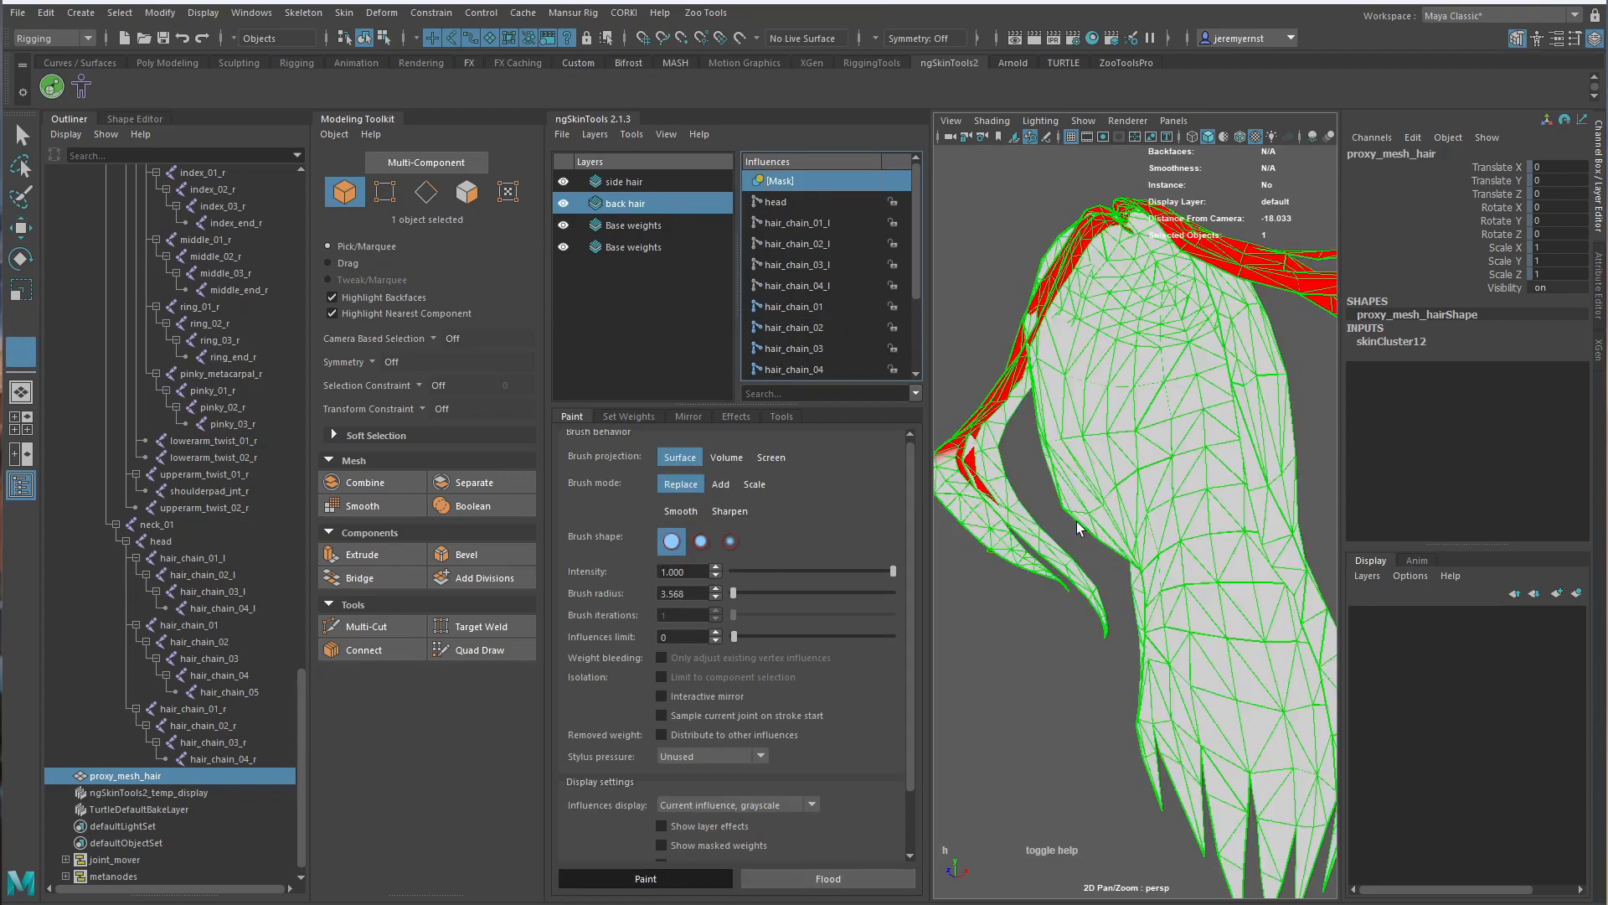
Select all vertices outside the back hair piece, flood the back hair mask there at intensity 0.000, and return to object mode
{"action": "key", "text": "ctrl+z"}
{"action": "key", "text": "q"}
{"action": "right_click_drag", "start_coordinate": [1171, 423], "coordinate": [1104, 427]}
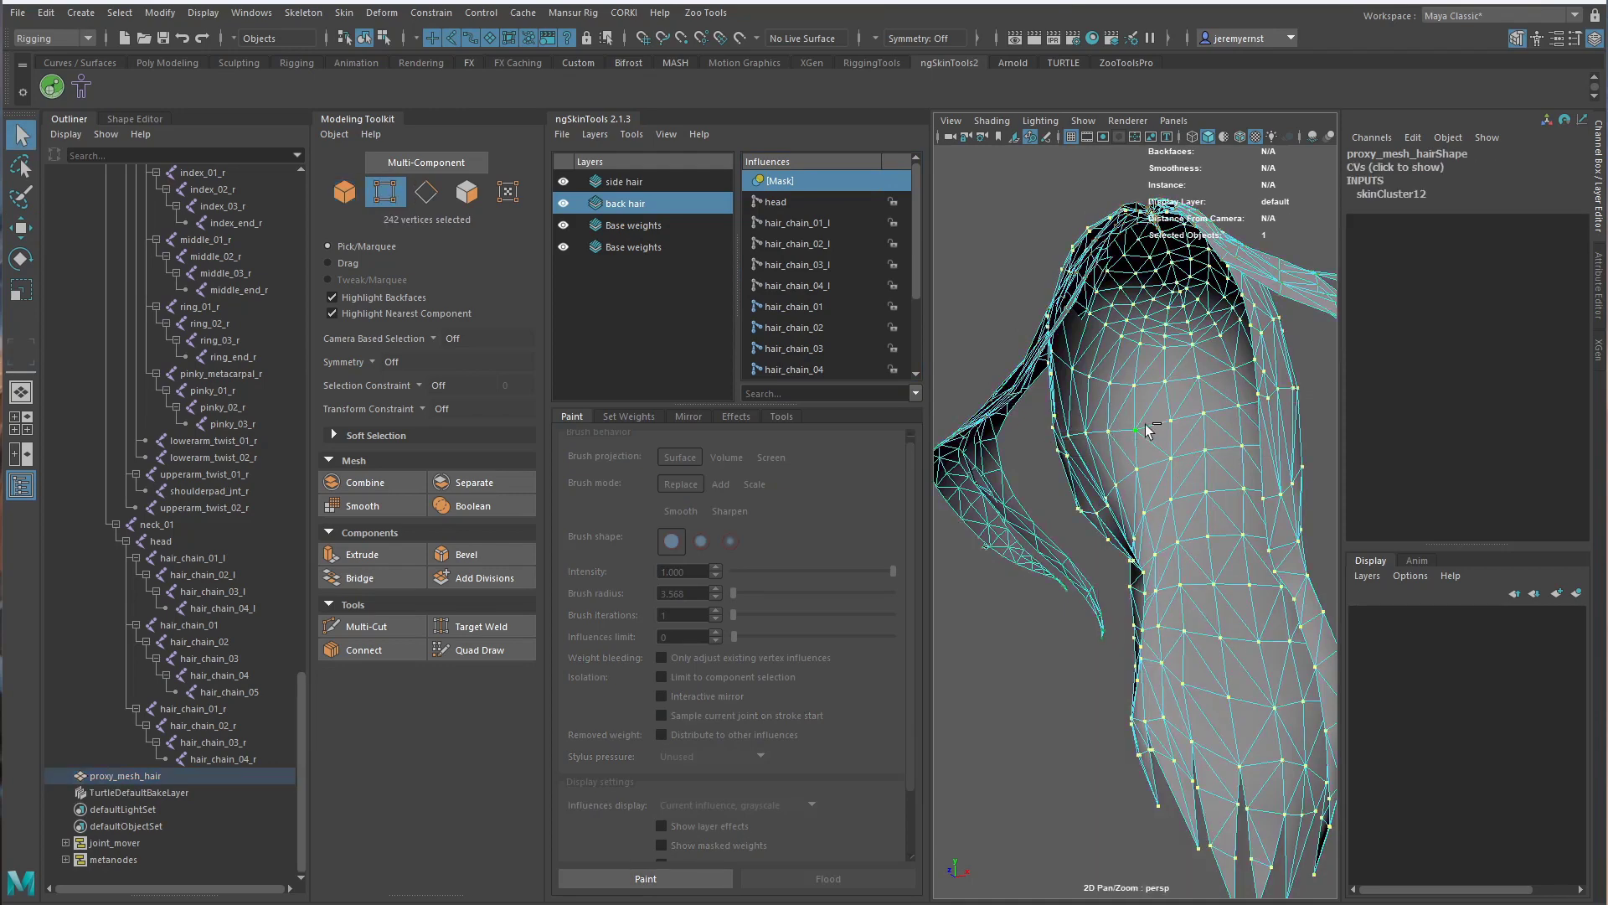
{"action": "key", "text": "ctrl+shift+i"}
{"action": "left_click", "coordinate": [645, 878]}
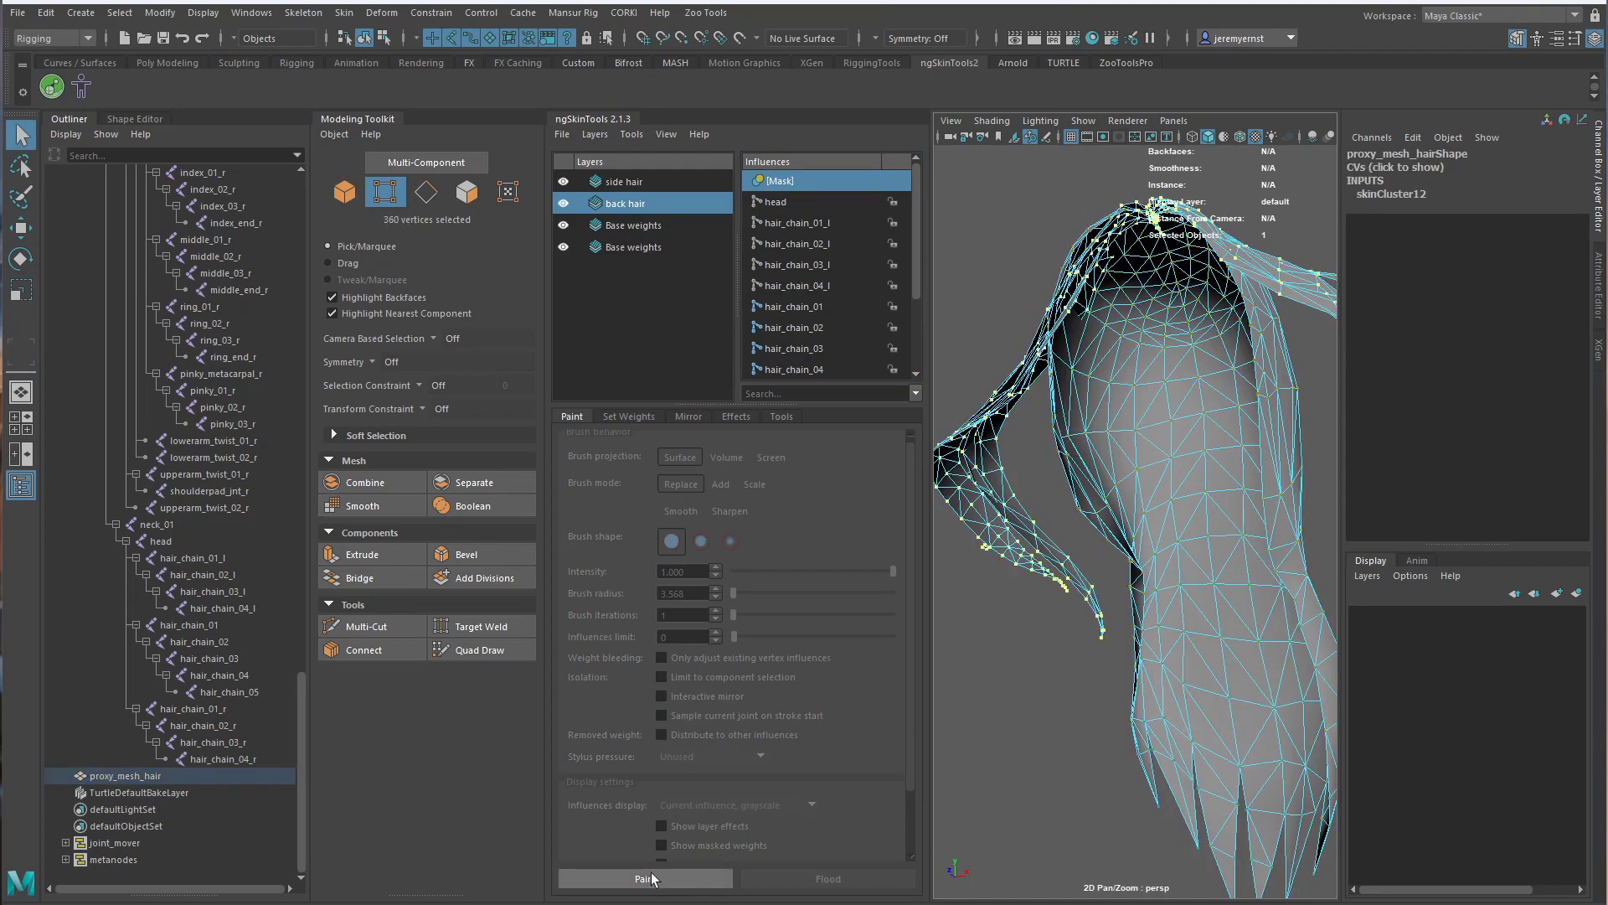
{"action": "left_click", "coordinate": [806, 881]}
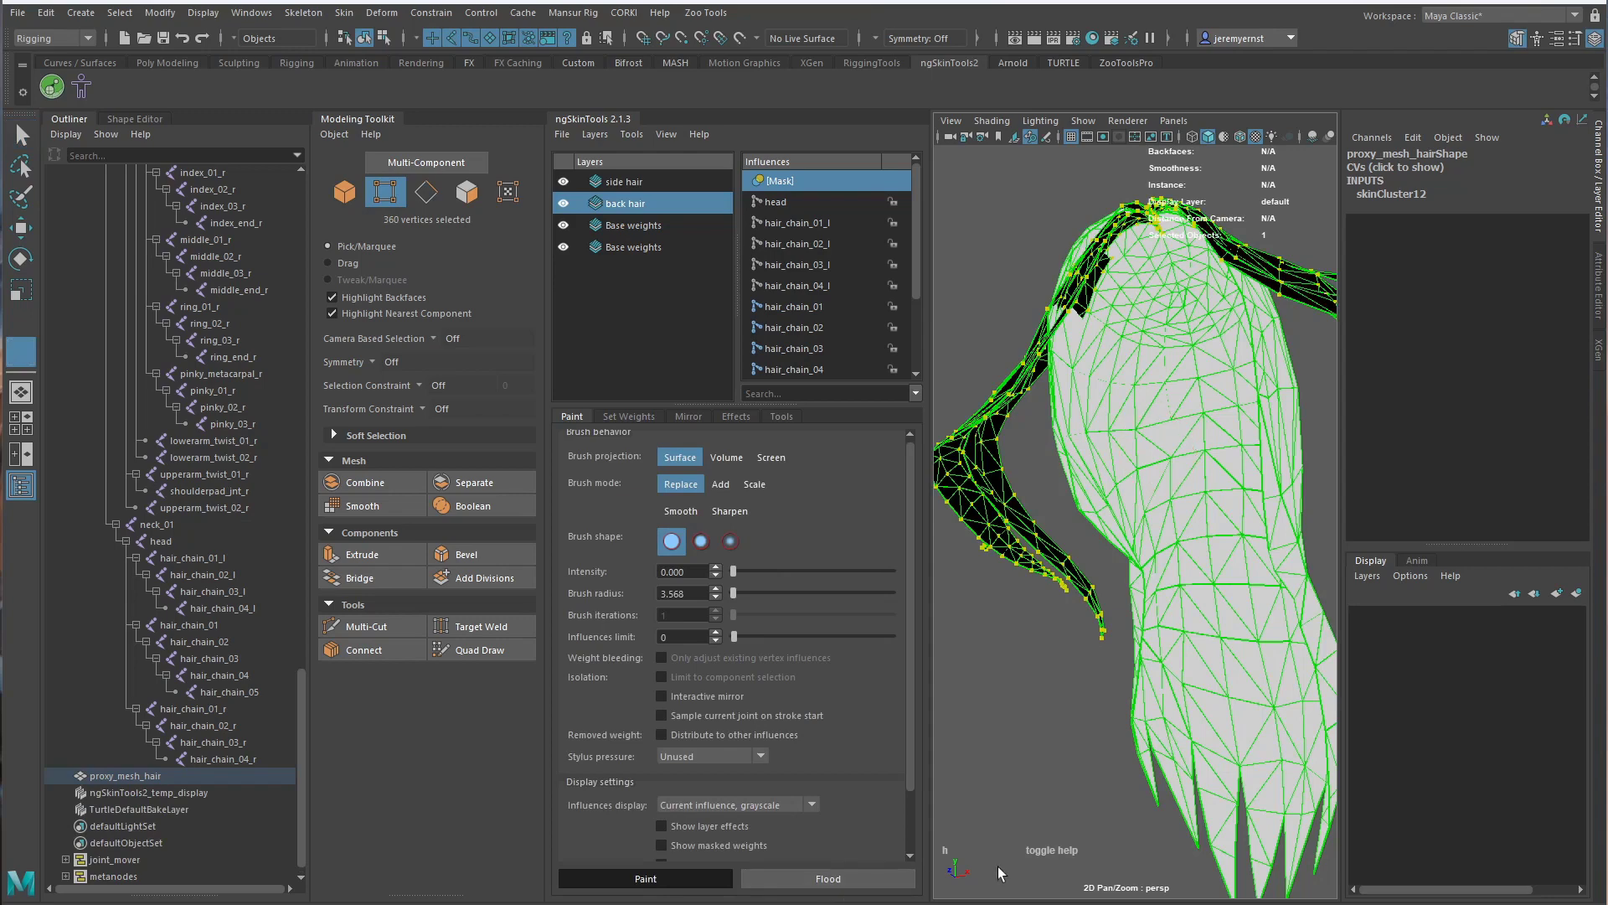
{"action": "mouse_move", "coordinate": [1290, 578]}
{"action": "left_mouse_down", "text": "alt"}
{"action": "mouse_move", "coordinate": [1169, 597]}
{"action": "mouse_move", "coordinate": [1145, 633]}
{"action": "left_mouse_up", "text": "alt"}
{"action": "key", "text": "w"}
{"action": "right_click_drag", "start_coordinate": [1178, 426], "coordinate": [1263, 398]}
{"action": "left_click", "coordinate": [1282, 601]}
{"action": "left_click", "coordinate": [1094, 556]}
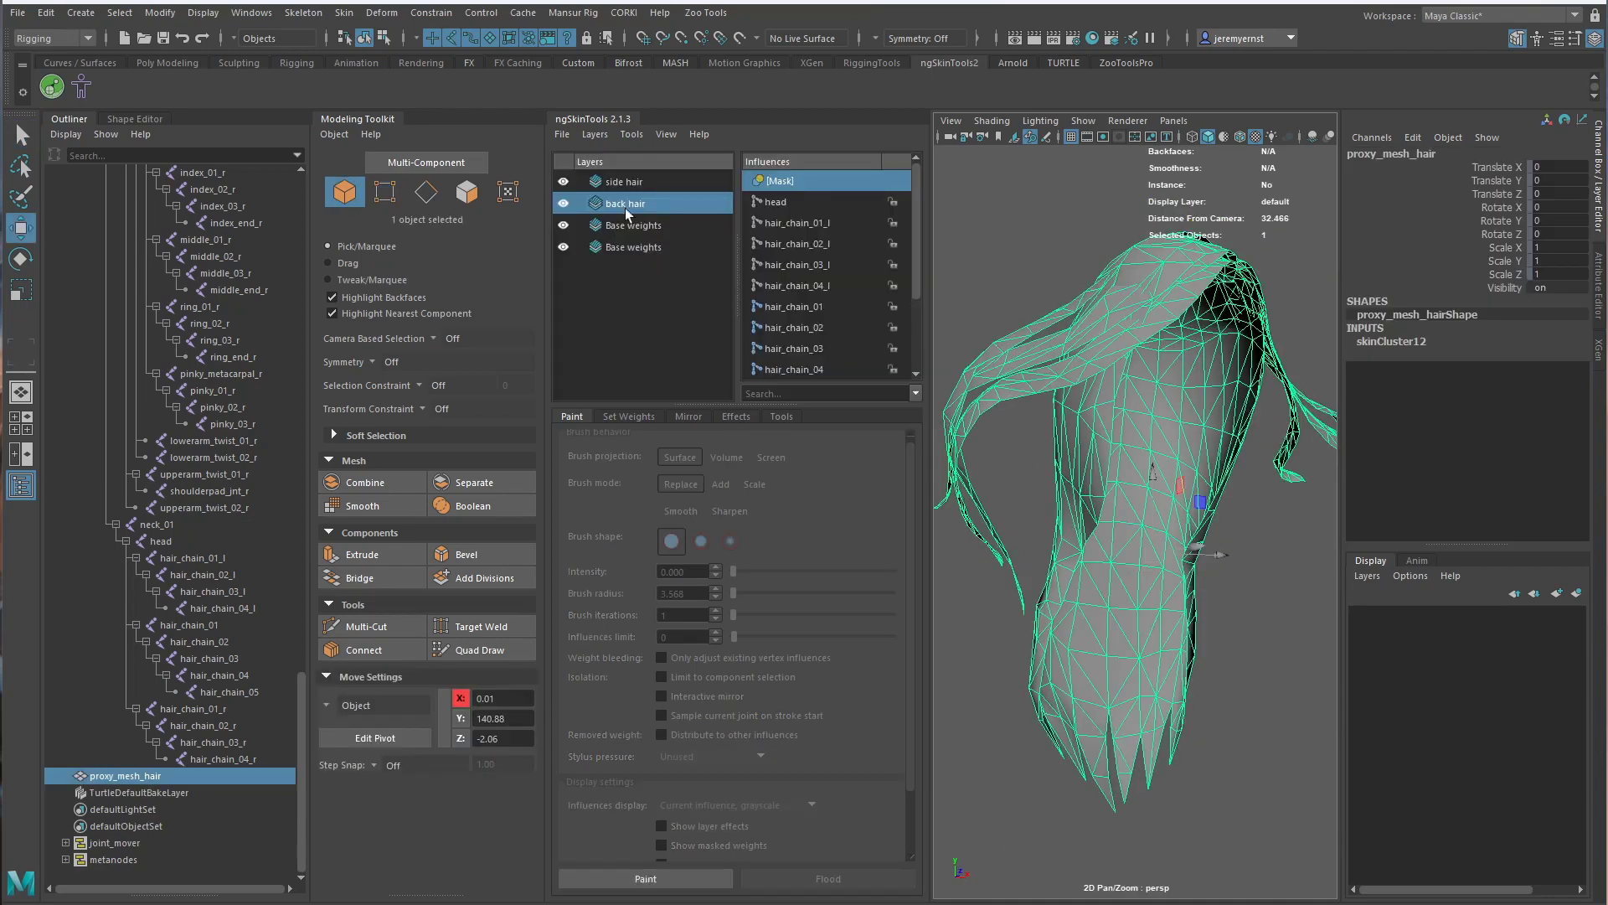
Examine the side hair layer's hair_chain_04_l influence in paint mode and compare with the base weights layers
{"action": "key", "text": "Up"}
{"action": "left_click", "coordinate": [645, 878]}
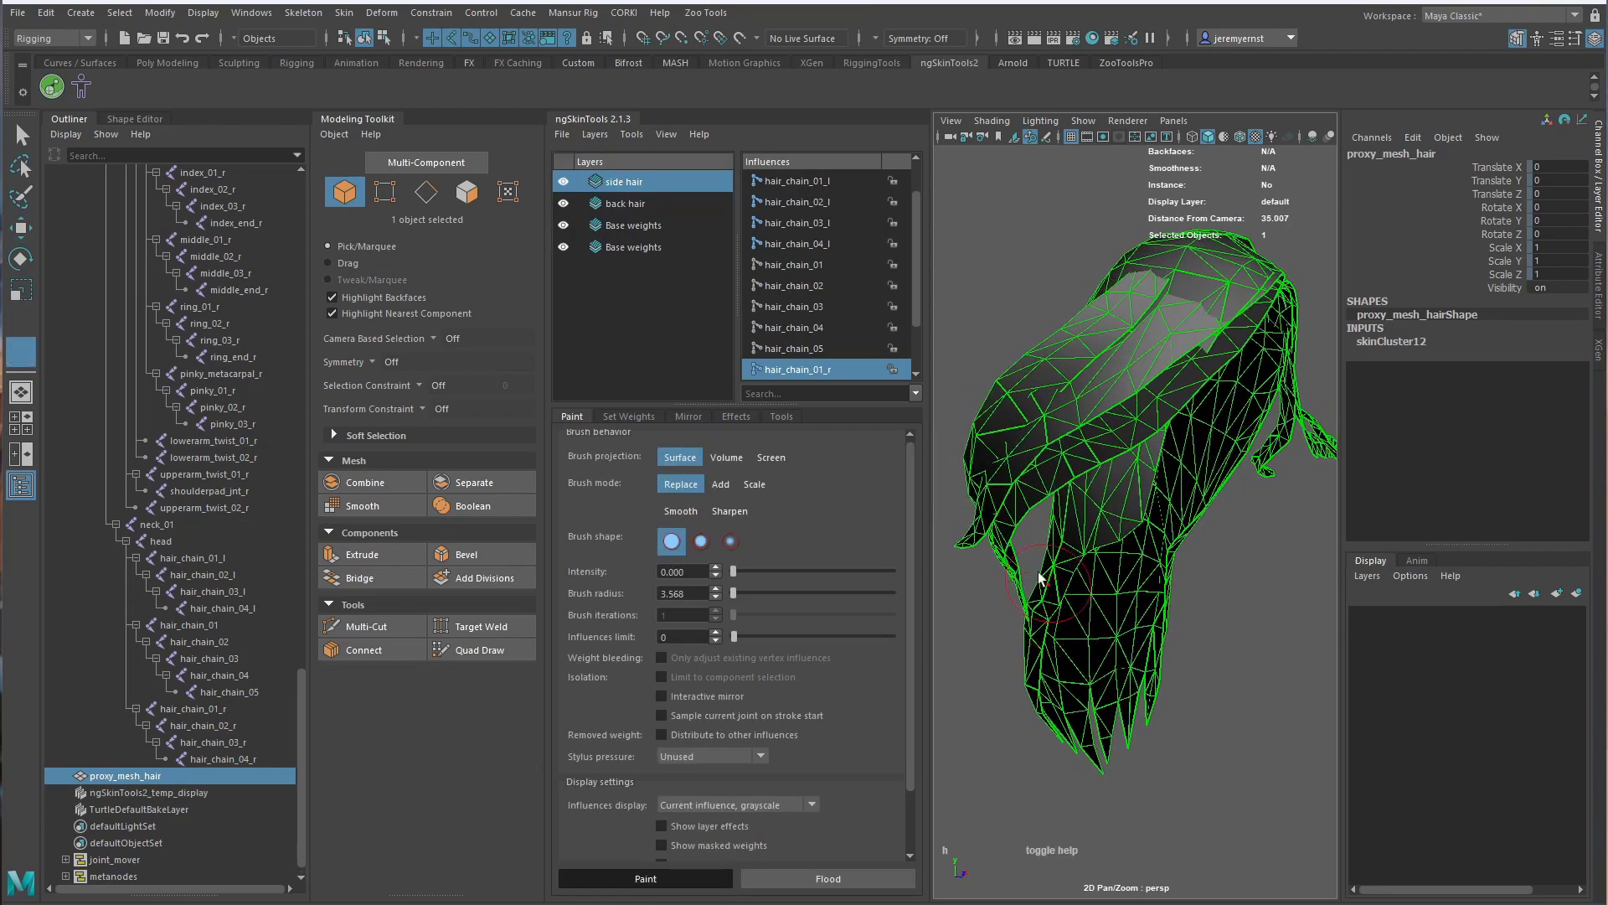
{"action": "left_click", "coordinate": [821, 244]}
{"action": "left_click_drag", "start_coordinate": [1177, 520], "coordinate": [1048, 528], "text": "alt"}
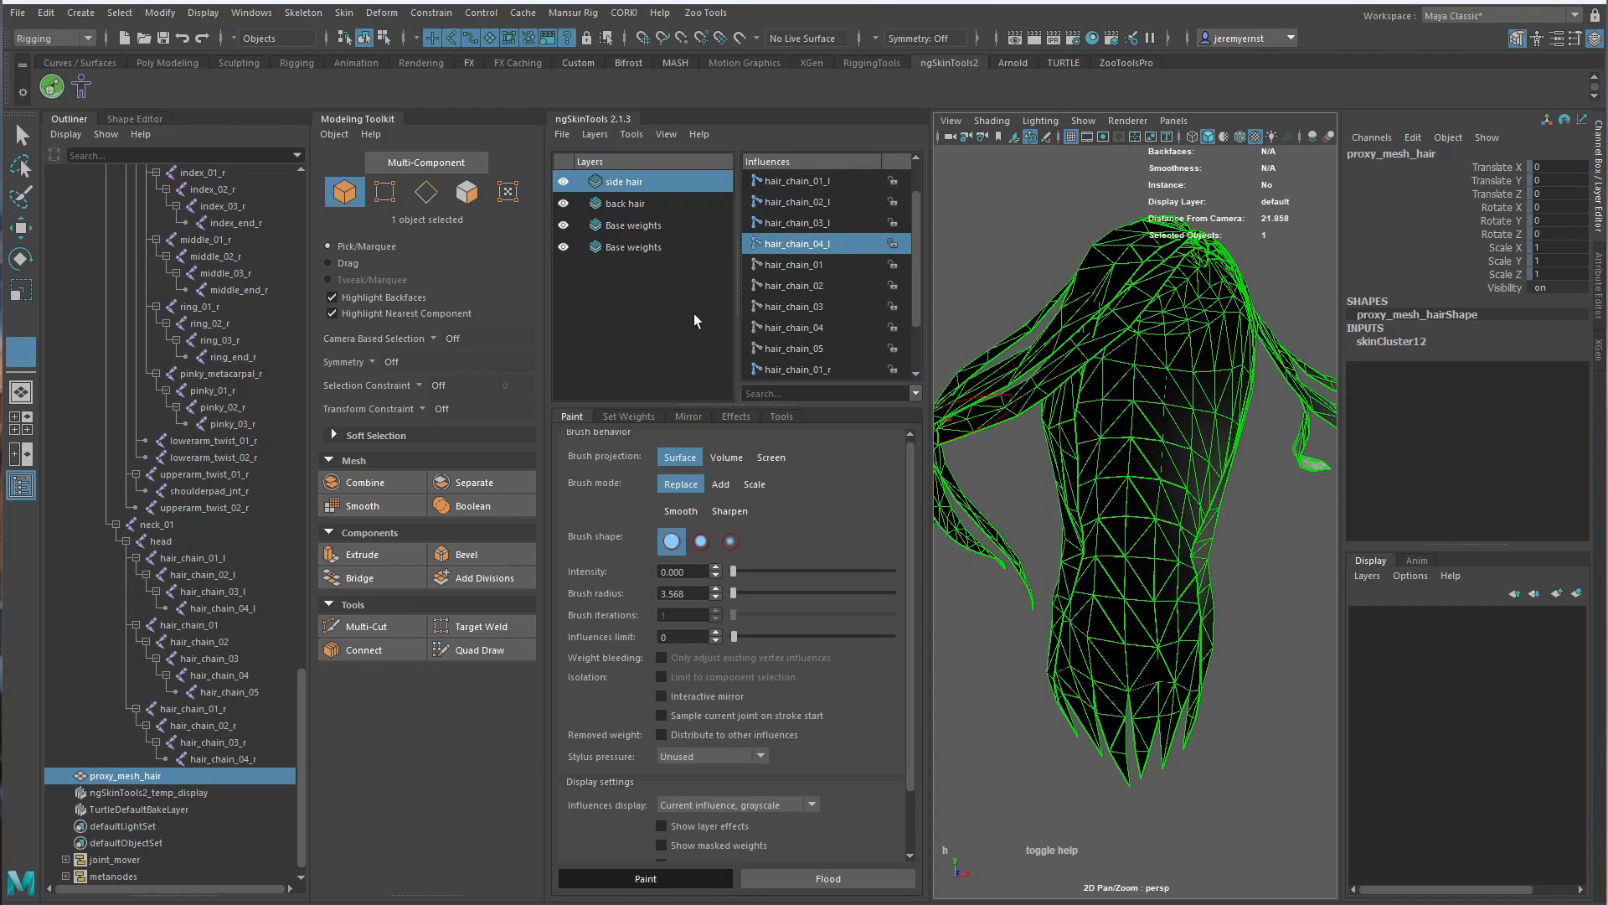
{"action": "left_click", "coordinate": [635, 250]}
{"action": "left_click", "coordinate": [650, 228]}
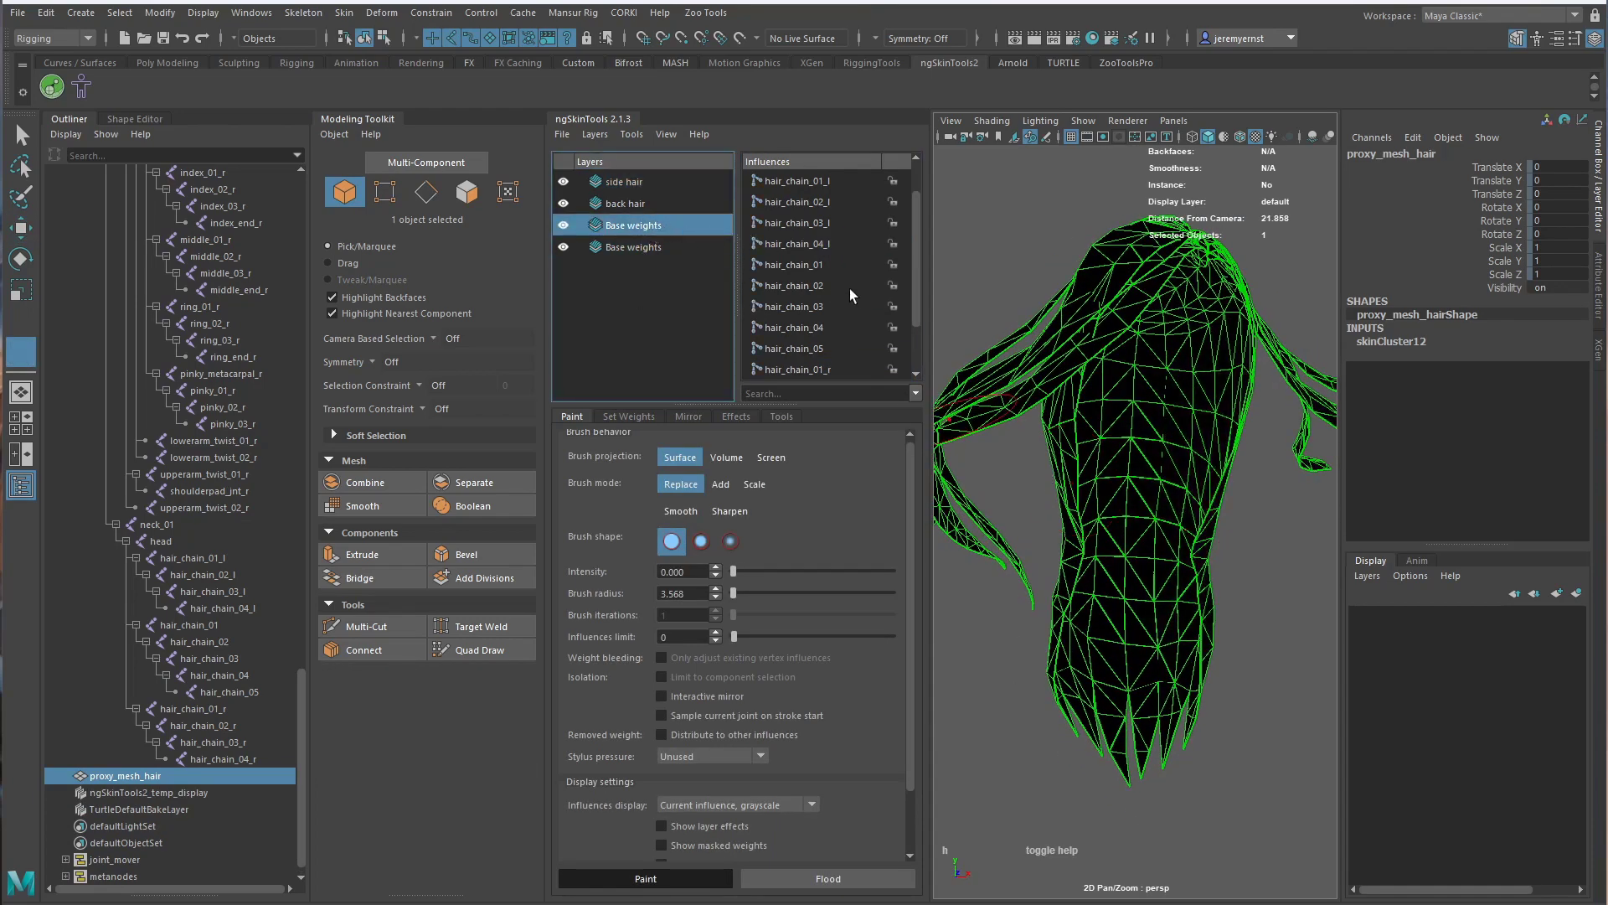
{"action": "left_click_drag", "start_coordinate": [1032, 511], "coordinate": [1089, 540], "text": "alt"}
Inspect the side hair layer's mask and its hair_chain_04_r influence on proxy_mesh_hair
{"action": "left_click", "coordinate": [642, 186]}
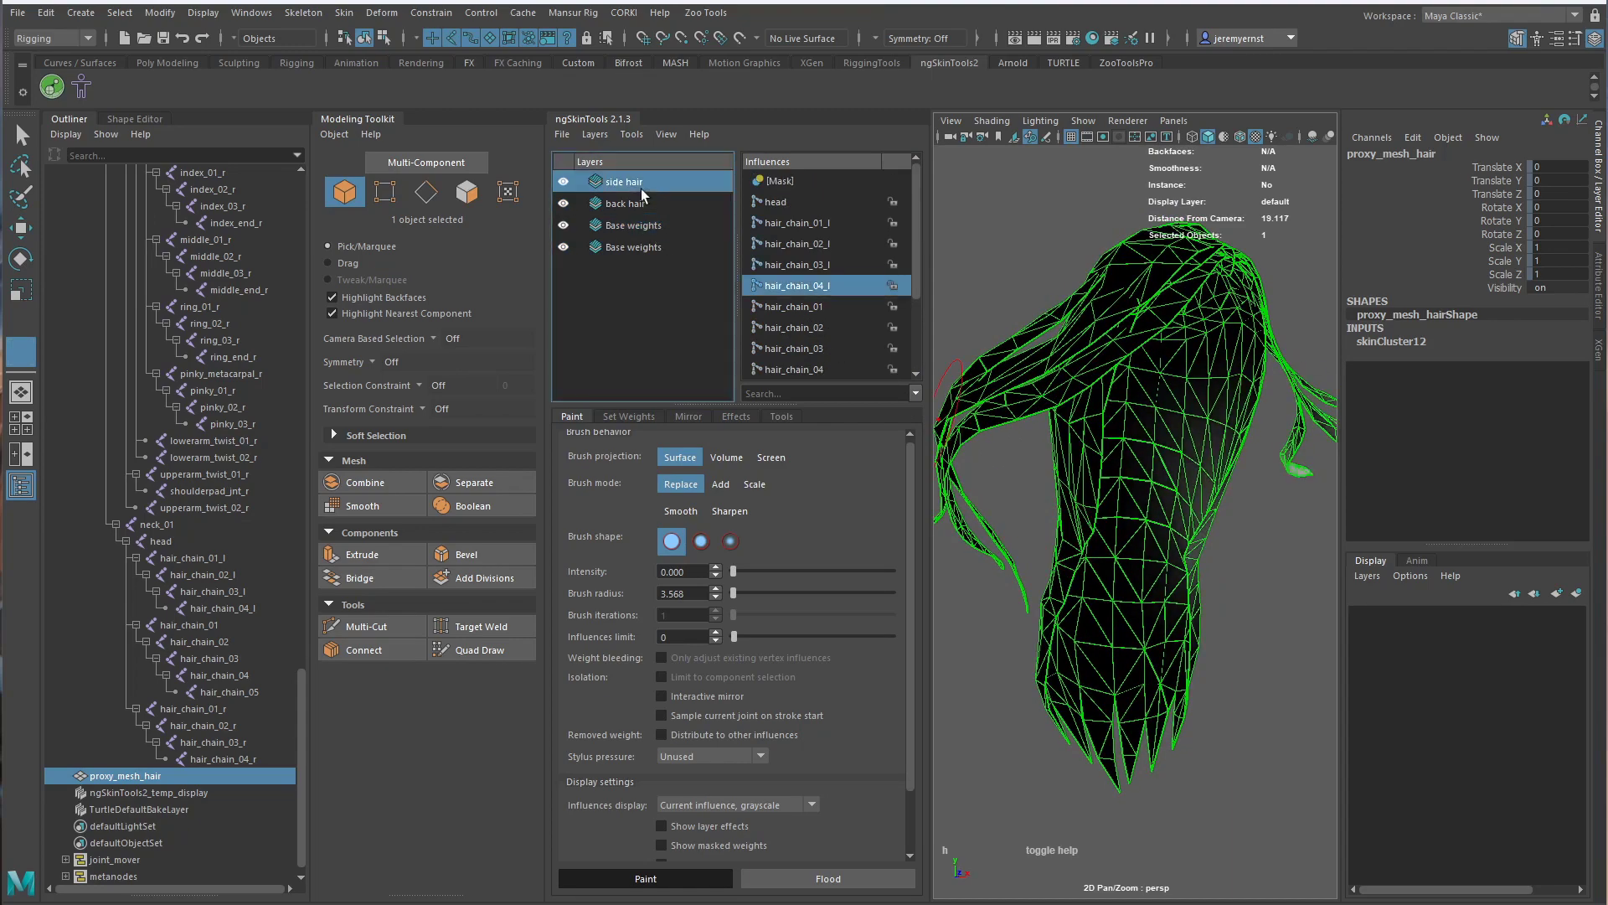
{"action": "scroll", "coordinate": [844, 320], "scroll_direction": "down", "scroll_amount": 2}
{"action": "left_click", "coordinate": [796, 370]}
{"action": "left_click_drag", "start_coordinate": [972, 536], "coordinate": [1042, 554], "text": "alt"}
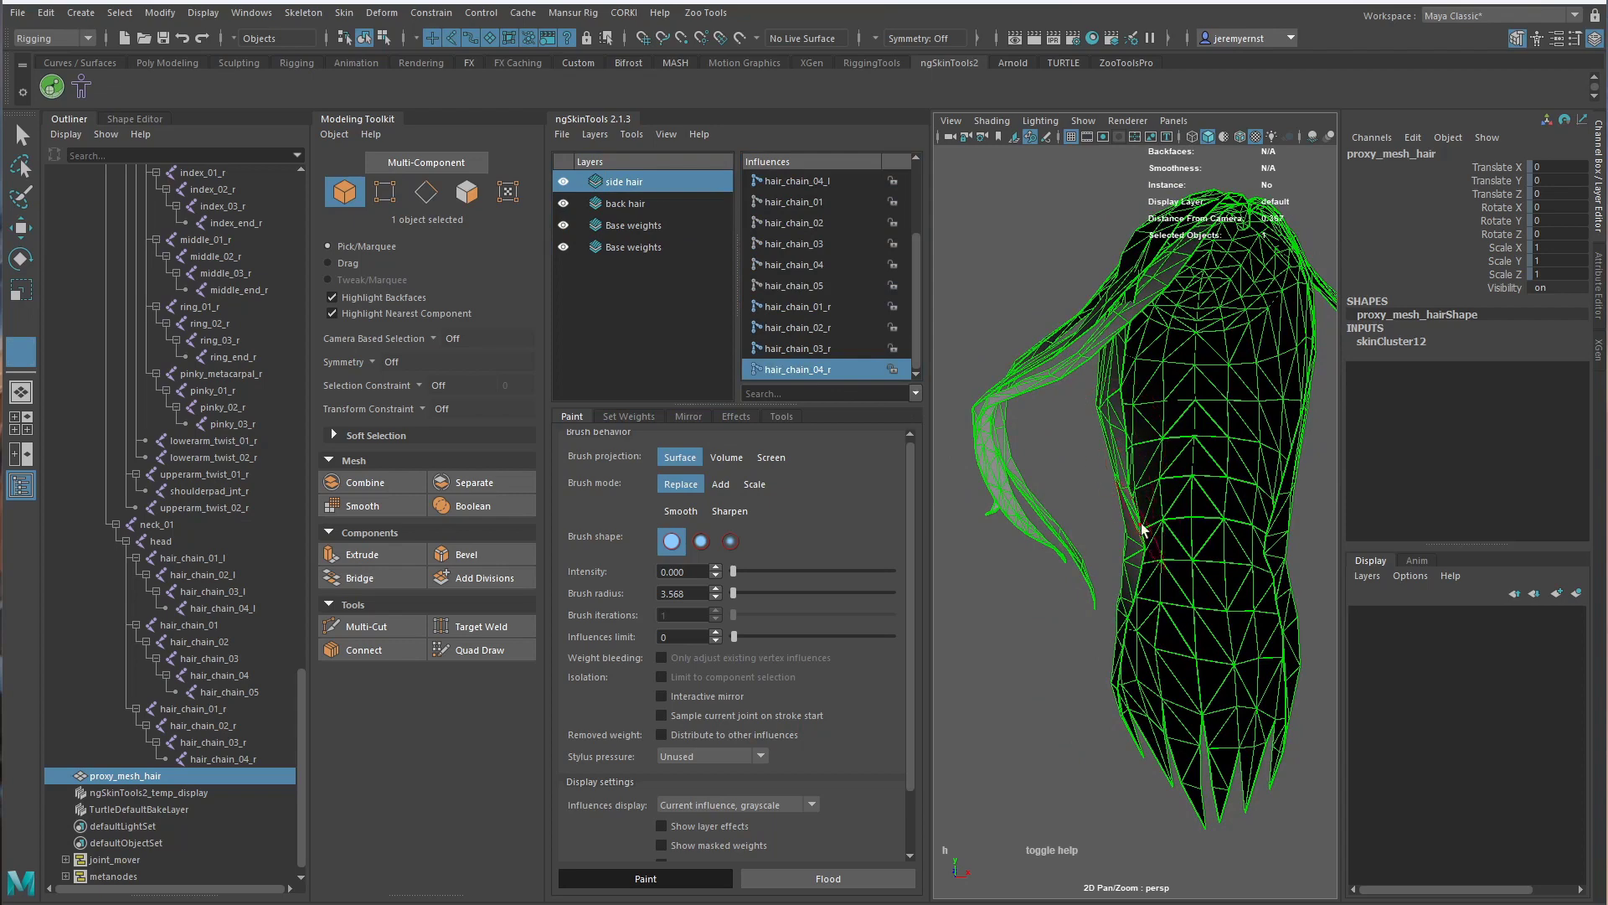
{"action": "scroll", "coordinate": [822, 205], "scroll_direction": "up", "scroll_amount": 2}
{"action": "left_click", "coordinate": [809, 182]}
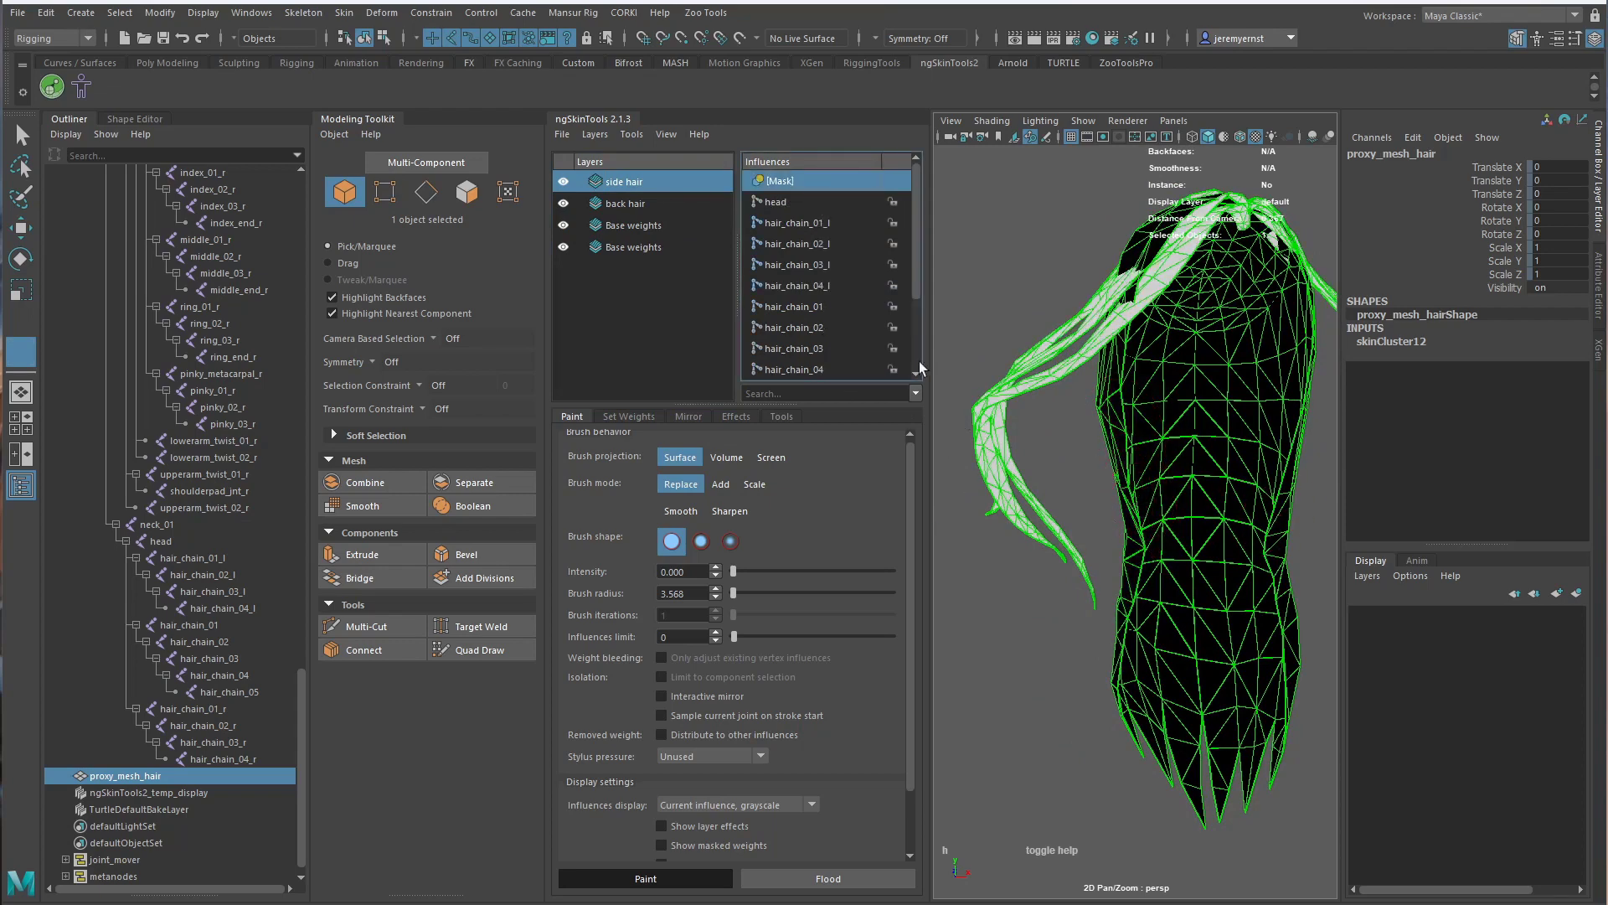
{"action": "scroll", "coordinate": [913, 351], "scroll_direction": "down", "scroll_amount": 2}
{"action": "left_click", "coordinate": [796, 369]}
Paint hair_chain_04_r weights at intensity 1.000 with replace over the lower end of the _r side hair strands
{"action": "scroll", "coordinate": [1066, 587], "scroll_direction": "up", "scroll_amount": 5}
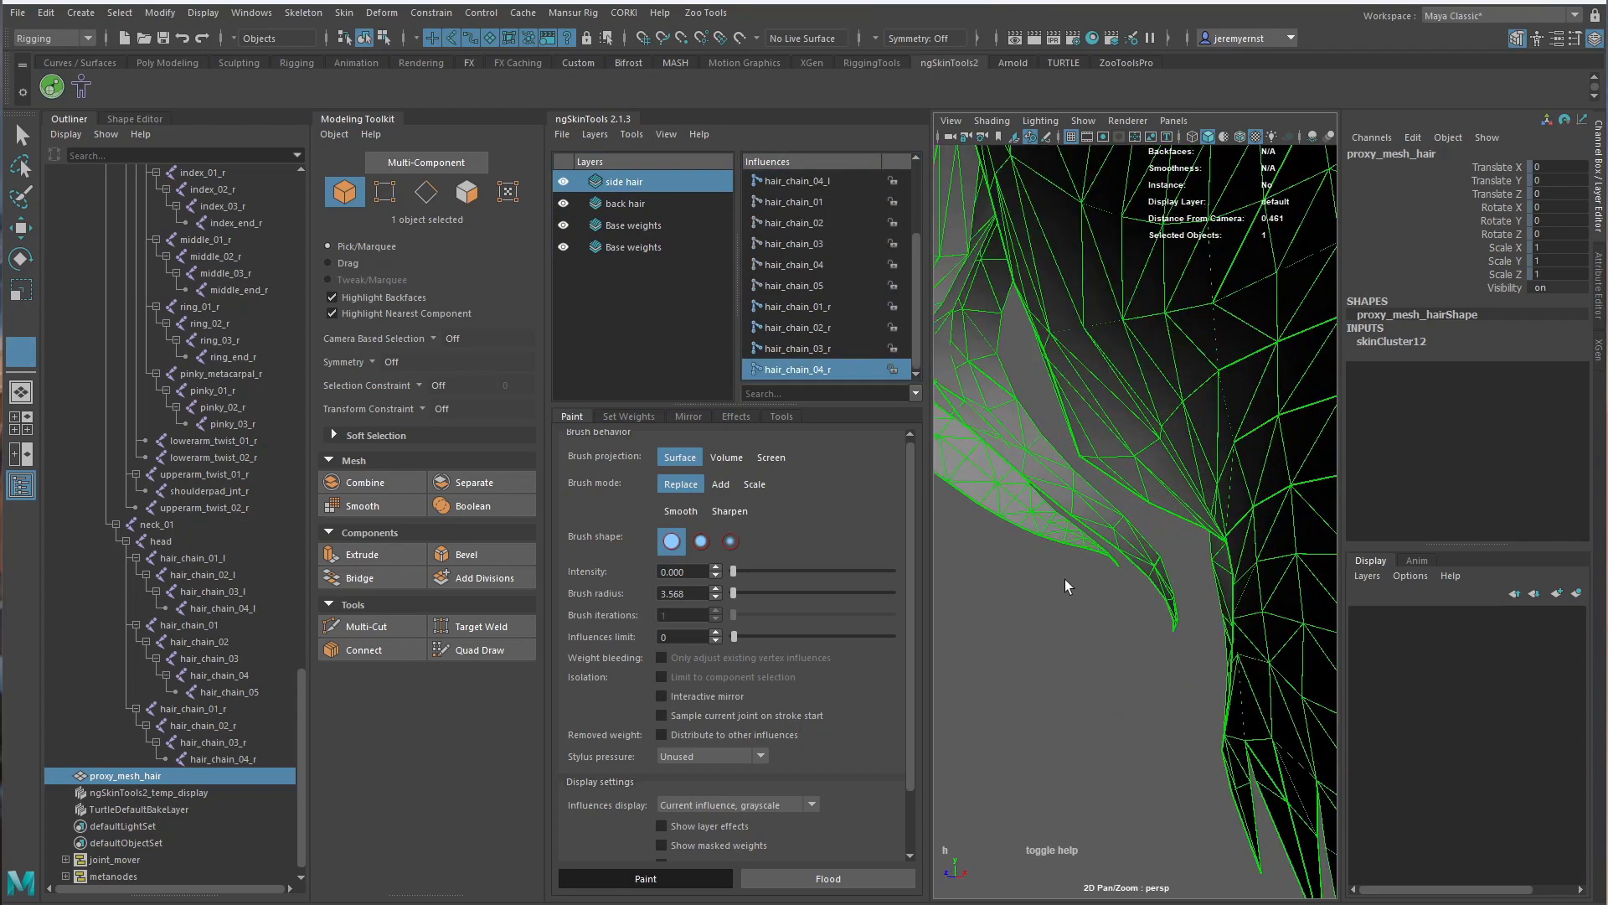
{"action": "left_click_drag", "start_coordinate": [1066, 586], "coordinate": [1107, 542], "text": "alt"}
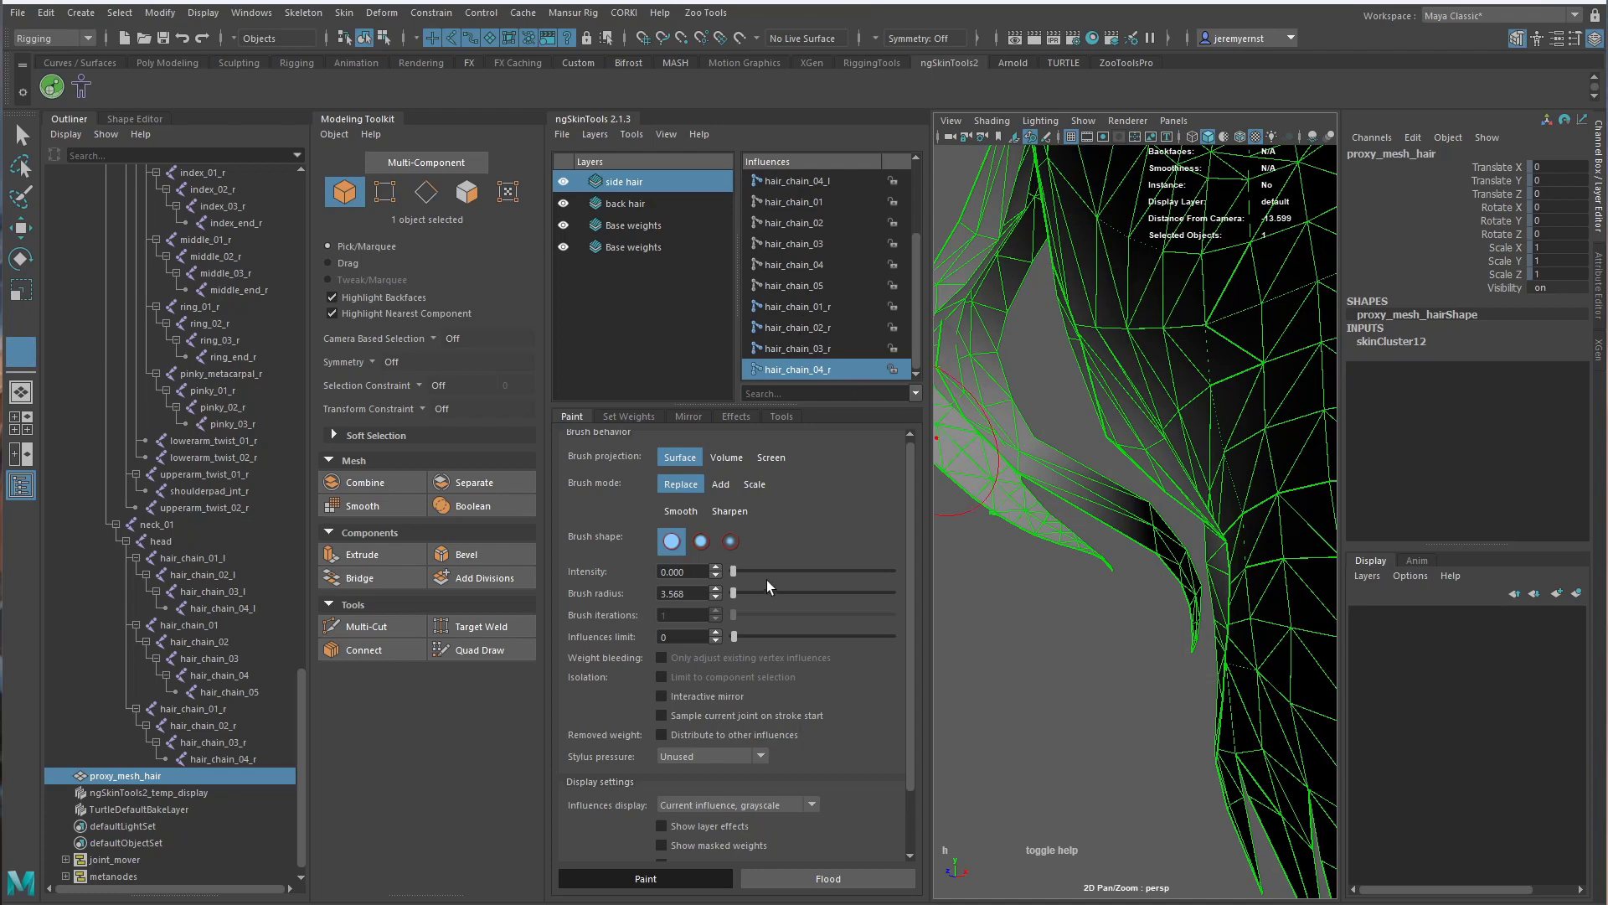
{"action": "left_click_drag", "start_coordinate": [733, 571], "coordinate": [1008, 555]}
{"action": "mouse_move", "coordinate": [1159, 560]}
{"action": "left_mouse_down"}
{"action": "mouse_move", "coordinate": [1174, 558]}
{"action": "mouse_move", "coordinate": [1081, 551]}
{"action": "mouse_move", "coordinate": [1022, 451]}
{"action": "mouse_move", "coordinate": [991, 459]}
{"action": "left_mouse_up"}
{"action": "scroll", "coordinate": [1017, 487], "scroll_direction": "down", "scroll_amount": 5}
{"action": "scroll", "coordinate": [1119, 505], "scroll_direction": "up", "scroll_amount": 3}
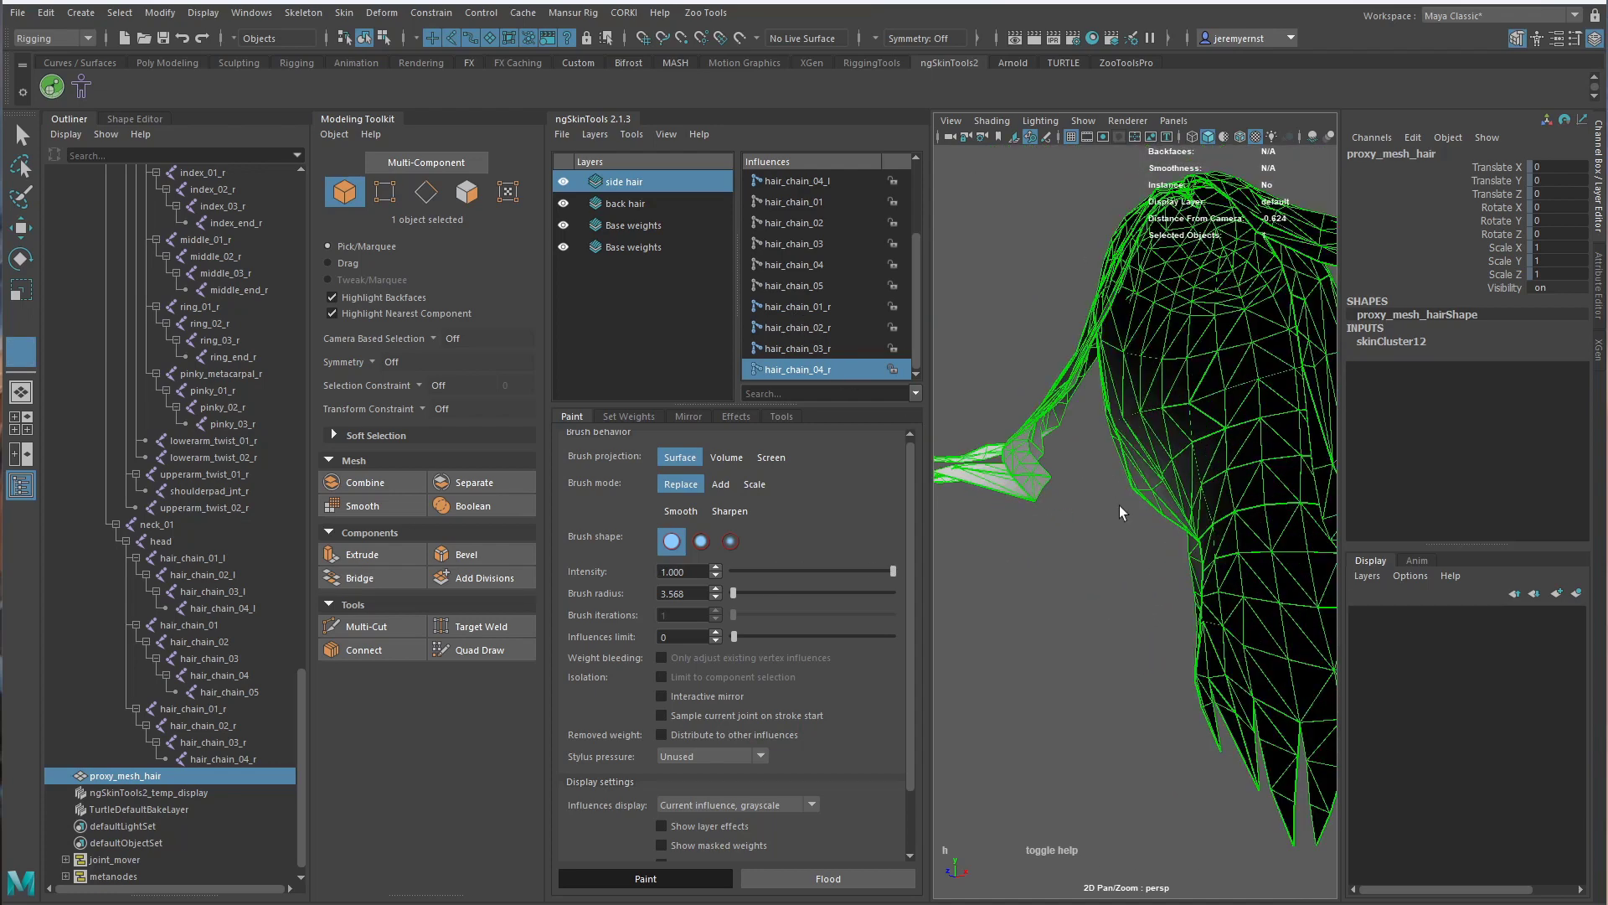
Select all vertices of the _r side hair strands, smooth their weights repeatedly at intensity 0.300, and return to object mode
{"action": "key", "text": "q"}
{"action": "right_click_drag", "start_coordinate": [1042, 452], "coordinate": [965, 452]}
{"action": "left_click_drag", "start_coordinate": [1002, 496], "coordinate": [1204, 527], "text": "alt"}
{"action": "double_click", "coordinate": [1060, 468]}
{"action": "double_click", "coordinate": [1079, 441], "text": "shift"}
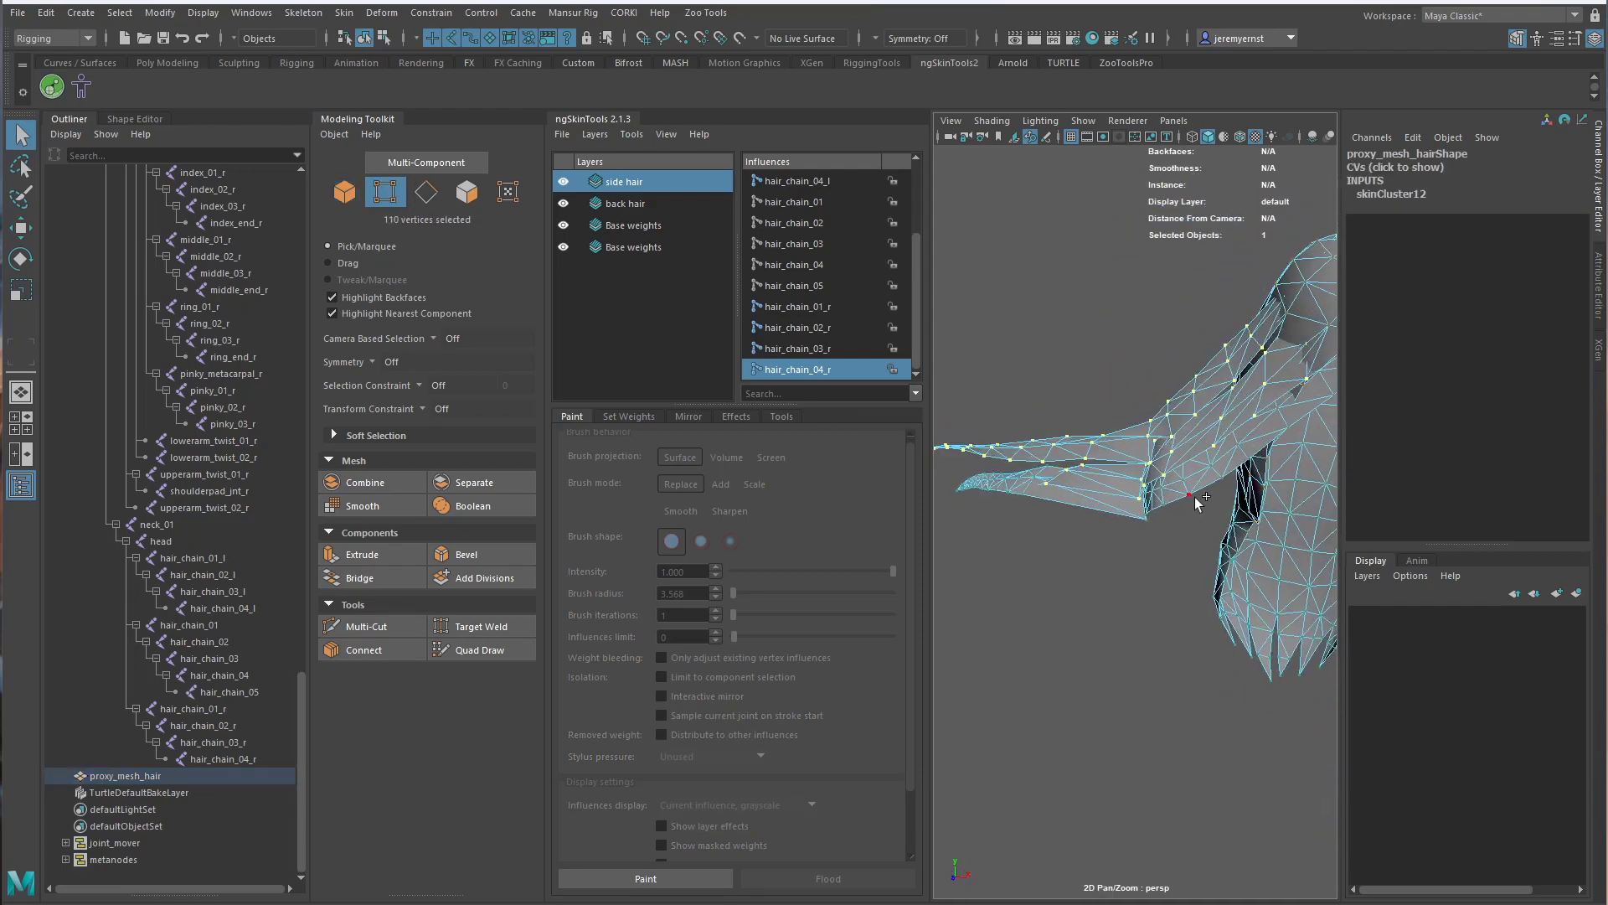
{"action": "double_click", "coordinate": [1191, 496], "text": "shift"}
{"action": "left_click", "coordinate": [629, 417]}
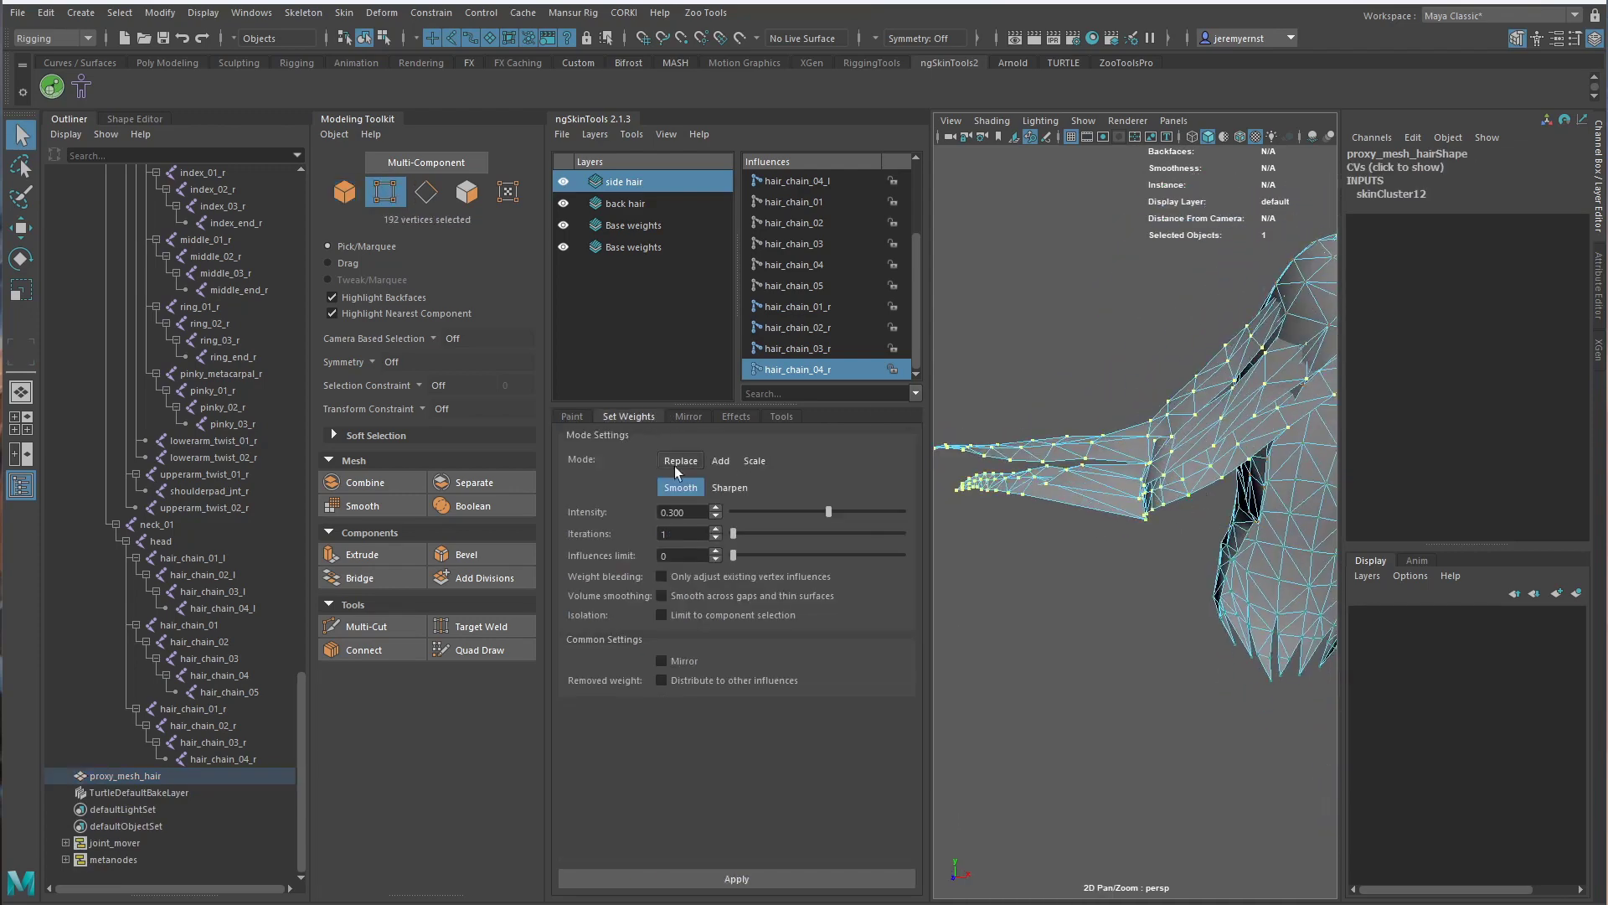
{"action": "left_click", "coordinate": [780, 879]}
{"action": "left_click", "coordinate": [771, 880]}
{"action": "left_click", "coordinate": [770, 880]}
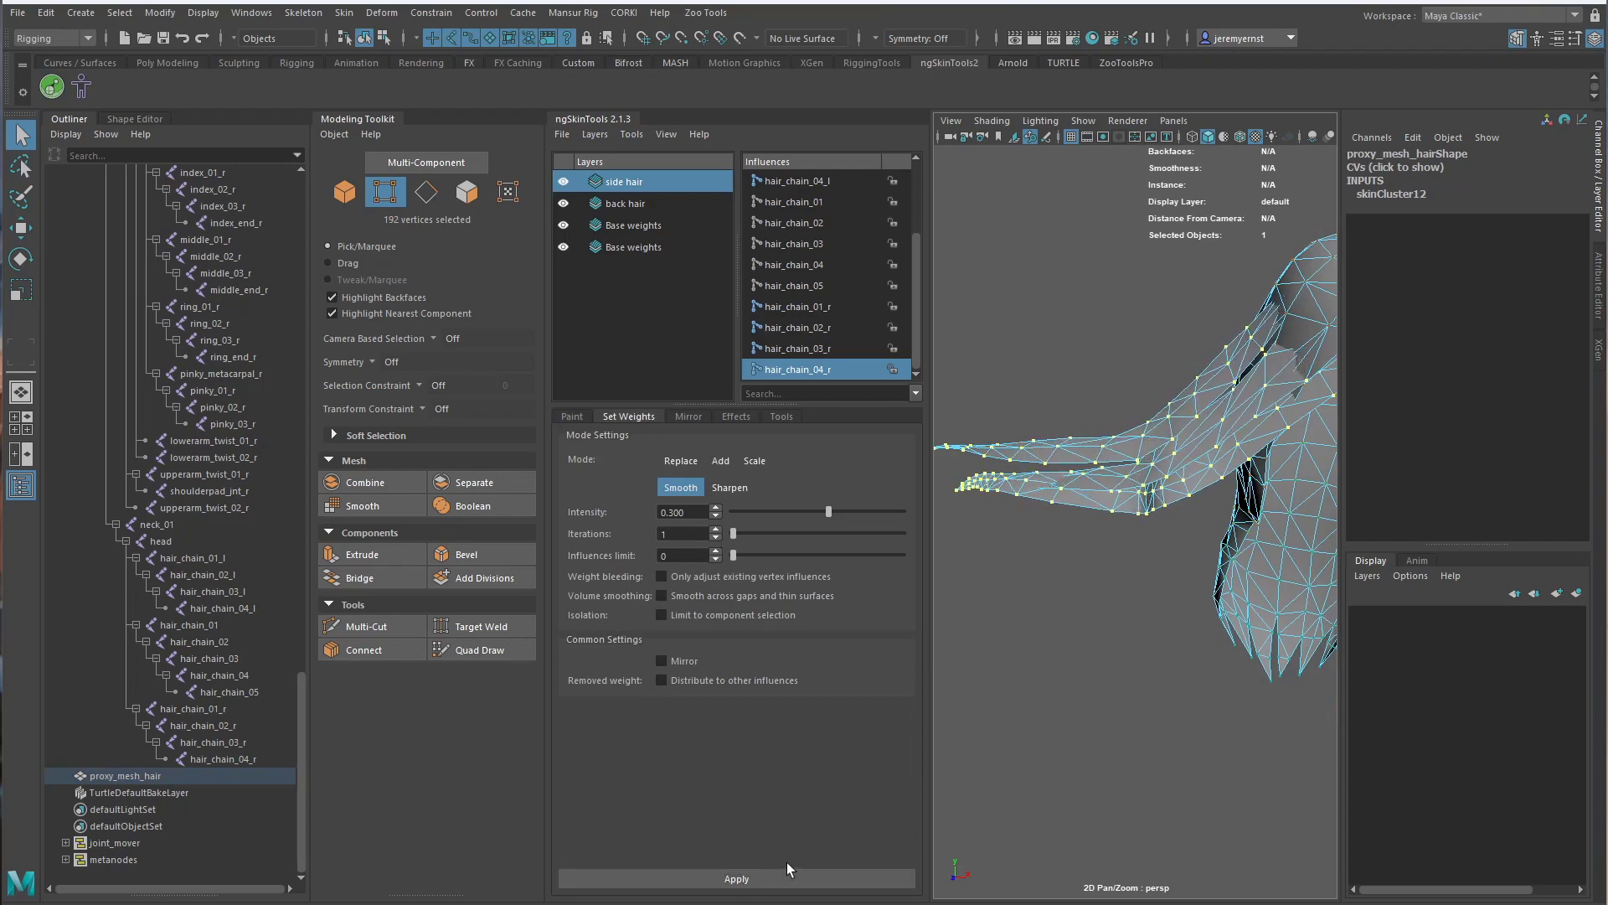
{"action": "left_click", "coordinate": [767, 879]}
{"action": "left_click", "coordinate": [768, 879]}
{"action": "left_click", "coordinate": [766, 878]}
{"action": "left_click_drag", "start_coordinate": [1081, 618], "coordinate": [805, 894], "text": "alt"}
{"action": "scroll", "coordinate": [1139, 702], "scroll_direction": "down", "scroll_amount": 4}
{"action": "left_click", "coordinate": [801, 886]}
{"action": "left_click", "coordinate": [801, 886]}
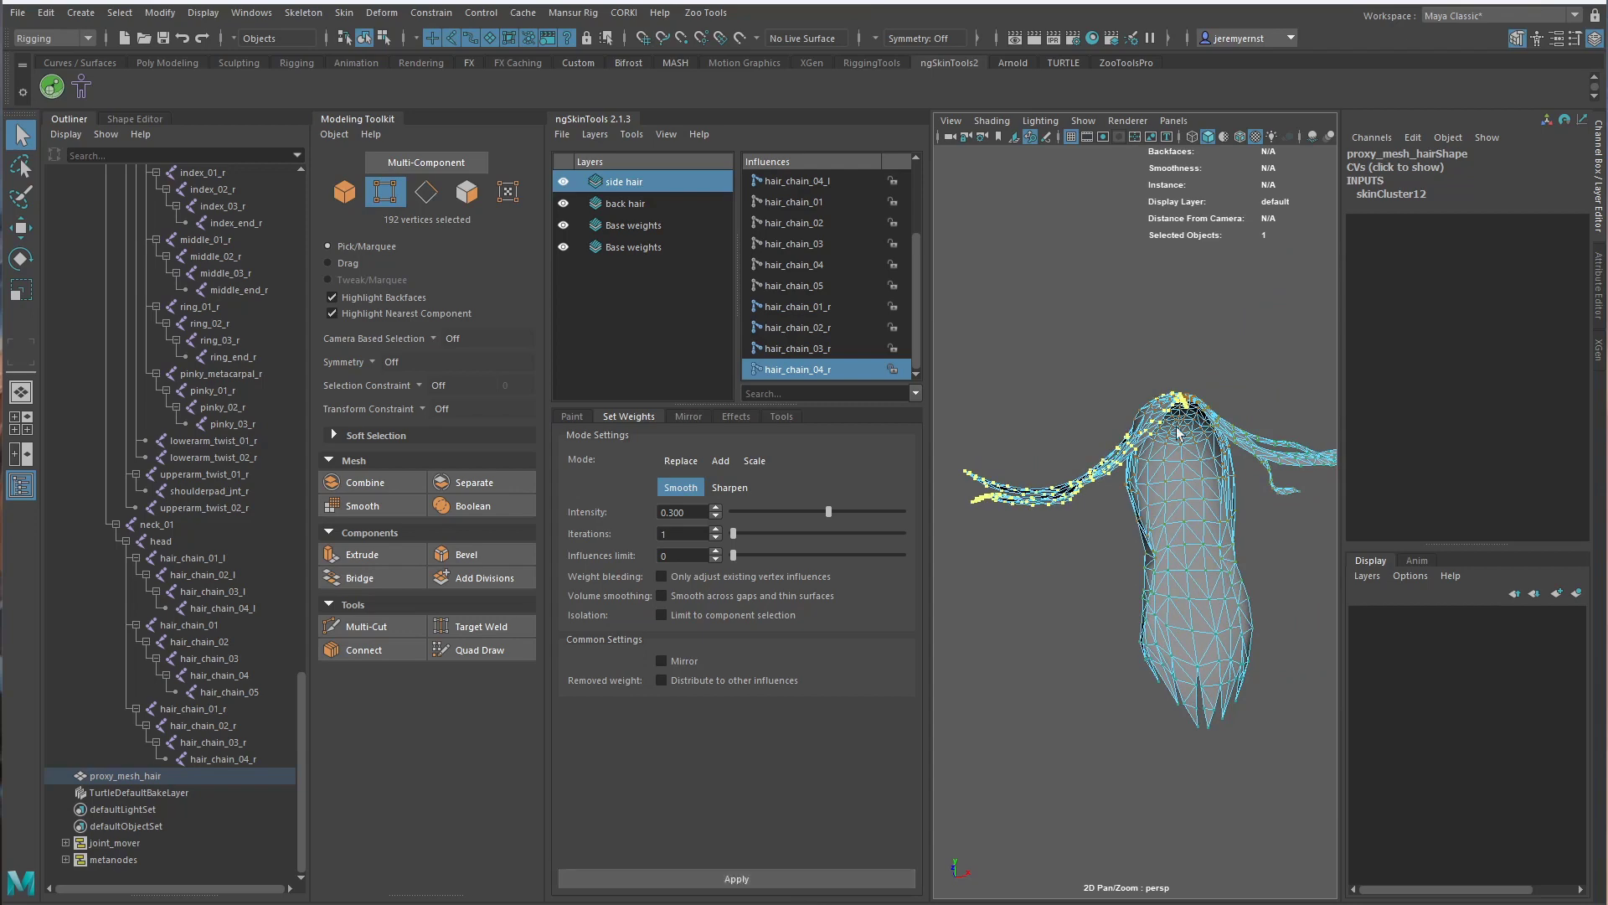
{"action": "right_click_drag", "start_coordinate": [1177, 399], "coordinate": [1267, 348]}
{"action": "left_click", "coordinate": [1267, 349]}
Hide proxy_mesh_hair and show the meshes group
{"action": "left_click_drag", "start_coordinate": [1257, 355], "coordinate": [1127, 453], "text": "alt"}
{"action": "left_click", "coordinate": [1079, 443]}
{"action": "scroll", "coordinate": [192, 521], "scroll_direction": "up", "scroll_amount": 20}
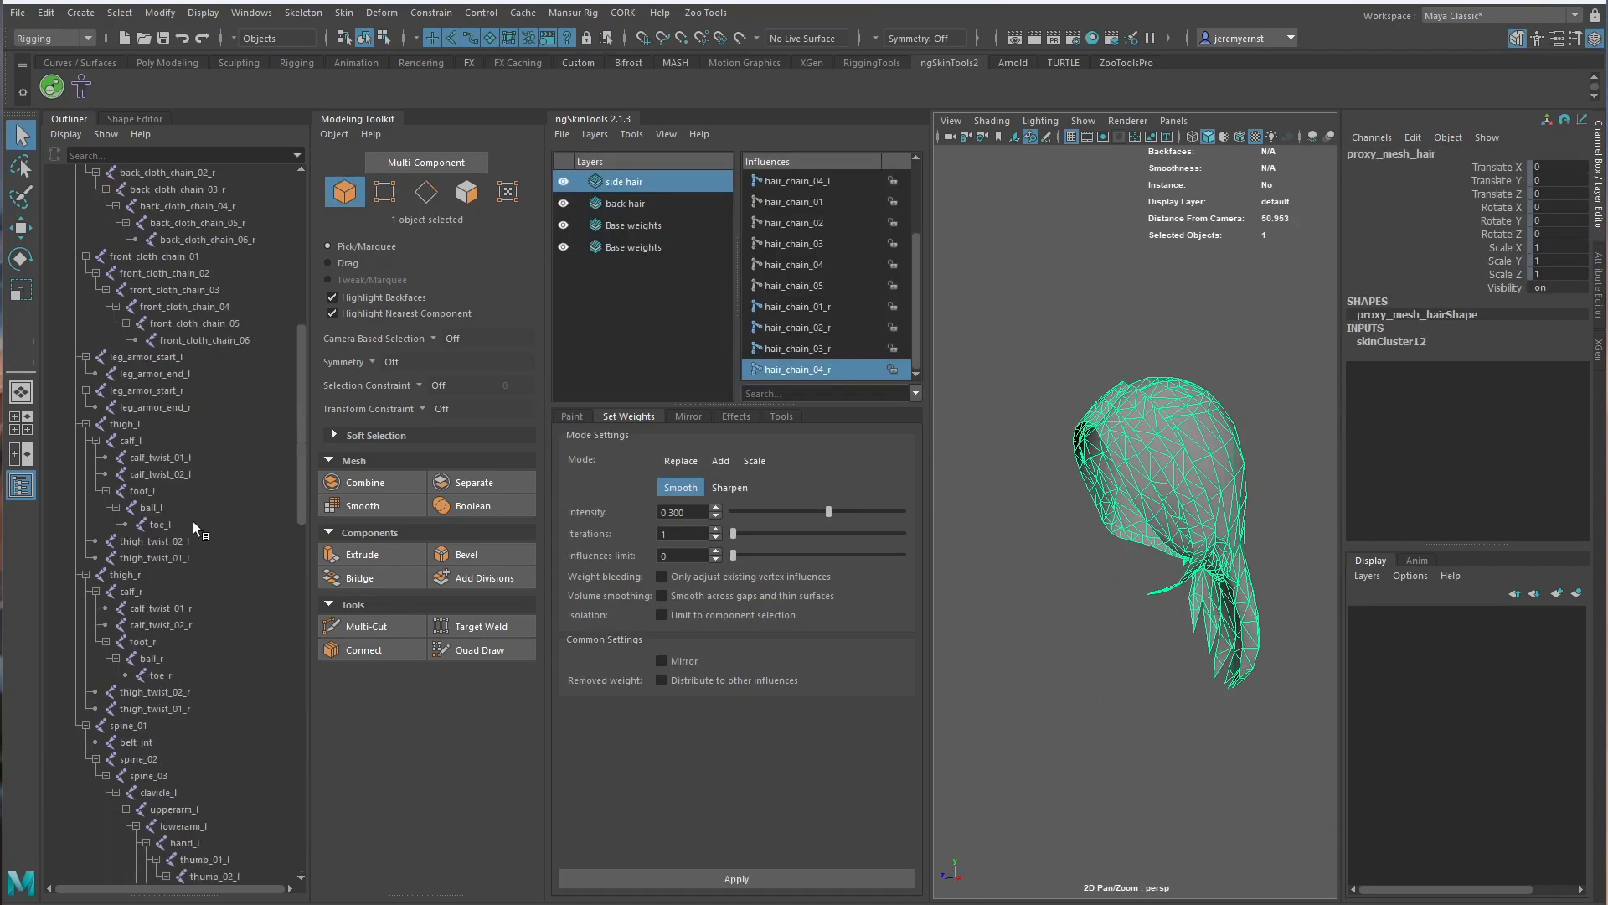
{"action": "left_click", "coordinate": [65, 324]}
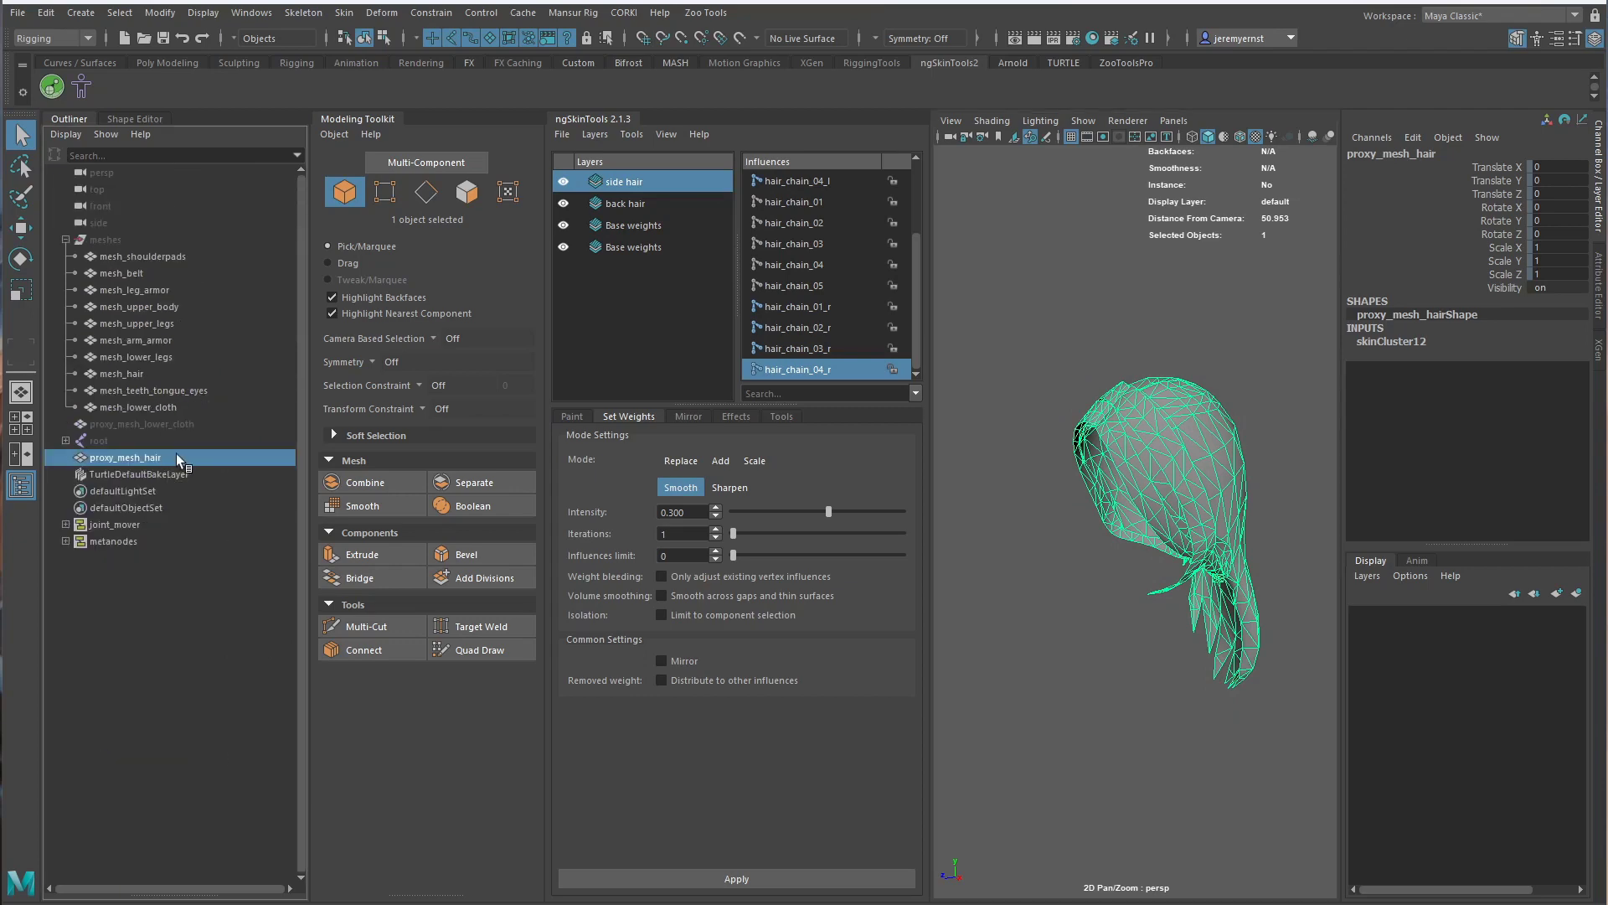
{"action": "key", "text": "ctrl+h"}
{"action": "left_click", "coordinate": [109, 239]}
{"action": "key", "text": "shift+h"}
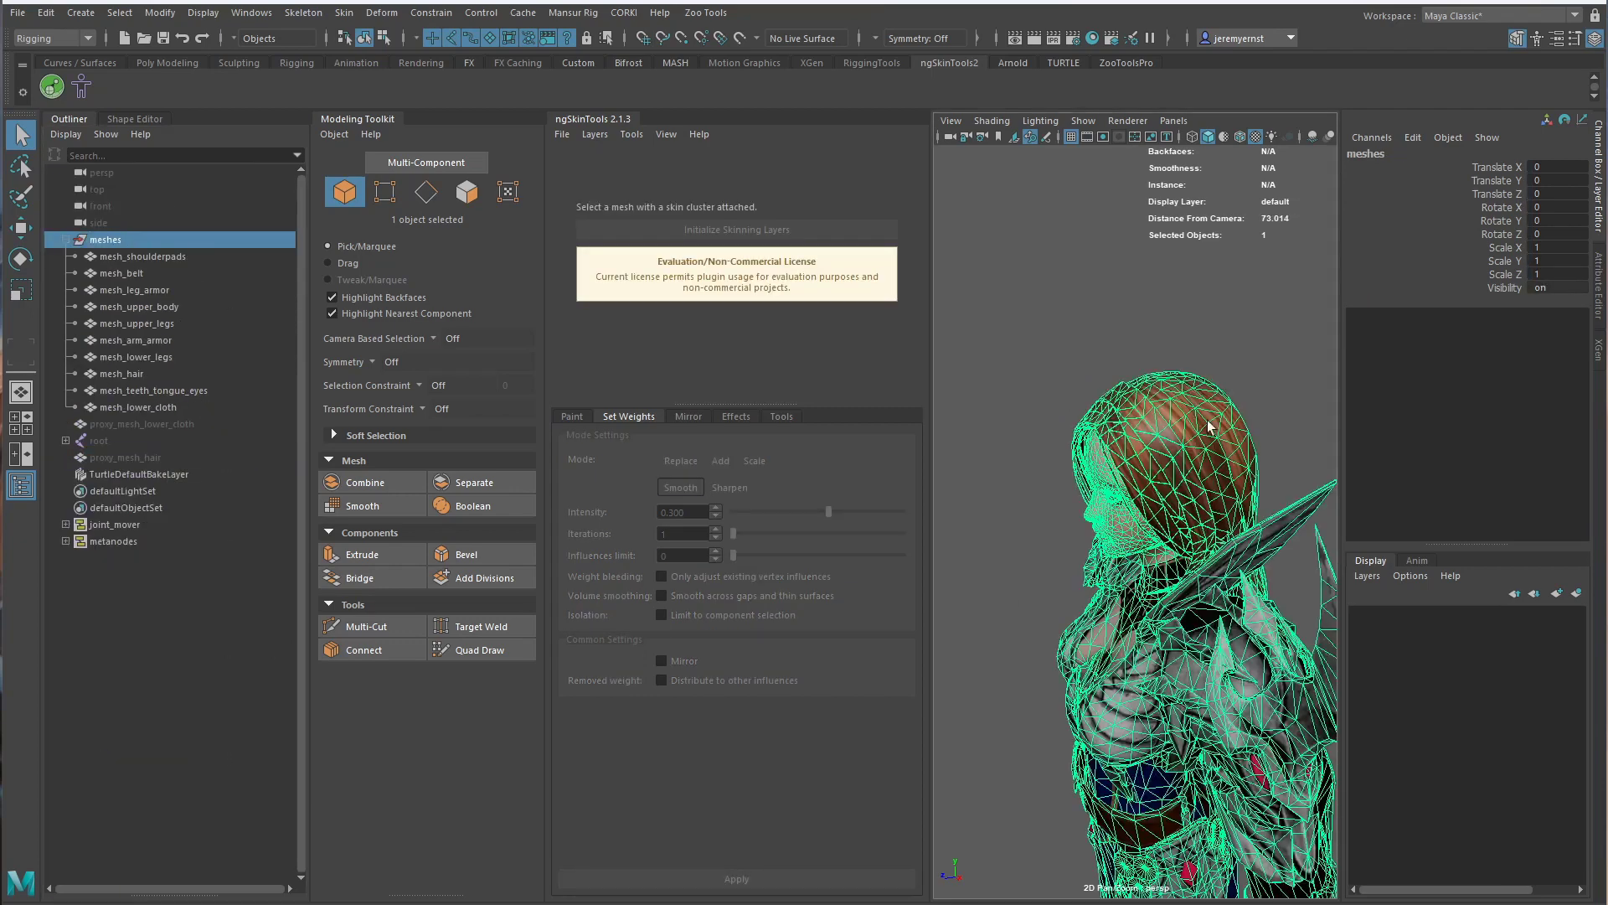
Examine the complete character from the front with all its meshes displayed
{"action": "scroll", "coordinate": [1208, 427], "scroll_direction": "down", "scroll_amount": 4}
{"action": "left_click", "coordinate": [1169, 434]}
{"action": "scroll", "coordinate": [1170, 434], "scroll_direction": "down", "scroll_amount": 3}
{"action": "left_click_drag", "start_coordinate": [1169, 434], "coordinate": [1306, 536], "text": "alt"}
{"action": "scroll", "coordinate": [1290, 536], "scroll_direction": "up", "scroll_amount": 5}
{"action": "middle_click_drag", "start_coordinate": [1290, 787], "coordinate": [1214, 566], "text": "alt"}
{"action": "left_click_drag", "start_coordinate": [1215, 566], "coordinate": [1182, 566], "text": "alt"}
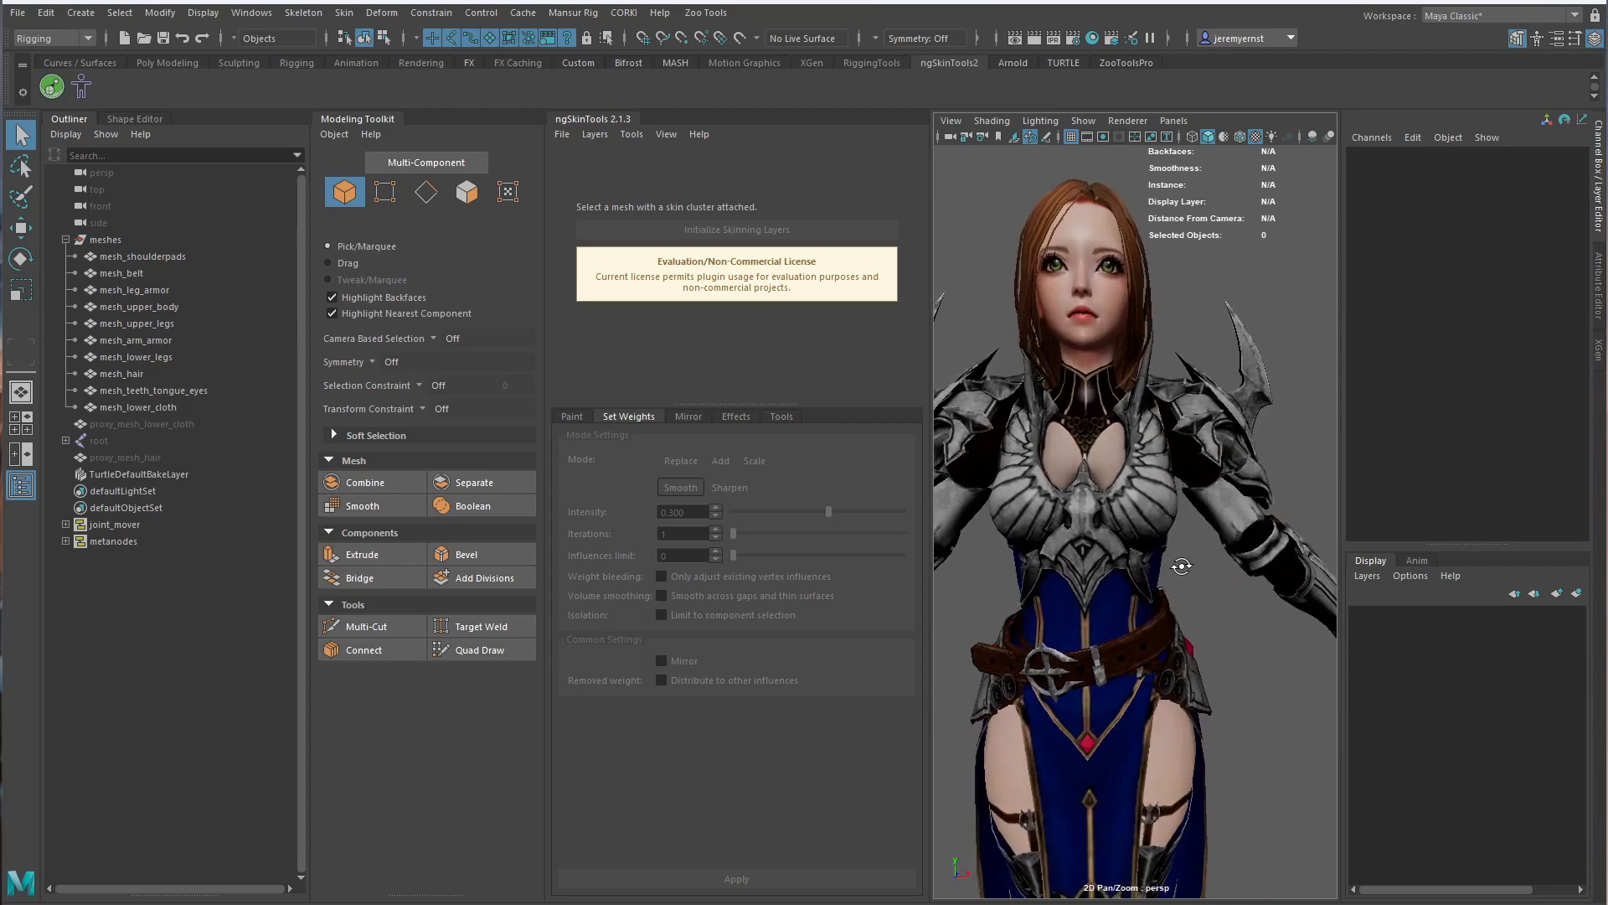
{"action": "scroll", "coordinate": [1181, 566], "scroll_direction": "down", "scroll_amount": 3}
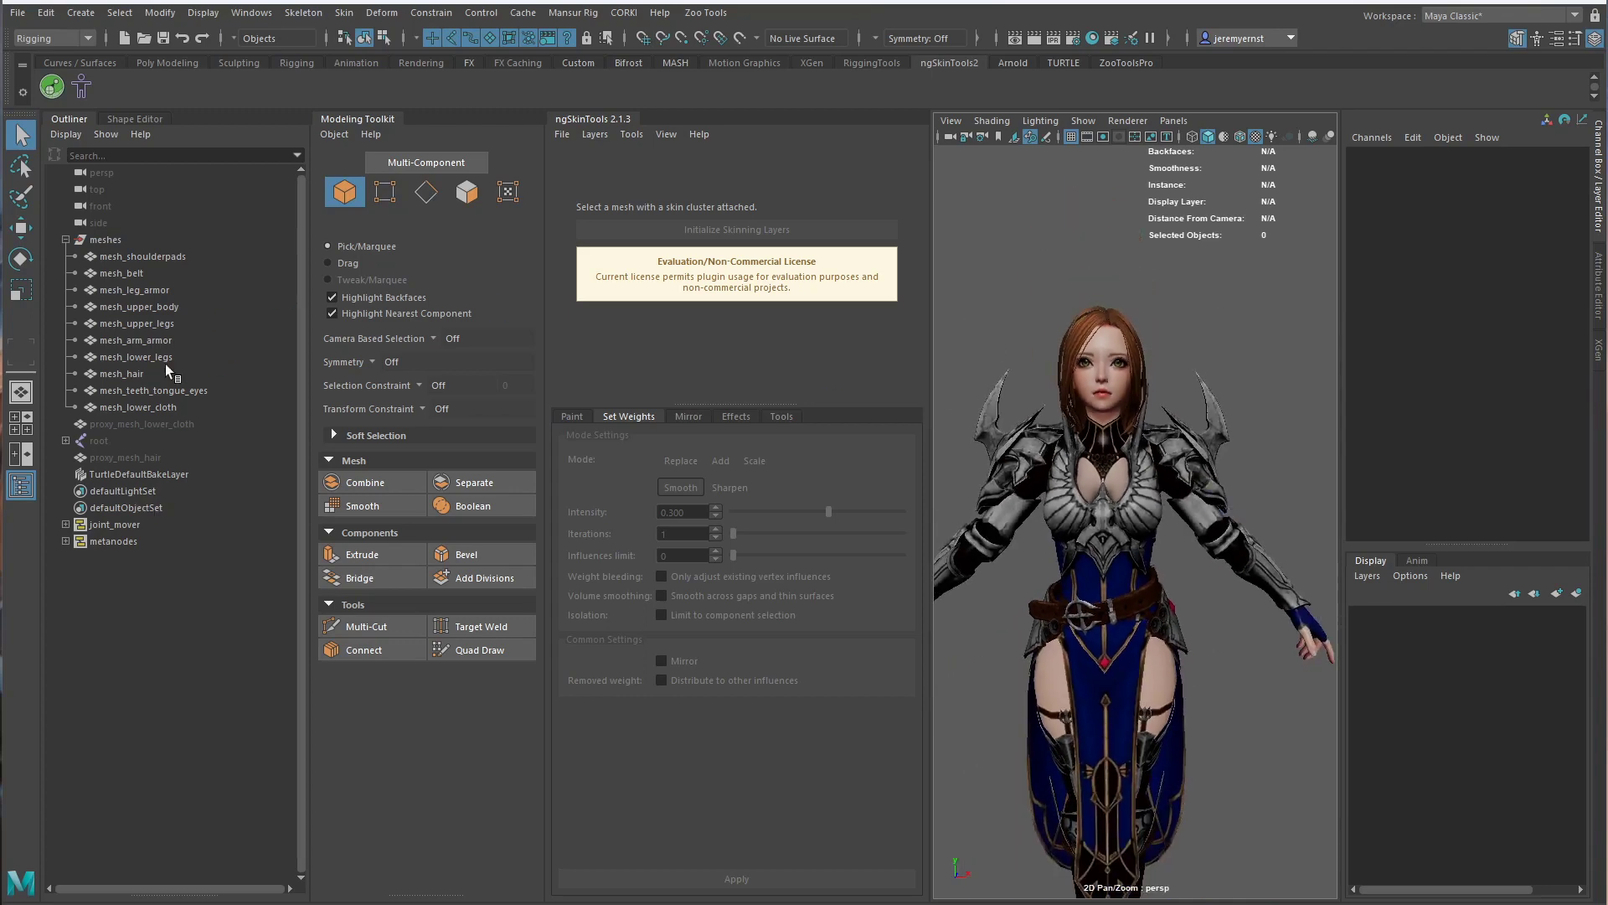
Parent proxy_mesh_hair and proxy_mesh_lower_cloth under the meshes group
{"action": "left_click", "coordinate": [117, 457]}
{"action": "left_click", "coordinate": [122, 425], "text": "ctrl"}
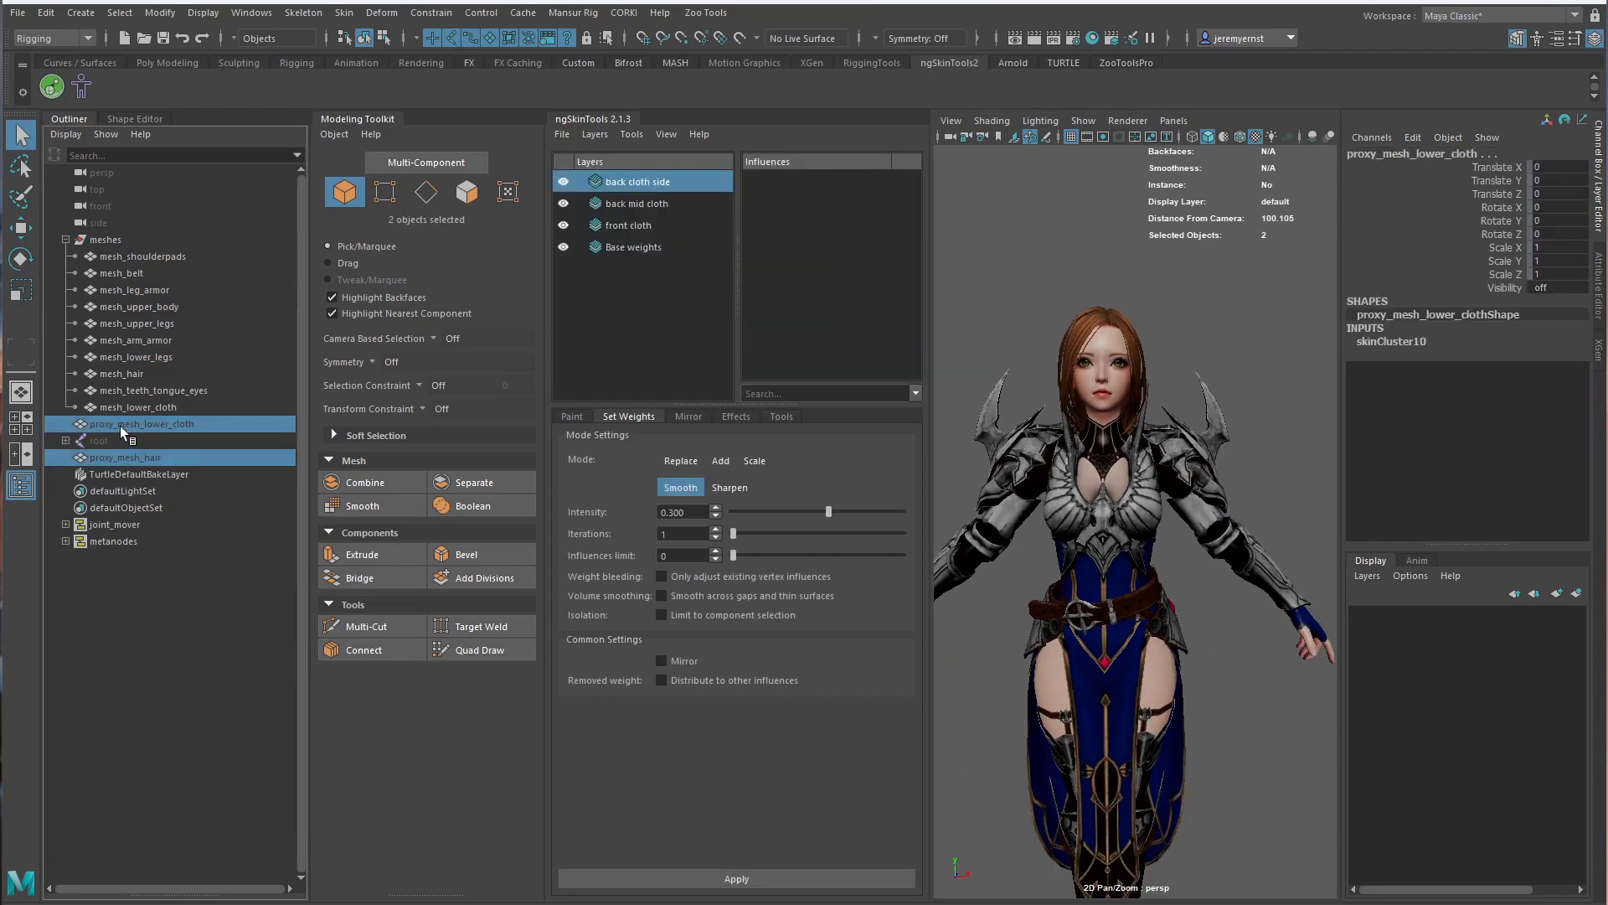
{"action": "left_click", "coordinate": [117, 236], "text": "ctrl"}
{"action": "key", "text": "p"}
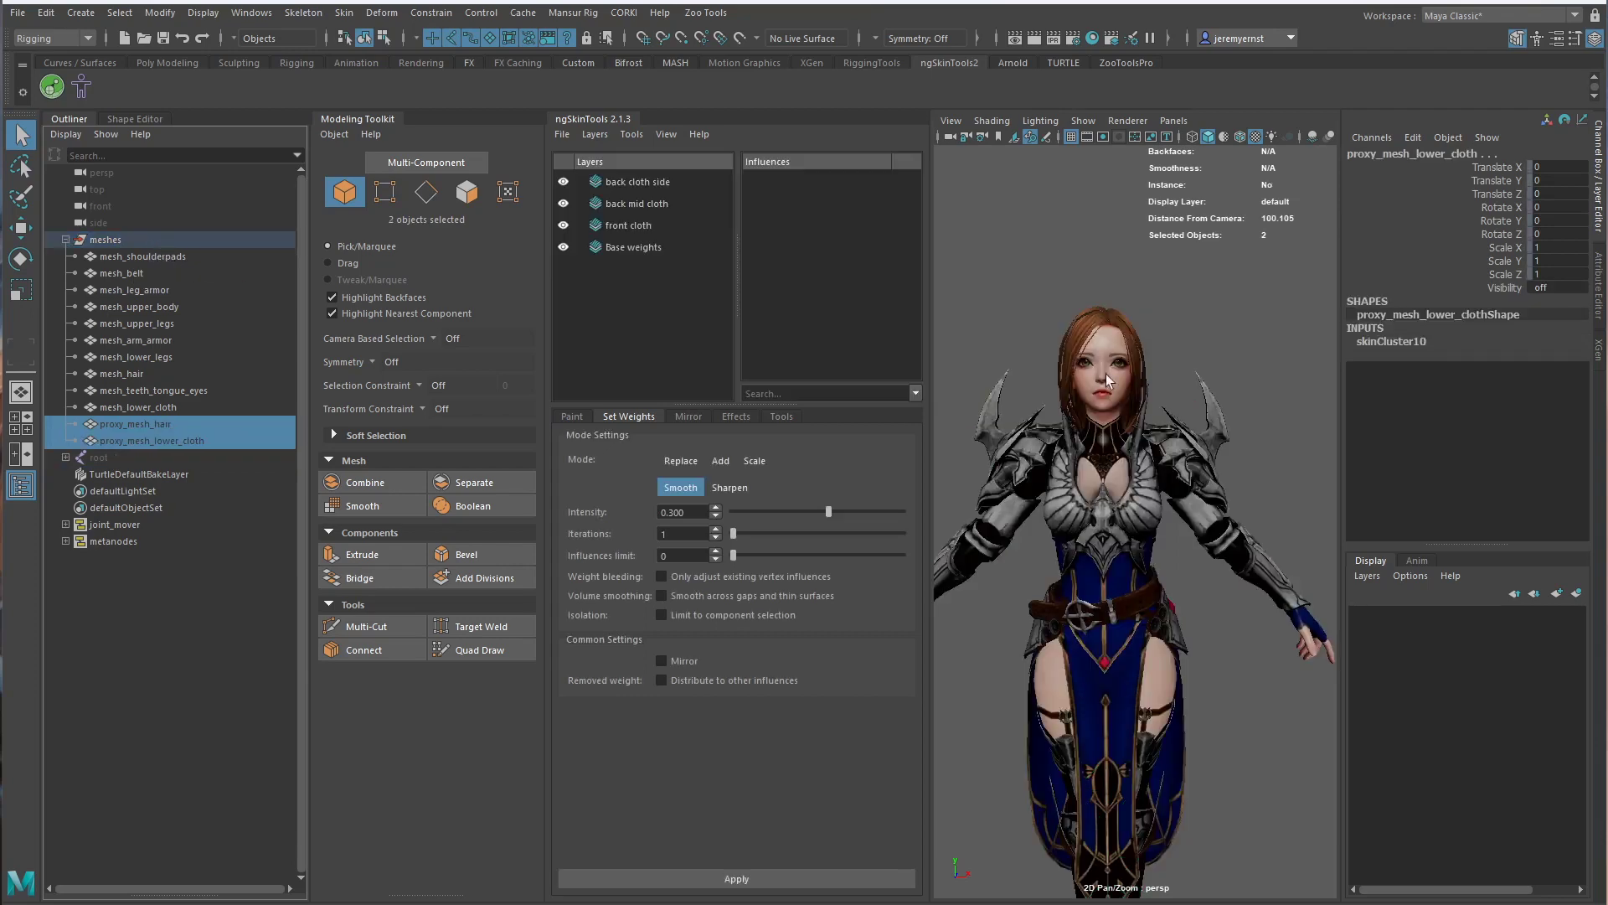
Select the root joint and the meshes group and start an FBX export of the selection
{"action": "left_click", "coordinate": [125, 459]}
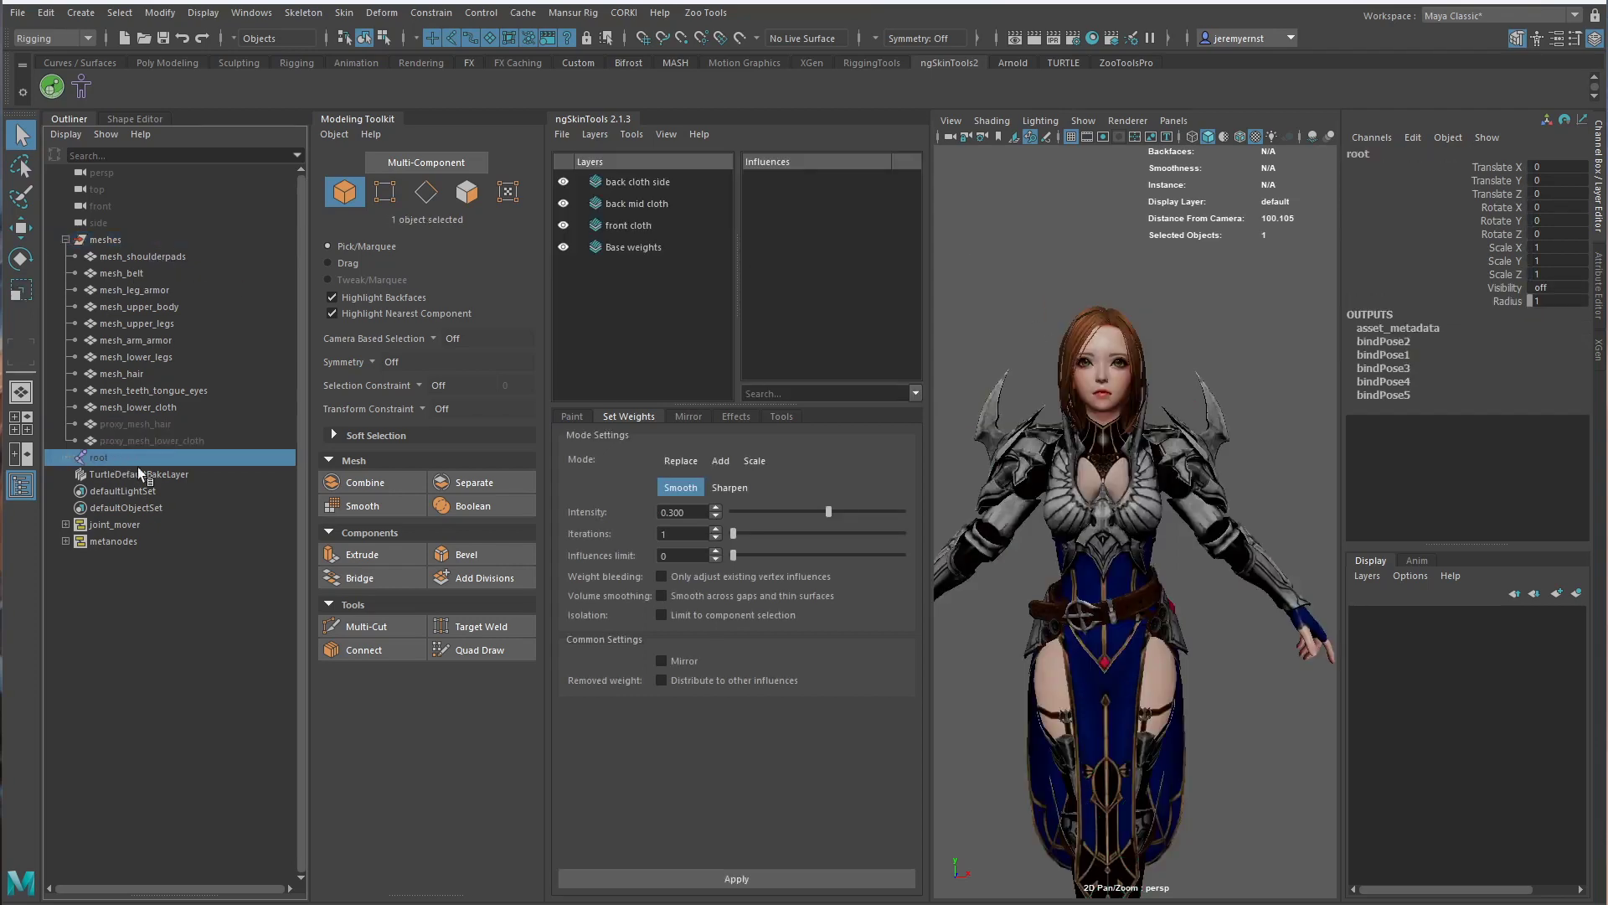
{"action": "left_click", "coordinate": [105, 241], "text": "ctrl"}
{"action": "left_click", "coordinate": [16, 13]}
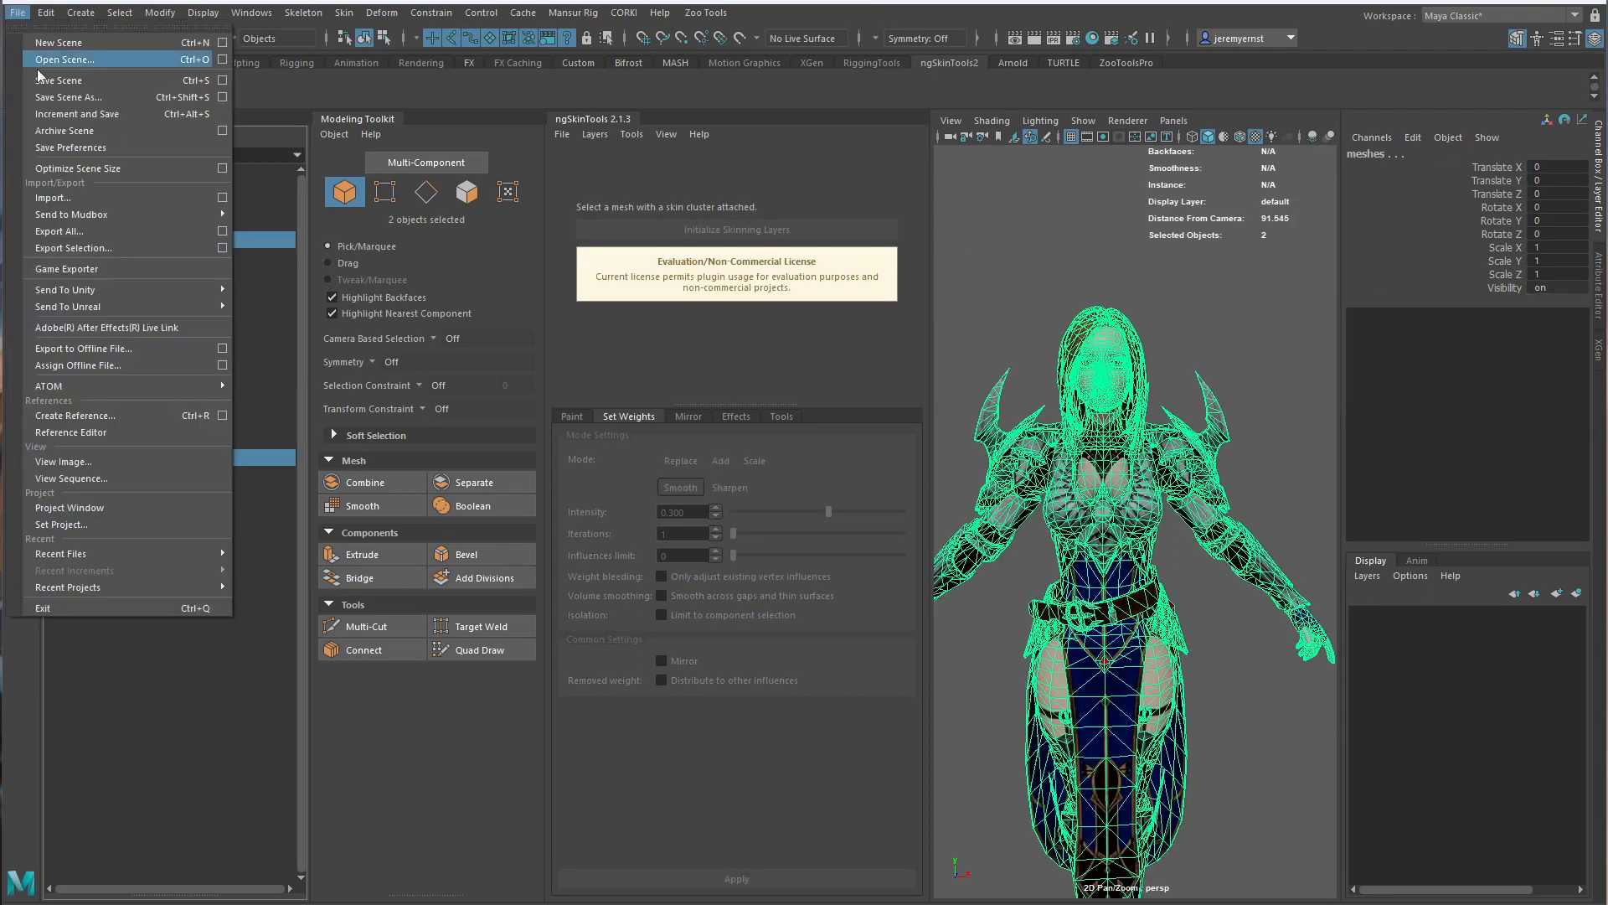
{"action": "left_click", "coordinate": [152, 247]}
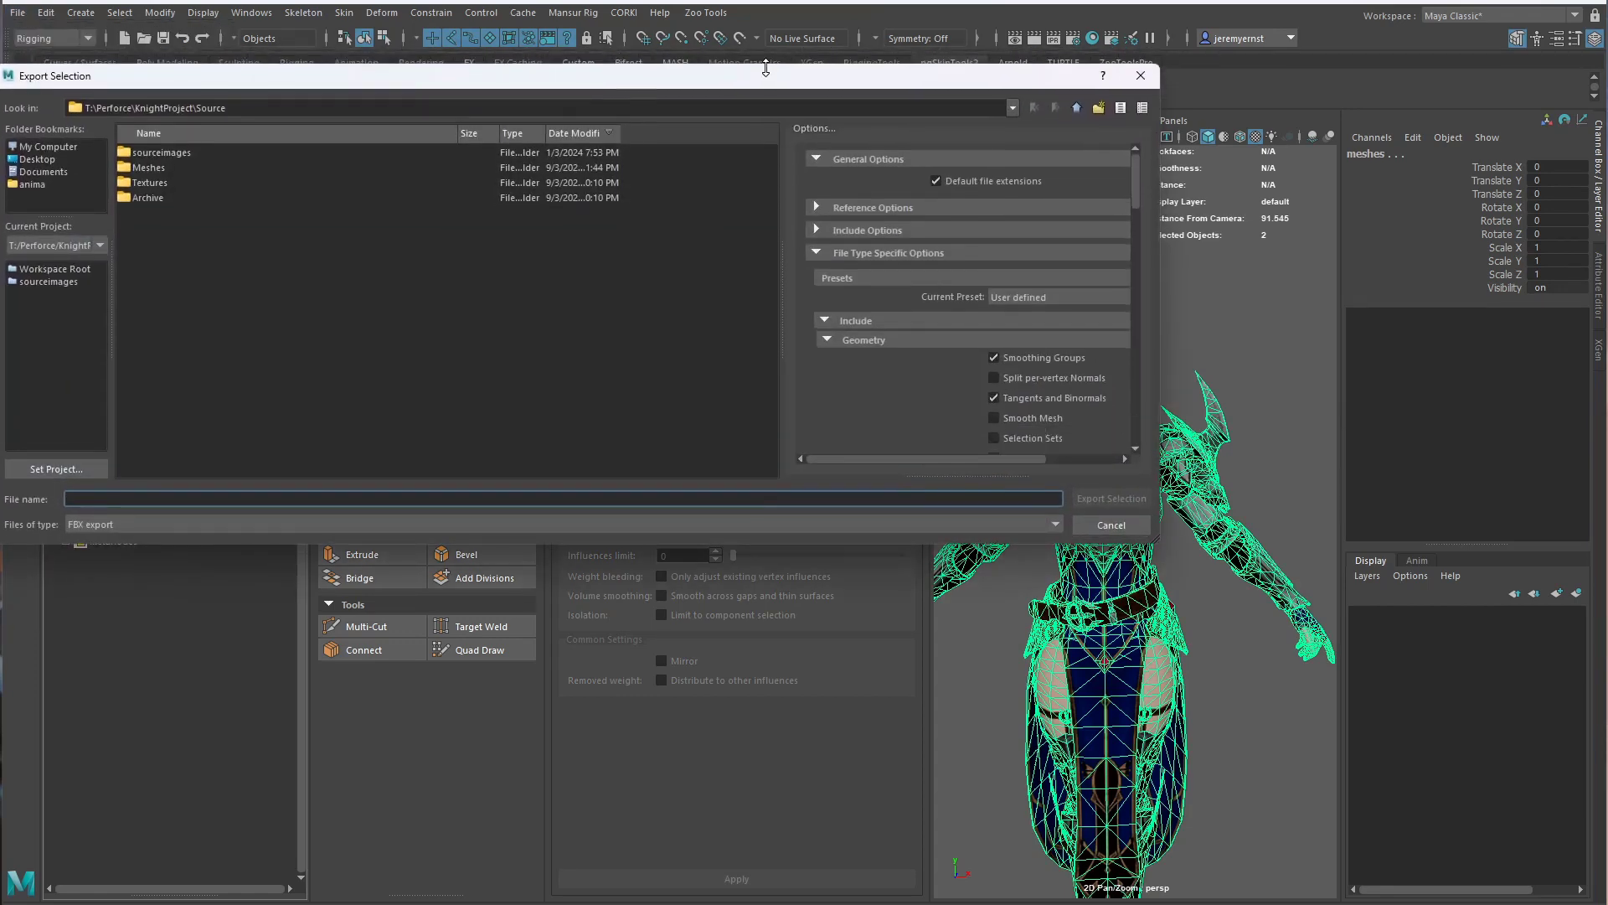
Set the export destination to T:\Worksource\AnimeKnight and name the FBX file SK_Knight
{"action": "left_click", "coordinate": [1277, 131]}
{"action": "left_click", "coordinate": [1277, 132]}
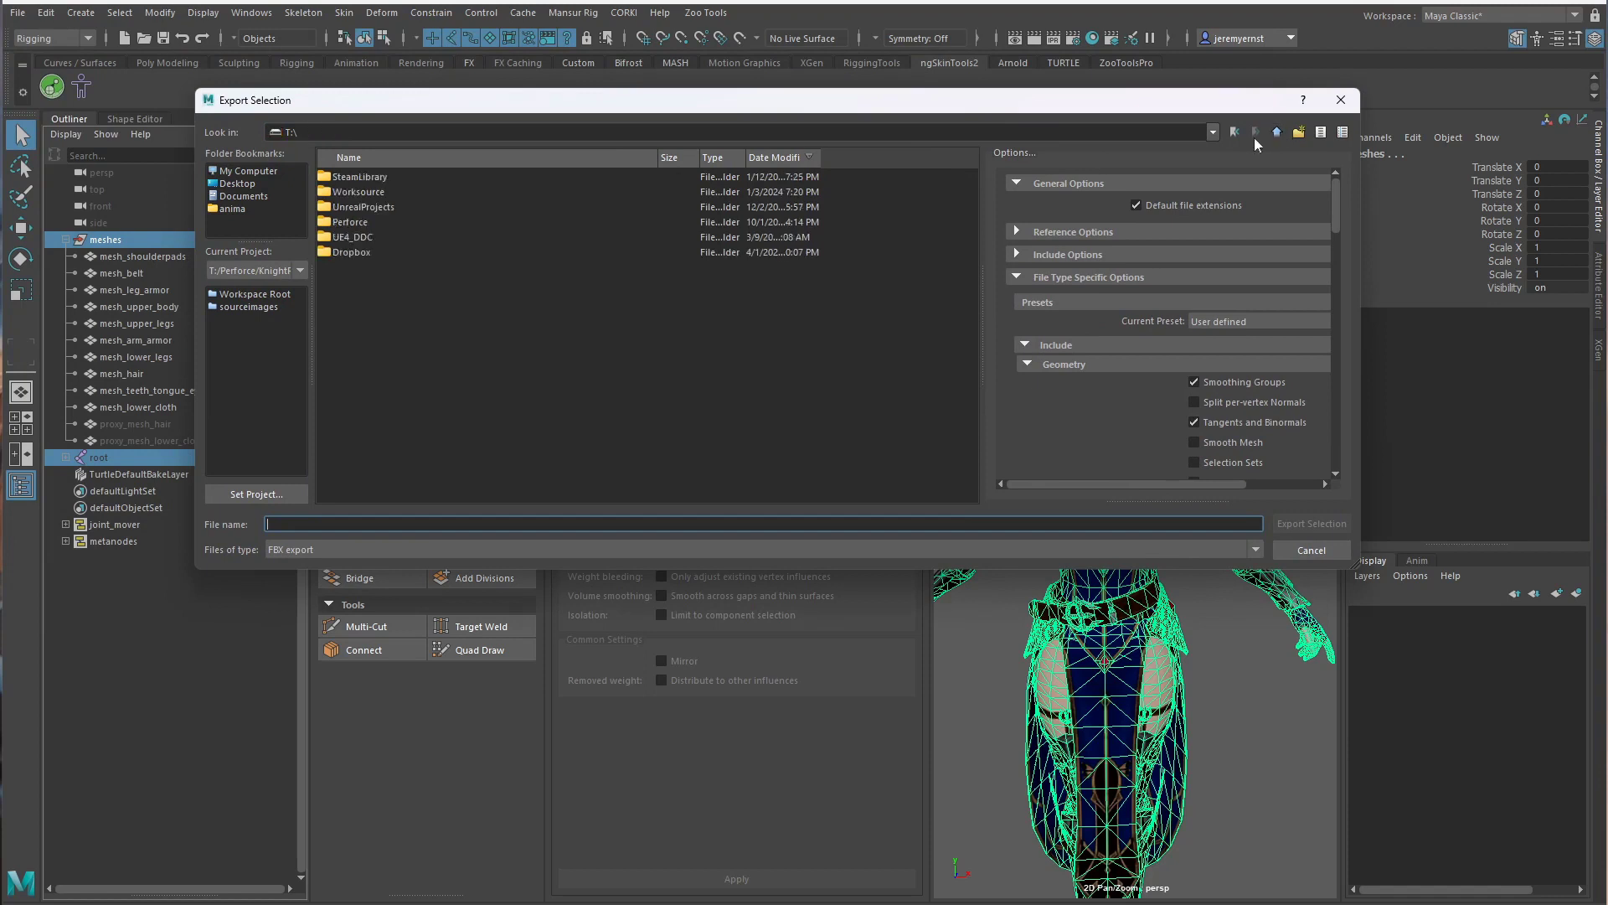
{"action": "double_click", "coordinate": [374, 191]}
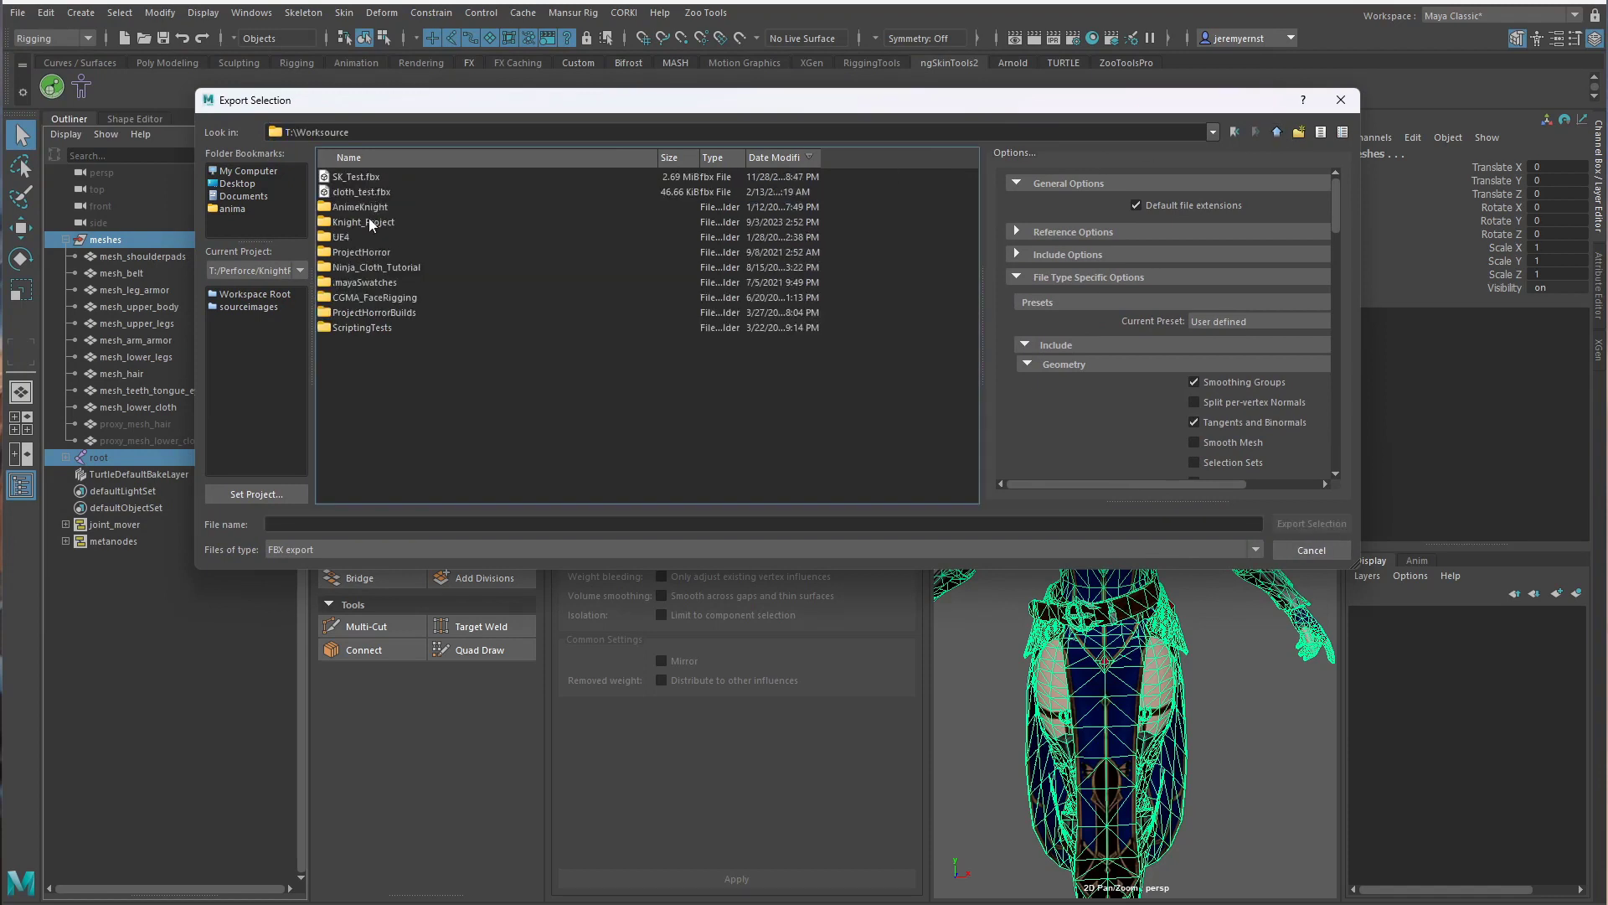
{"action": "double_click", "coordinate": [370, 222]}
{"action": "left_click_drag", "start_coordinate": [483, 100], "coordinate": [932, 116]}
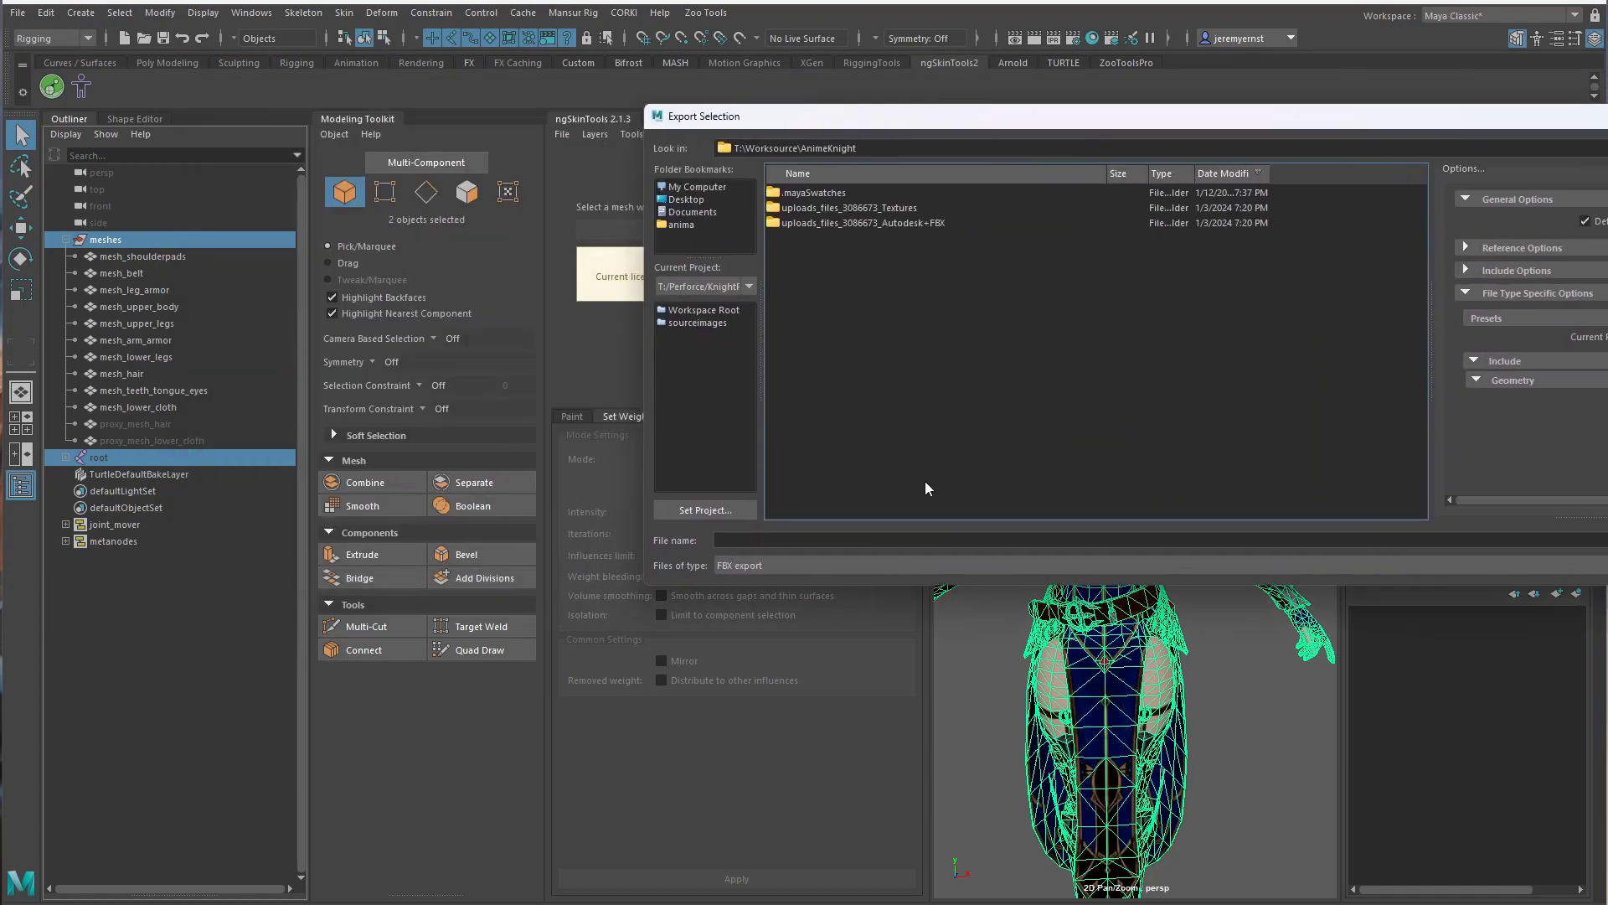
{"action": "left_click", "coordinate": [857, 544]}
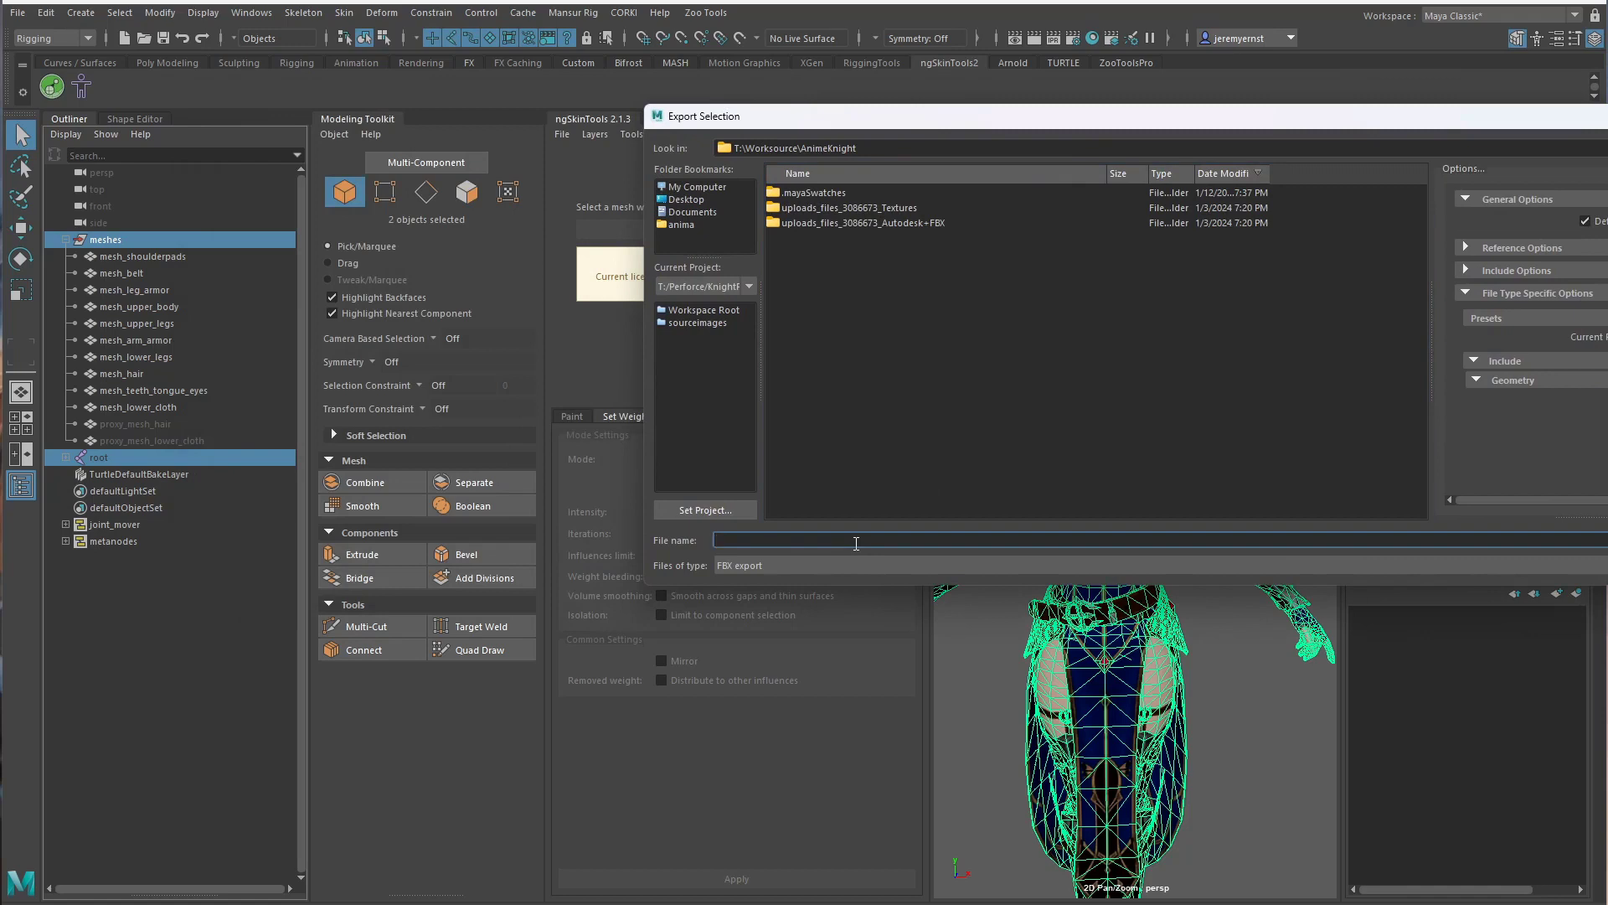
{"action": "type", "text": "SK_Knight"}
Toggle the Animation export option off and on to compare its effect on the Deformed Models, Skins and Blend Shapes options
{"action": "left_click_drag", "start_coordinate": [1348, 116], "coordinate": [966, 48]}
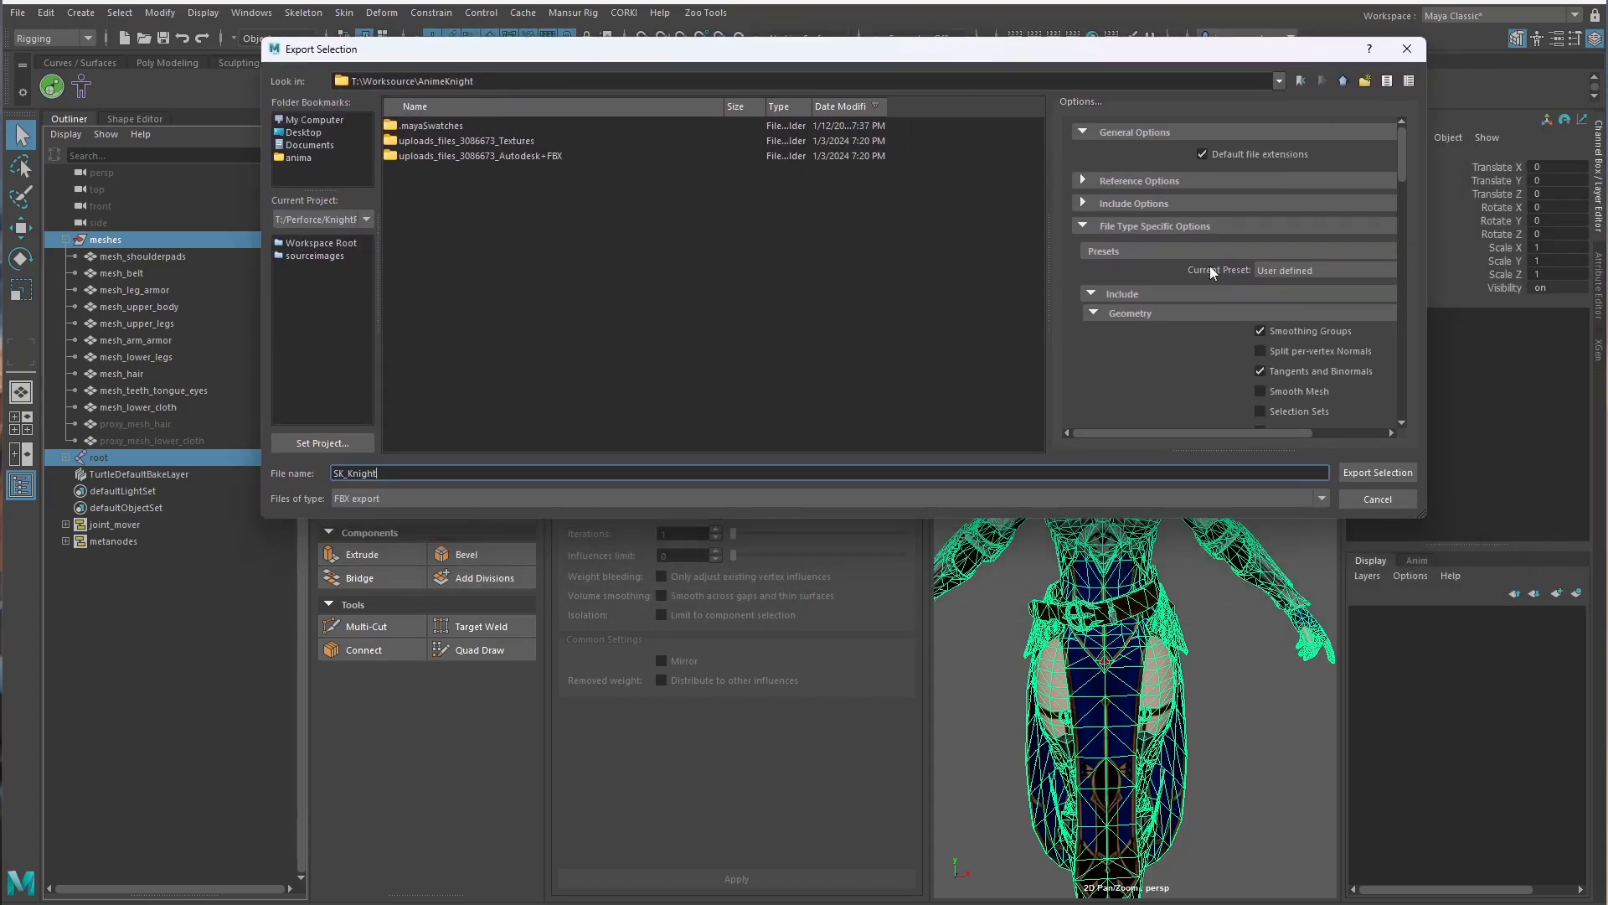
{"action": "left_click_drag", "start_coordinate": [1368, 517], "coordinate": [1368, 836]}
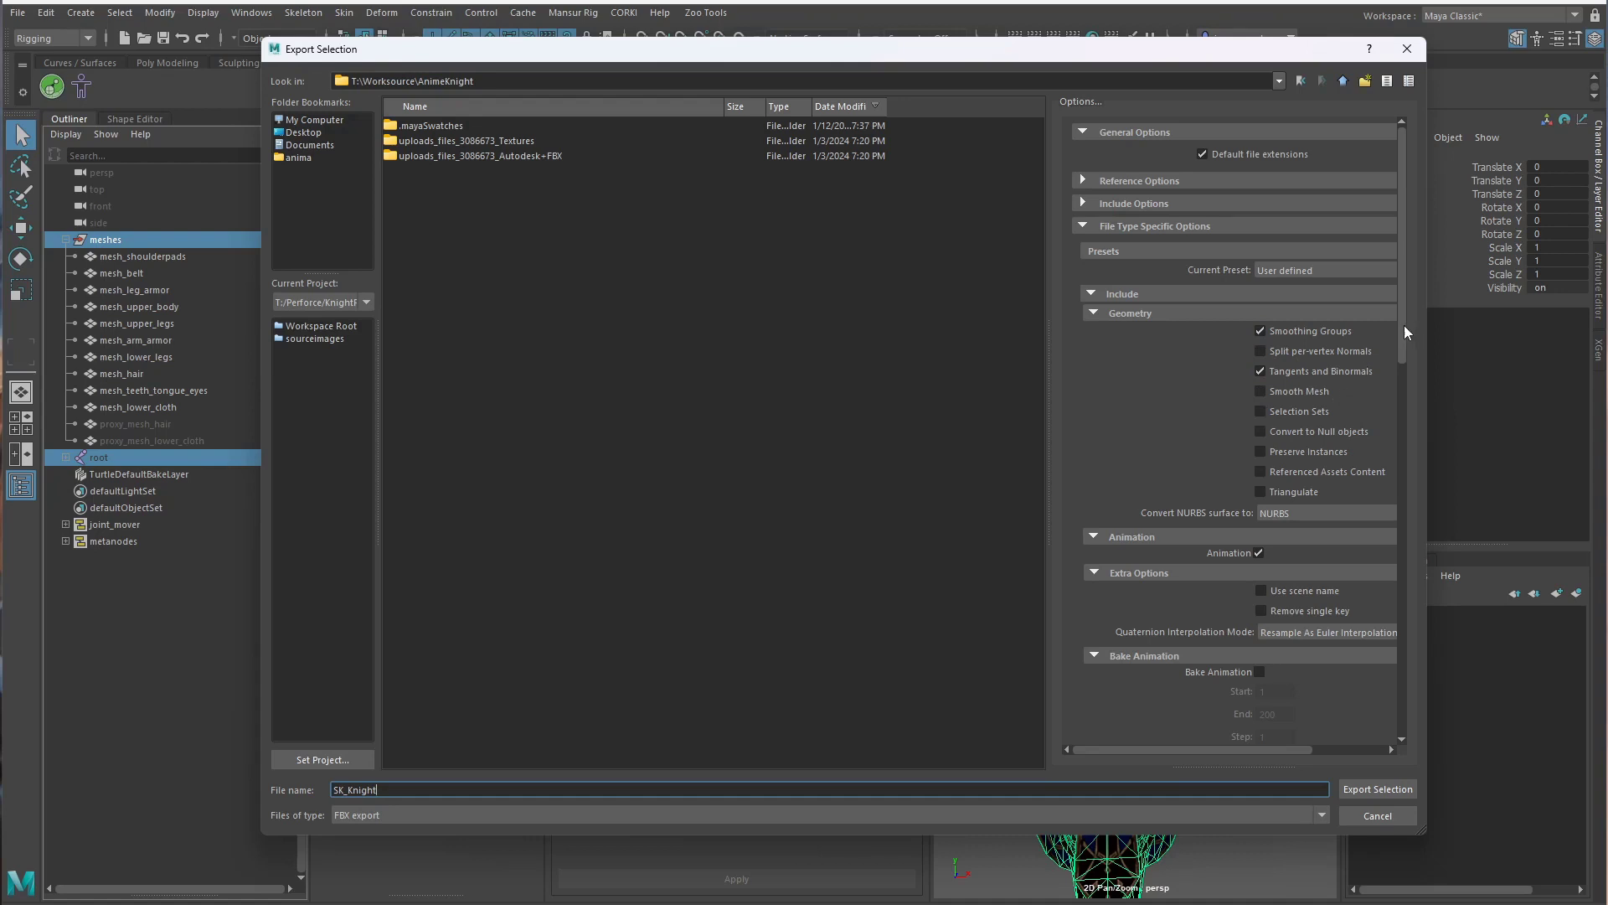
{"action": "left_click", "coordinate": [1259, 552]}
{"action": "scroll", "coordinate": [1218, 560], "scroll_direction": "down", "scroll_amount": 3}
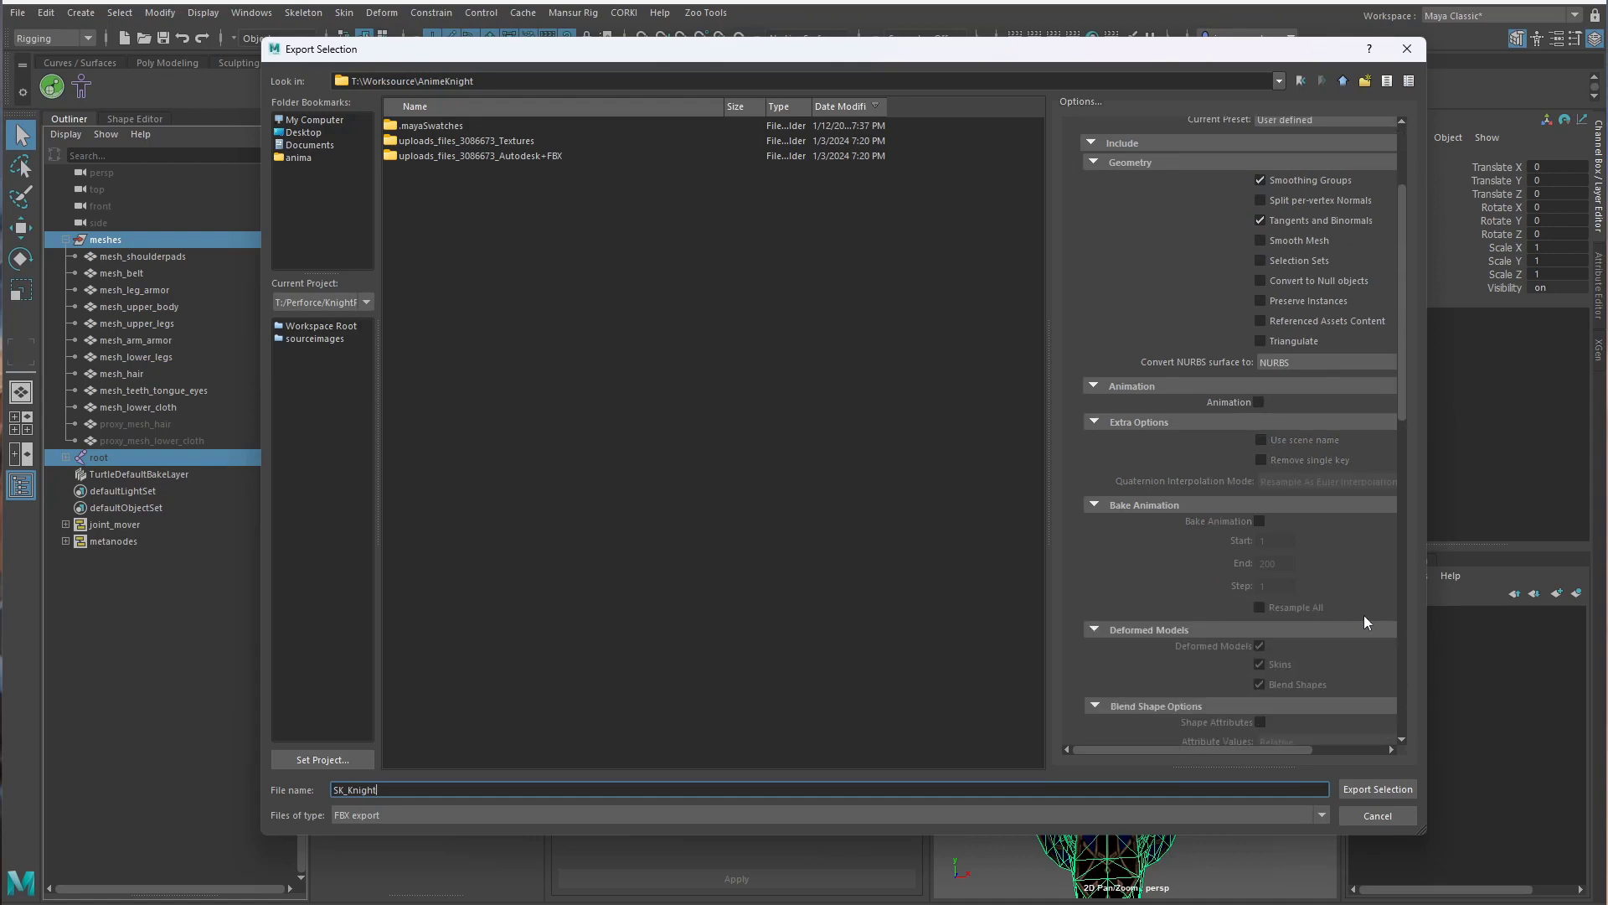
{"action": "left_click", "coordinate": [1258, 402]}
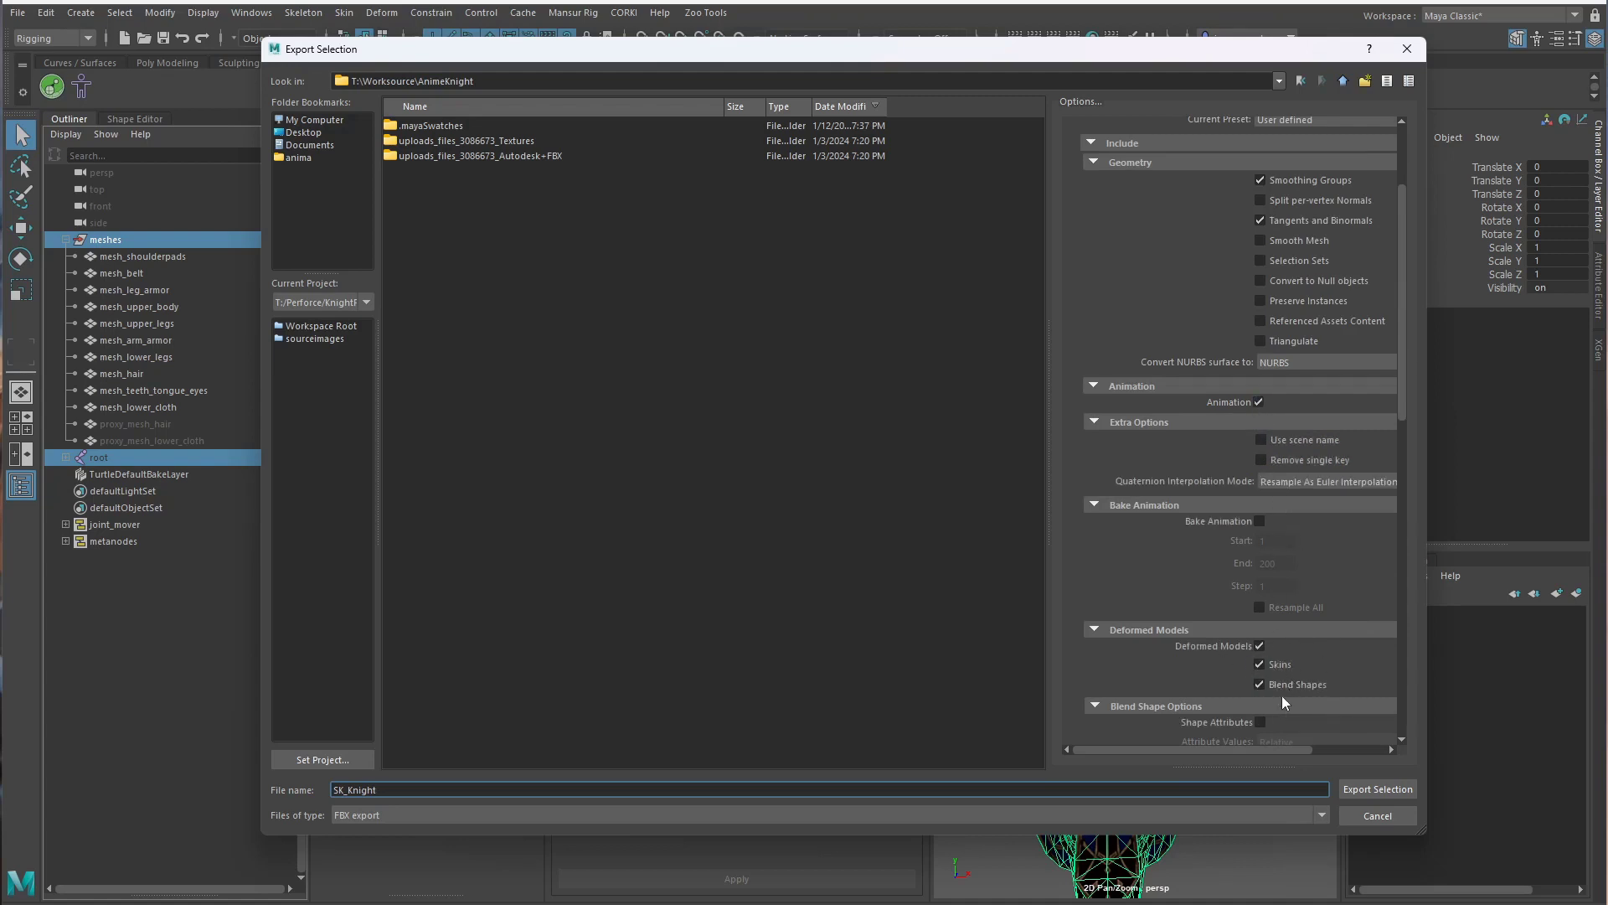
{"action": "left_click", "coordinate": [1259, 664]}
{"action": "left_click", "coordinate": [1259, 402]}
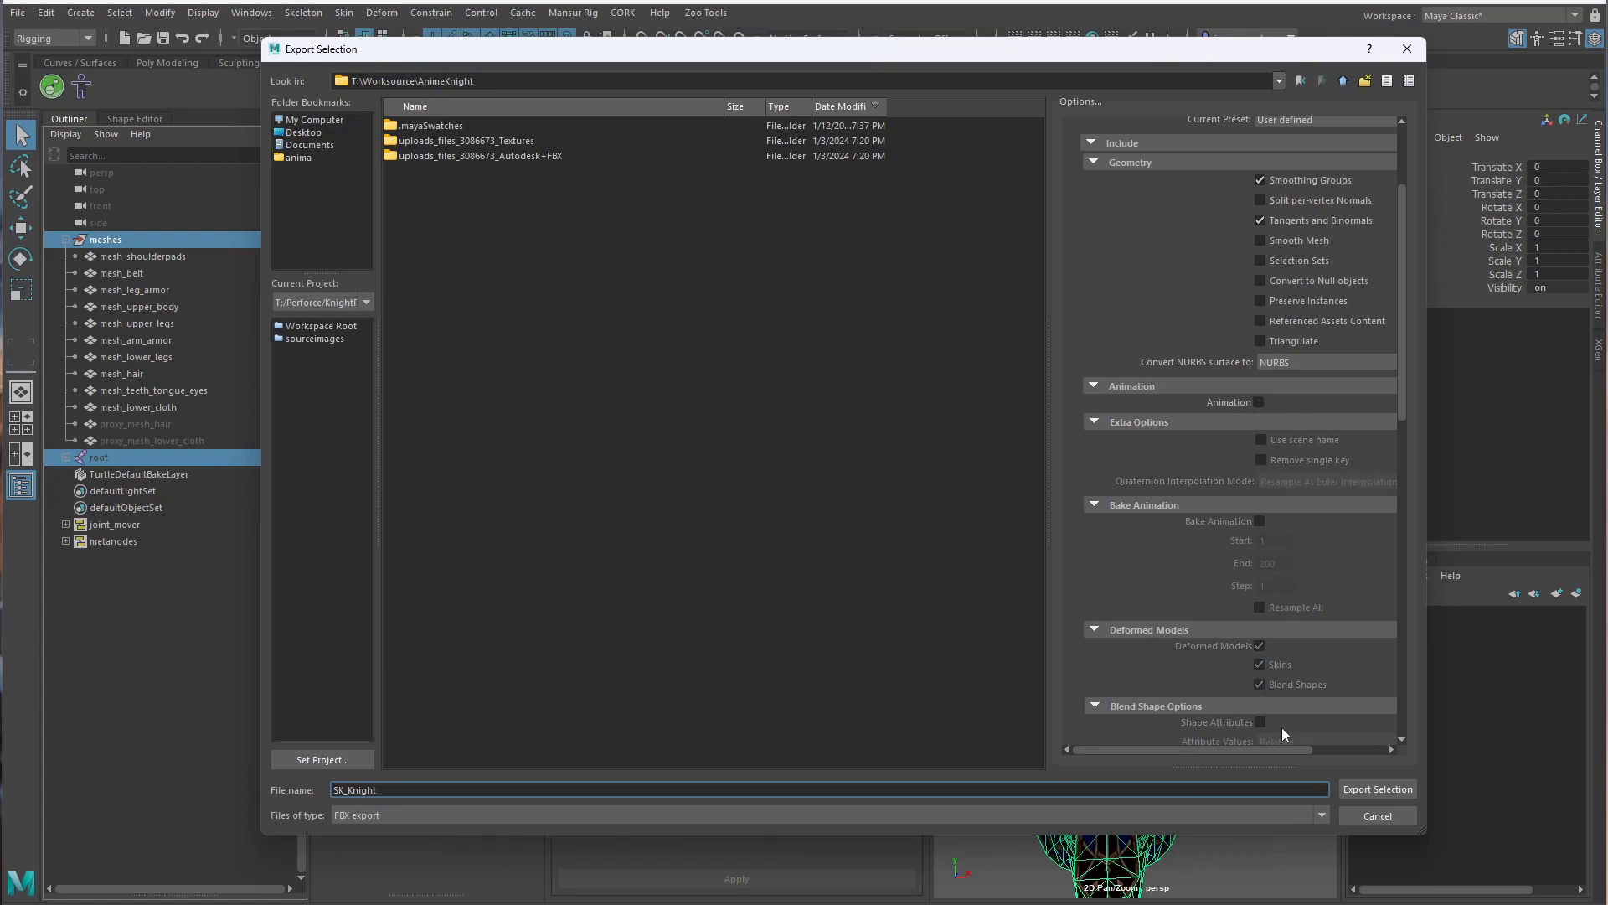
{"action": "left_click", "coordinate": [1257, 402]}
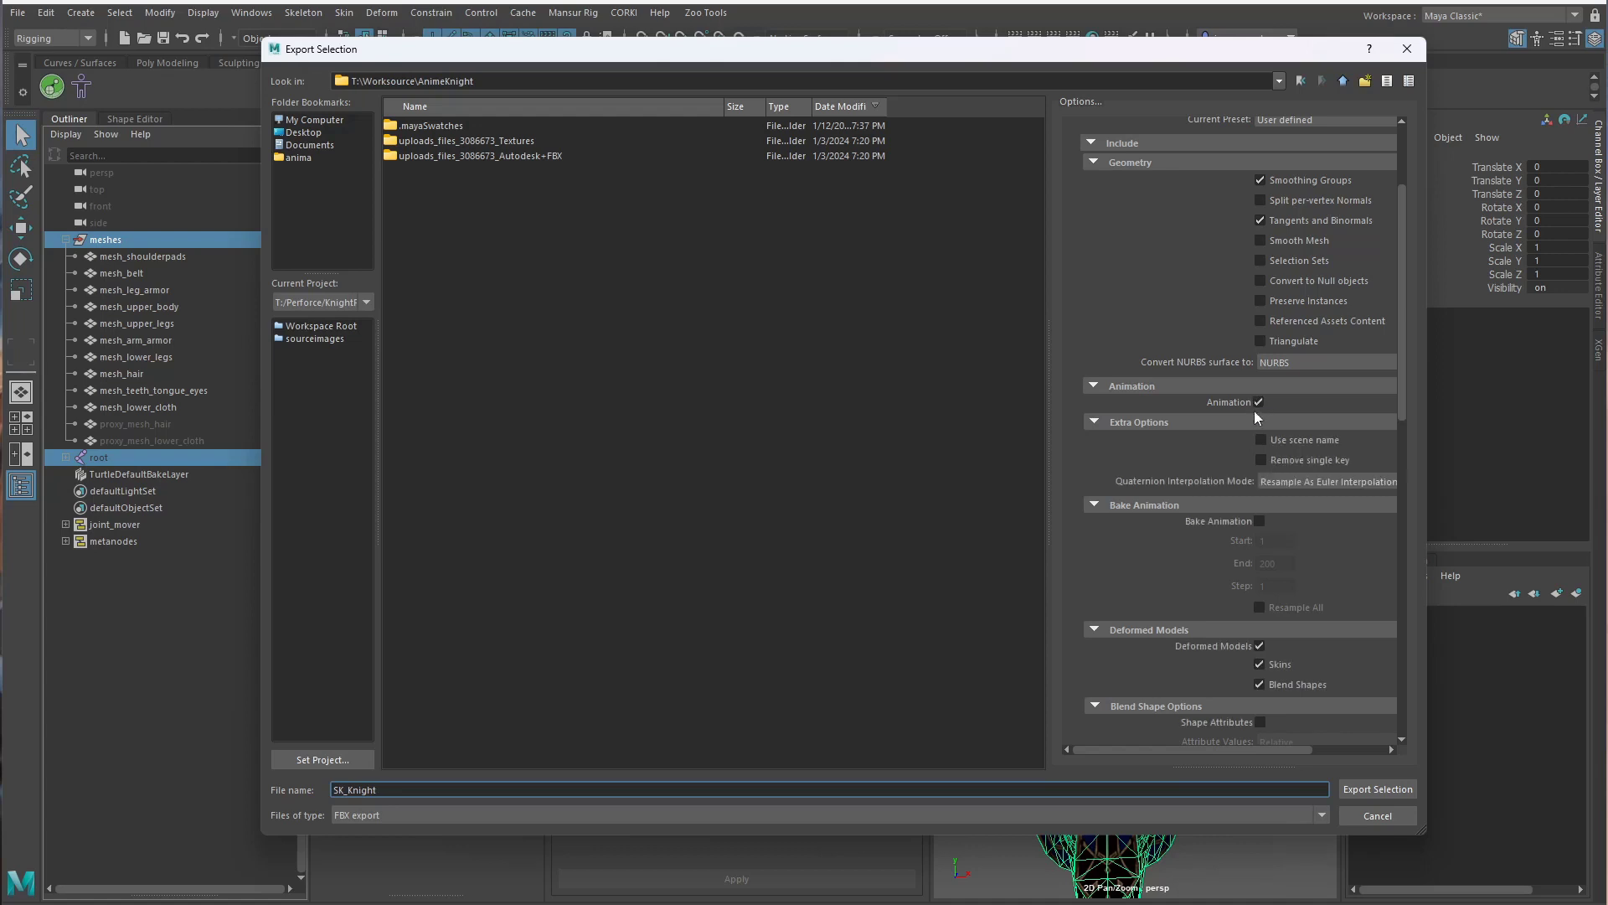
Export the selection as FBX with Animation, Deformed Models, Skins and Blend Shapes enabled
{"action": "scroll", "coordinate": [1333, 696], "scroll_direction": "down", "scroll_amount": 5}
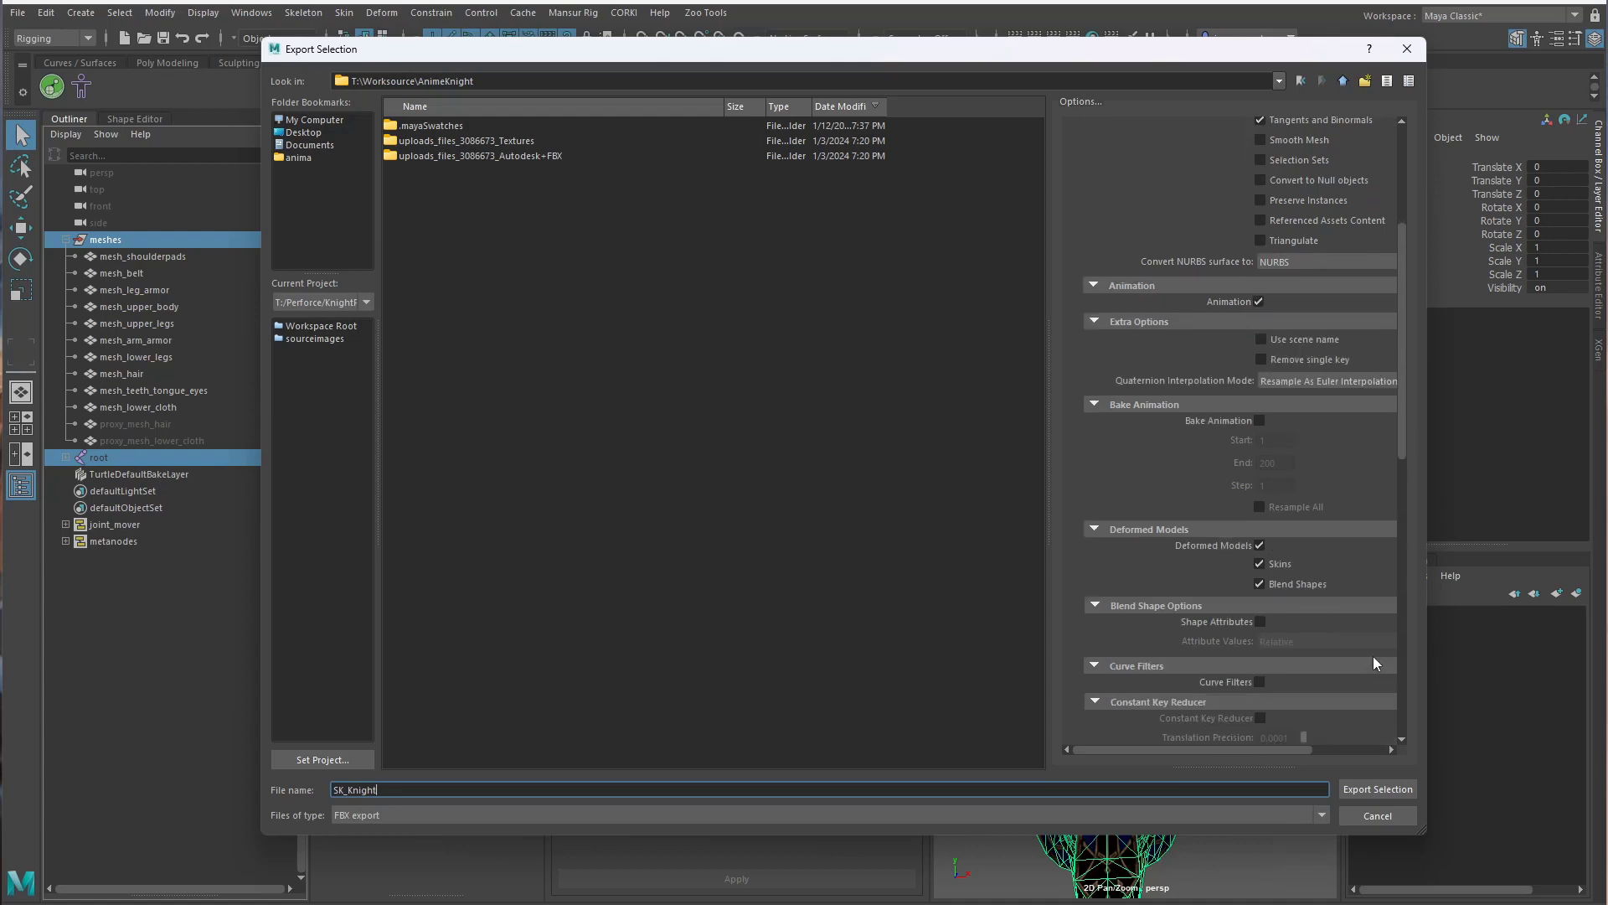
{"action": "left_click", "coordinate": [1377, 789]}
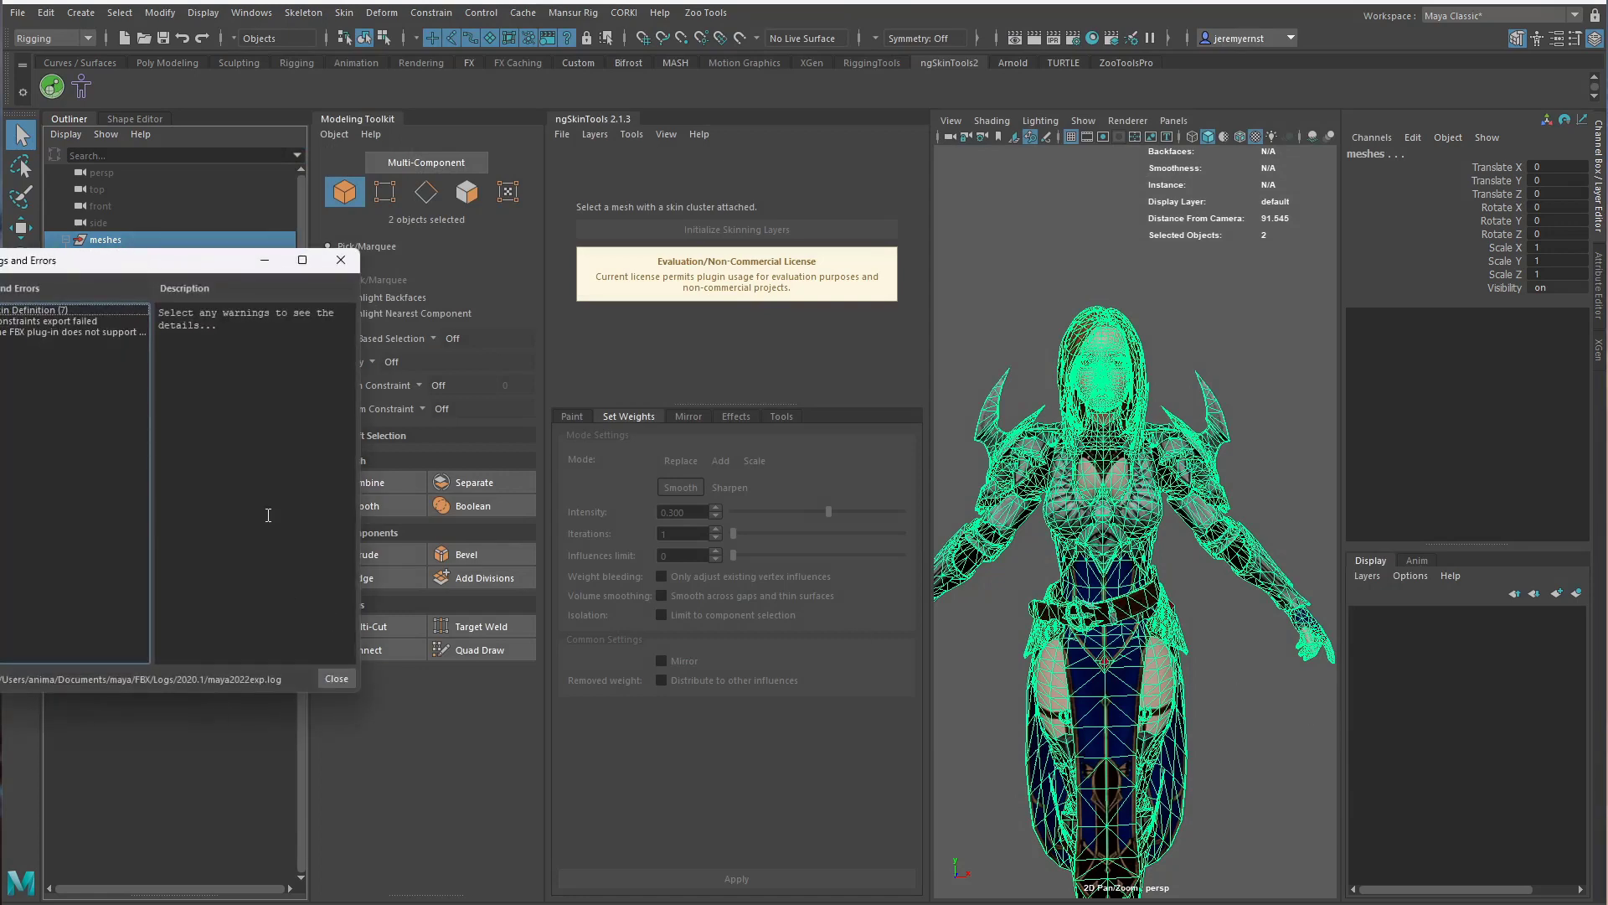
Review the skin definition, constraints and FBX plug-in entries in the export warnings, and dismiss the report
{"action": "left_click", "coordinate": [46, 309]}
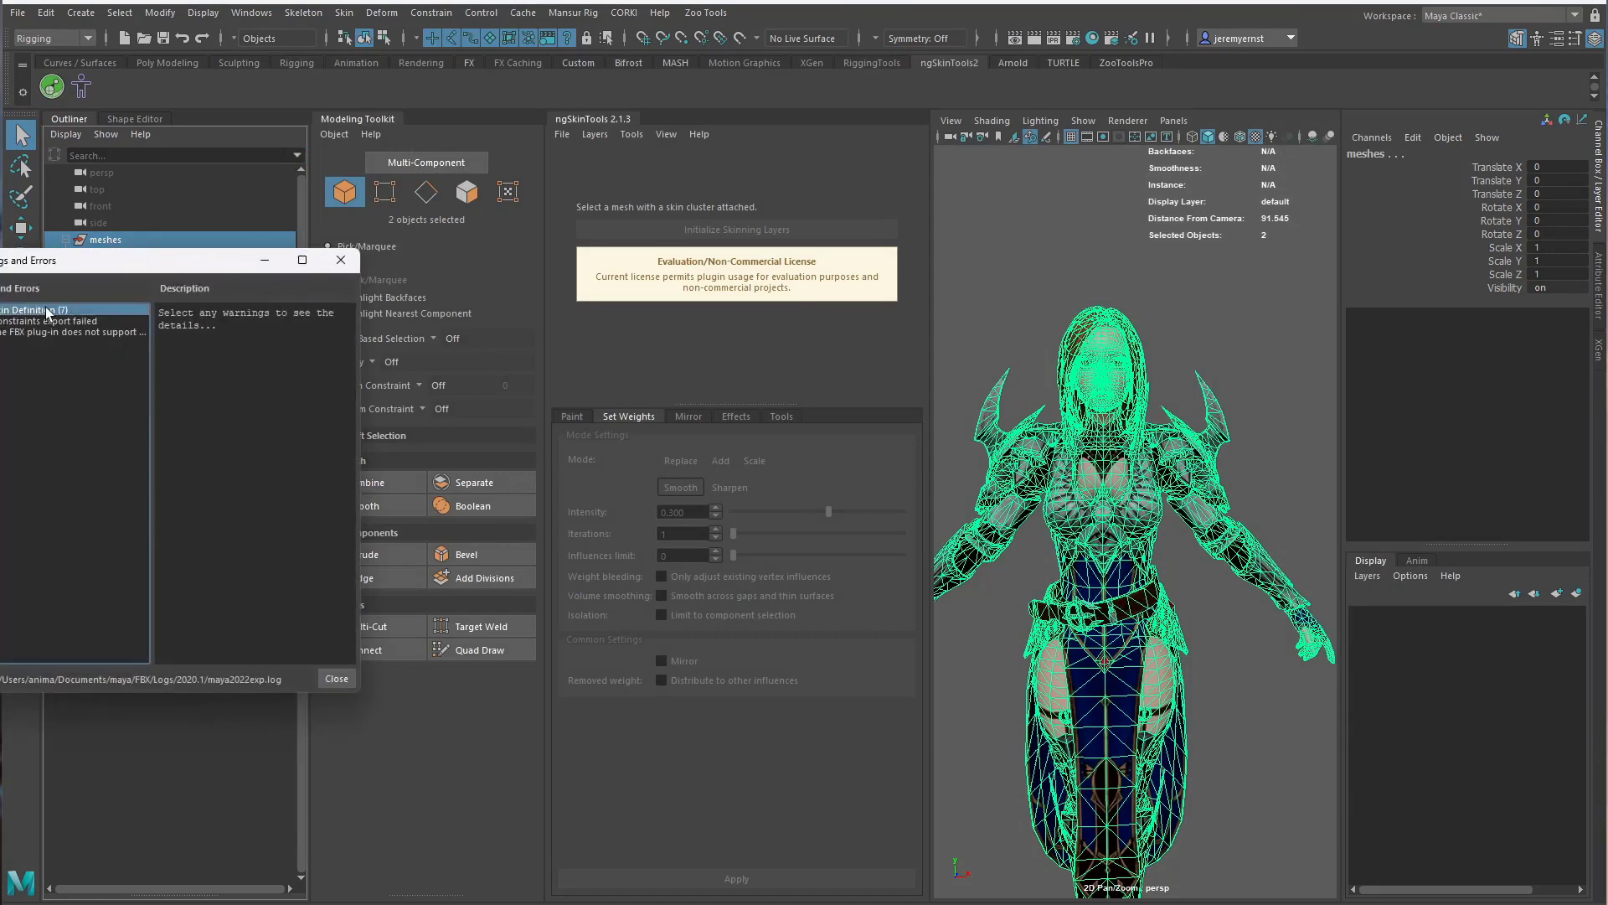
{"action": "left_click_drag", "start_coordinate": [226, 267], "coordinate": [478, 274]}
{"action": "left_click", "coordinate": [343, 328]}
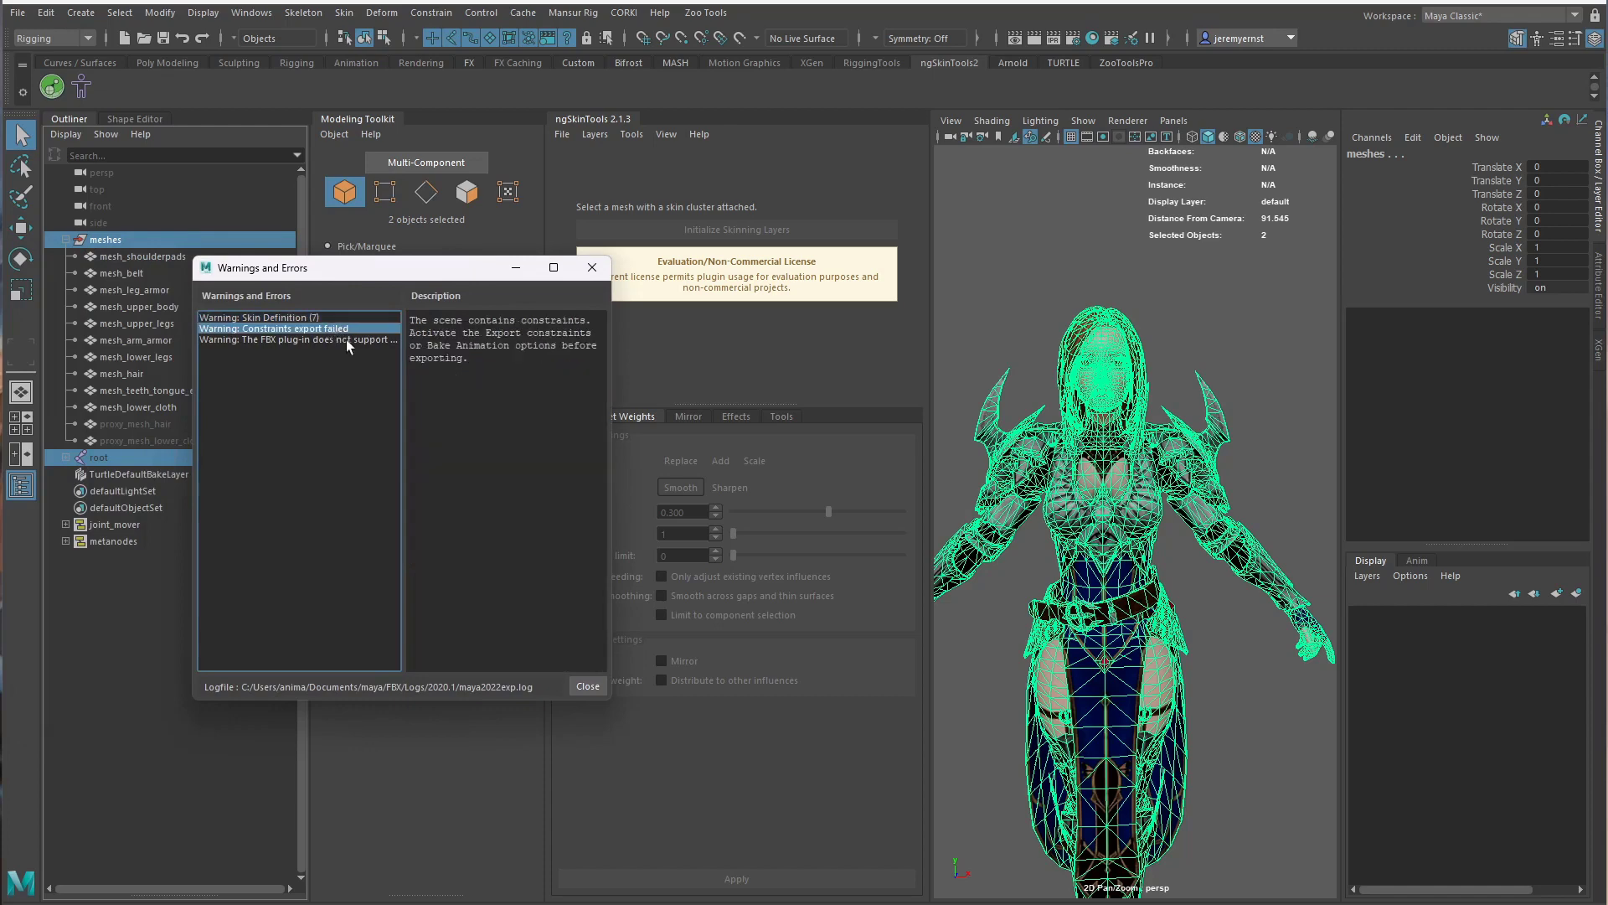
{"action": "left_click", "coordinate": [345, 340]}
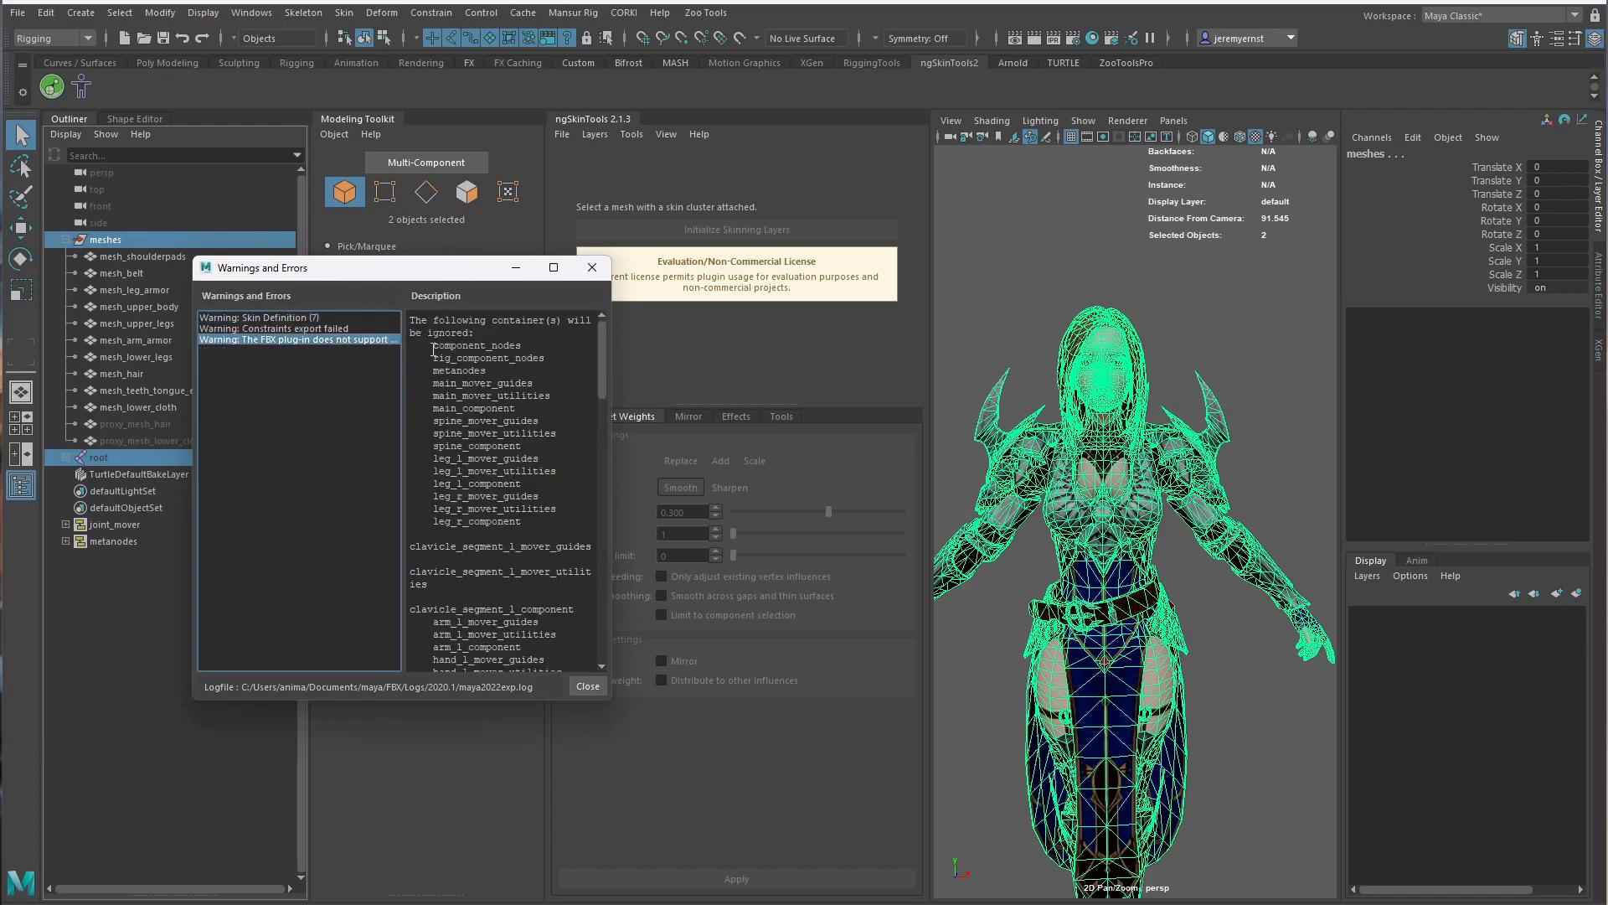
{"action": "left_click", "coordinate": [592, 267]}
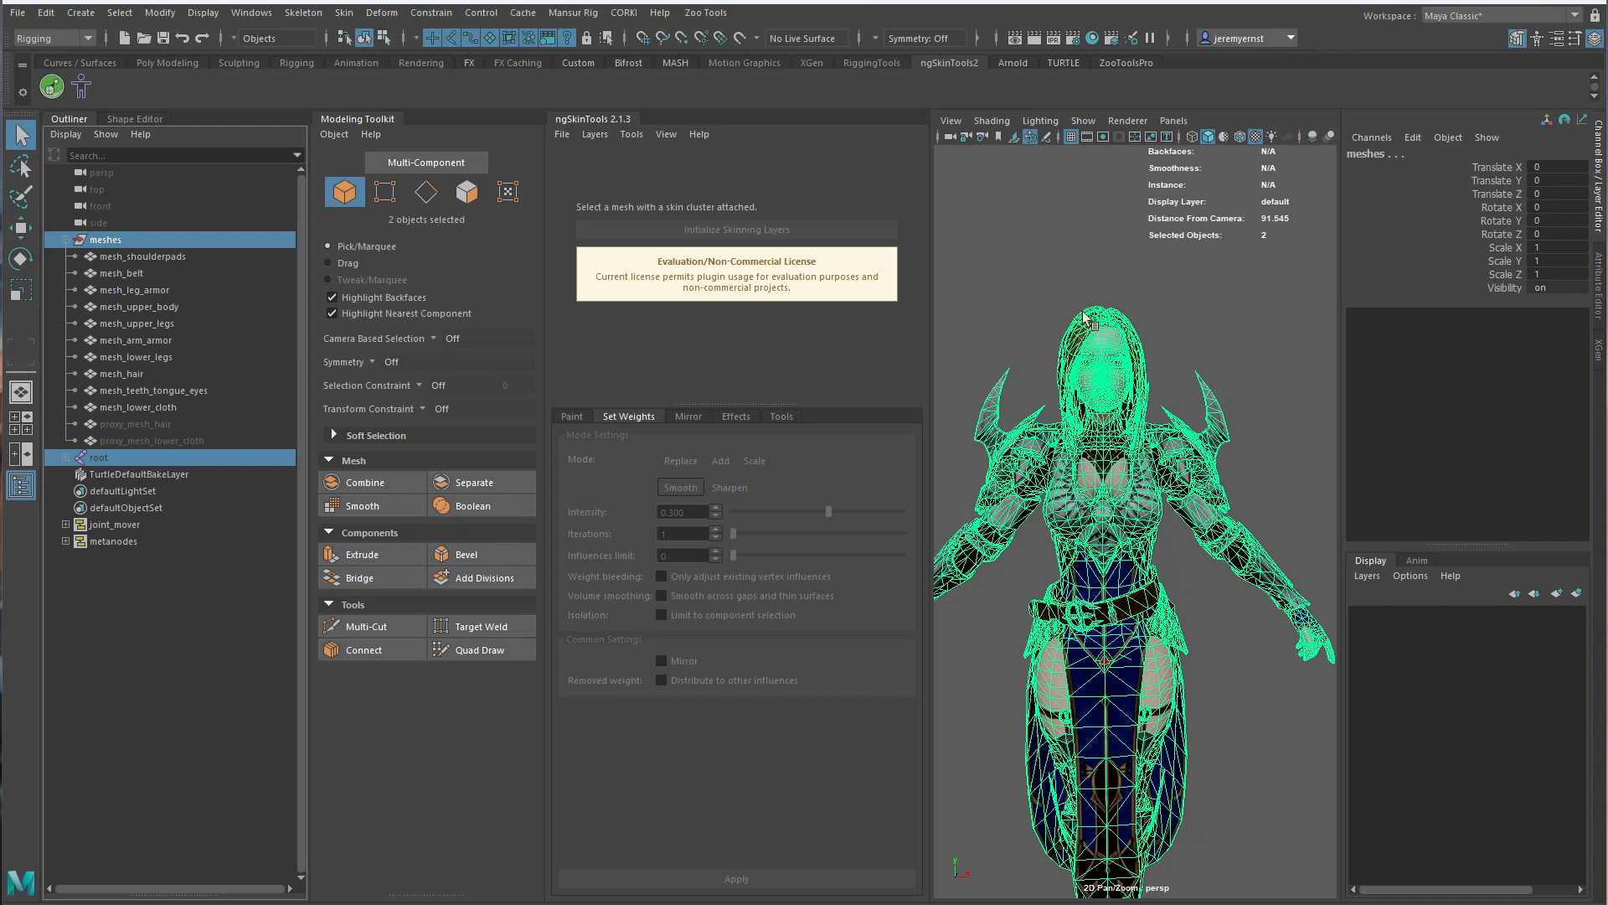
Clear the selection and view the whole textured character from the front
{"action": "left_click", "coordinate": [1185, 379]}
{"action": "scroll", "coordinate": [1207, 553], "scroll_direction": "down", "scroll_amount": 4}
{"action": "left_click_drag", "start_coordinate": [1206, 587], "coordinate": [1118, 584], "text": "alt"}
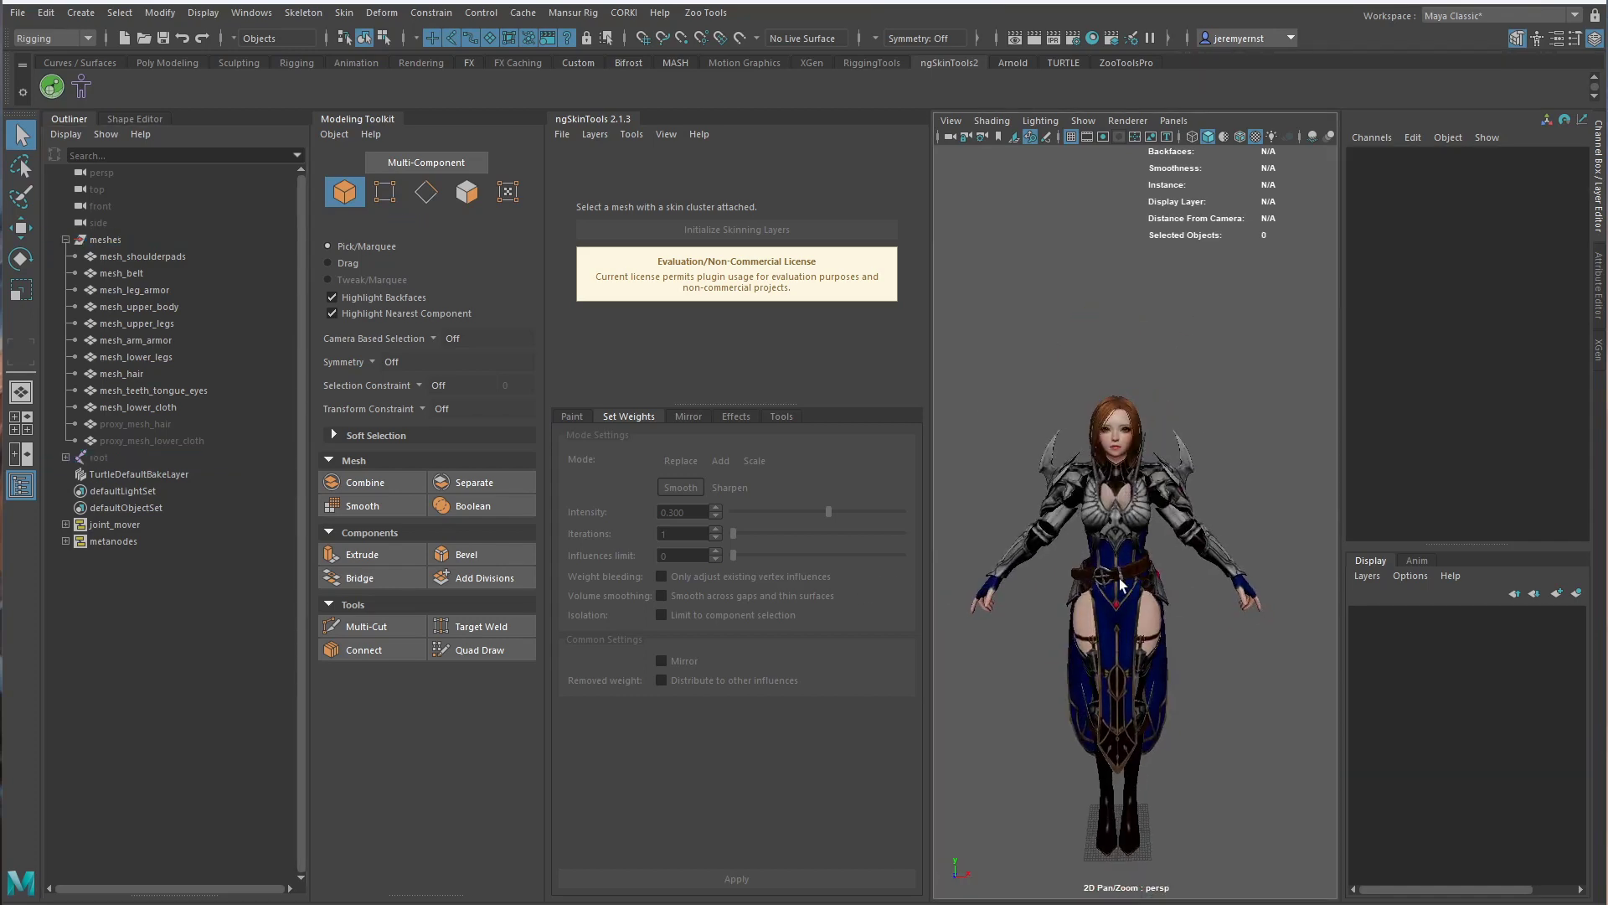